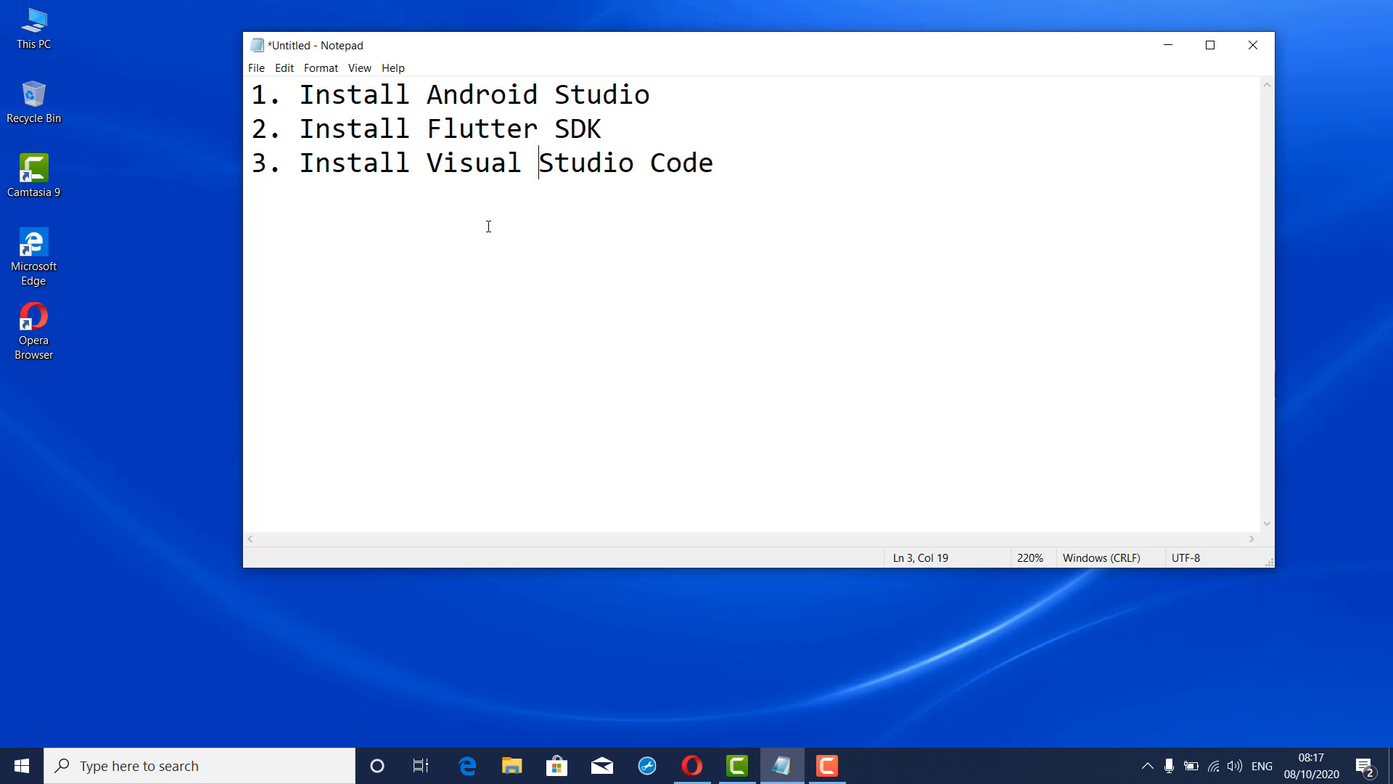
Review the note's three installation items: Android Studio, Flutter SDK and Visual Studio Code
double_click(464, 129)
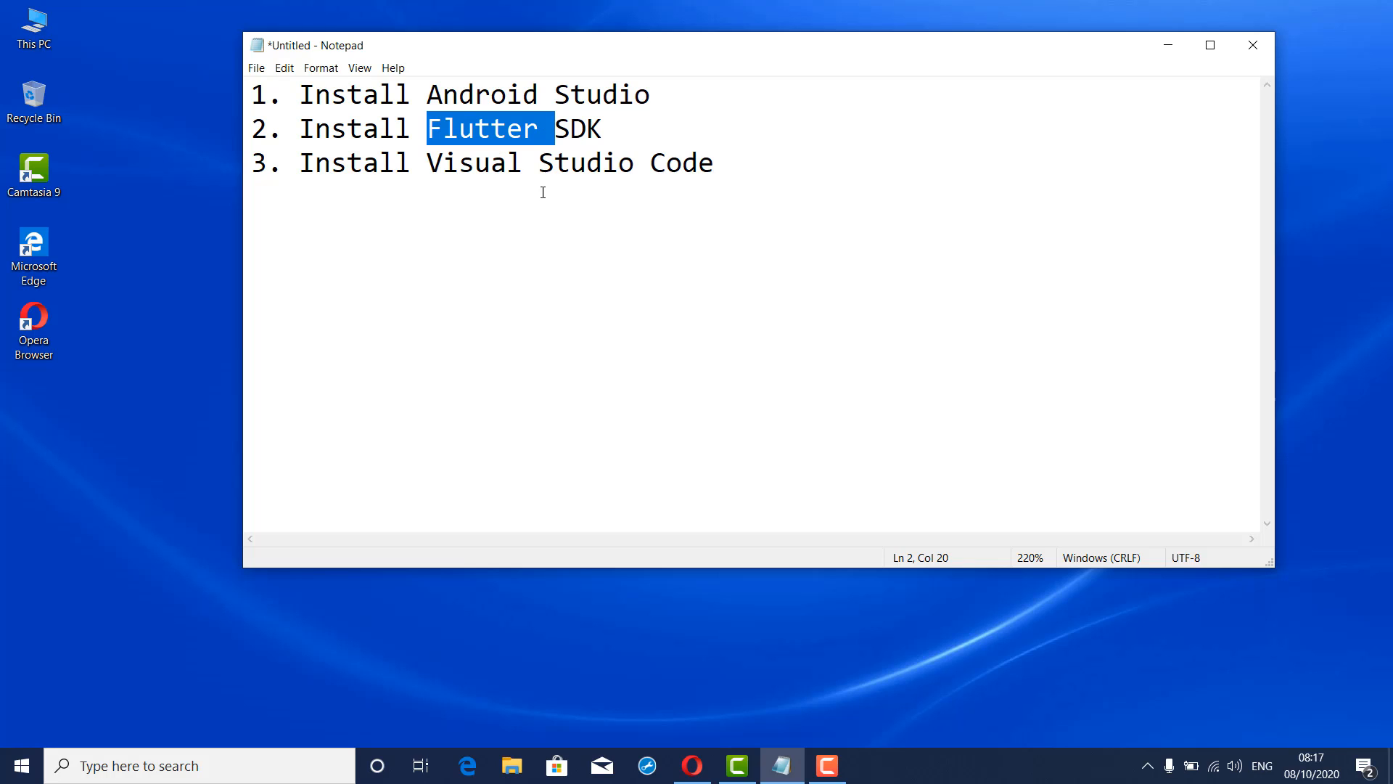
click(349, 109)
drag(299, 101, 751, 117)
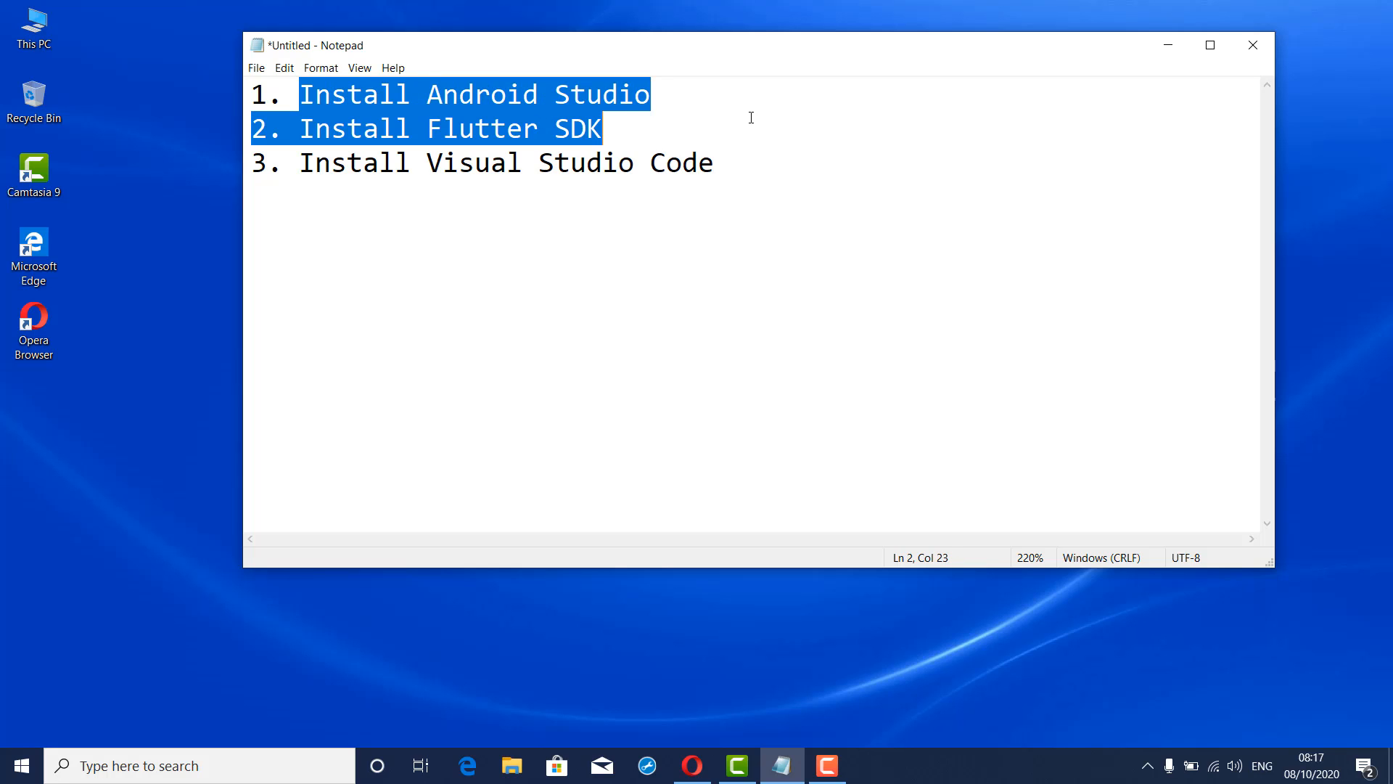
click(751, 118)
drag(304, 93, 647, 104)
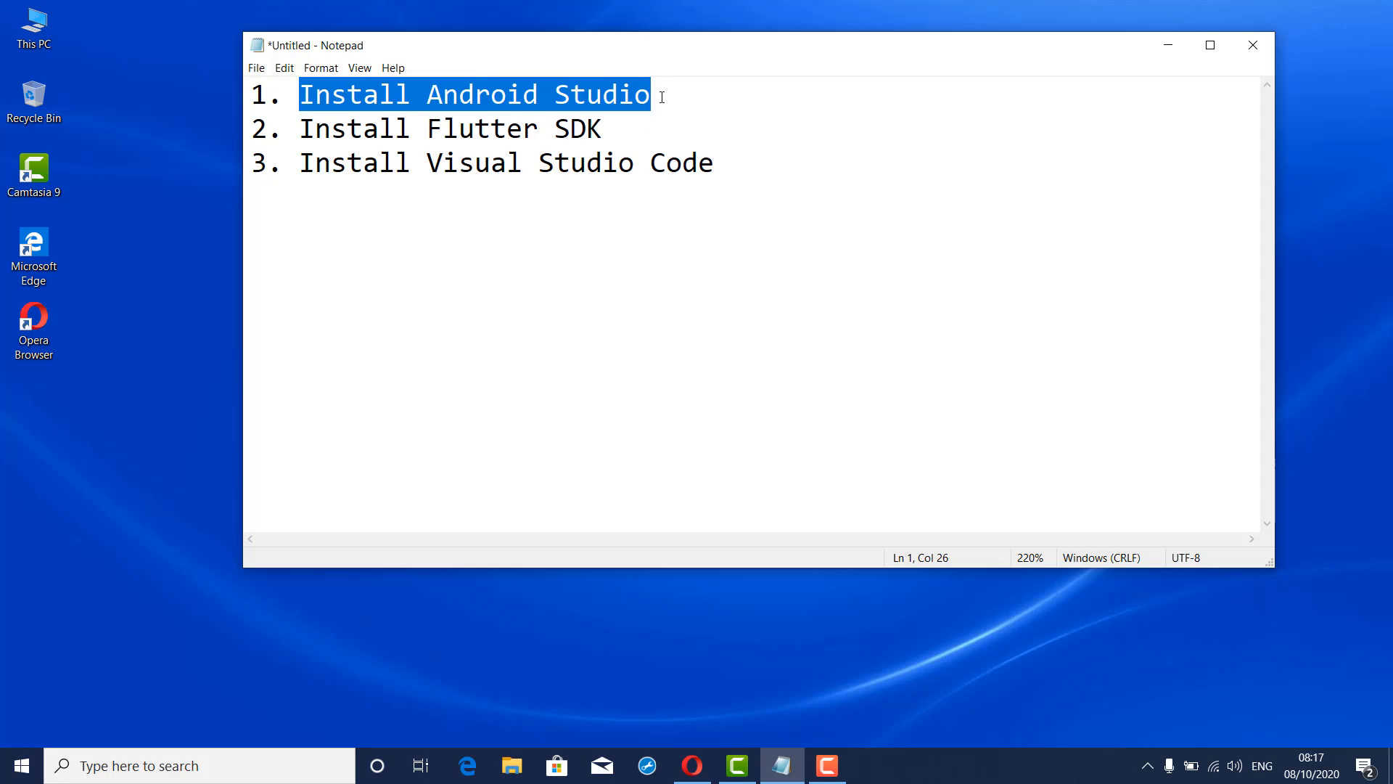
click(662, 97)
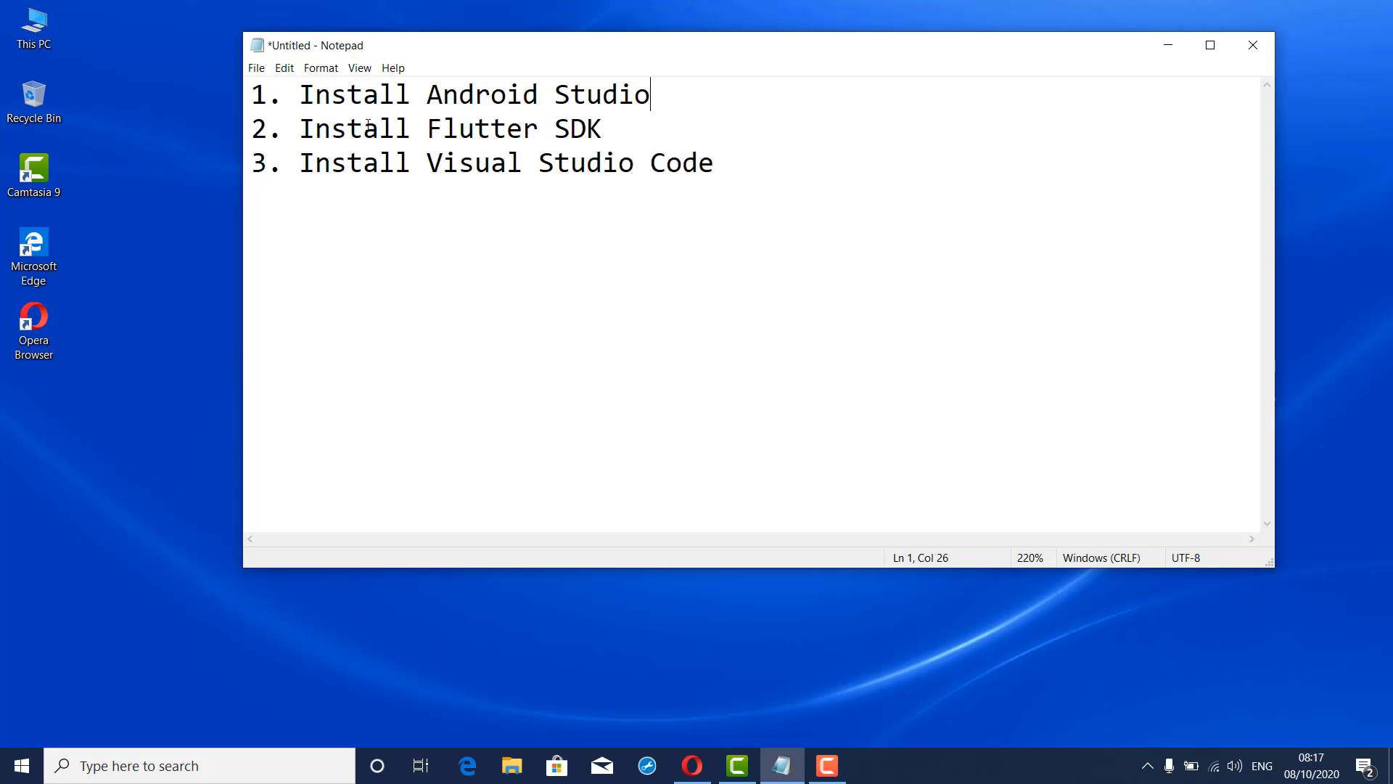
drag(301, 134, 609, 125)
click(609, 124)
click(411, 165)
drag(302, 167, 772, 163)
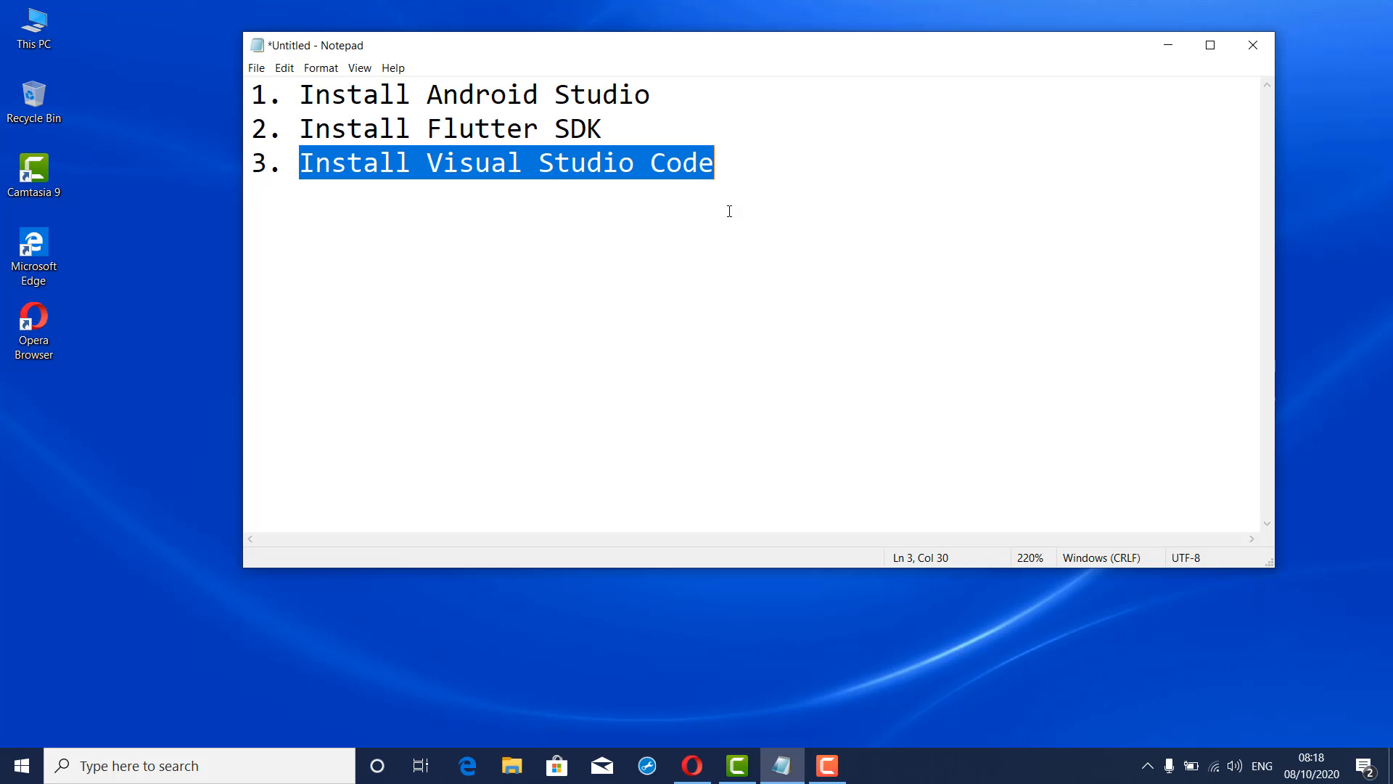
click(556, 164)
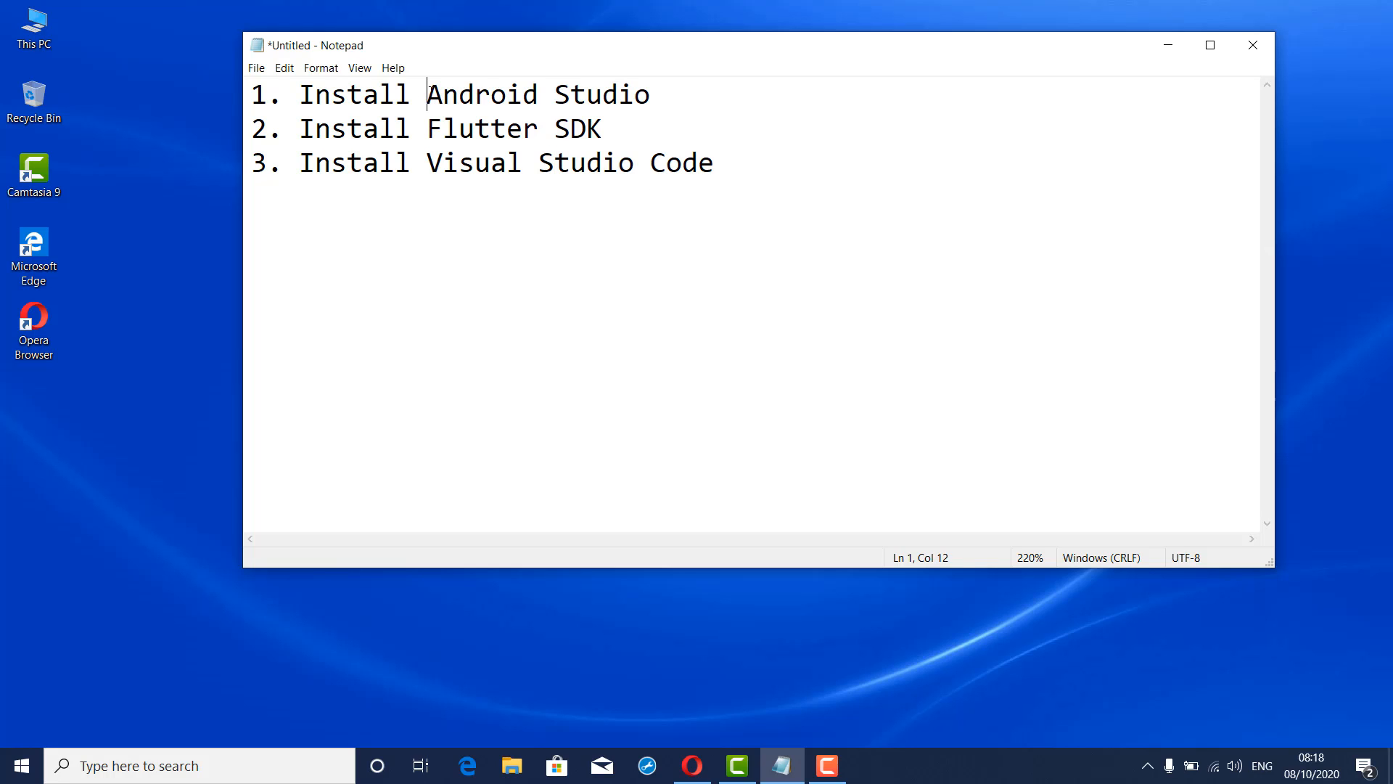
drag(426, 95, 648, 93)
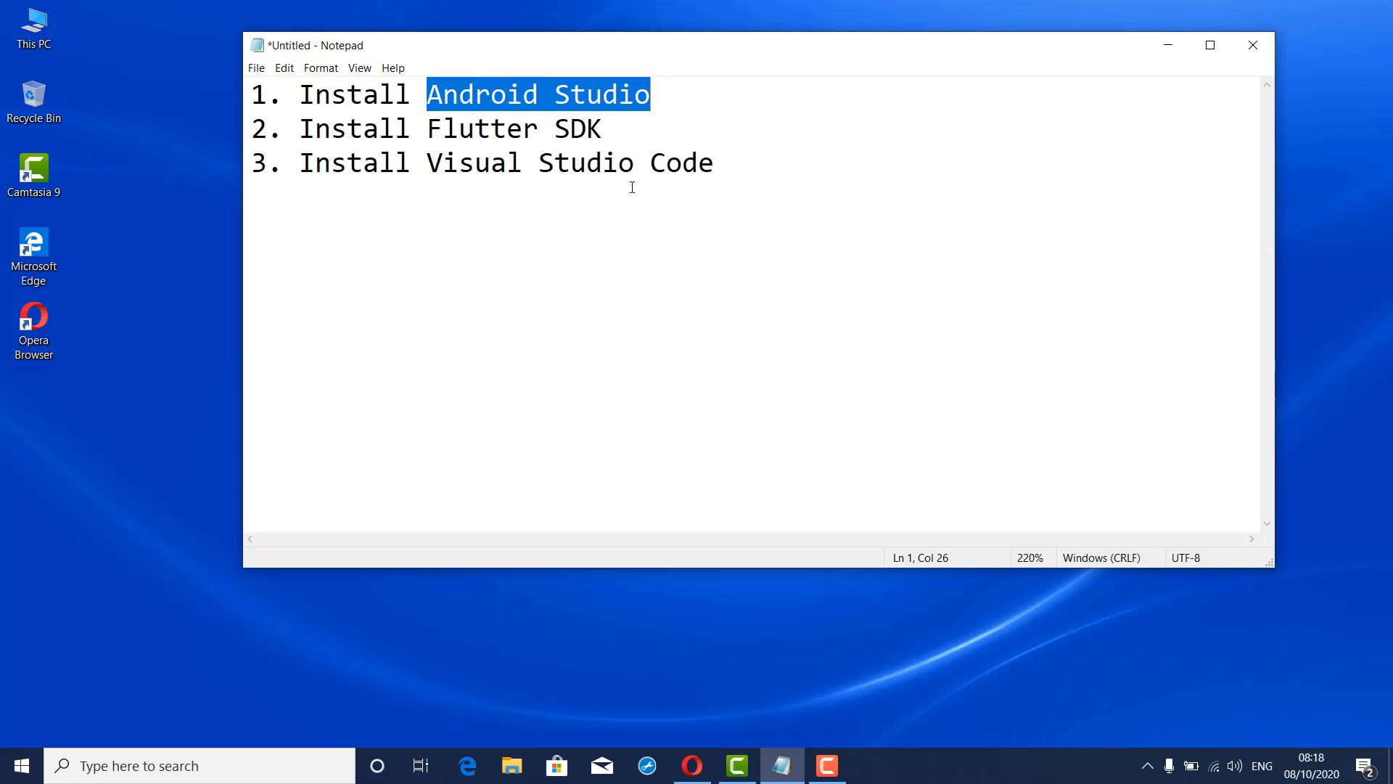
click(576, 160)
drag(428, 162, 712, 162)
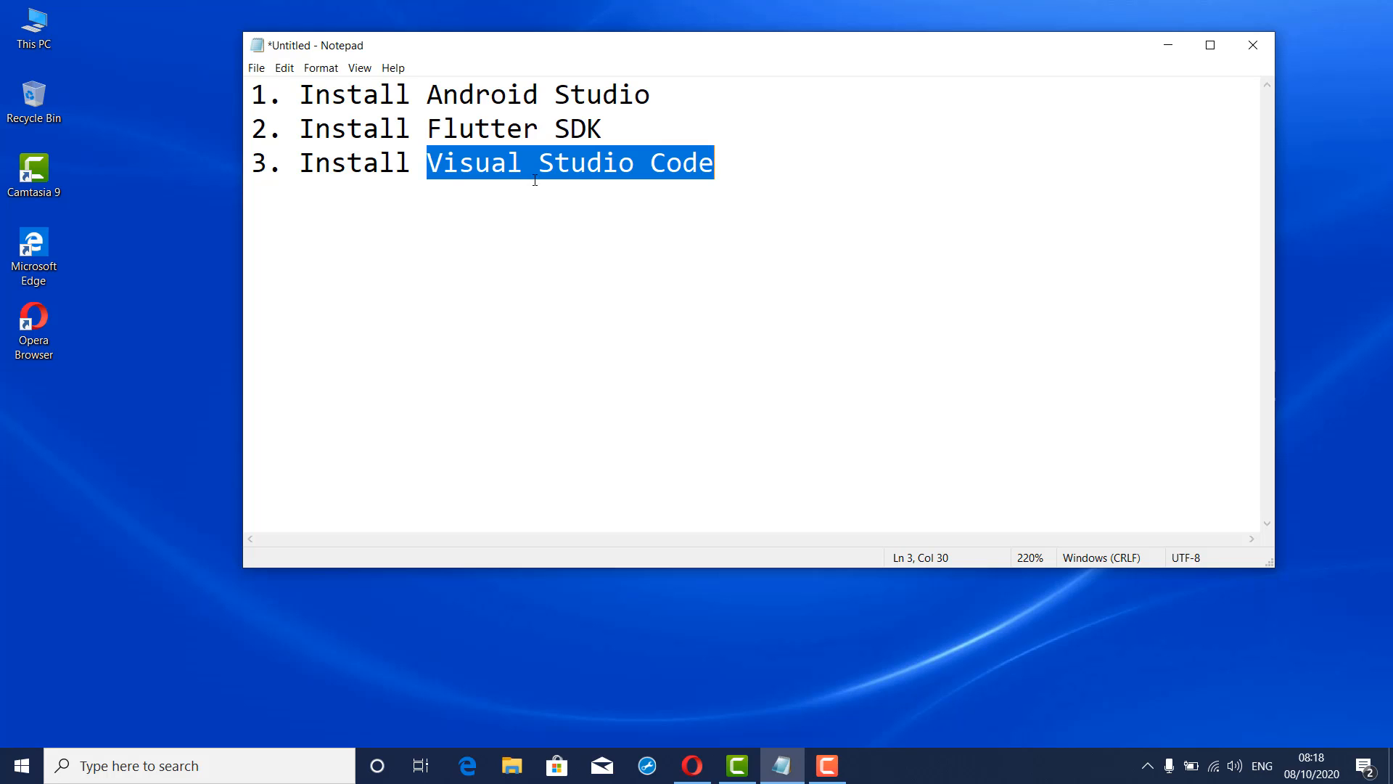
double_click(480, 164)
click(728, 160)
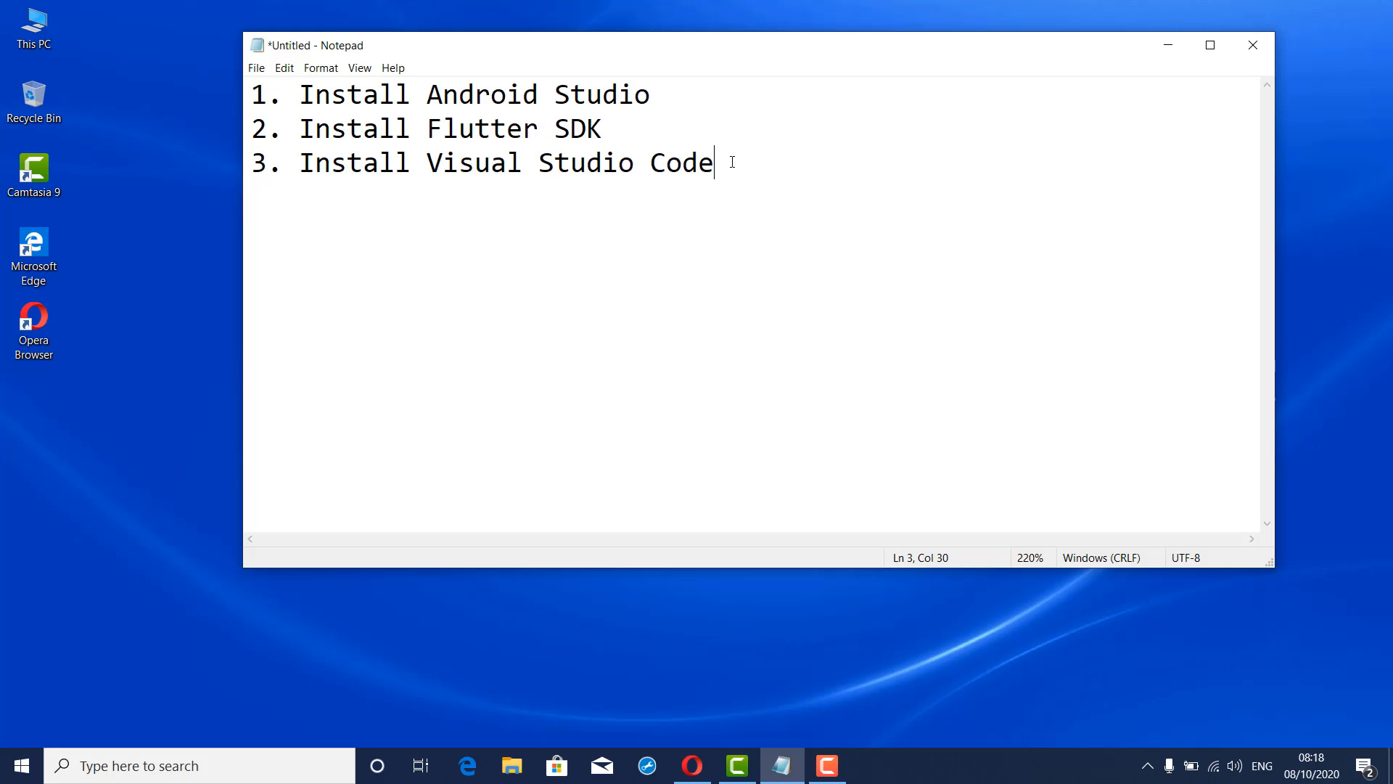
click(567, 100)
drag(653, 100, 298, 90)
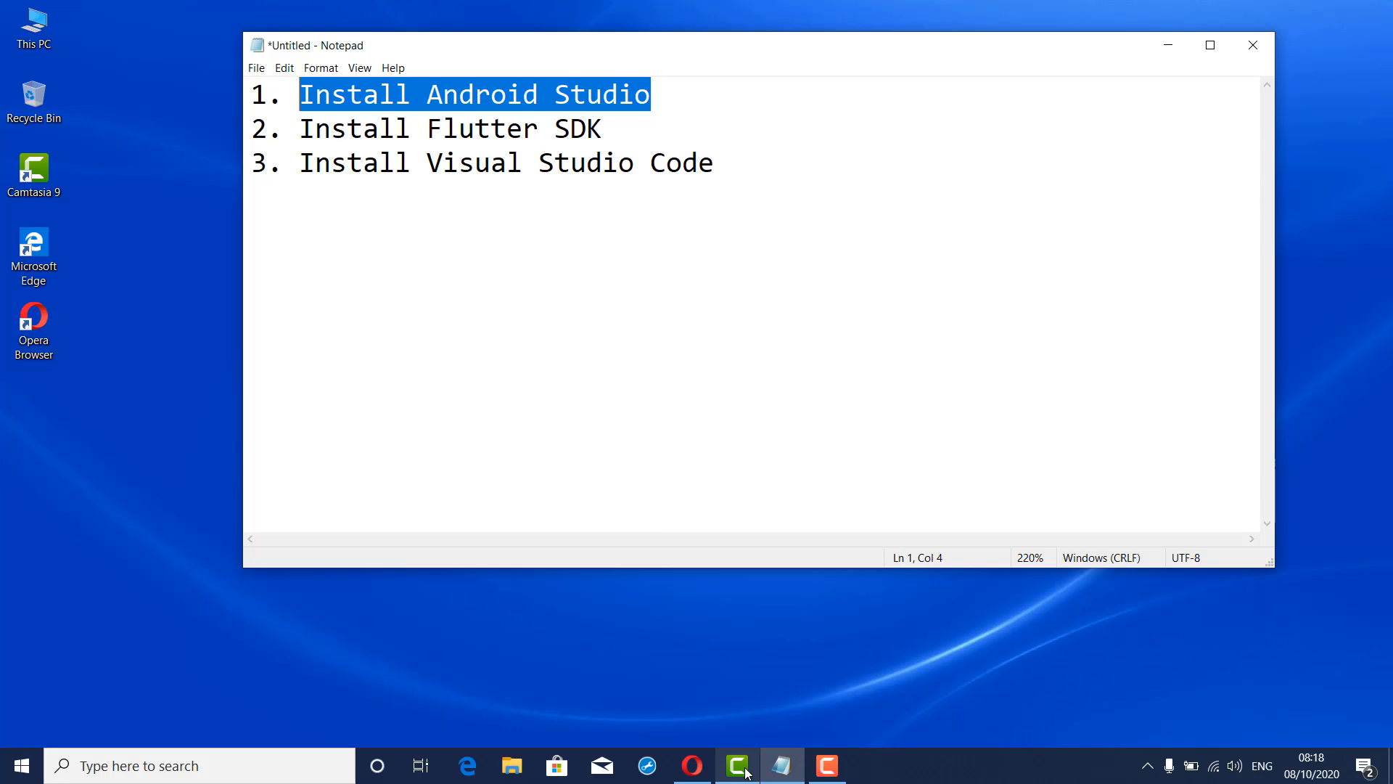
Switch to Opera, agree to the Android Studio terms, save the Windows installer in Downloads, and dismiss the badge offer
click(692, 765)
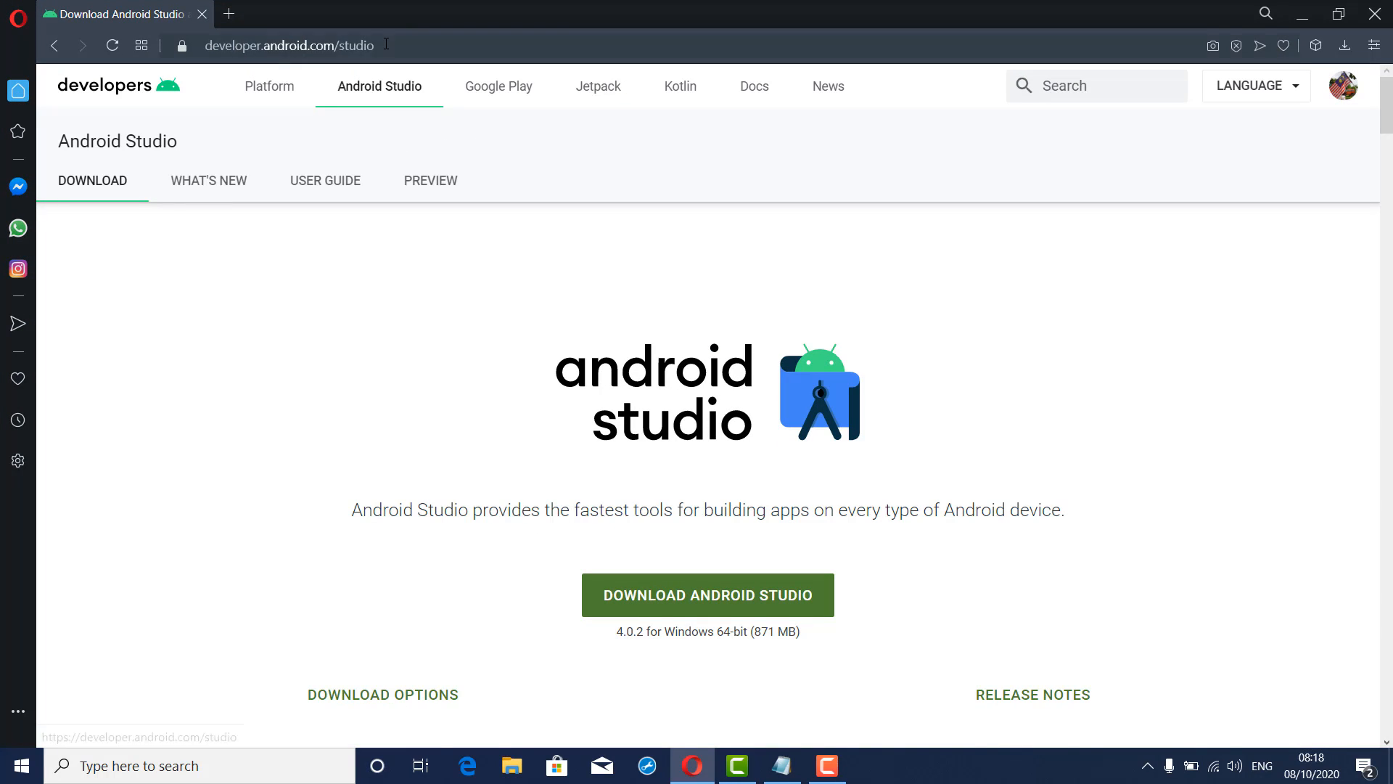
click(381, 47)
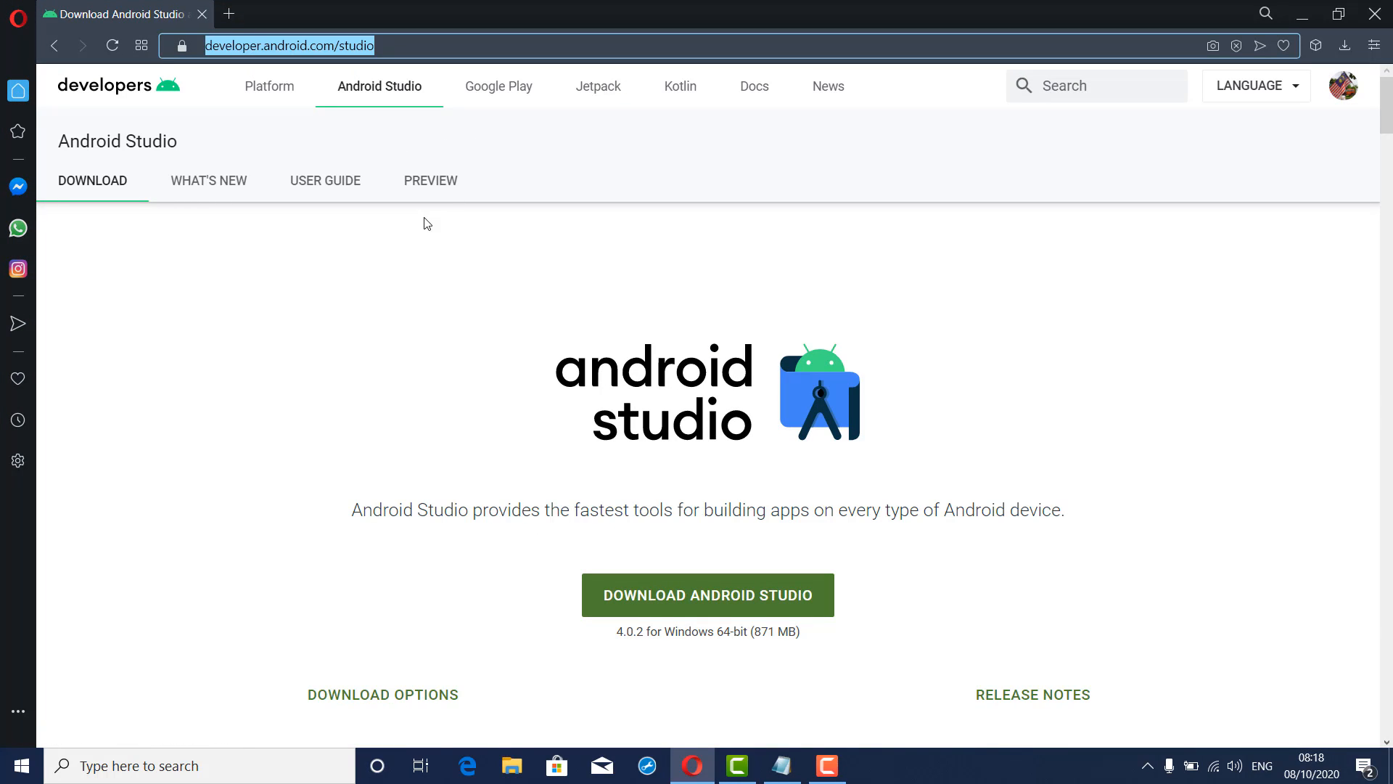
click(701, 602)
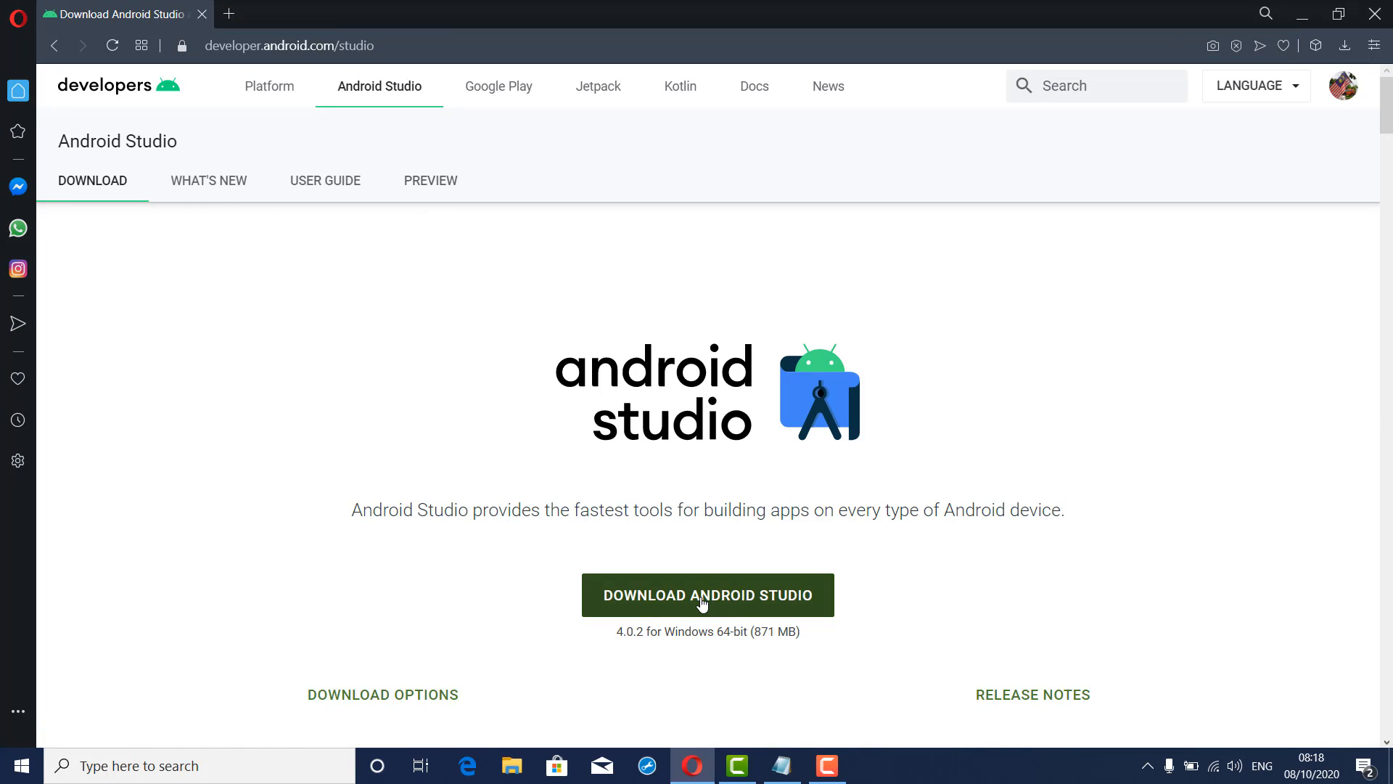
click(203, 616)
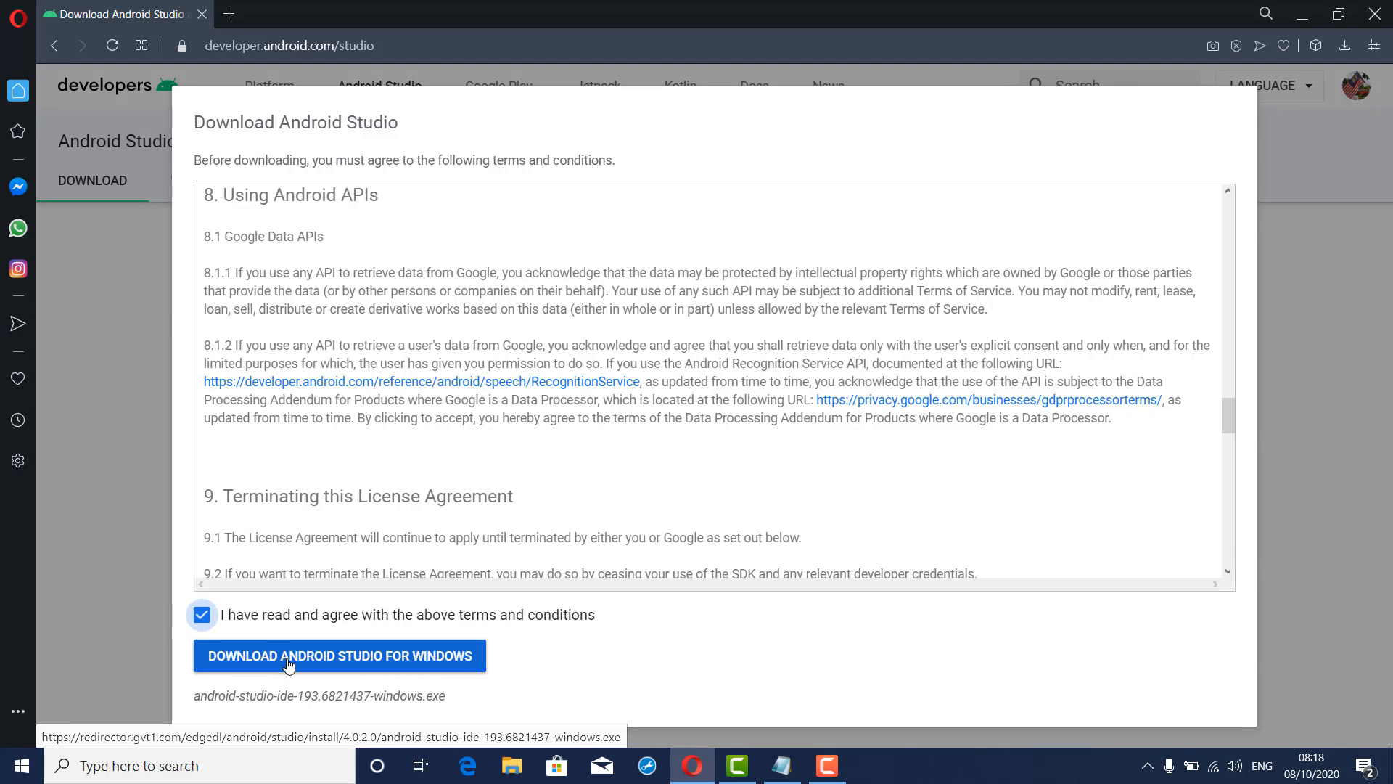
click(288, 664)
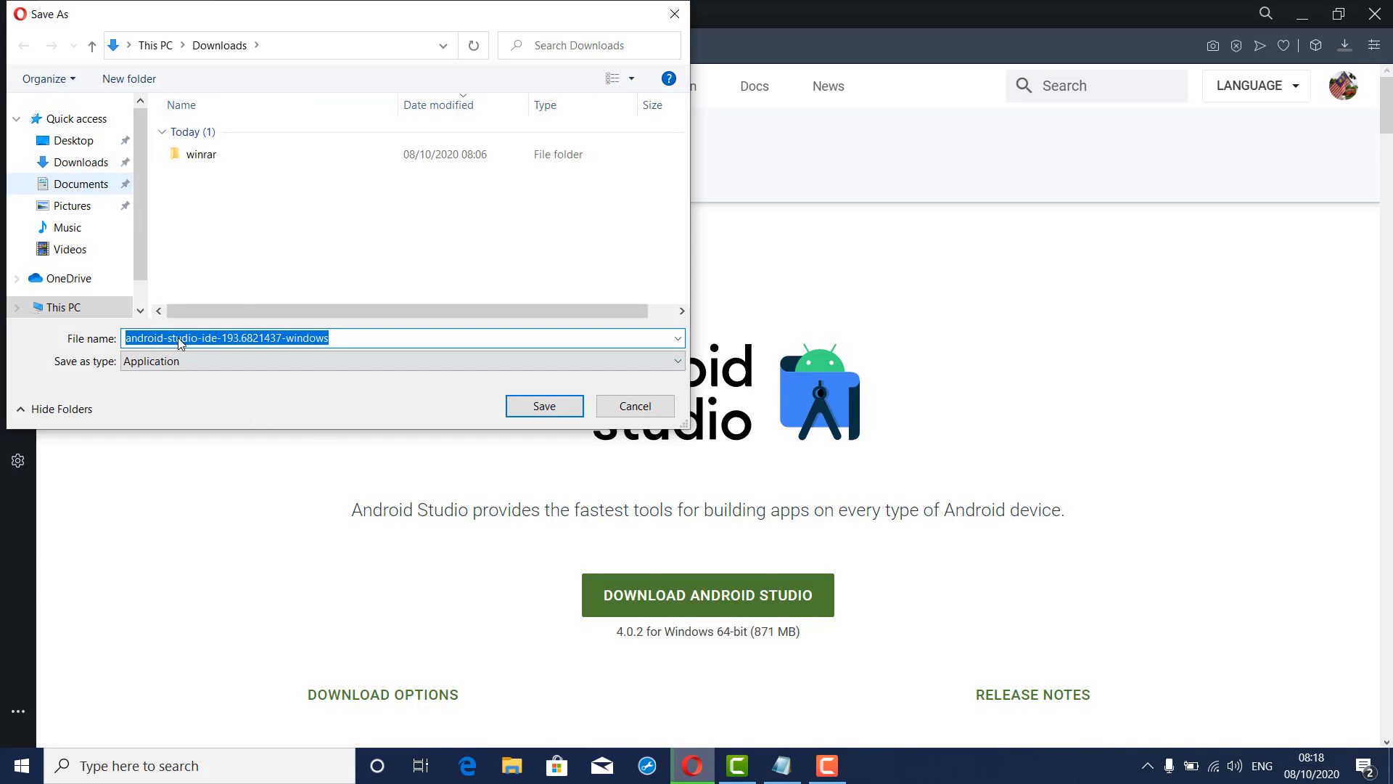
click(545, 406)
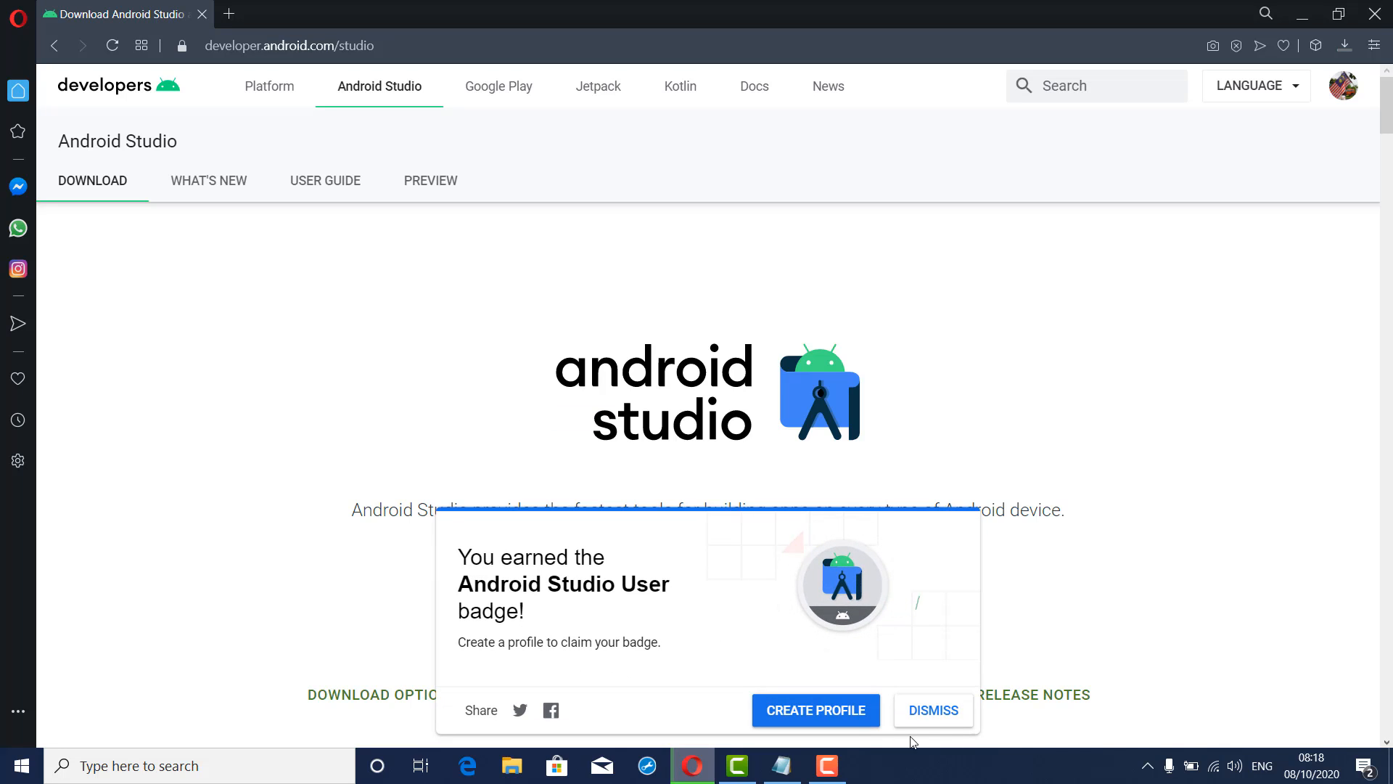
click(930, 711)
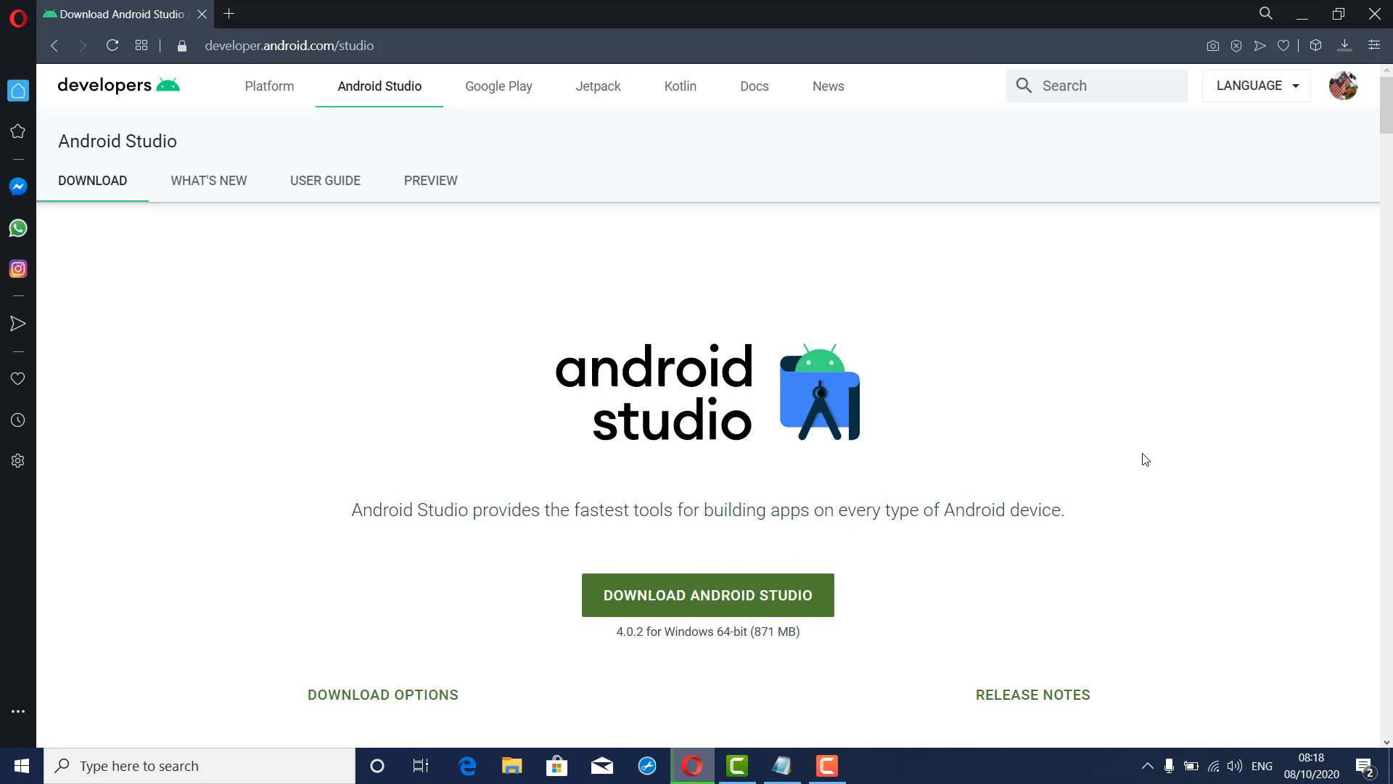
Clear the older entries from the download list, launch the downloaded Android Studio installer, and minimize the open browser and Notepad windows
click(1344, 45)
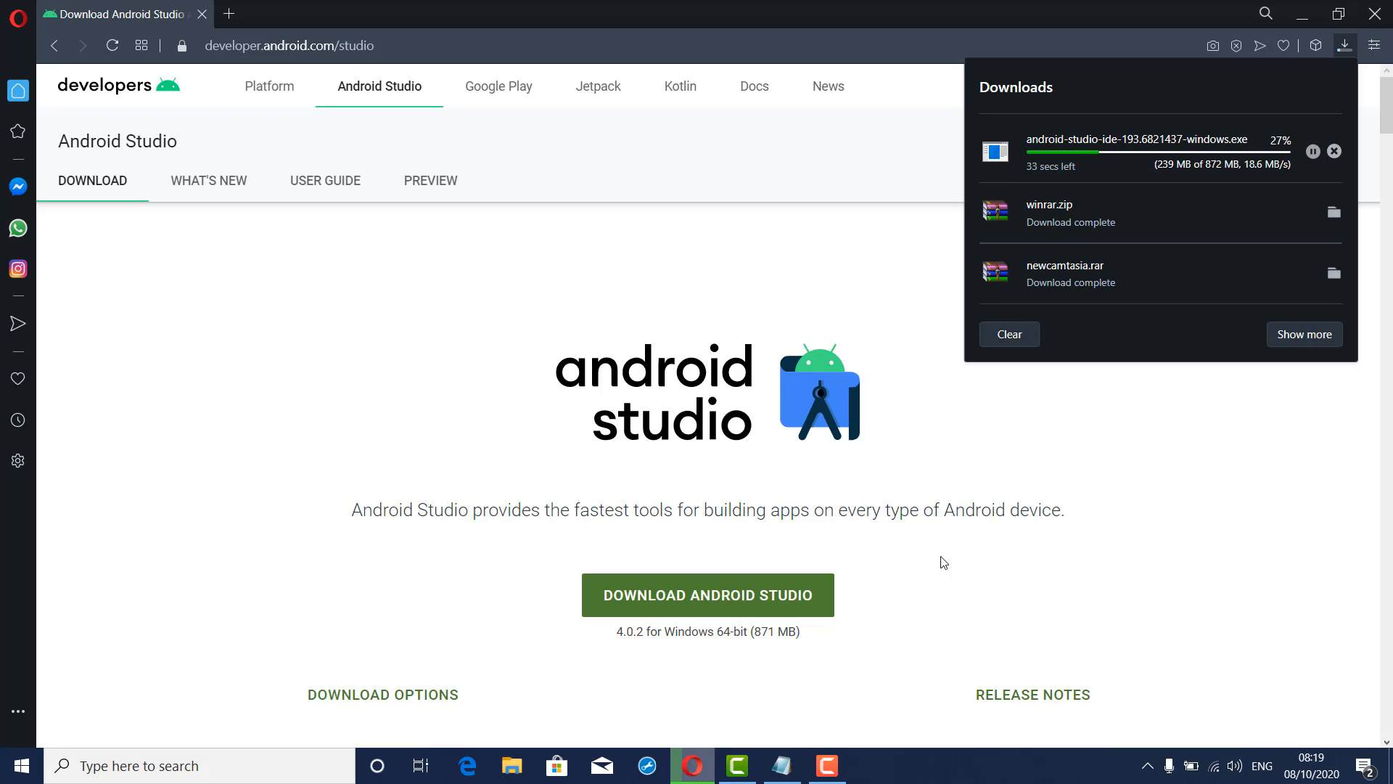
mouse_move(832, 778)
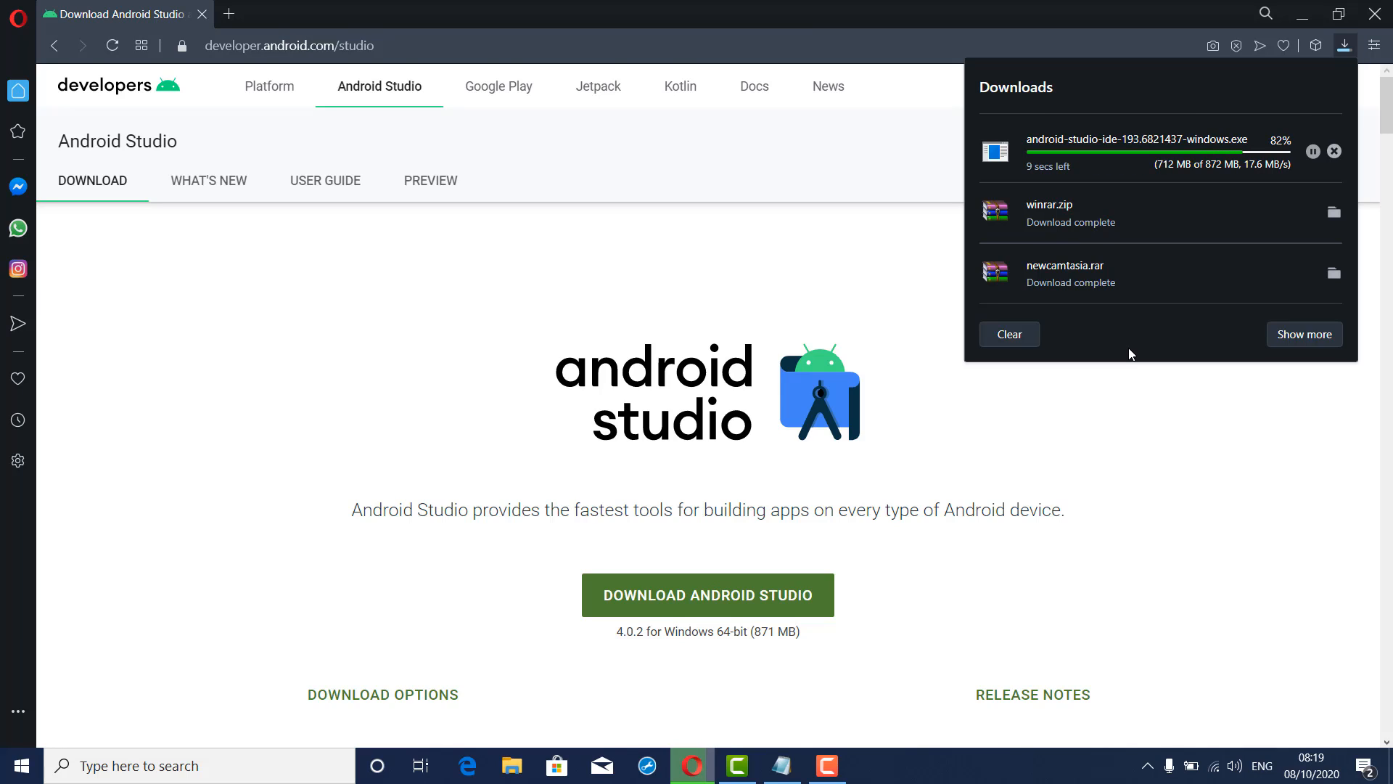
click(1018, 341)
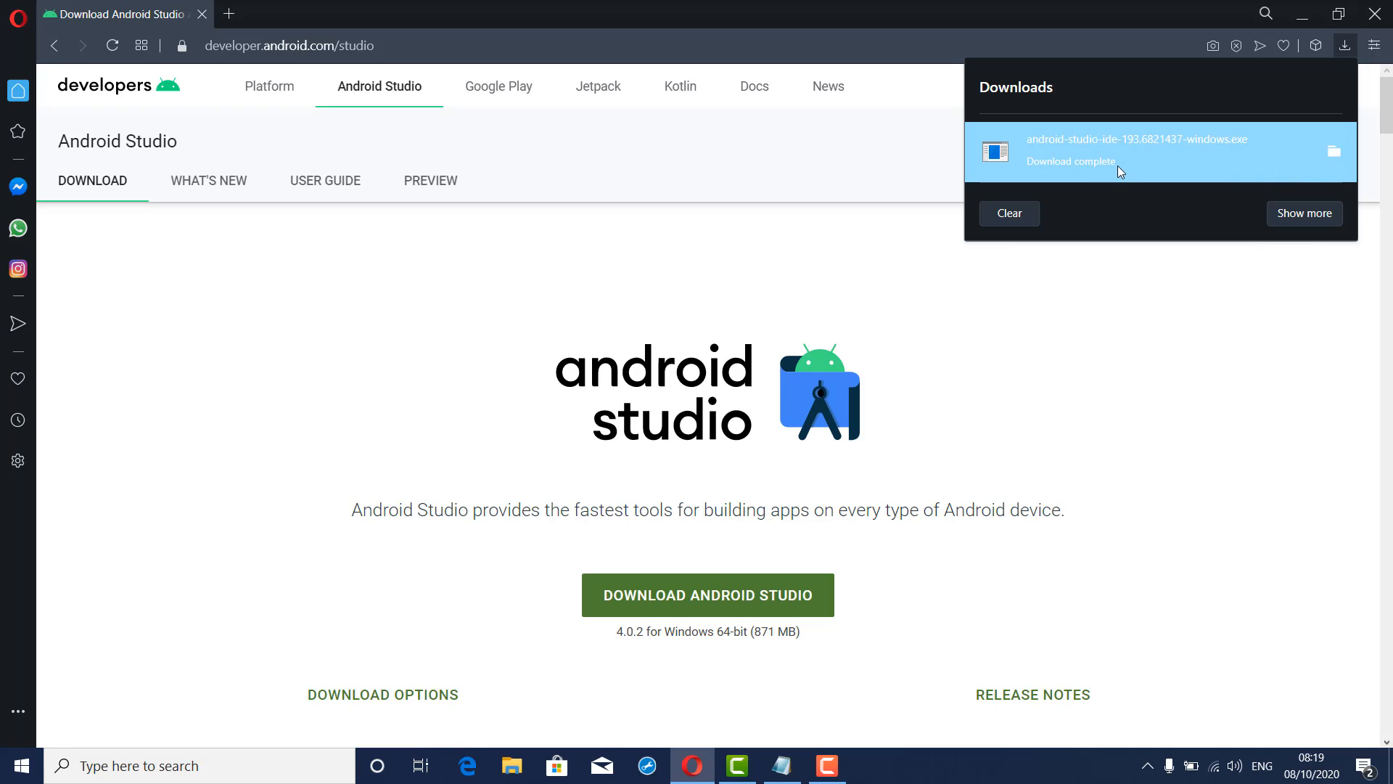
click(1114, 158)
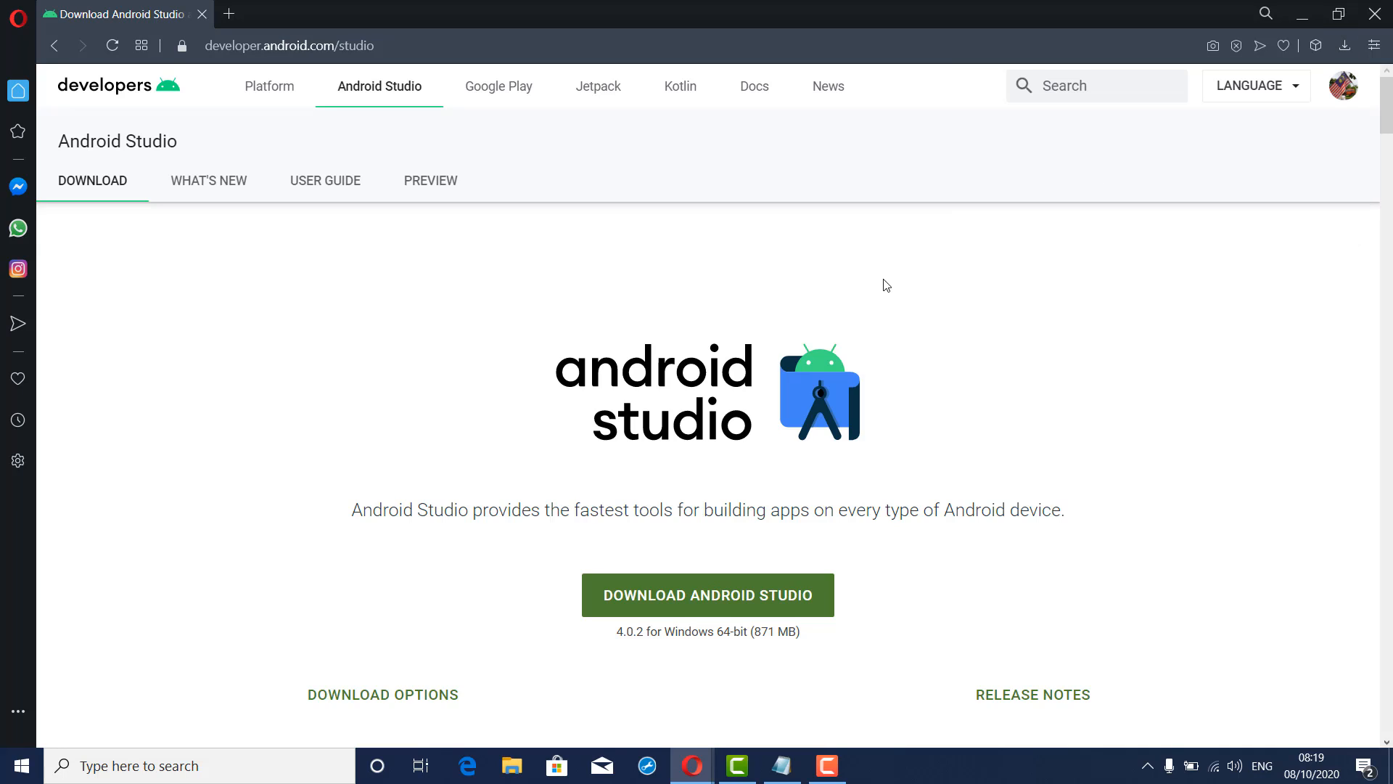
click(1302, 9)
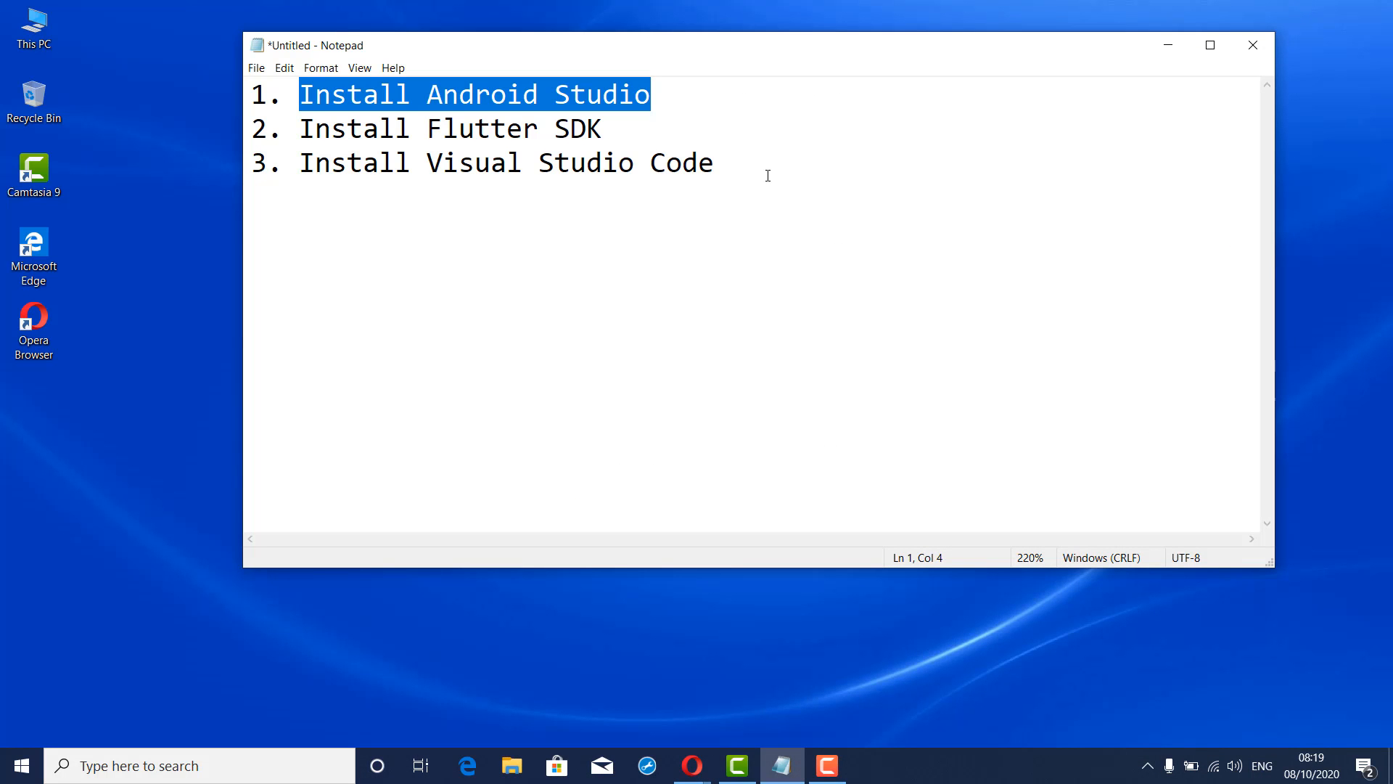
click(1168, 45)
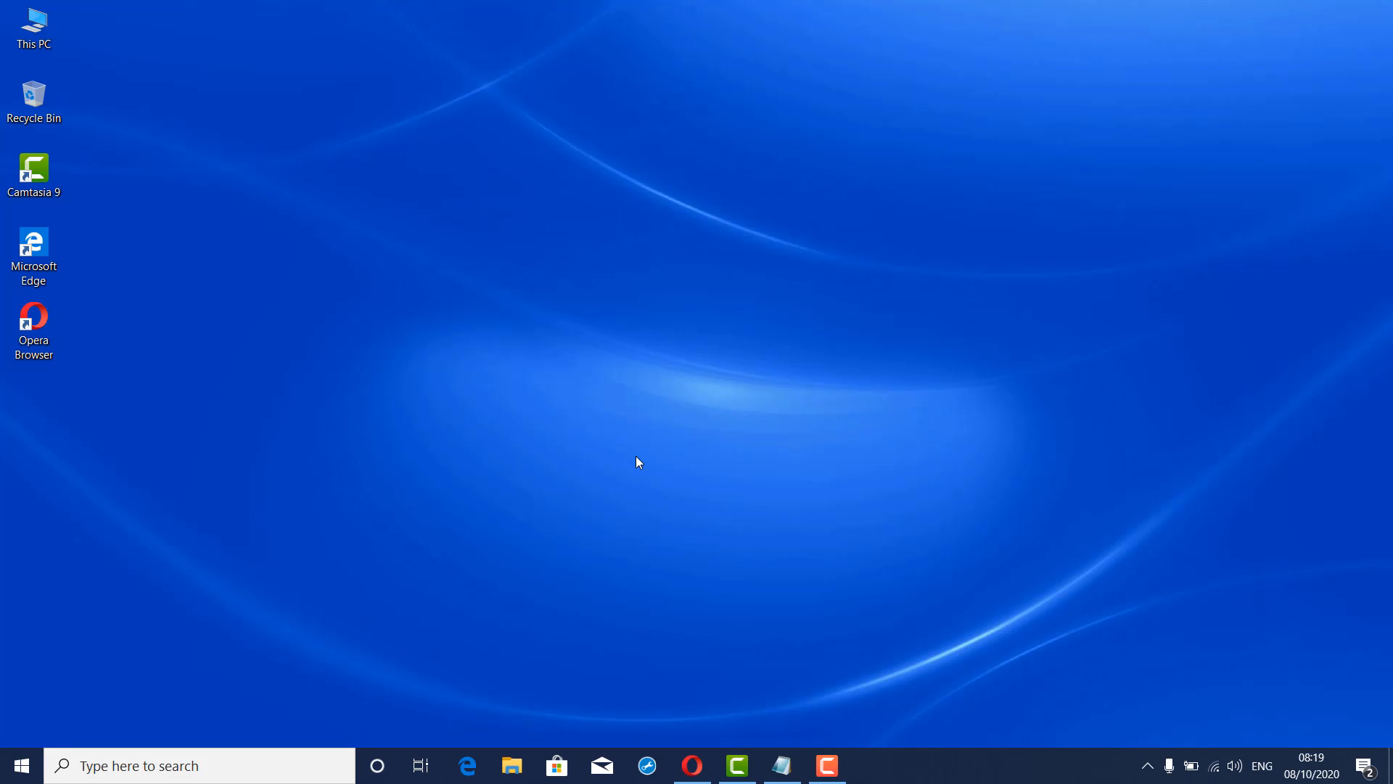
Install Android Studio with Android Virtual Device and the Android Studio Start Menu folder, and finish setup with Start Android Studio enabled
click(798, 527)
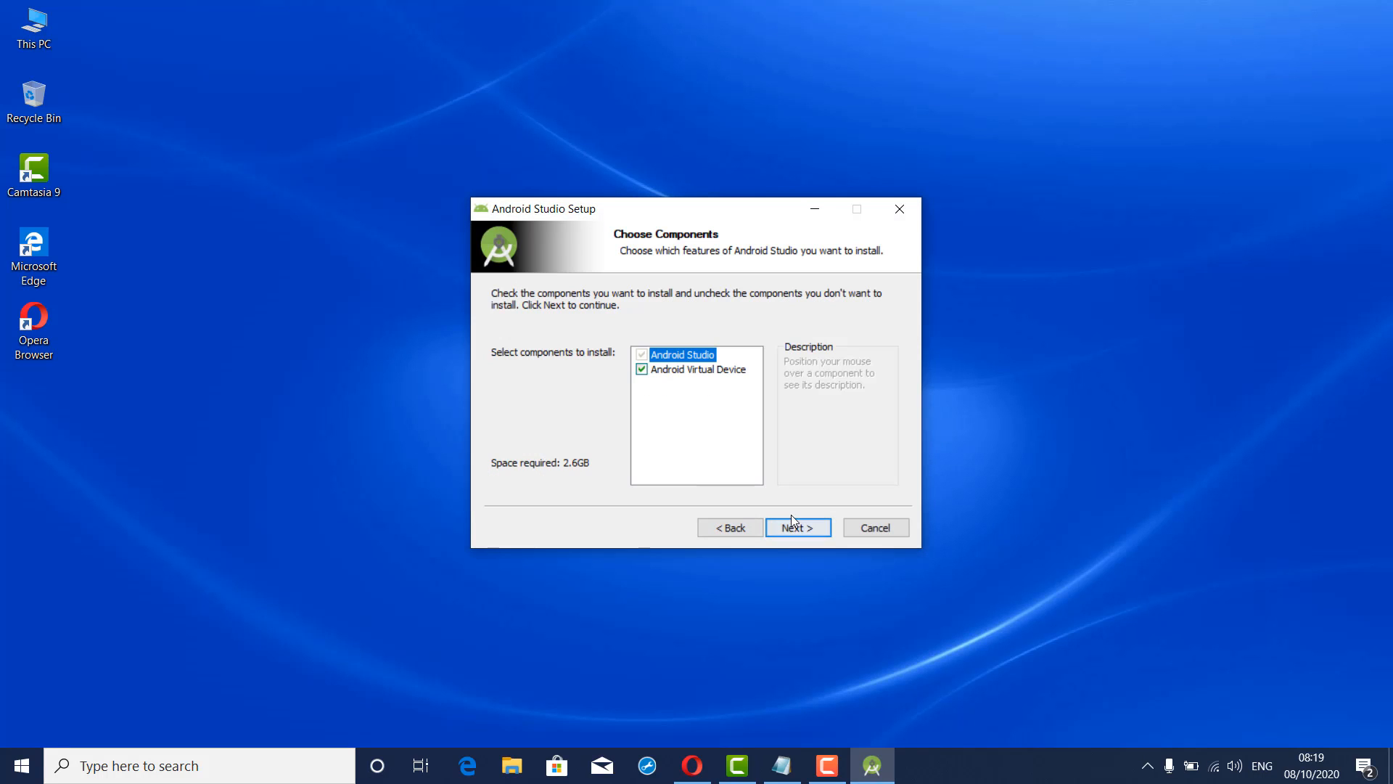
click(796, 528)
click(799, 528)
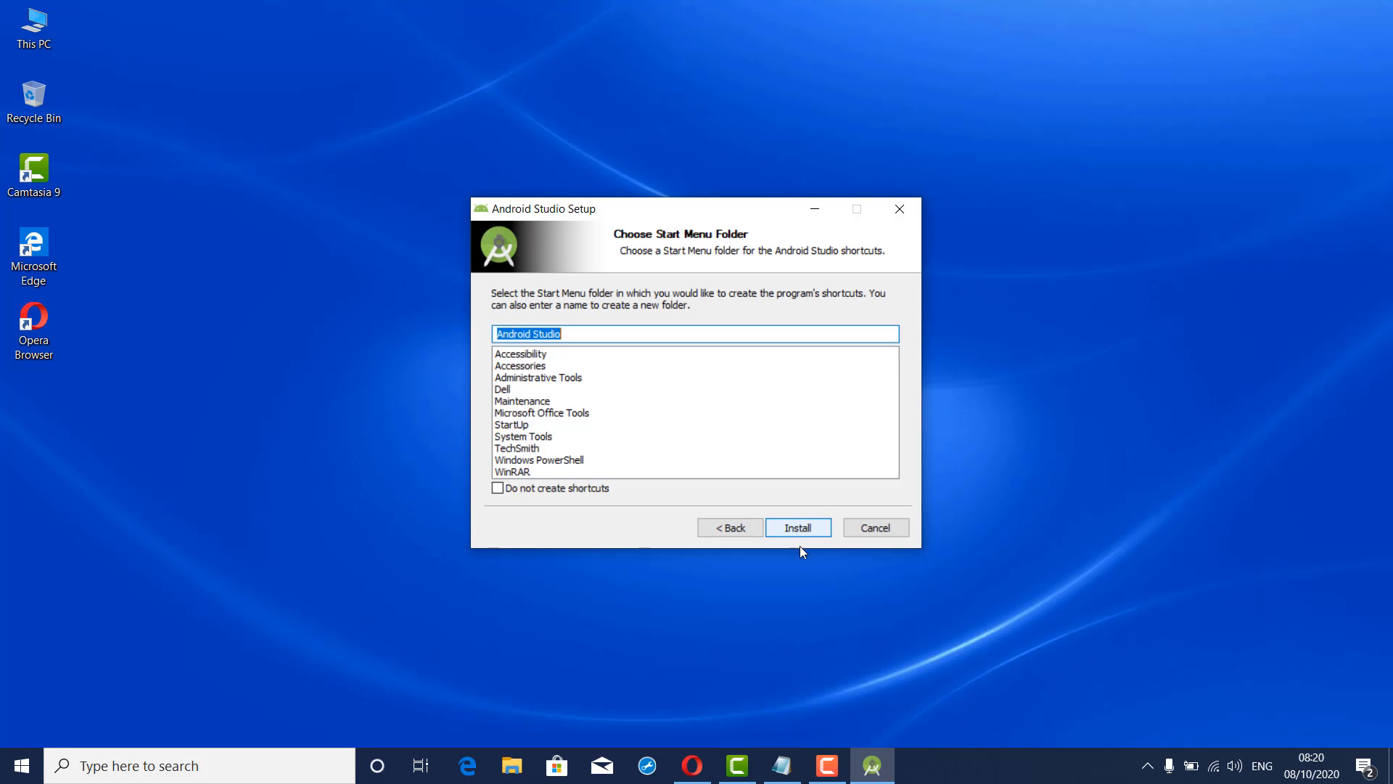
click(798, 528)
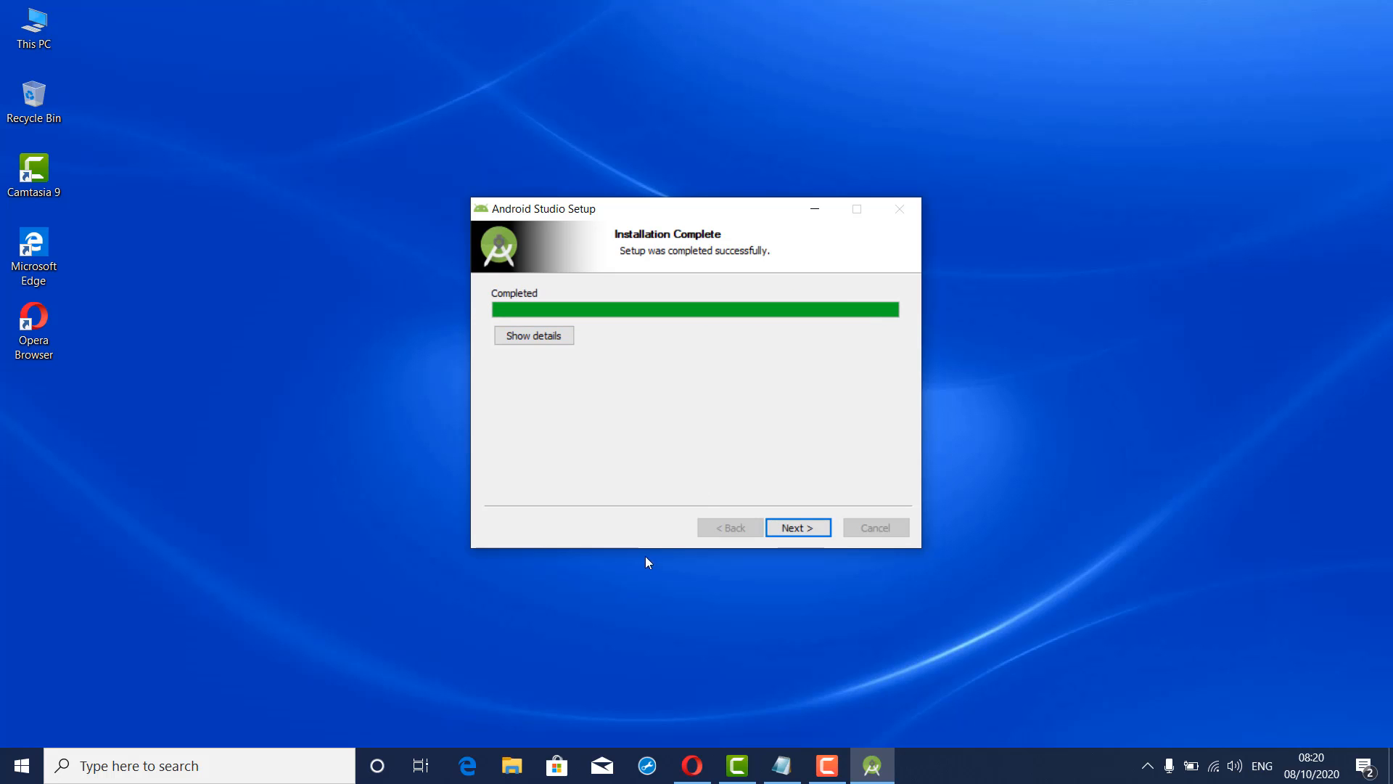
click(792, 533)
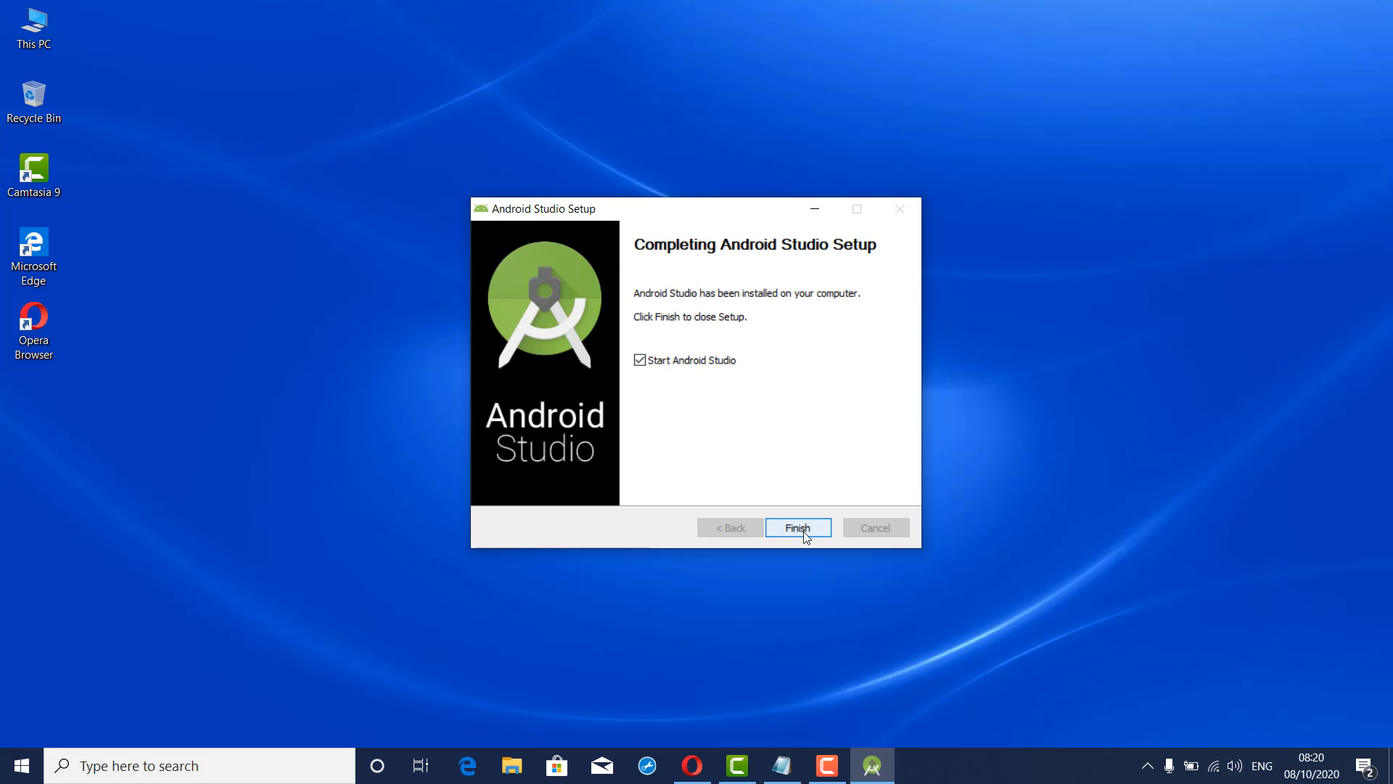
click(803, 531)
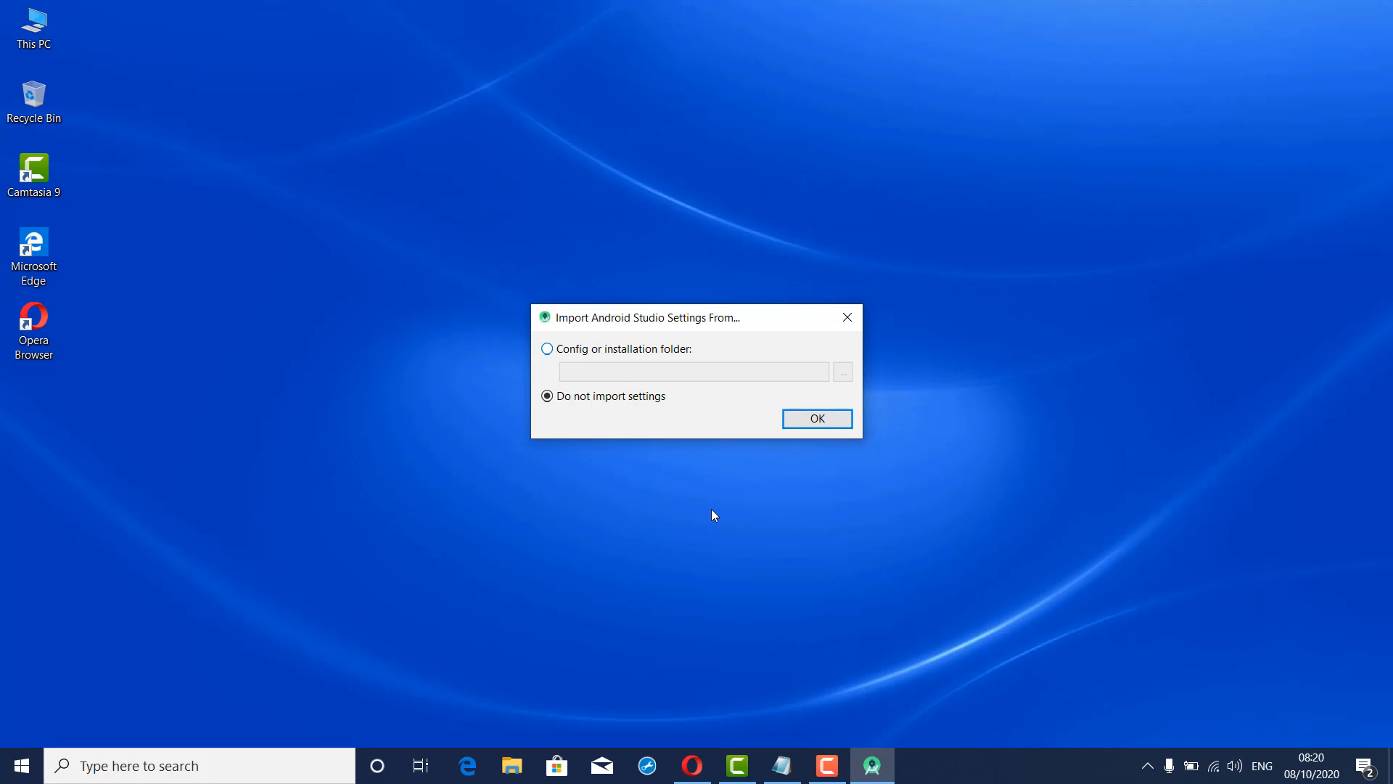
Start Android Studio without importing settings and decline sending usage statistics to Google
click(588, 402)
click(817, 419)
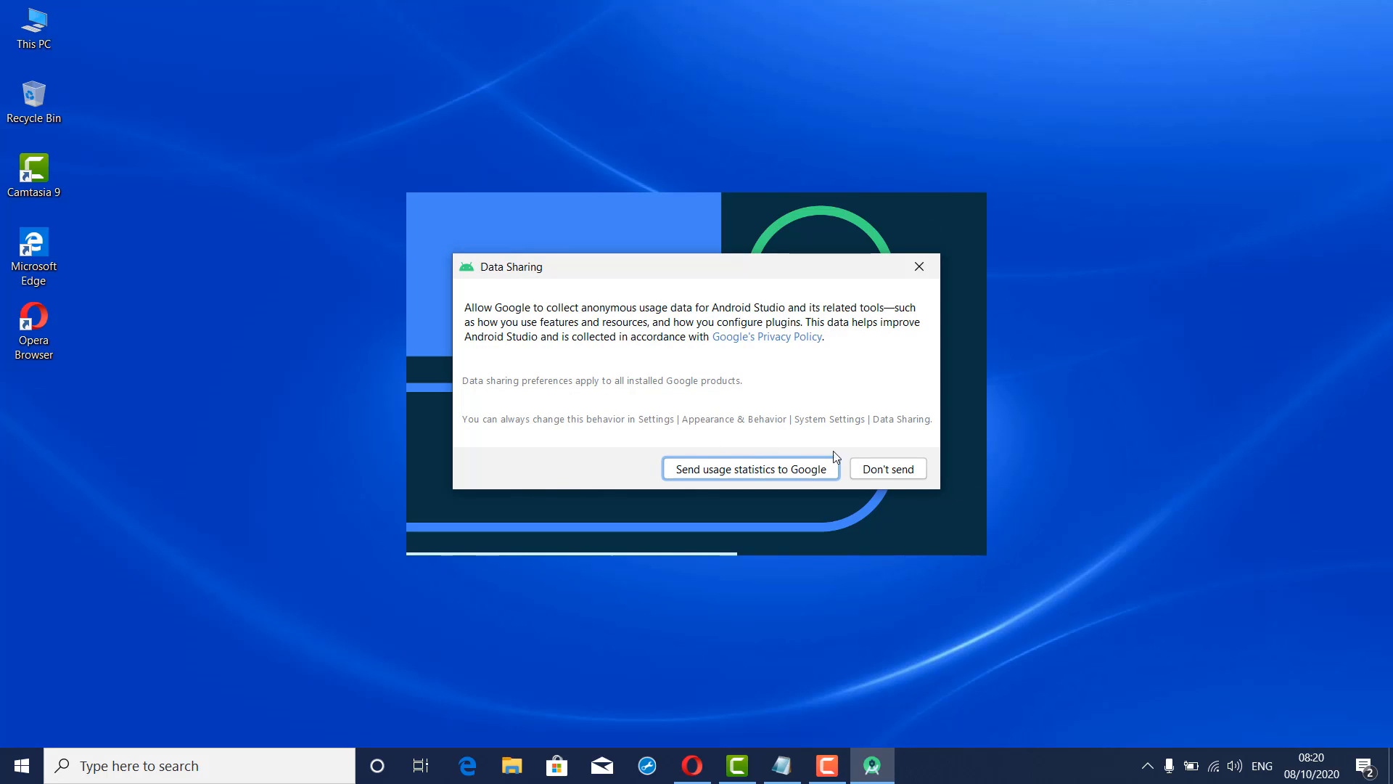
click(885, 470)
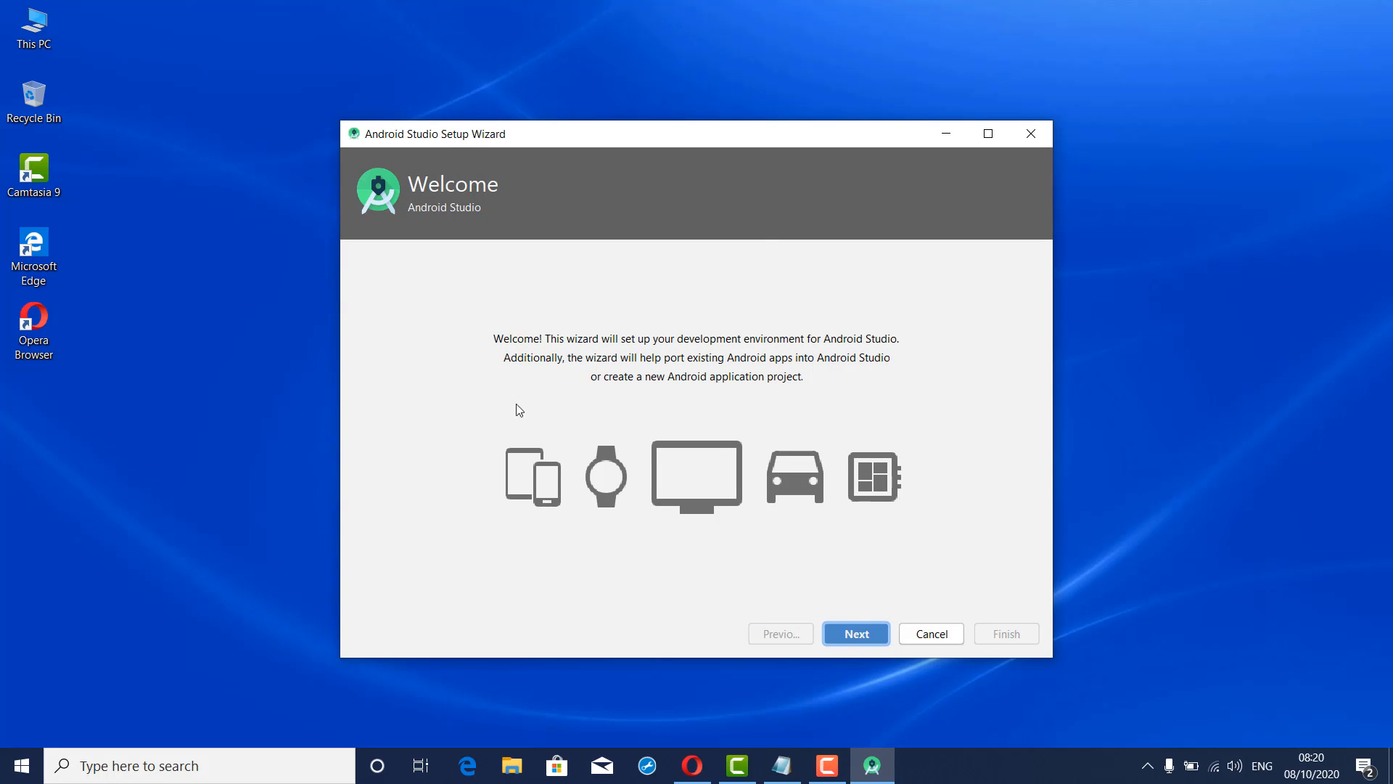
Choose the Standard setup type in the setup wizard, compare the UI themes, and select Darcula
click(857, 633)
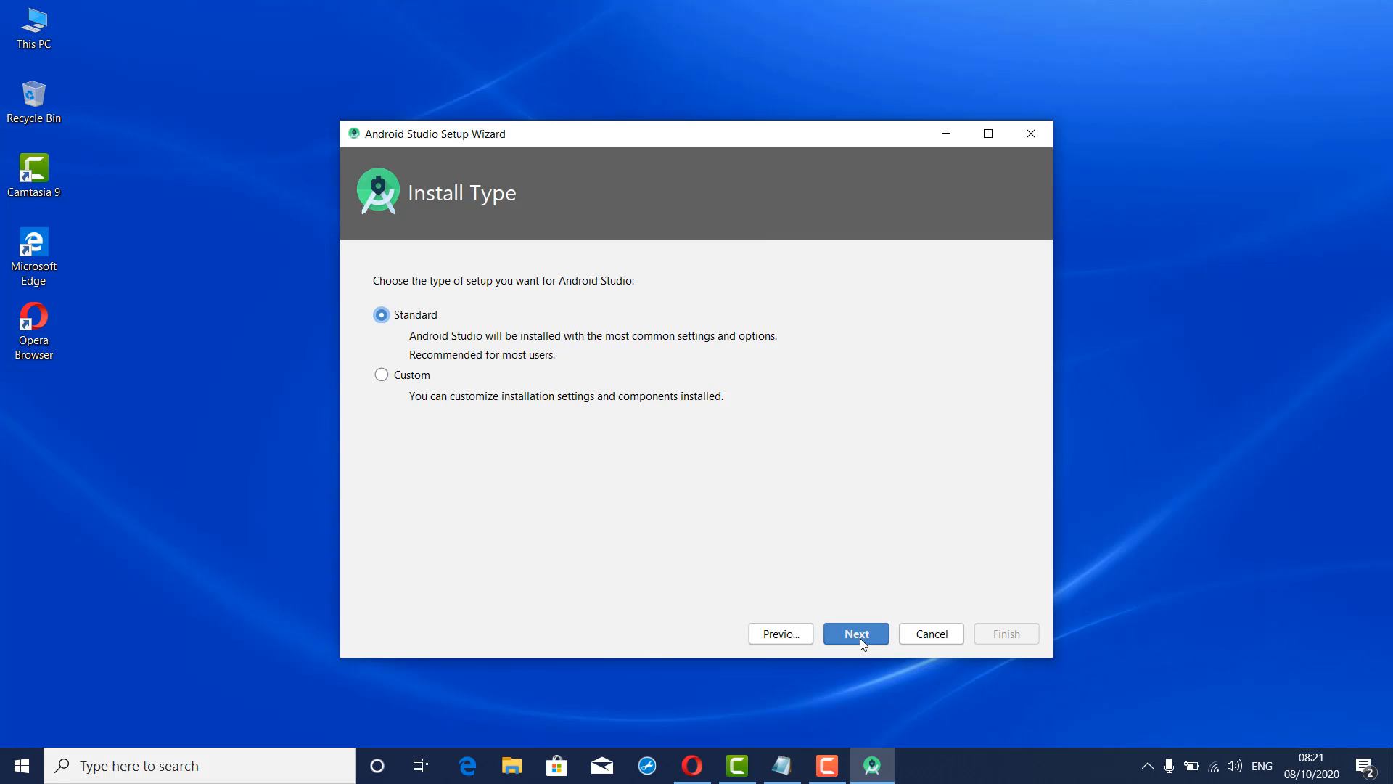
click(861, 637)
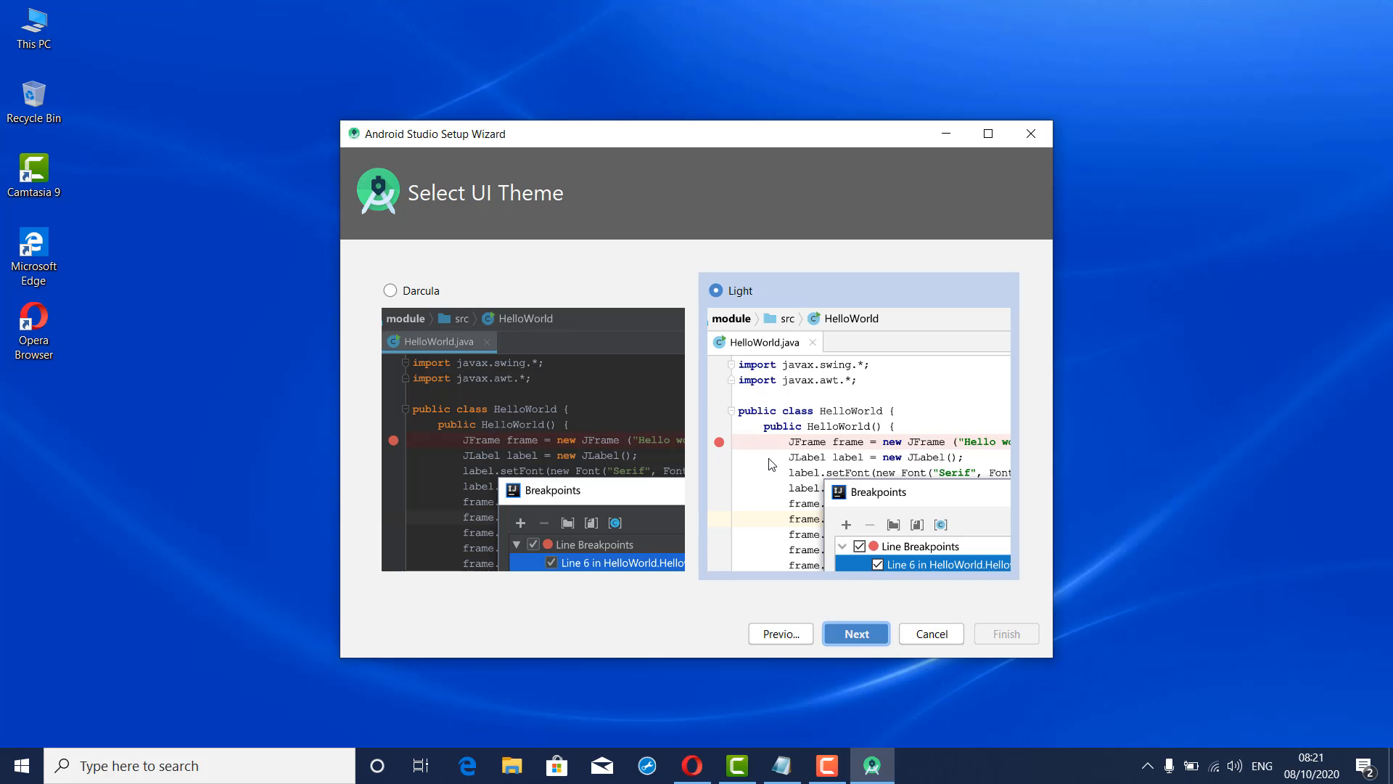
click(494, 415)
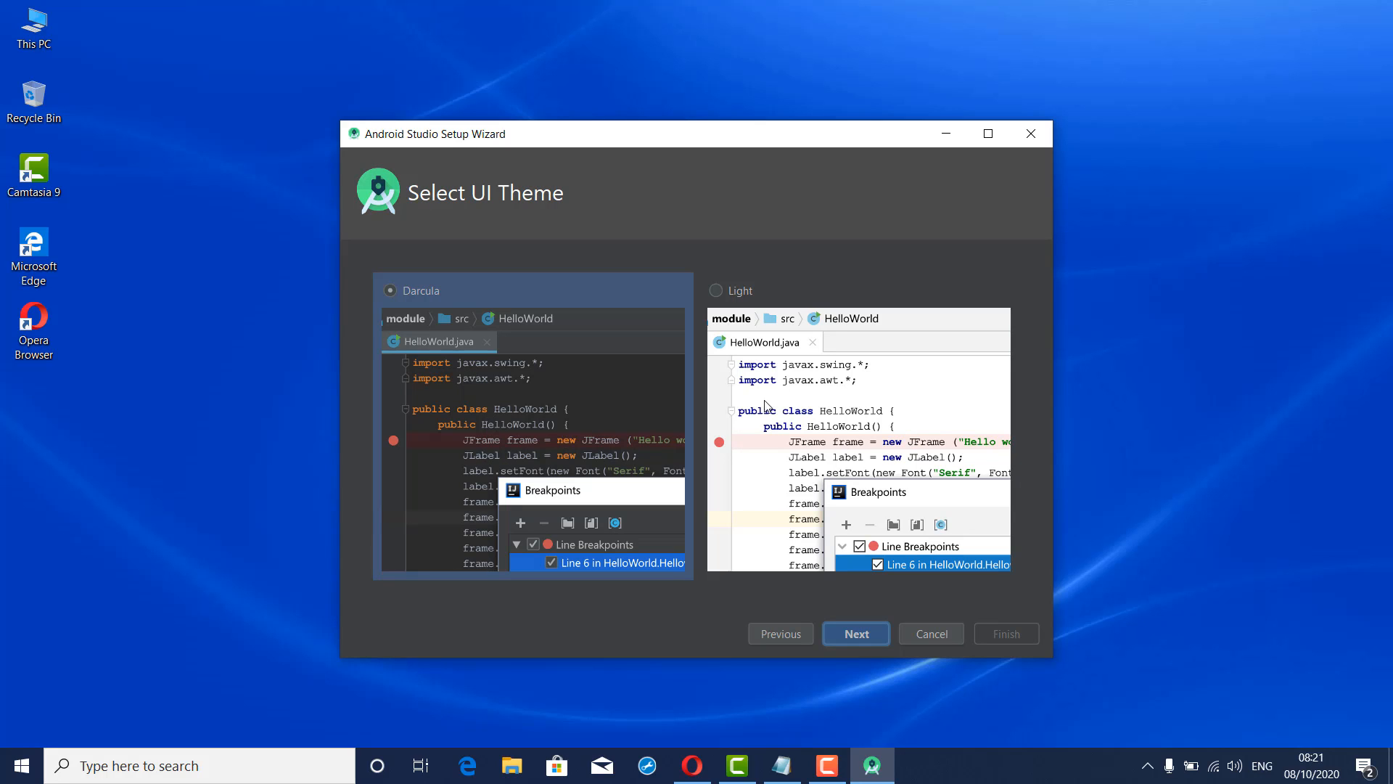
click(813, 401)
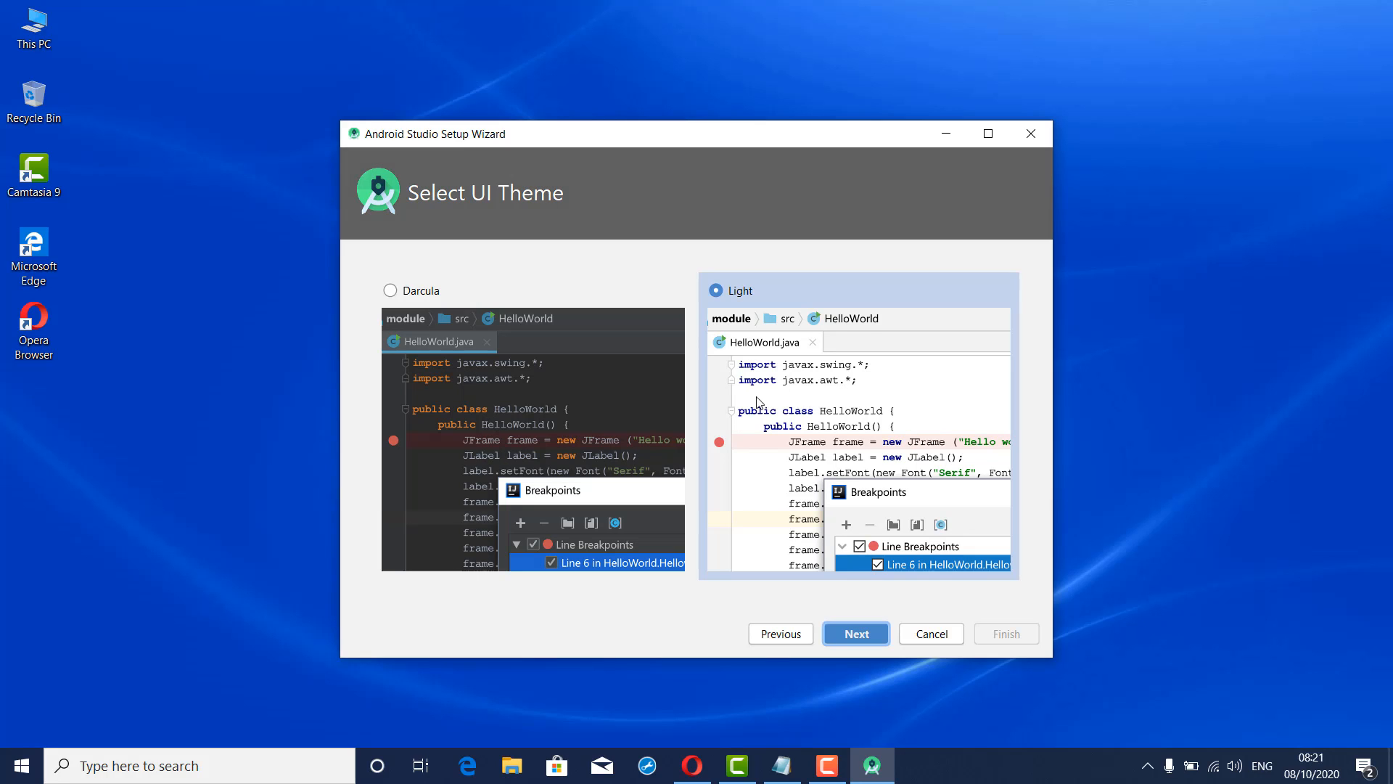
click(516, 450)
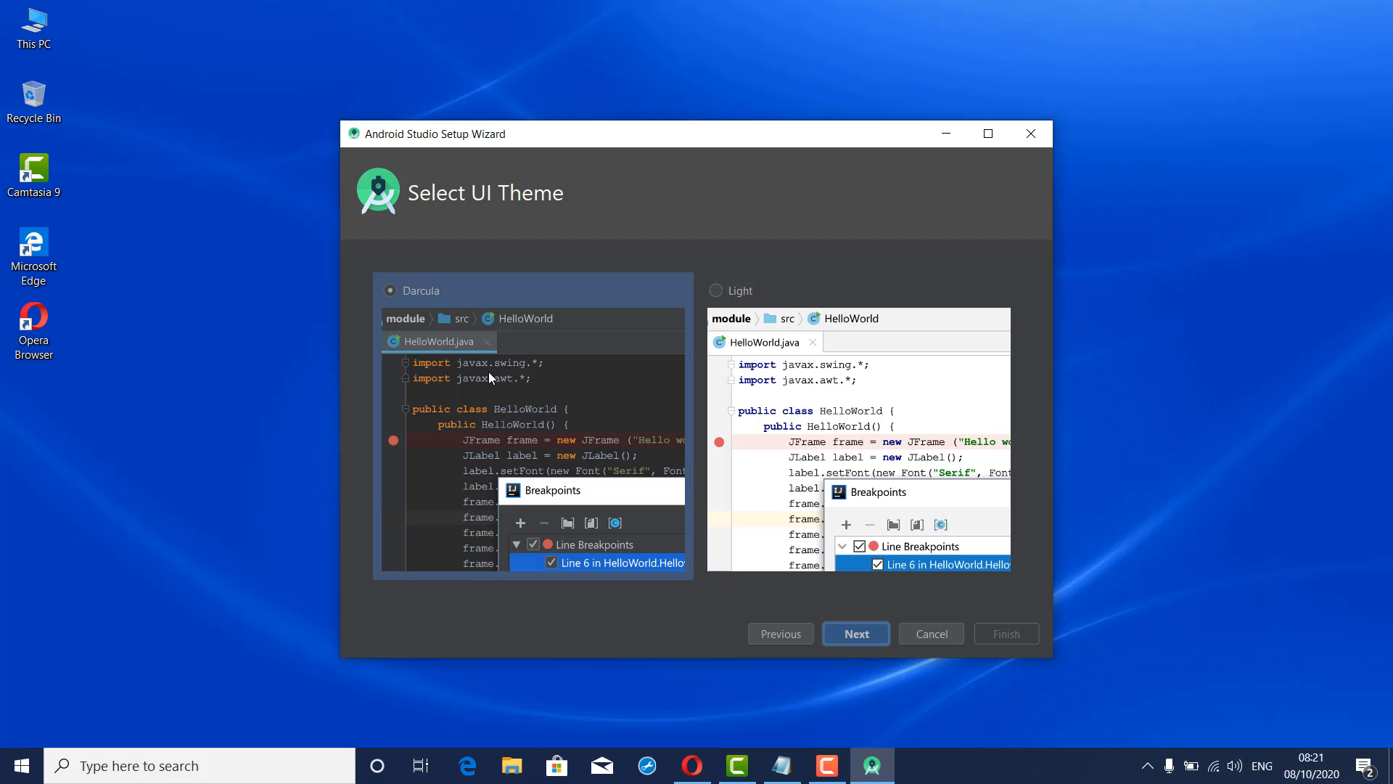
Review the SDK components and settings on the verification page, download them, and complete the Android Studio setup wizard
click(835, 634)
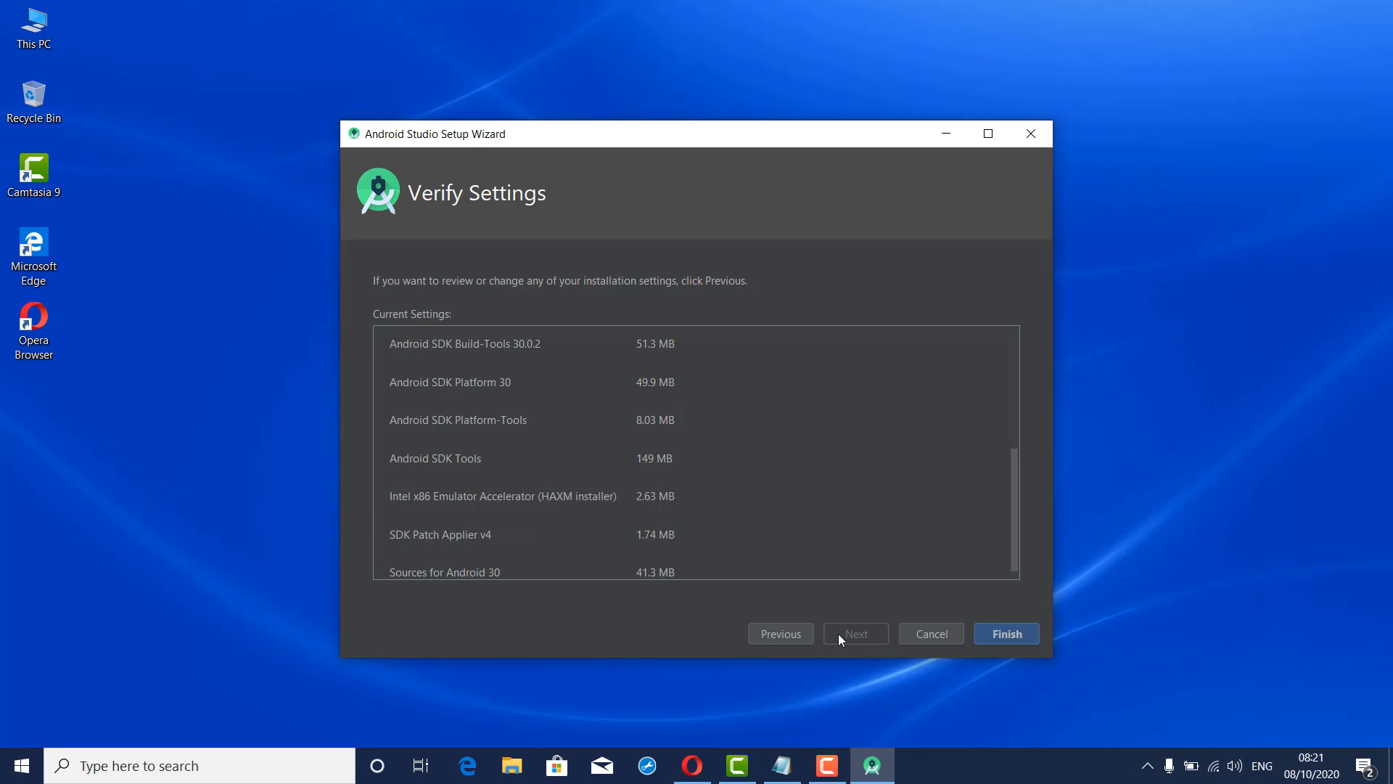
scroll(552, 435, down, 1)
scroll(574, 453, up, 10)
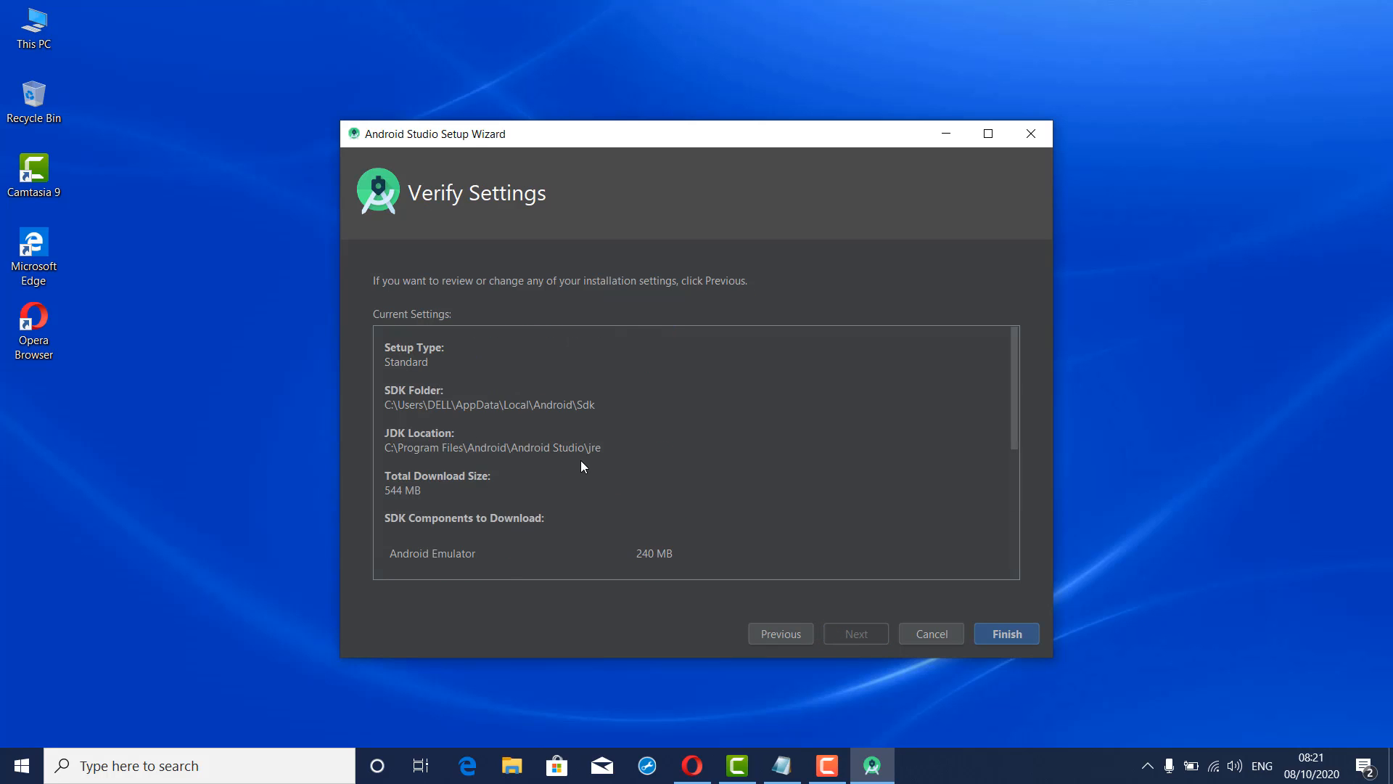
scroll(580, 460, down, 10)
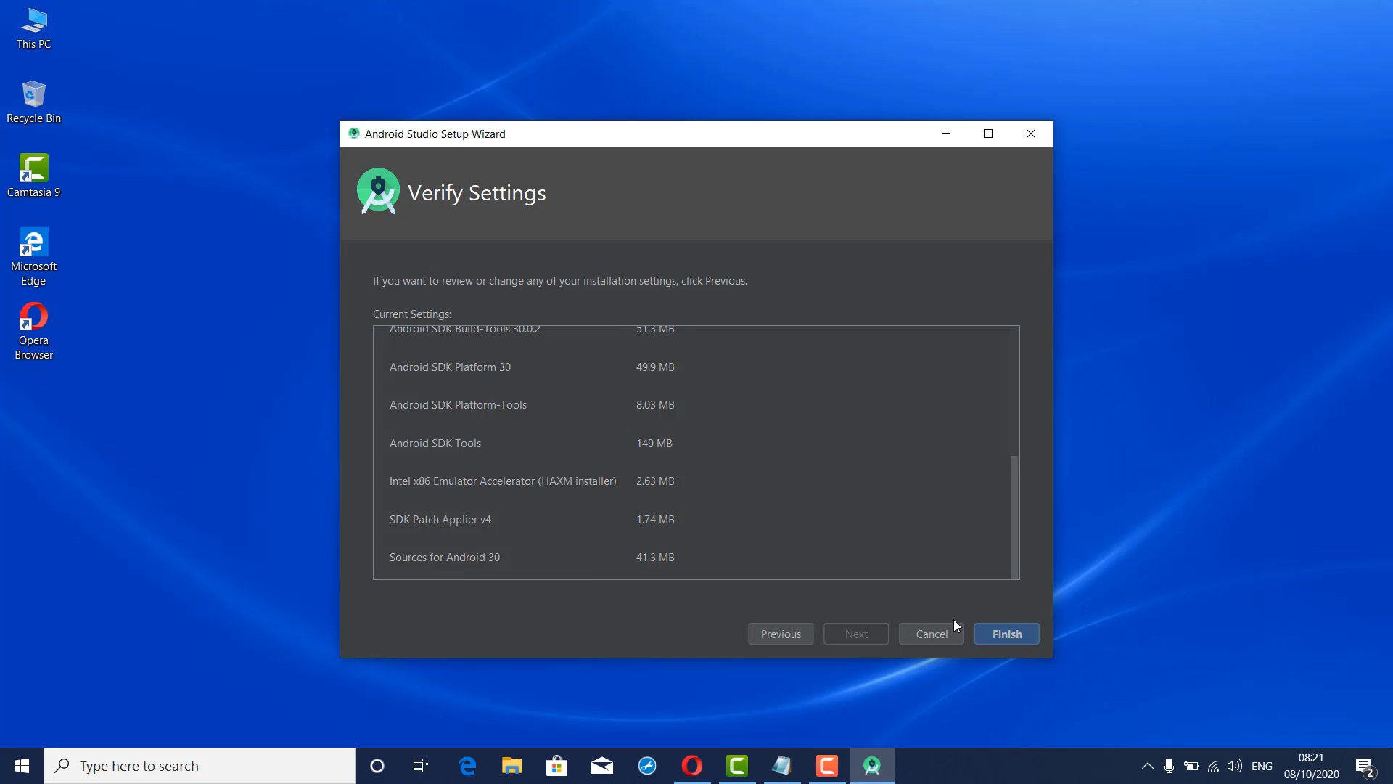
click(995, 635)
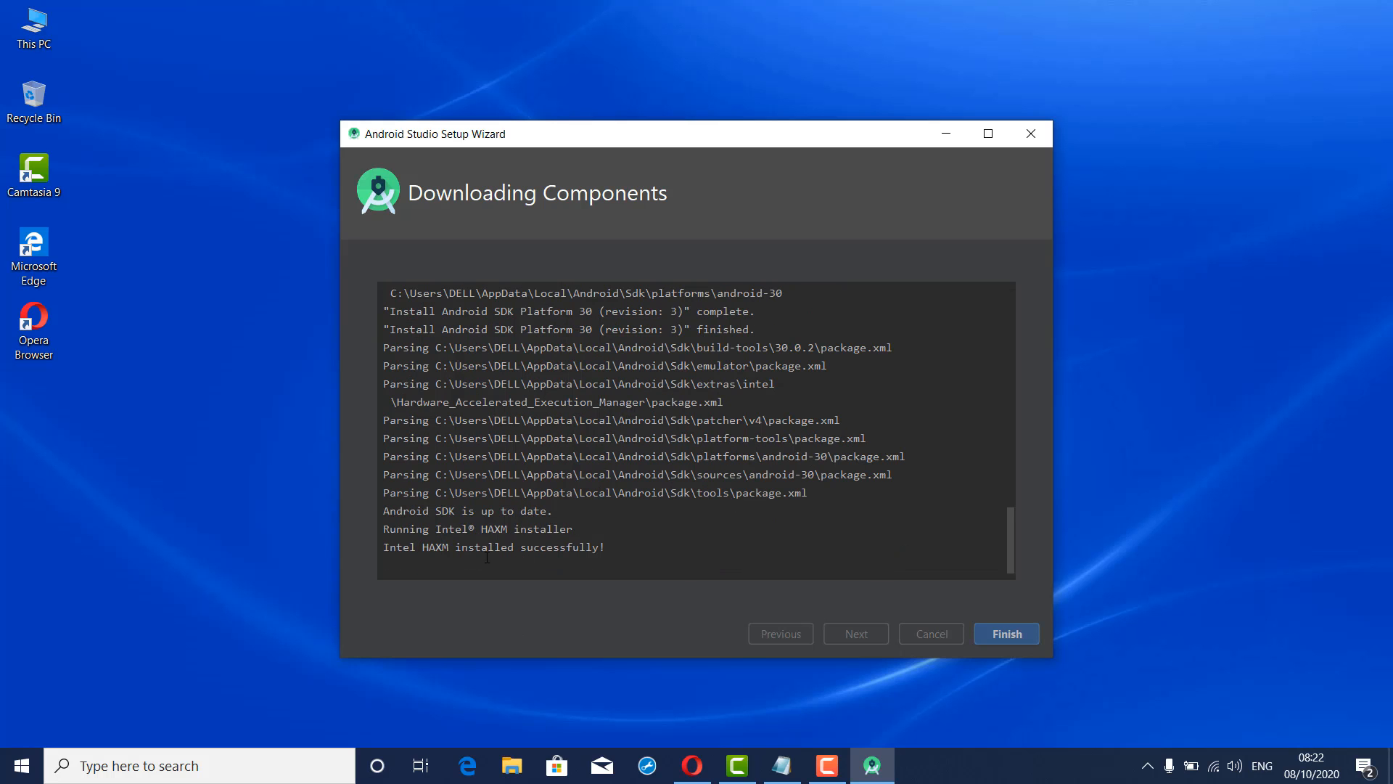
click(1006, 630)
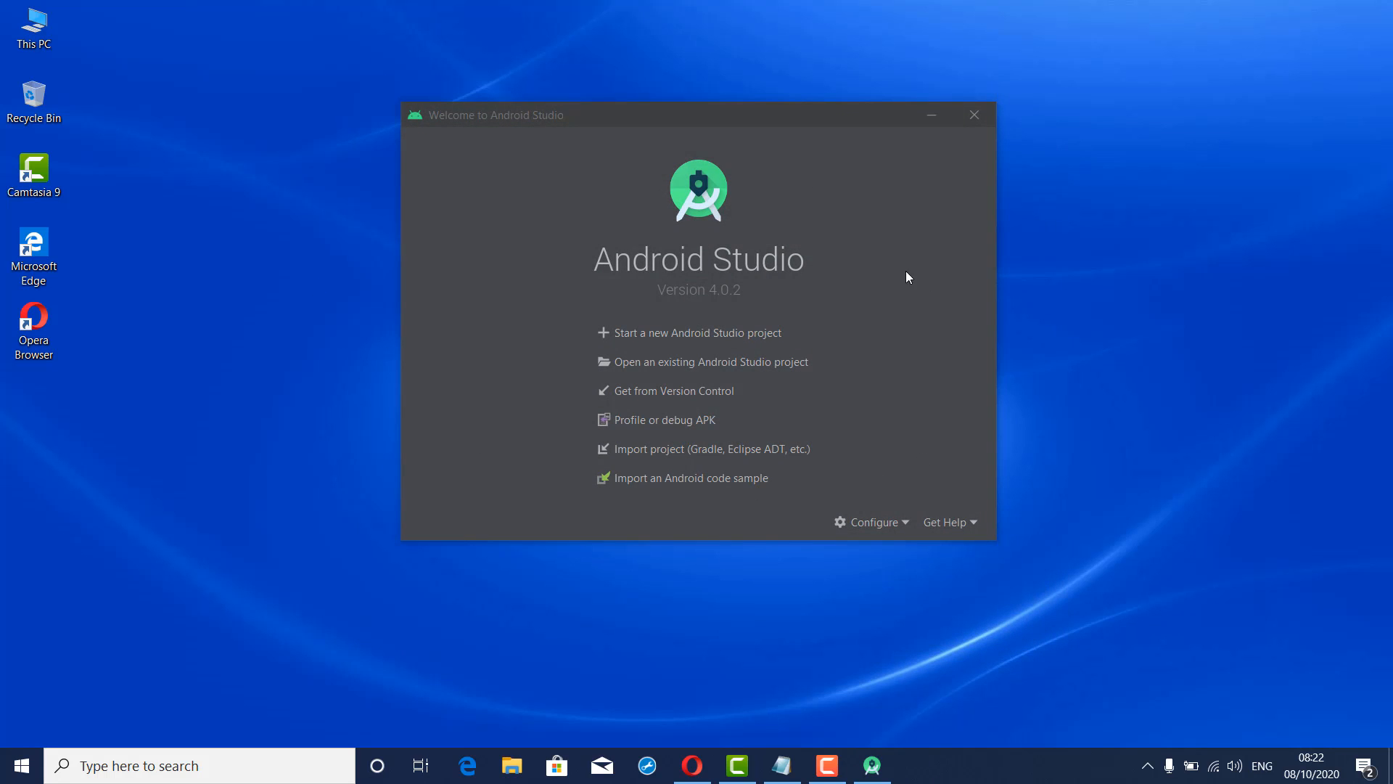
Check the Android SDK platforms in the SDK Manager, inspect the Android 10.0+ (R) entry, and leave without changes
click(873, 532)
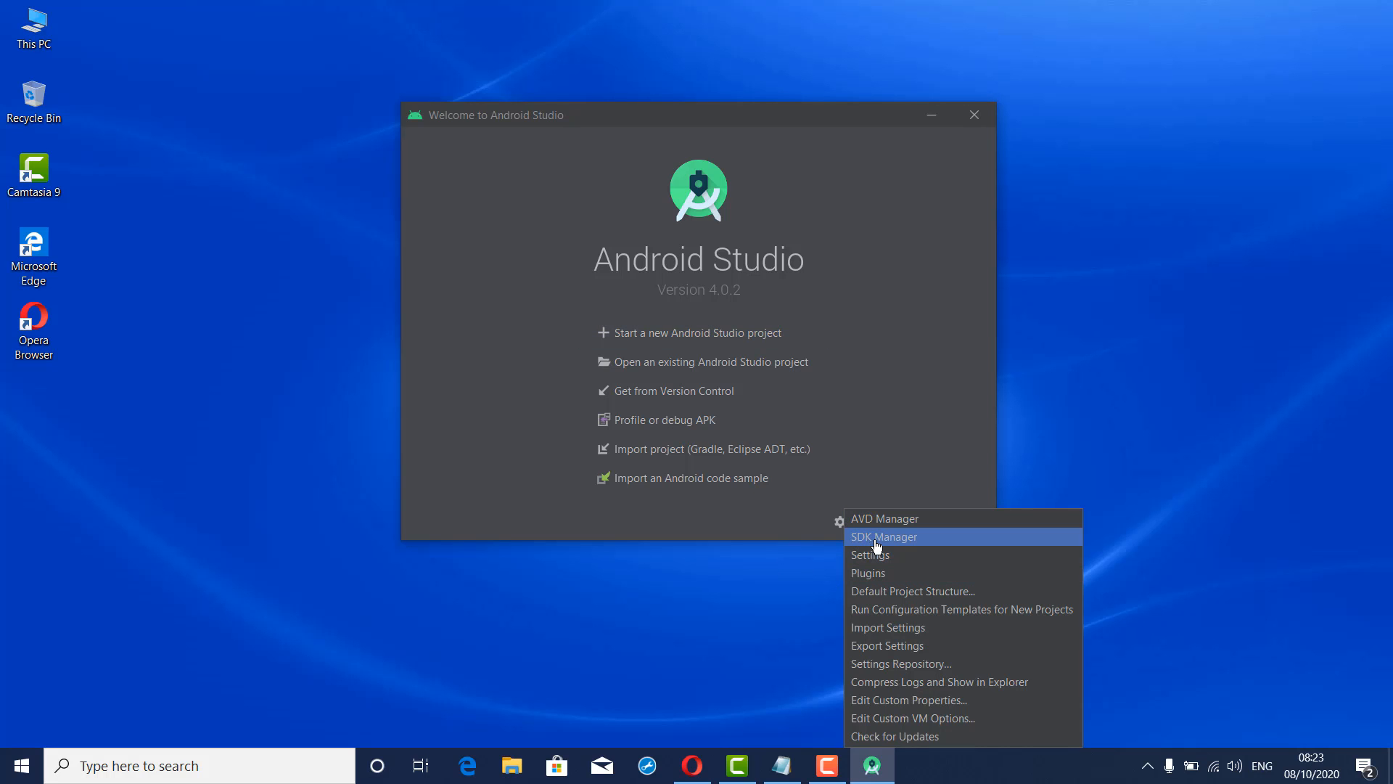
click(876, 538)
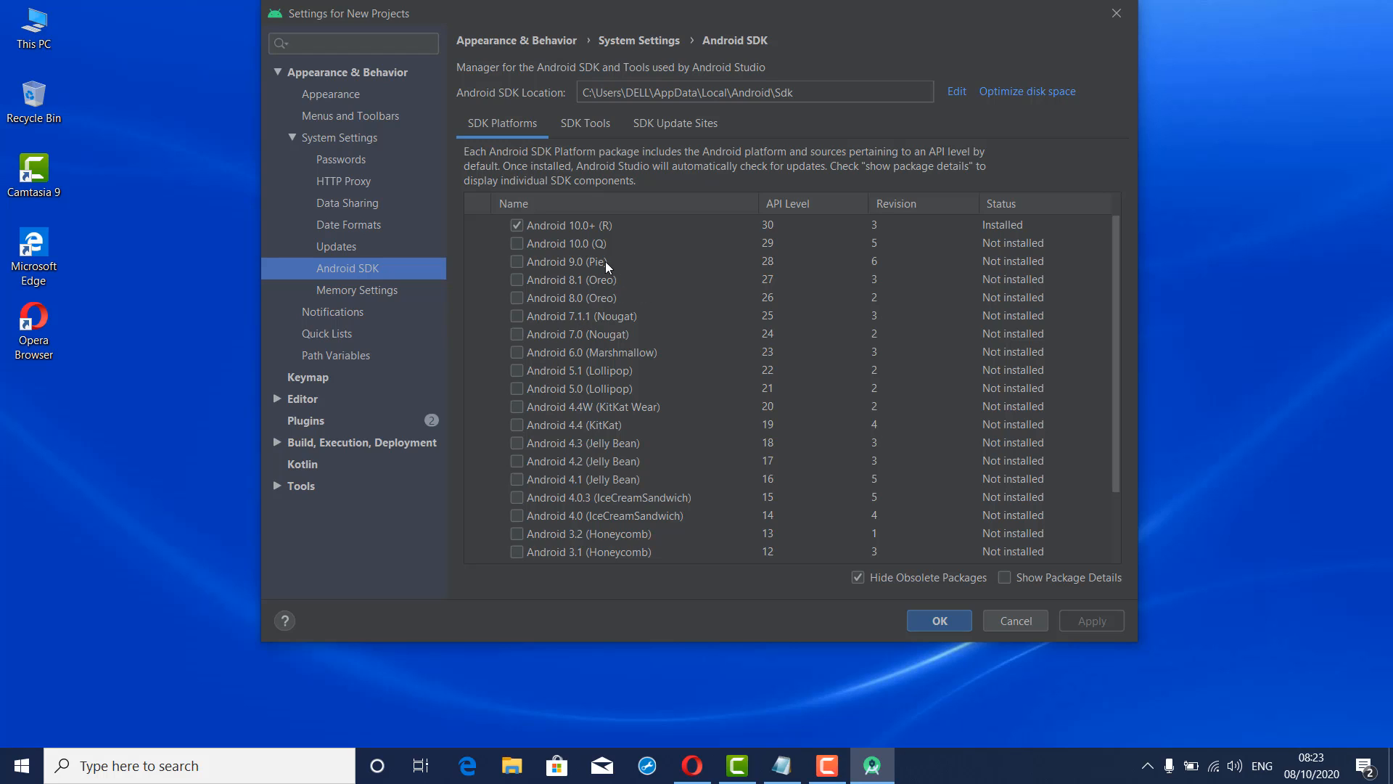
click(595, 229)
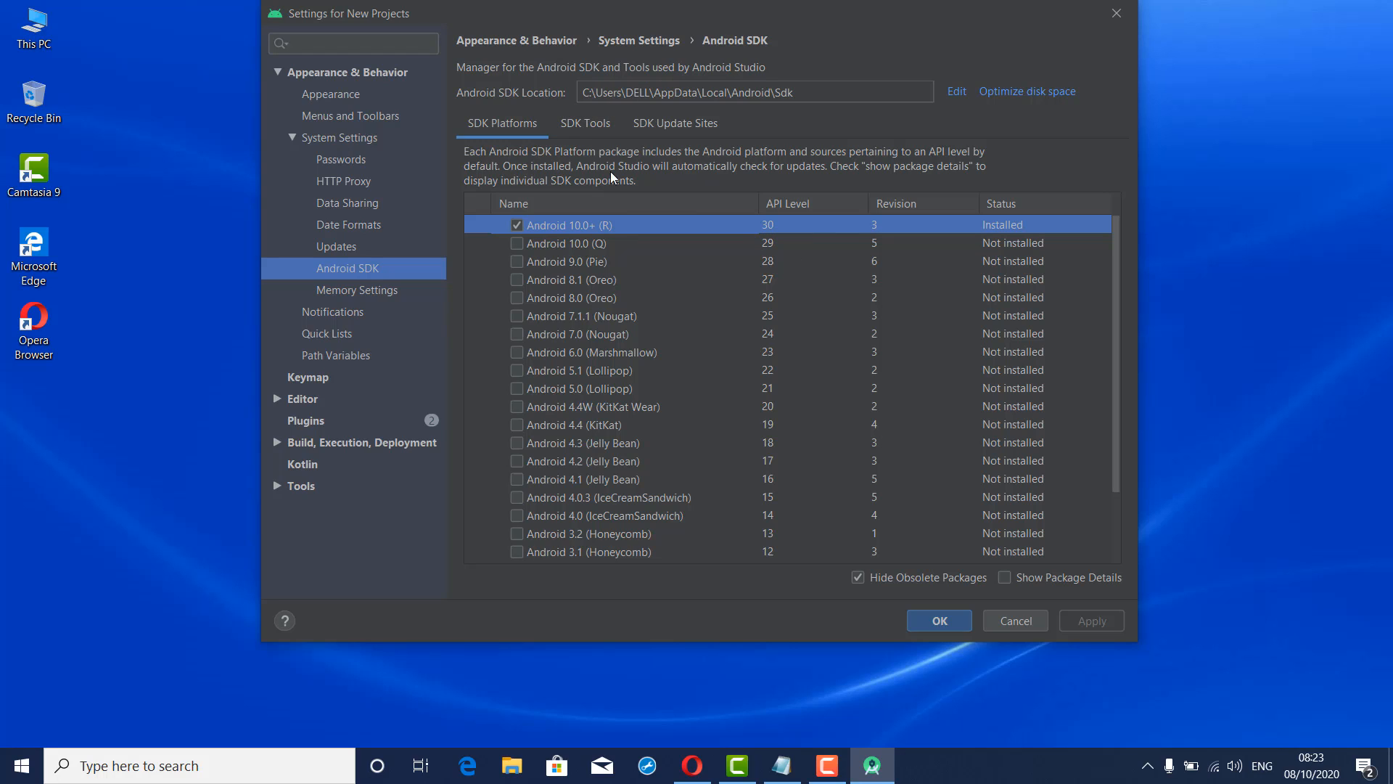
click(1006, 623)
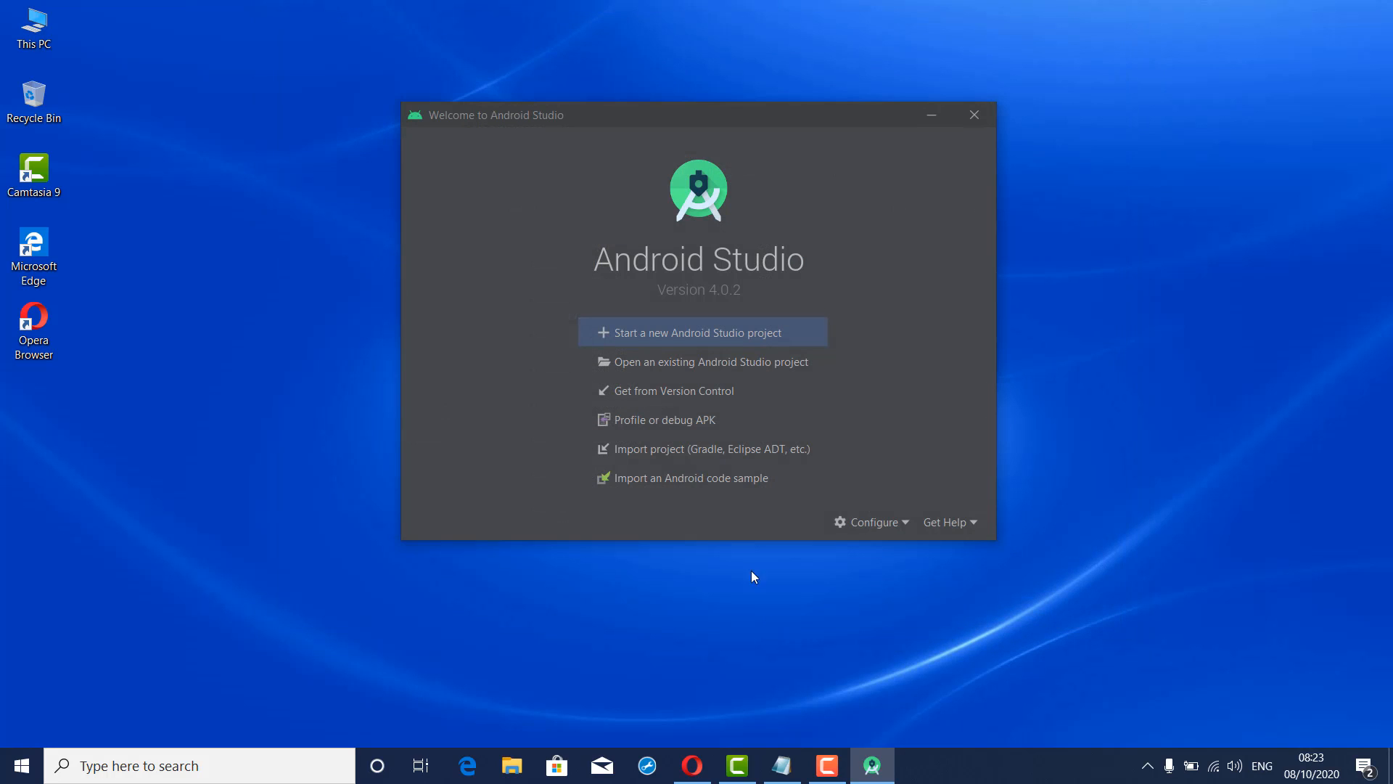
Open the AVD Manager and start creating a new virtual device
click(864, 525)
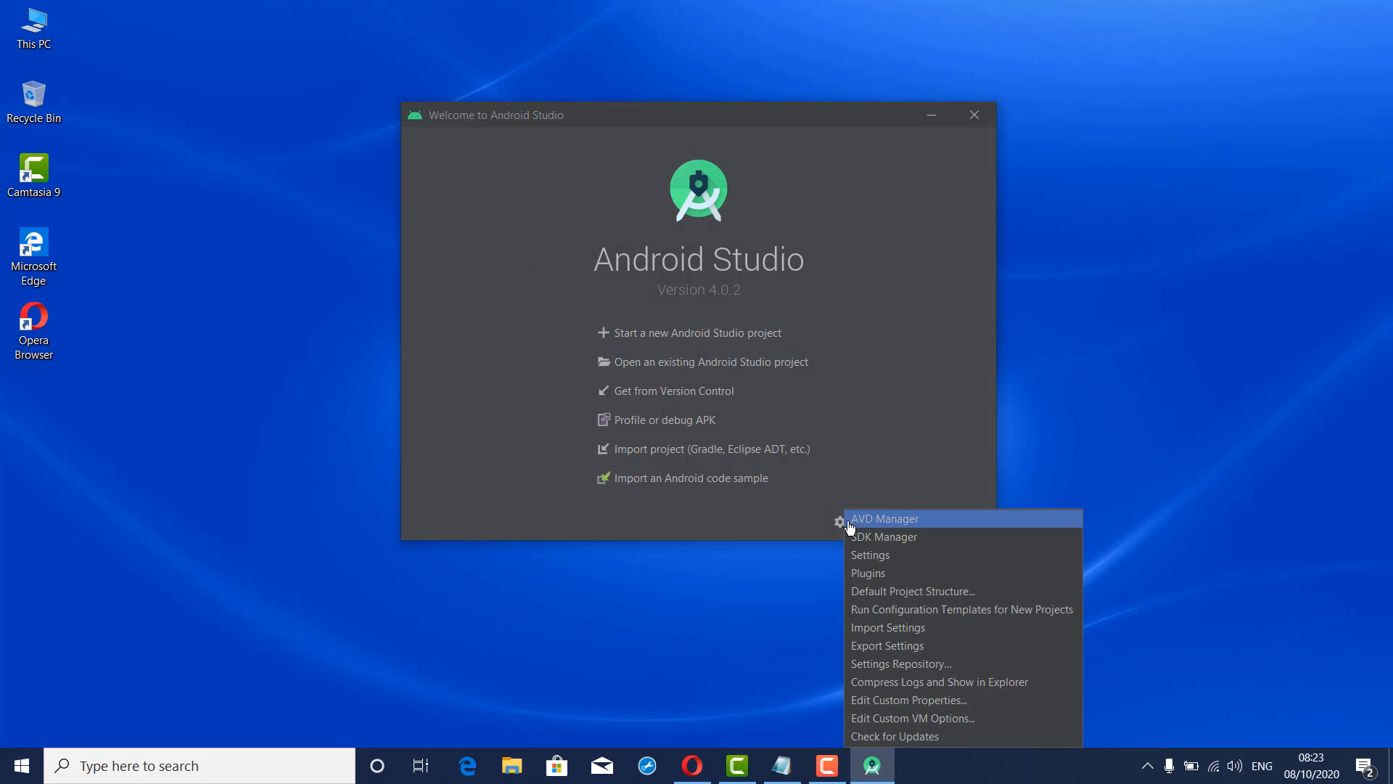
click(874, 519)
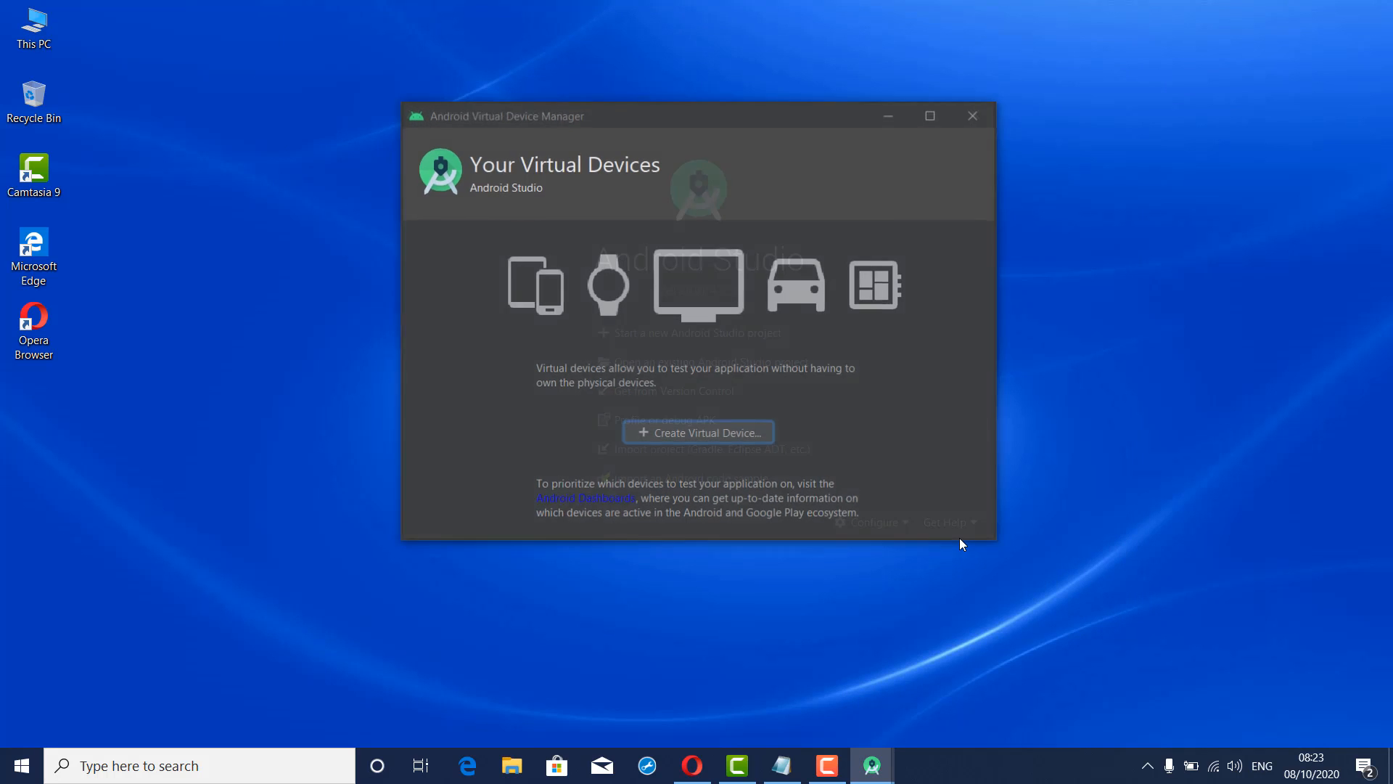
click(702, 438)
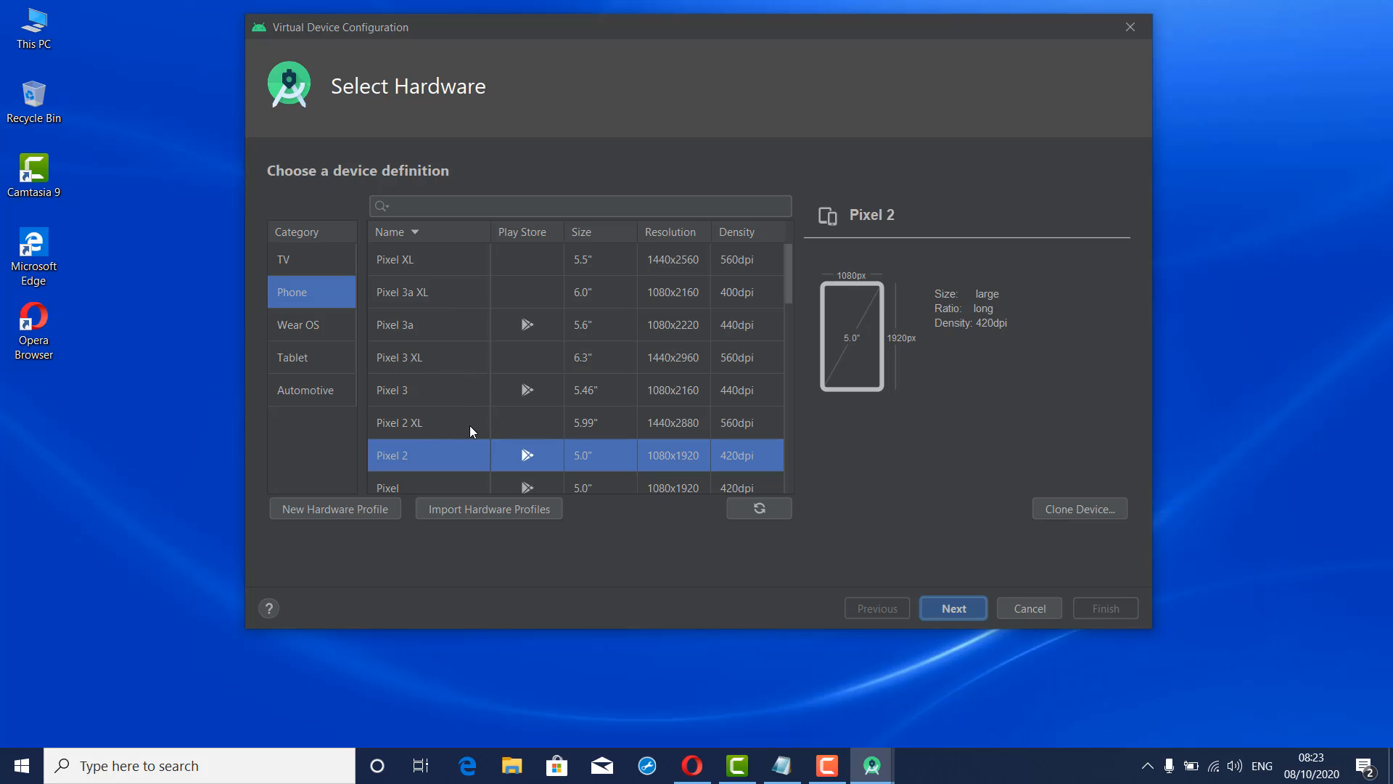
Compare the phone definitions Nexus 6P, Nexus S, Pixel, Pixel 3a and Pixel 2 by screen size, resolution and Play Store support
scroll(464, 433, down, 3)
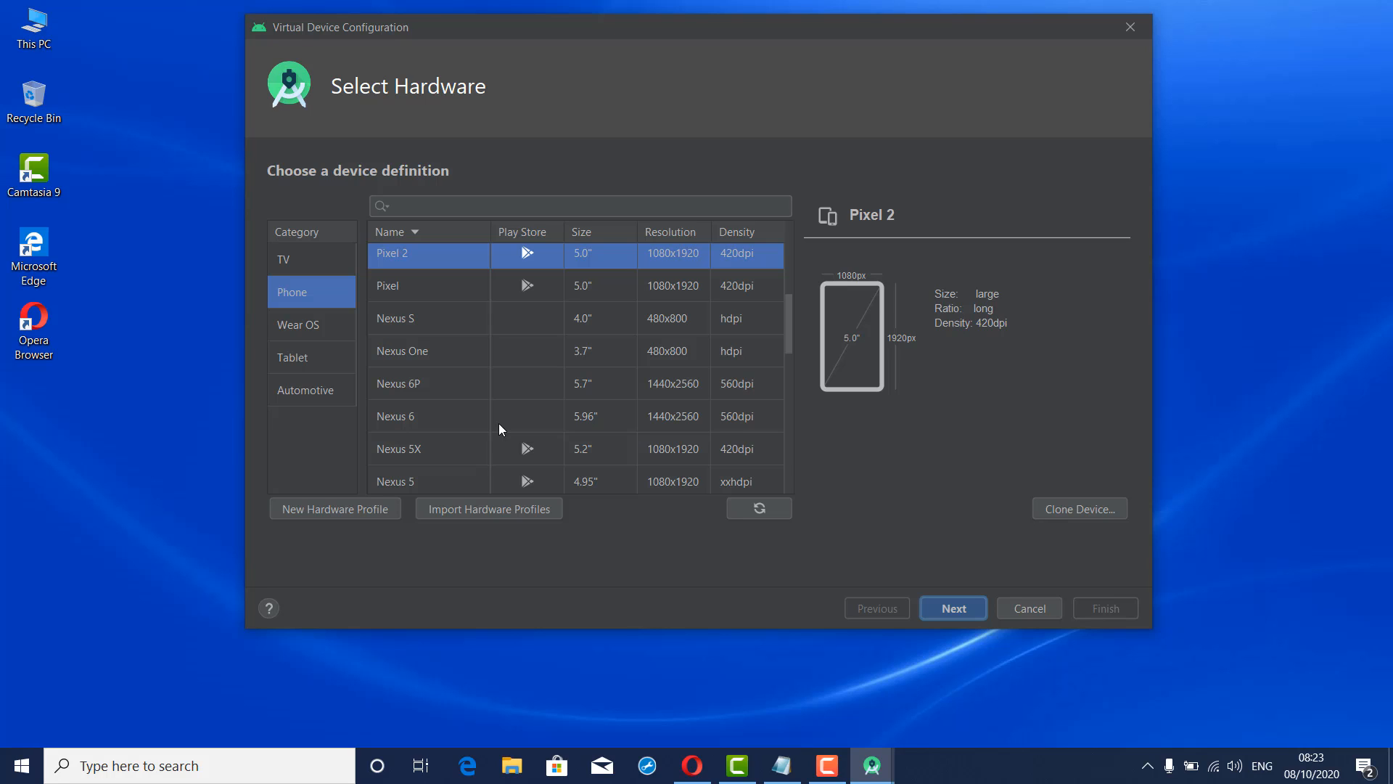
click(666, 383)
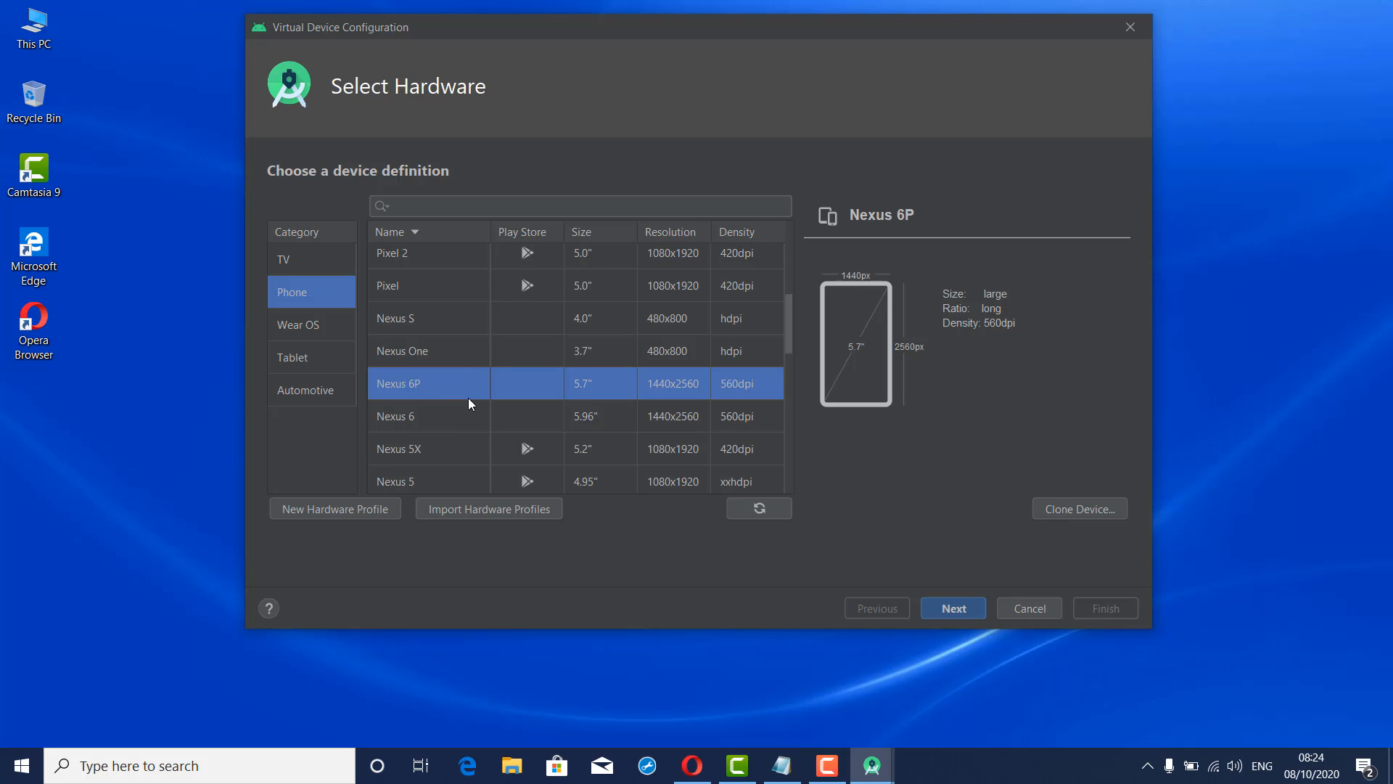
scroll(501, 403, up, 1)
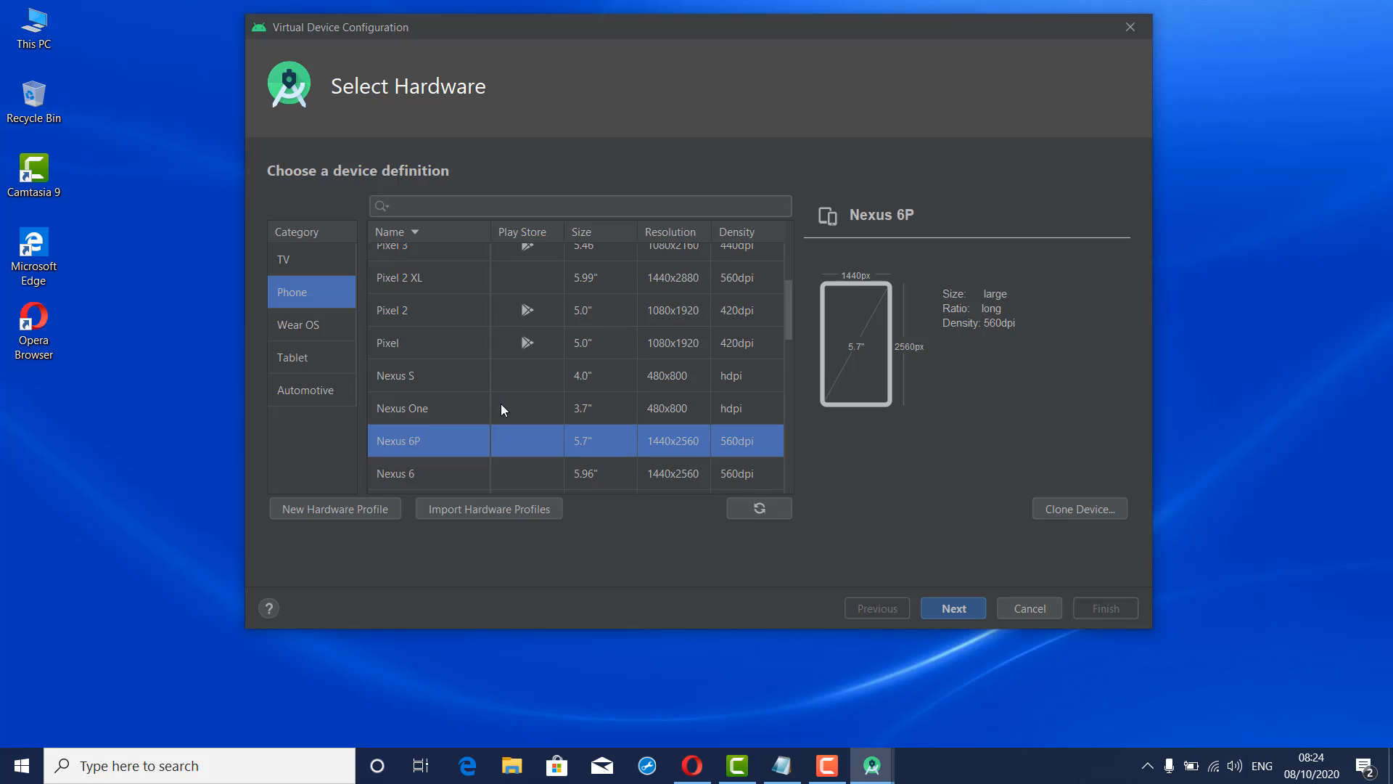
click(446, 377)
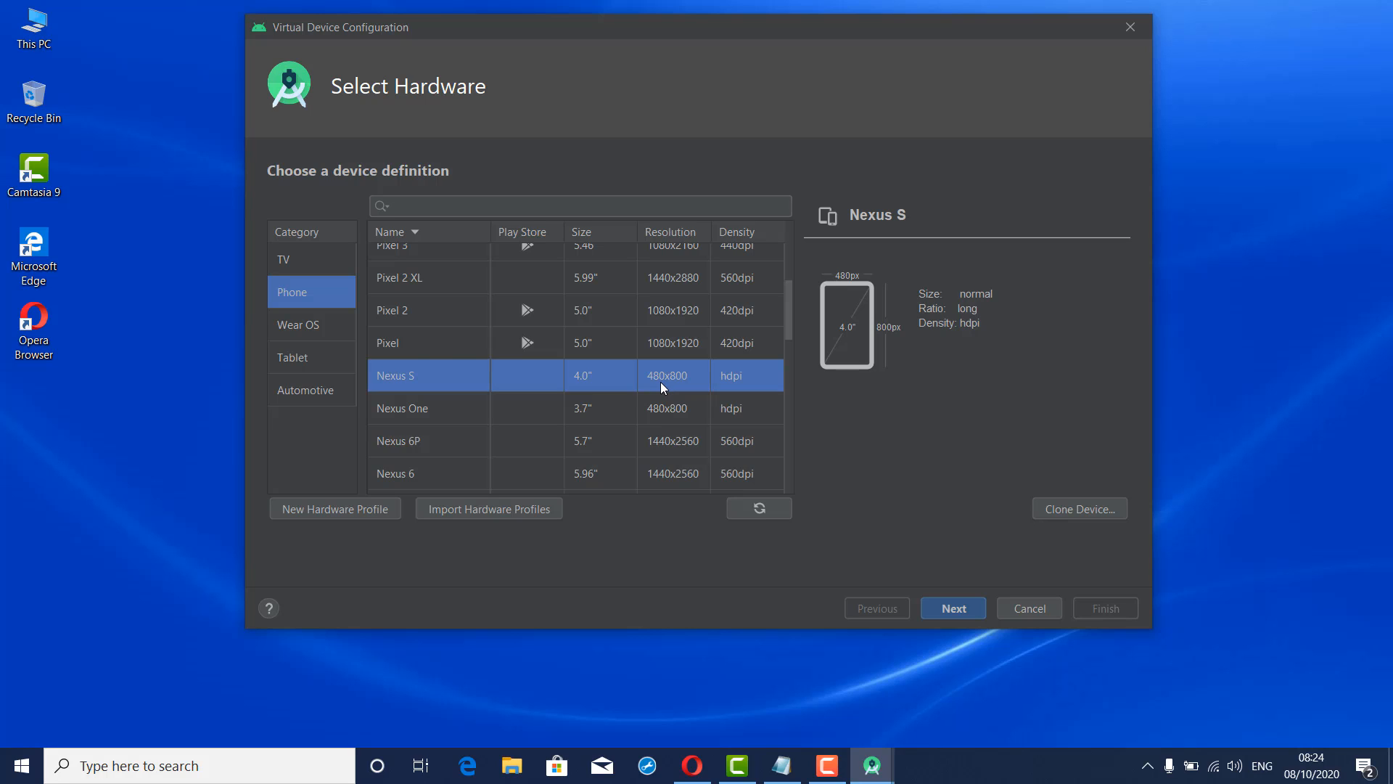
scroll(503, 407, up, 1)
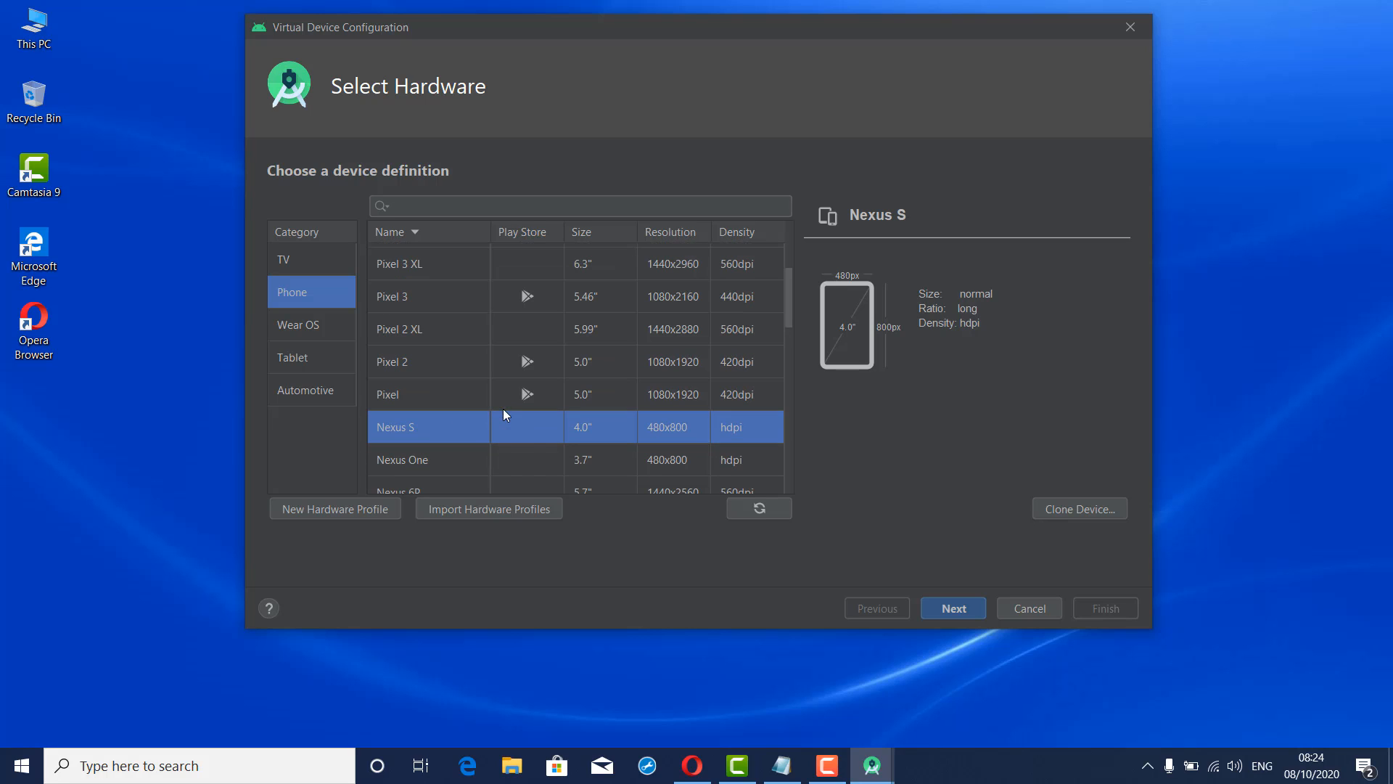
click(434, 394)
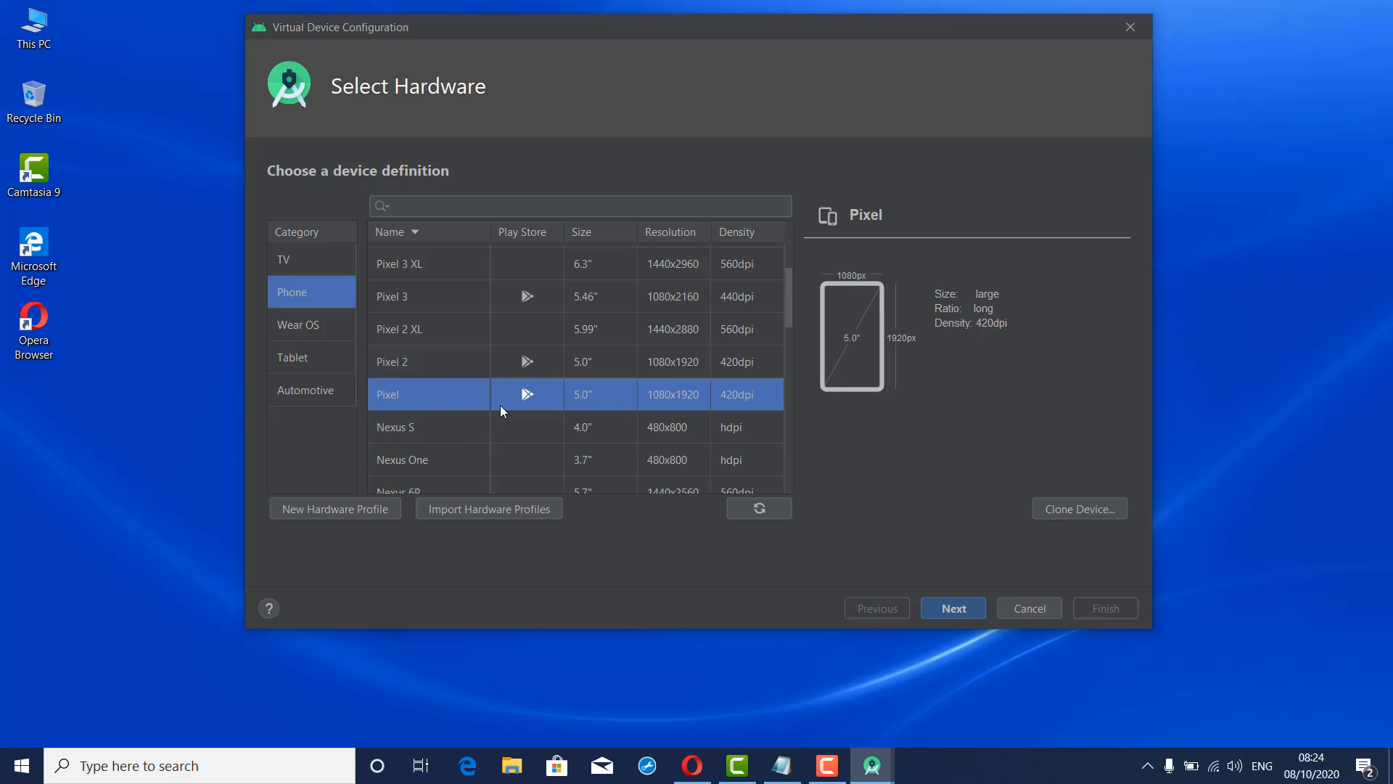
scroll(482, 392, up, 3)
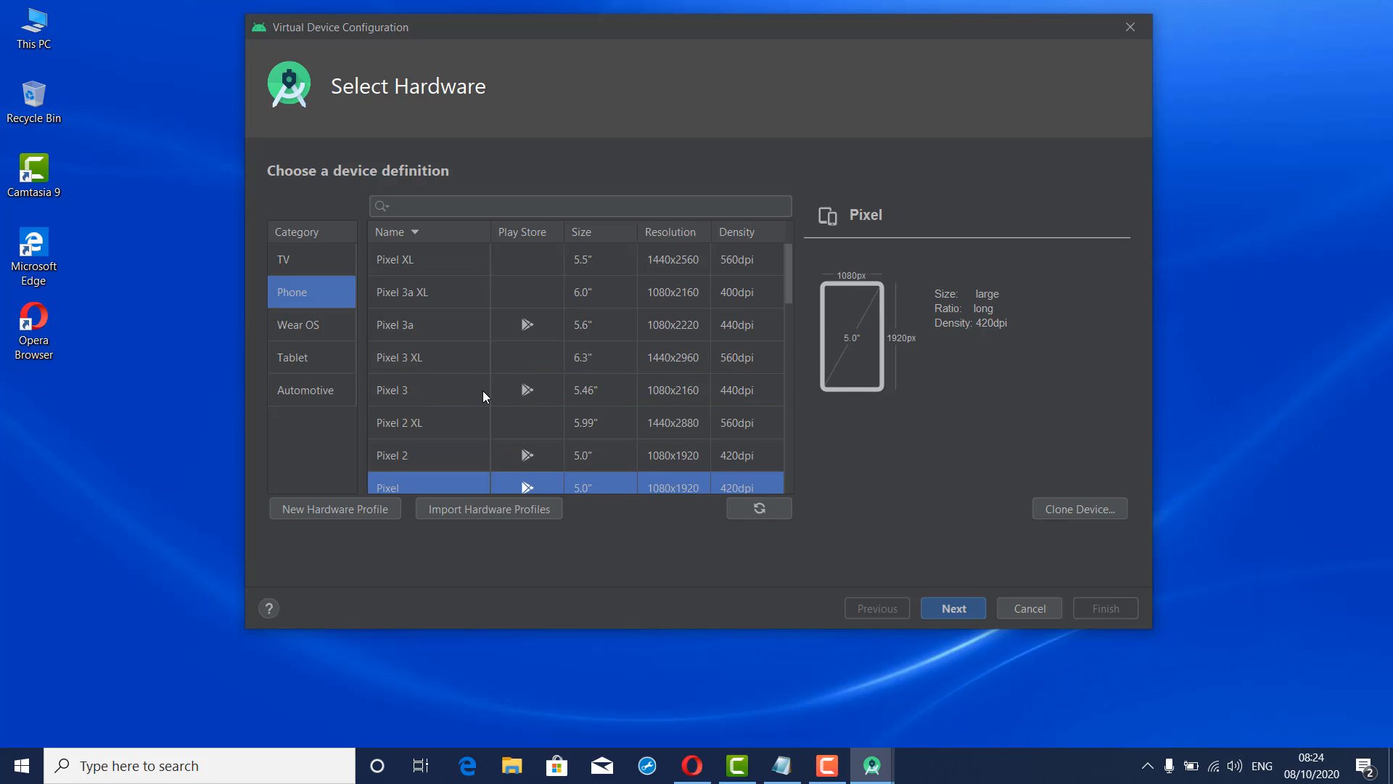
click(464, 328)
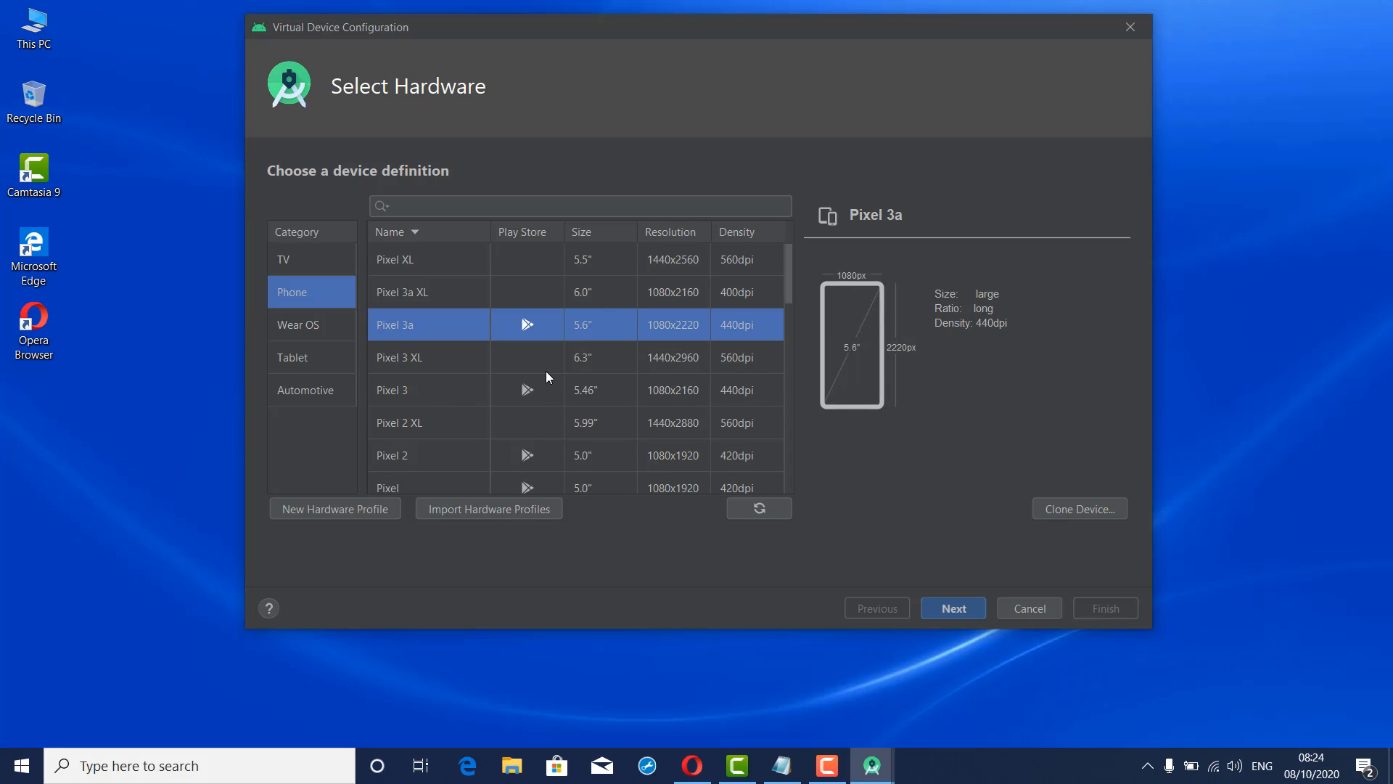
scroll(551, 435, down, 2)
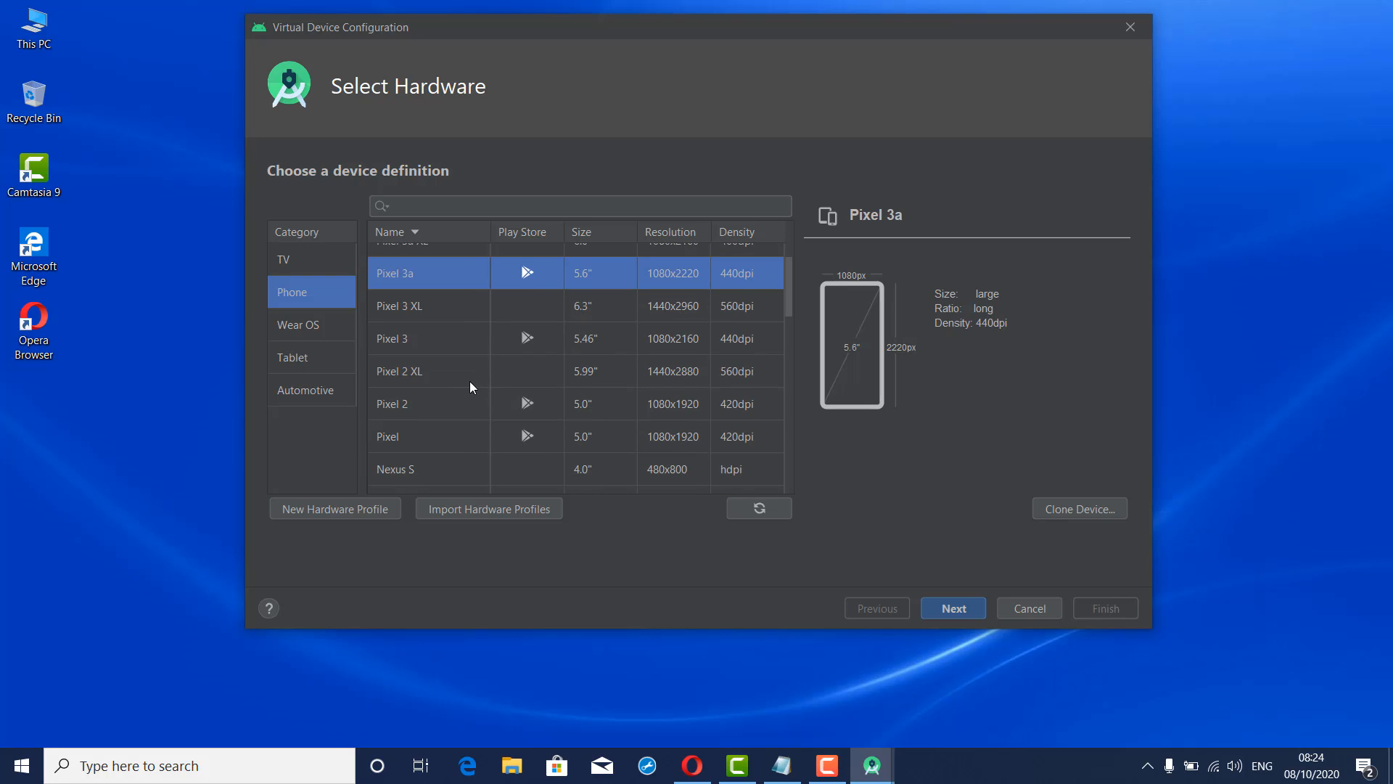
click(480, 404)
scroll(501, 442, down, 2)
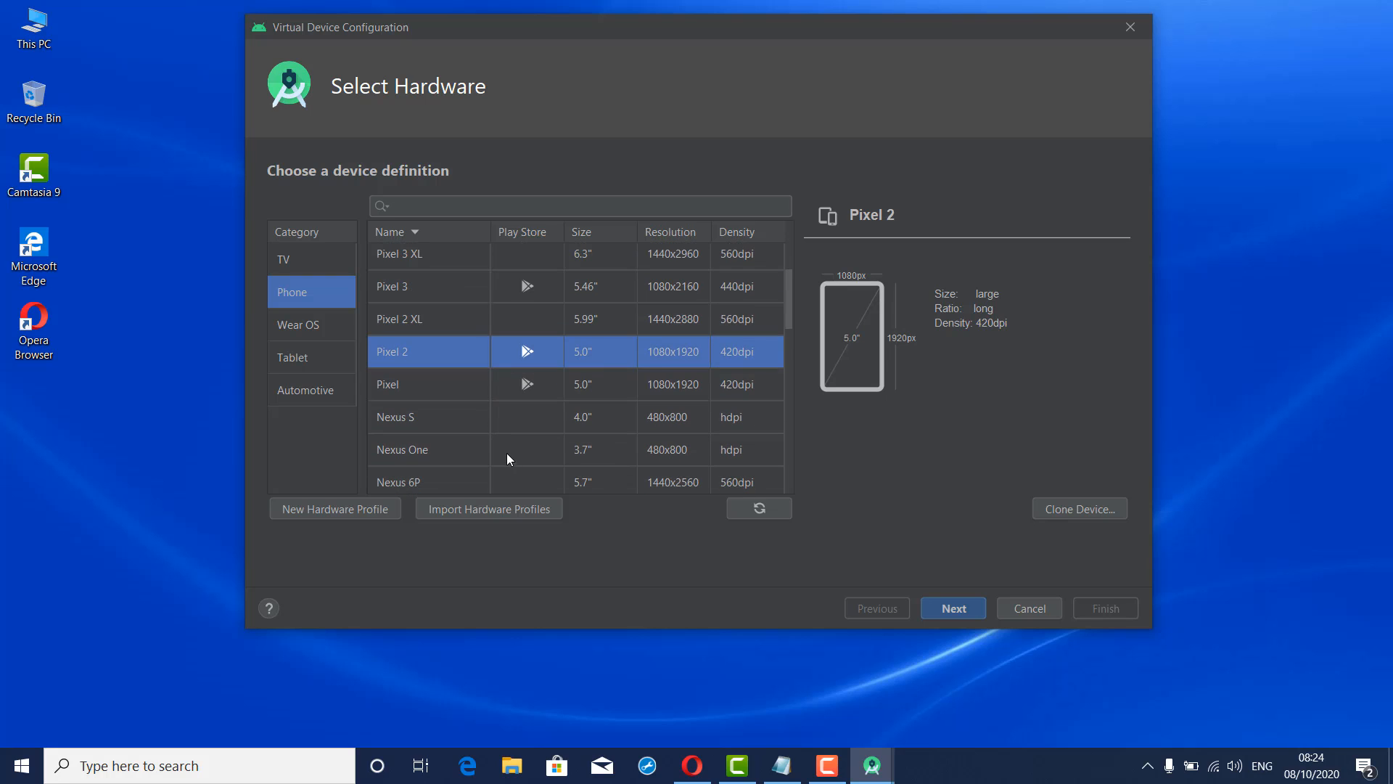
click(447, 398)
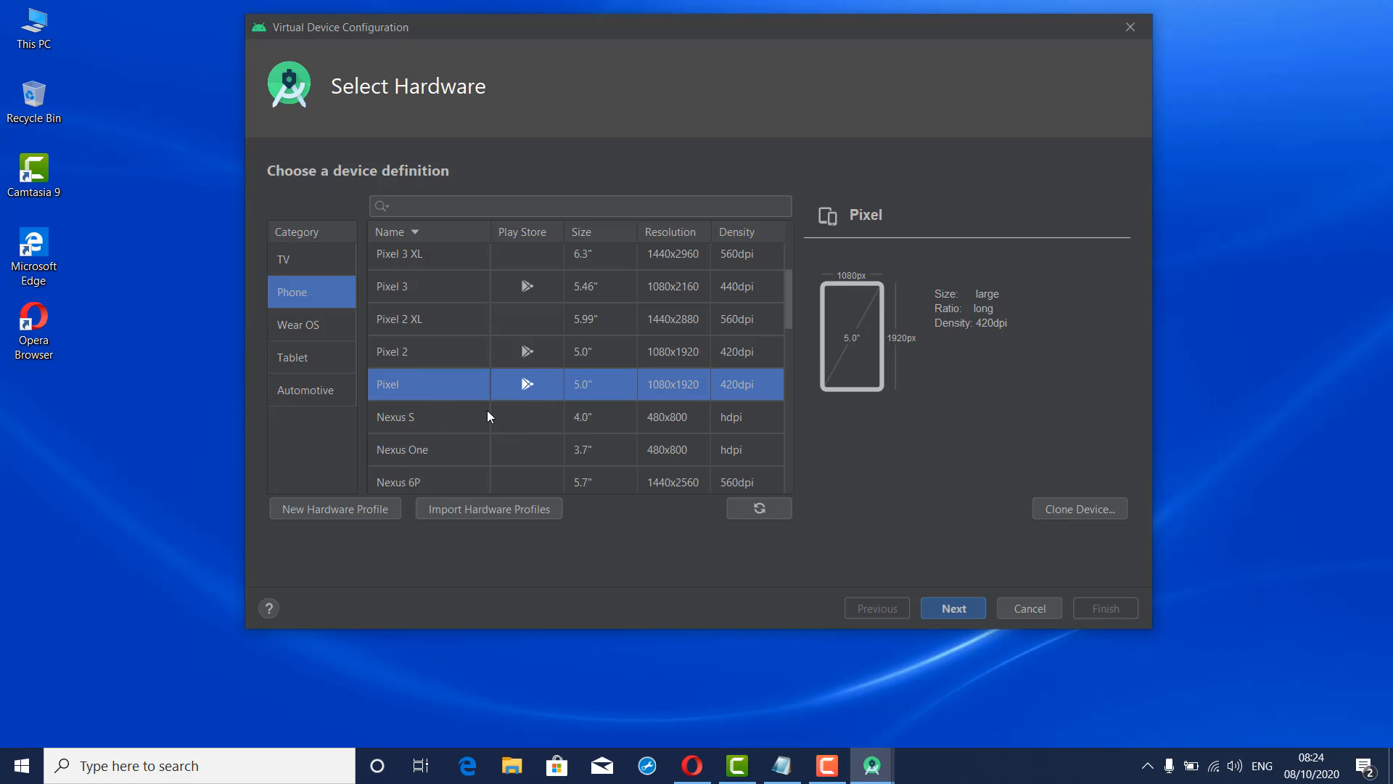
Choose the Nexus S phone as the virtual device's hardware and continue to the system image selection
click(451, 427)
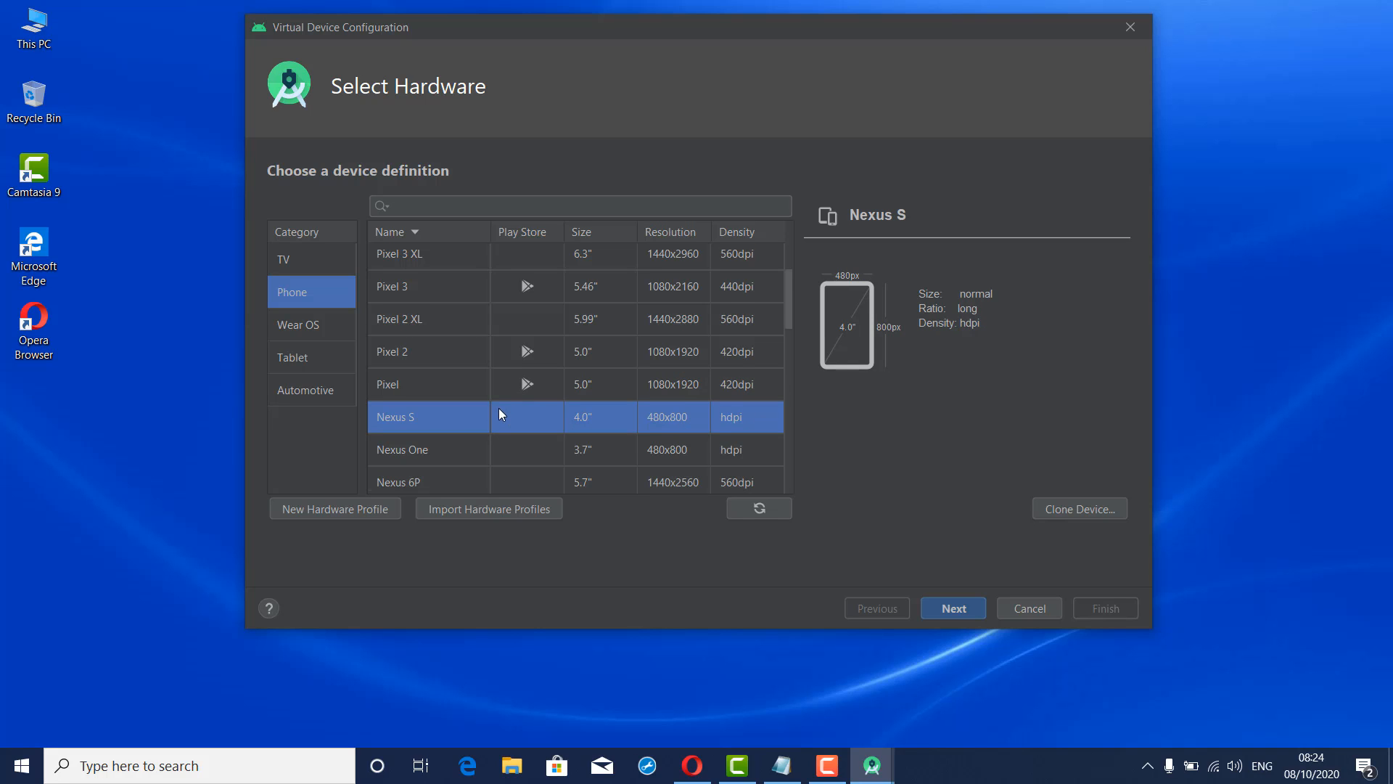
scroll(498, 408, down, 2)
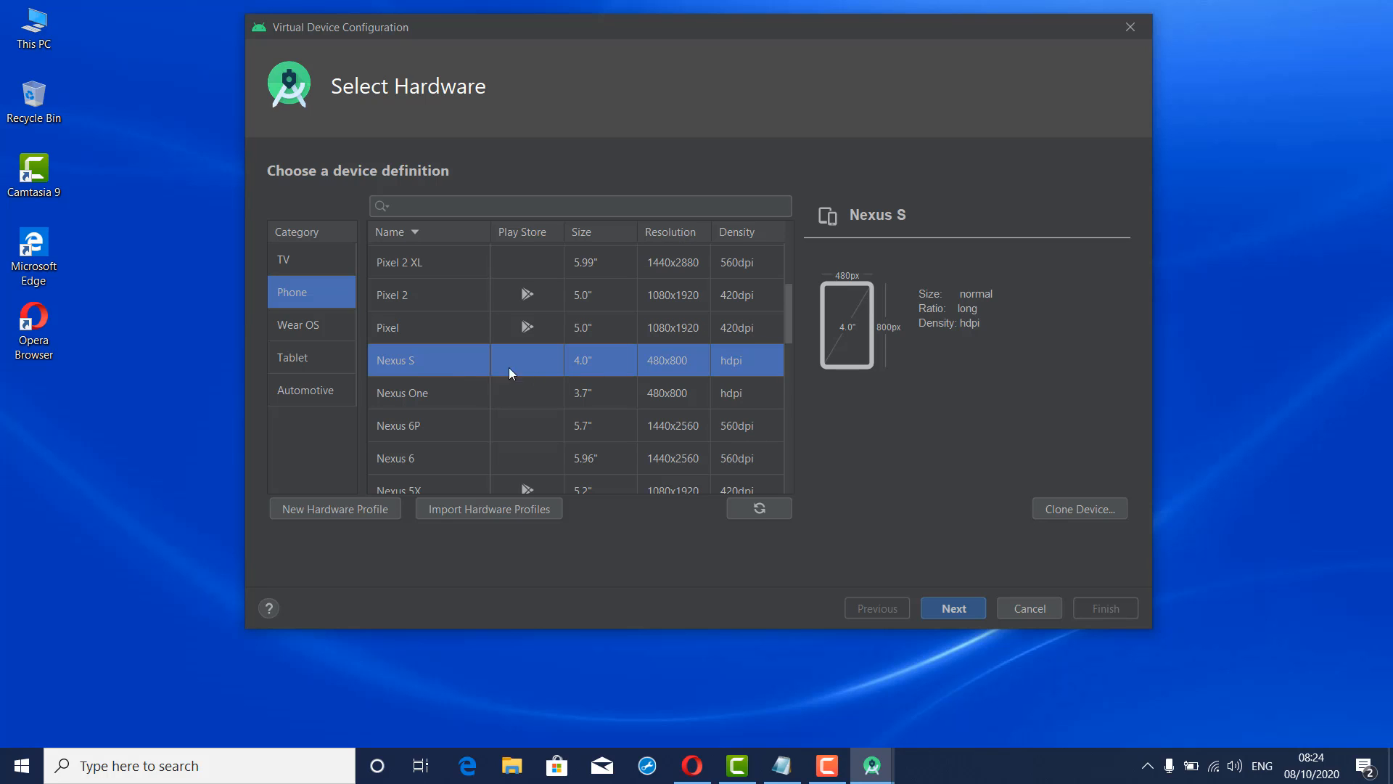
click(947, 607)
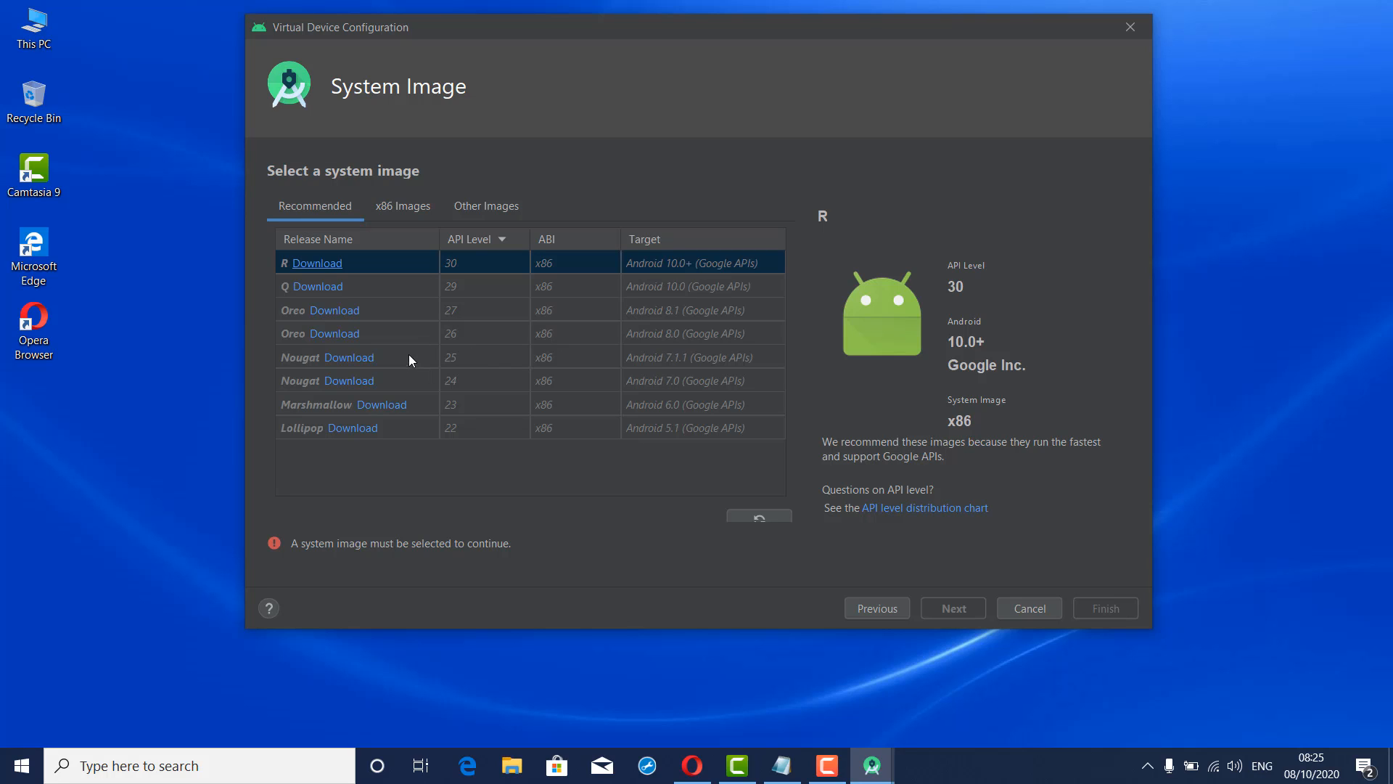
Compare the recommended system images R, Oreo API 26, Oreo API 27 and Nougat API 25 by Android version and API level
click(441, 334)
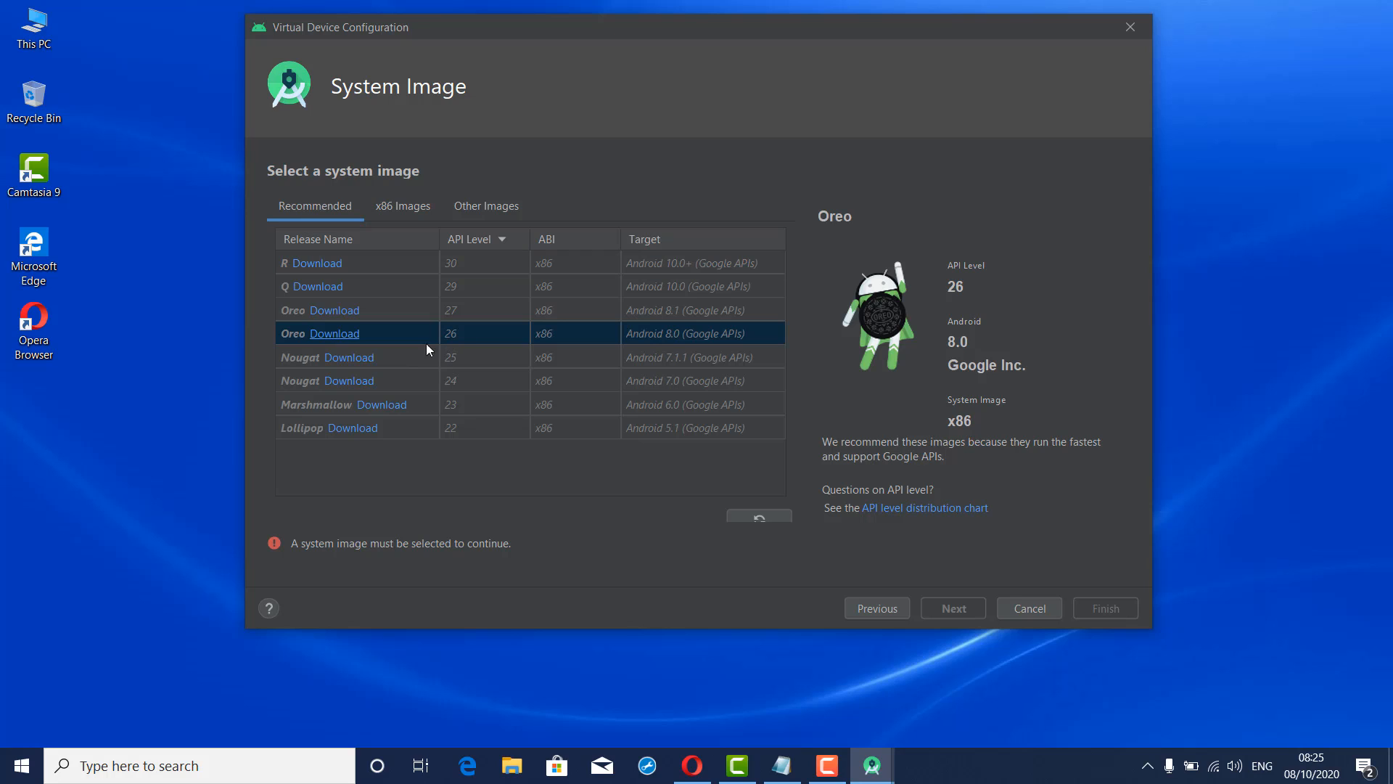
click(412, 313)
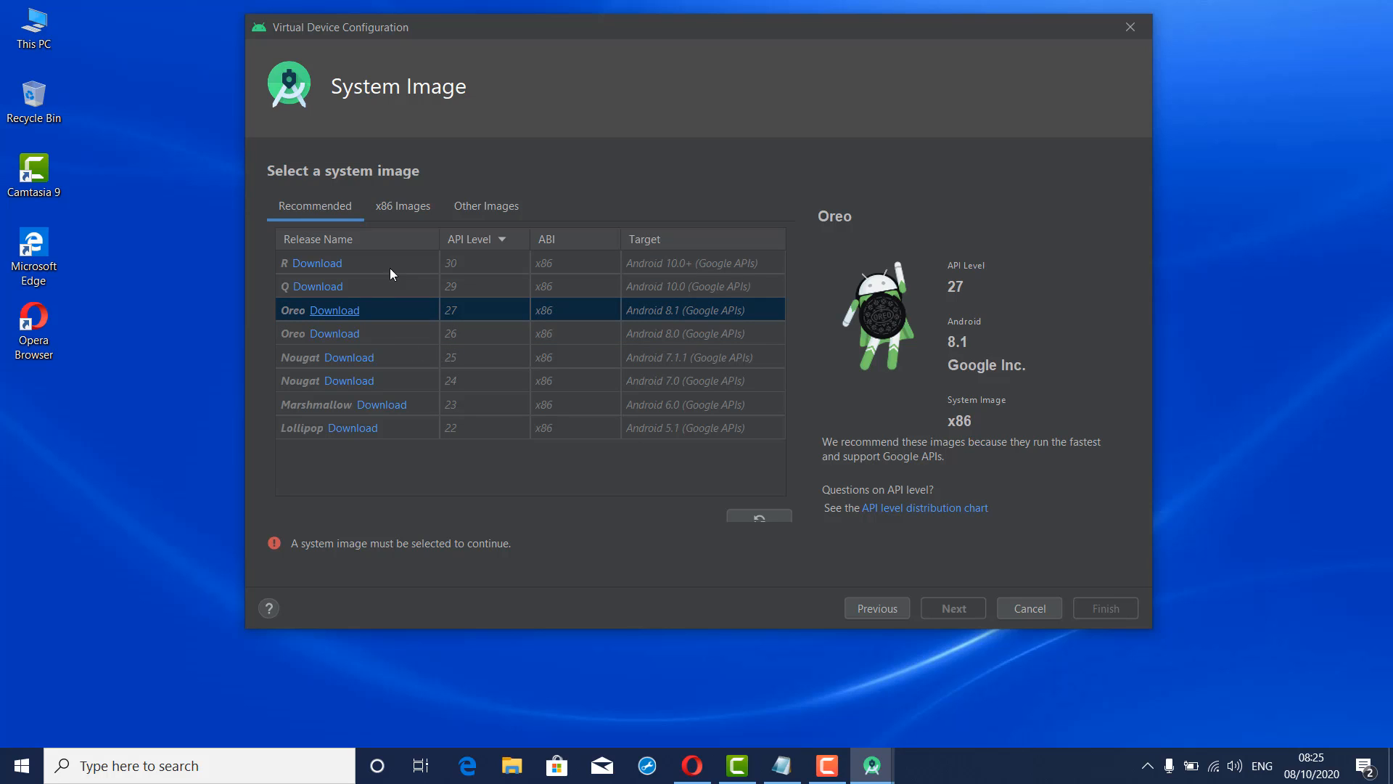
click(351, 268)
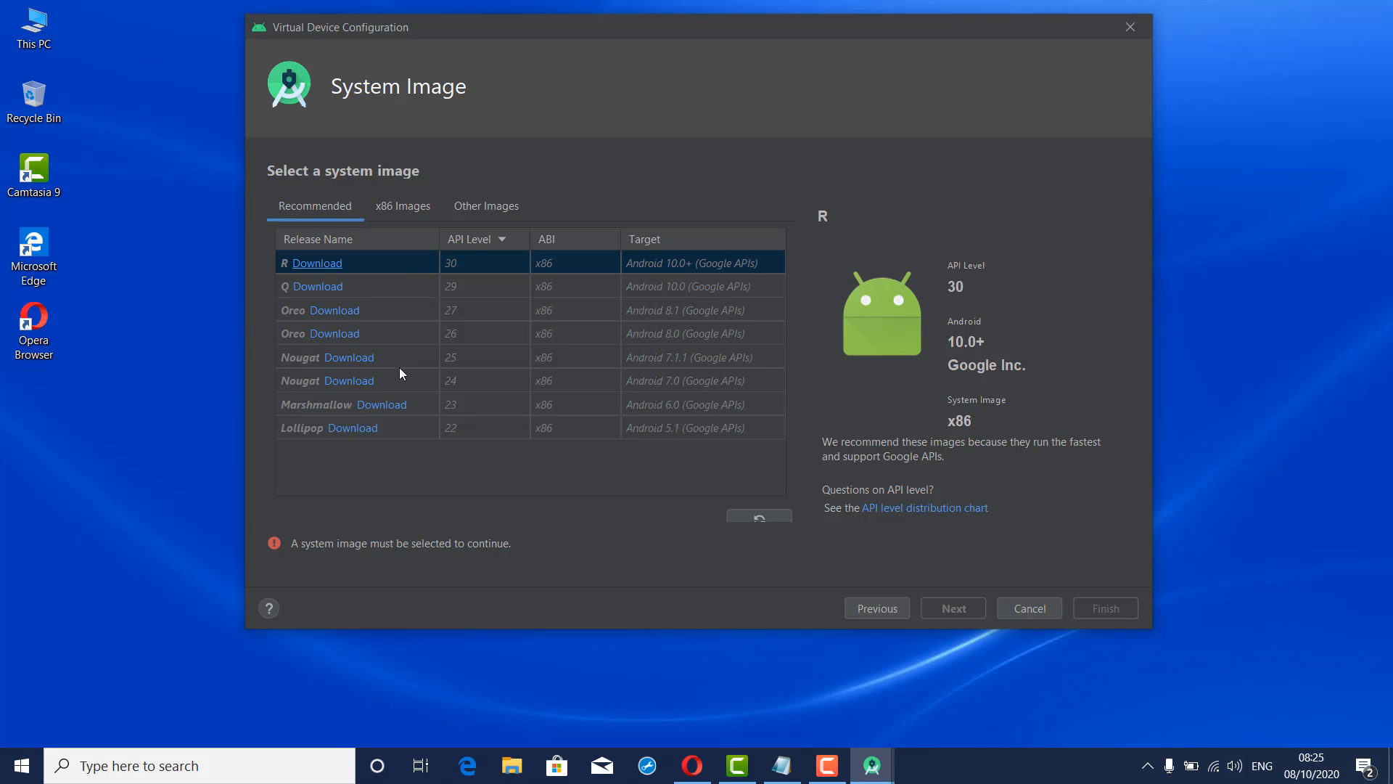
click(410, 336)
click(418, 354)
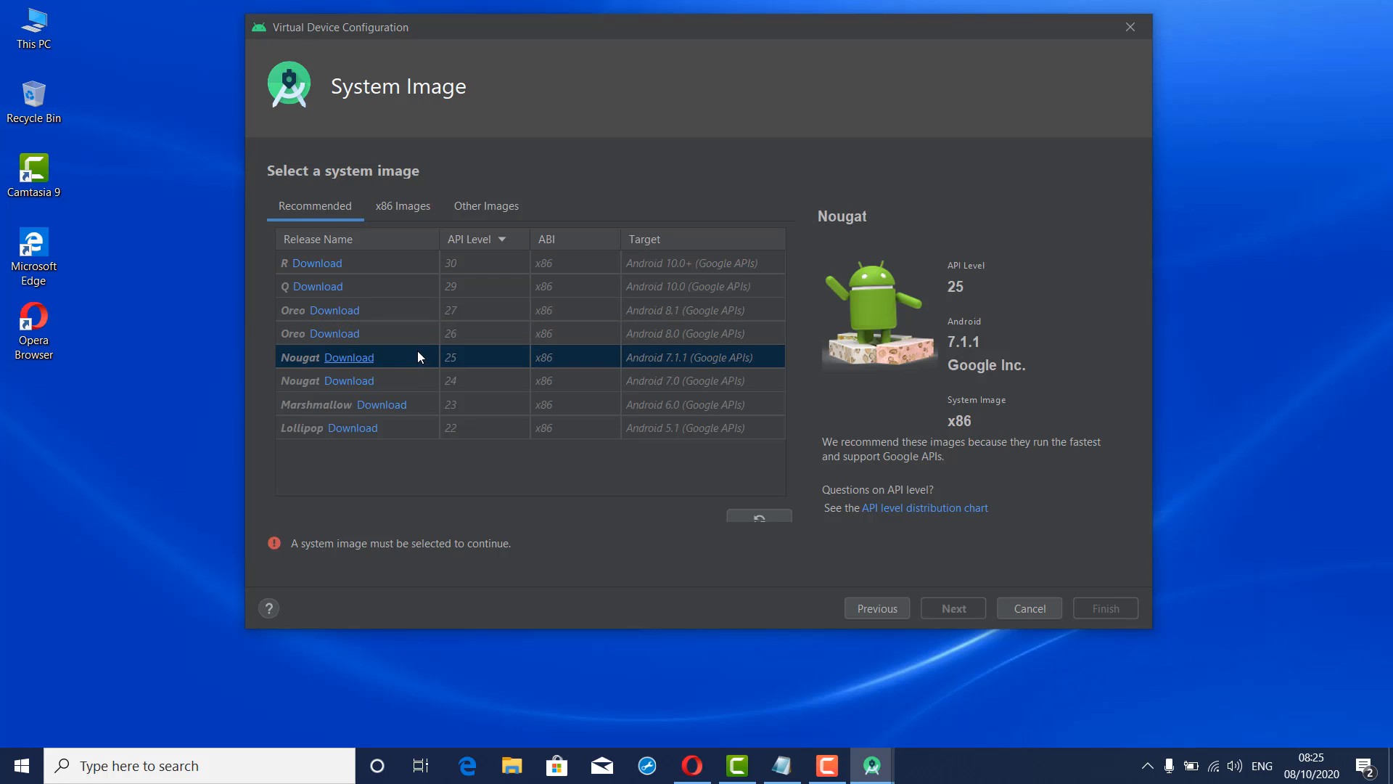
click(413, 330)
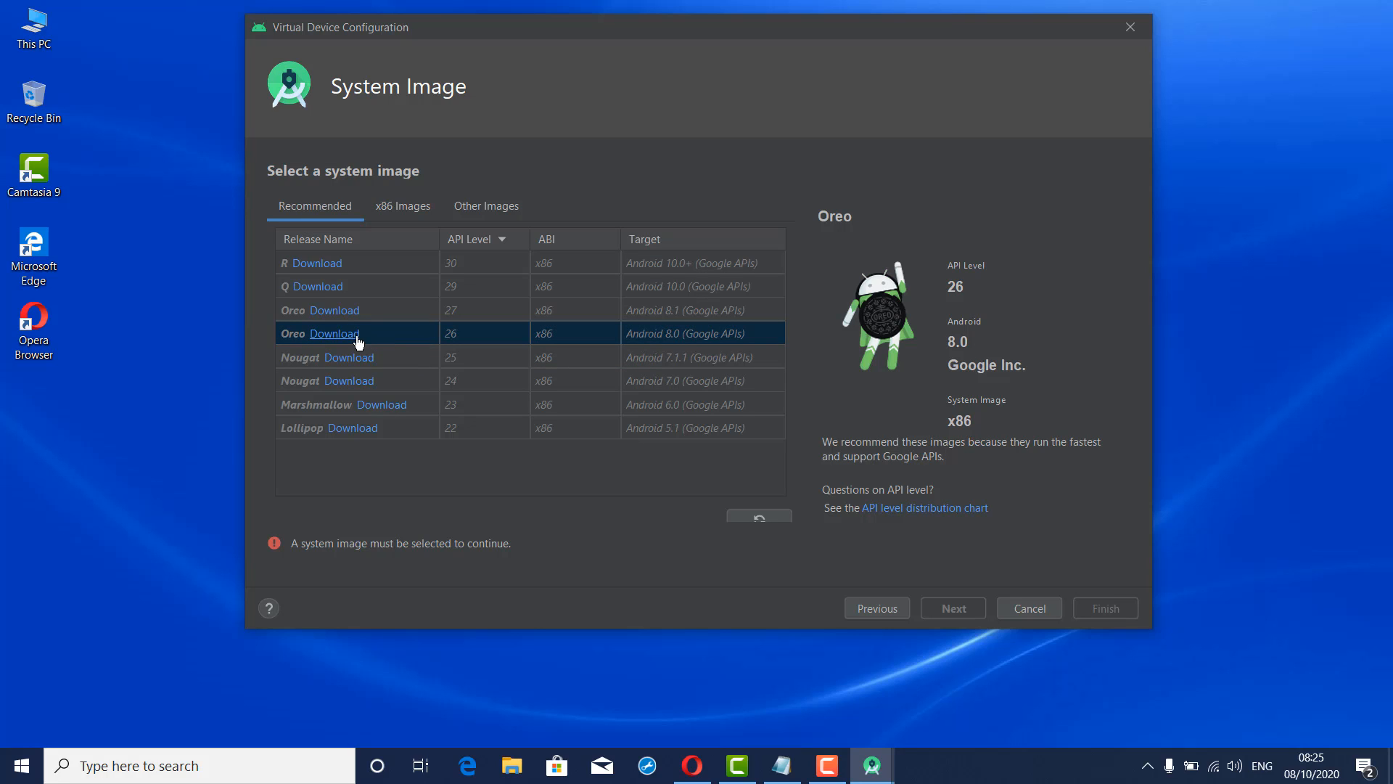
Download the Oreo API 27 (Android 8.1, x86) system image, accept its SDK license and complete the installation
click(400, 313)
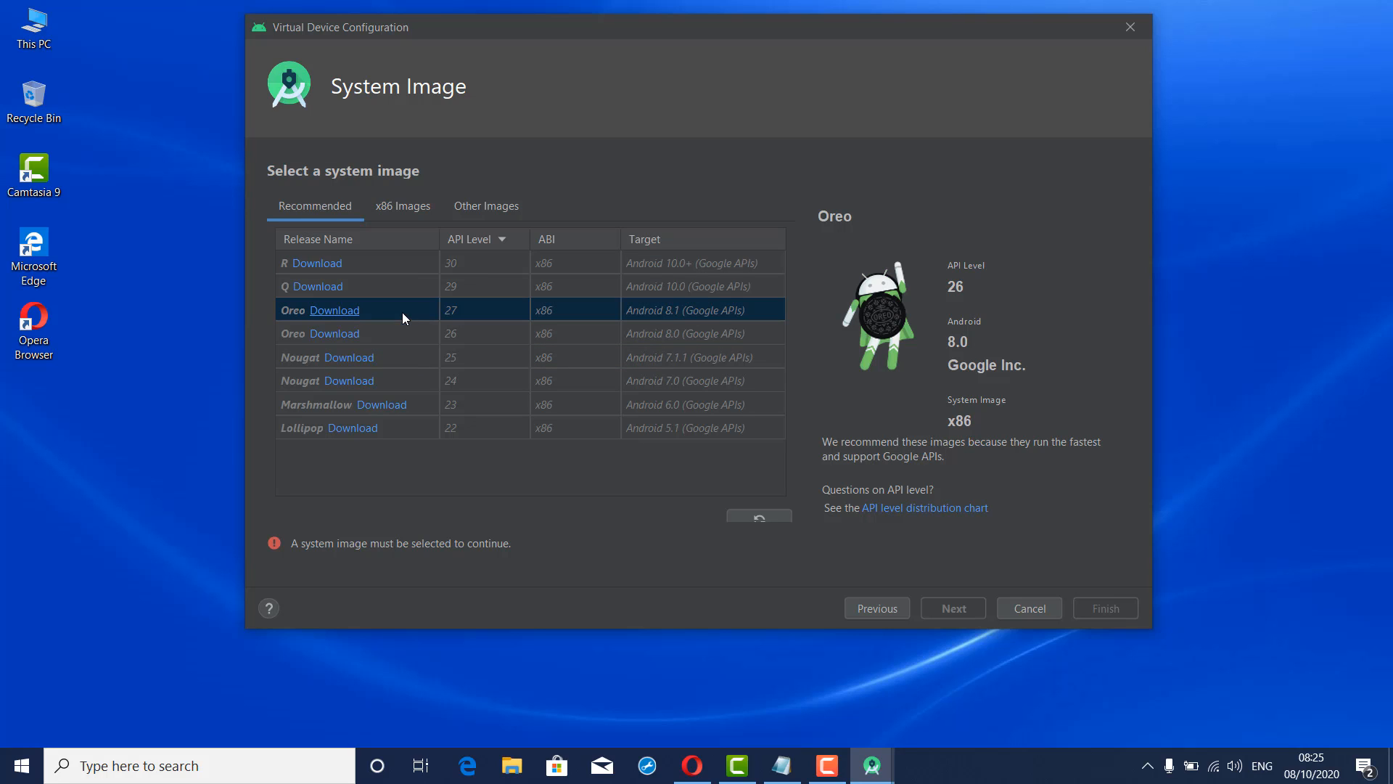
click(338, 312)
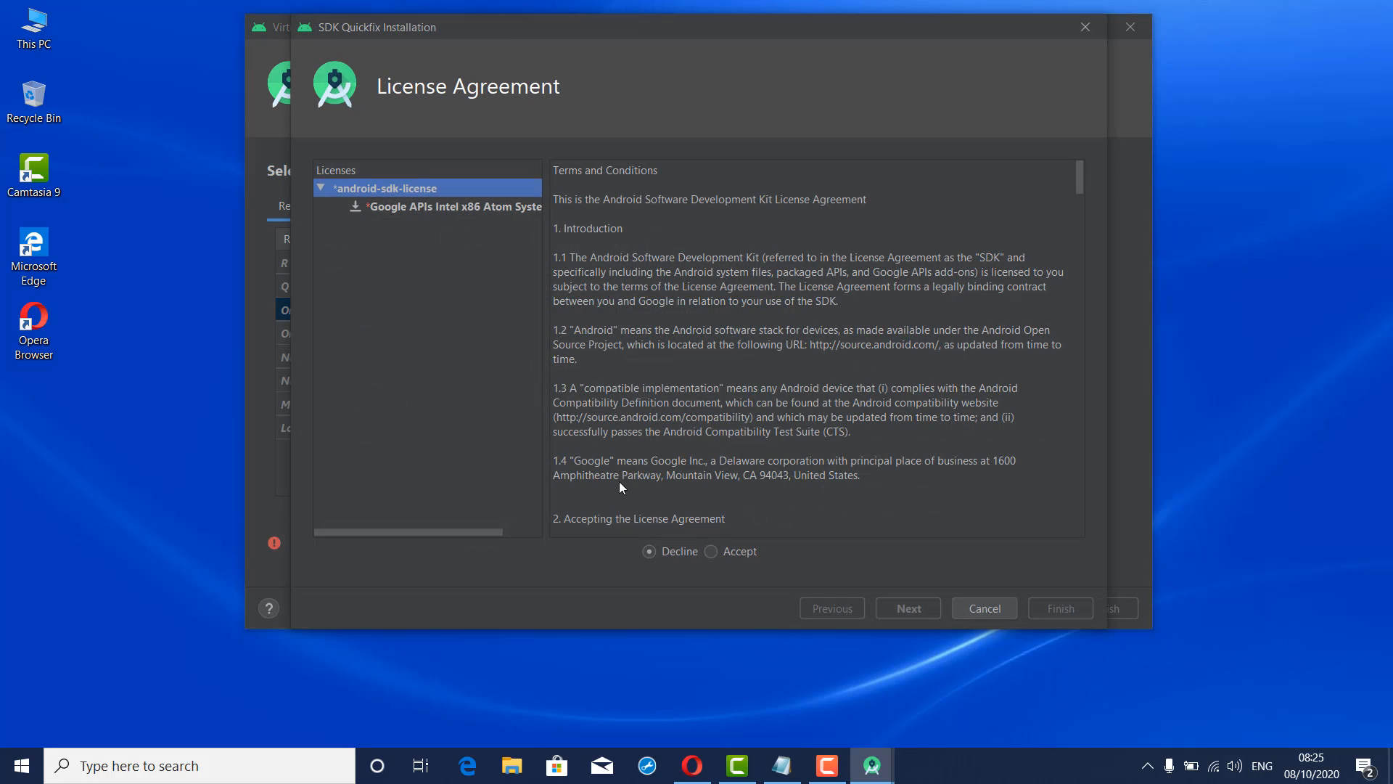
click(708, 556)
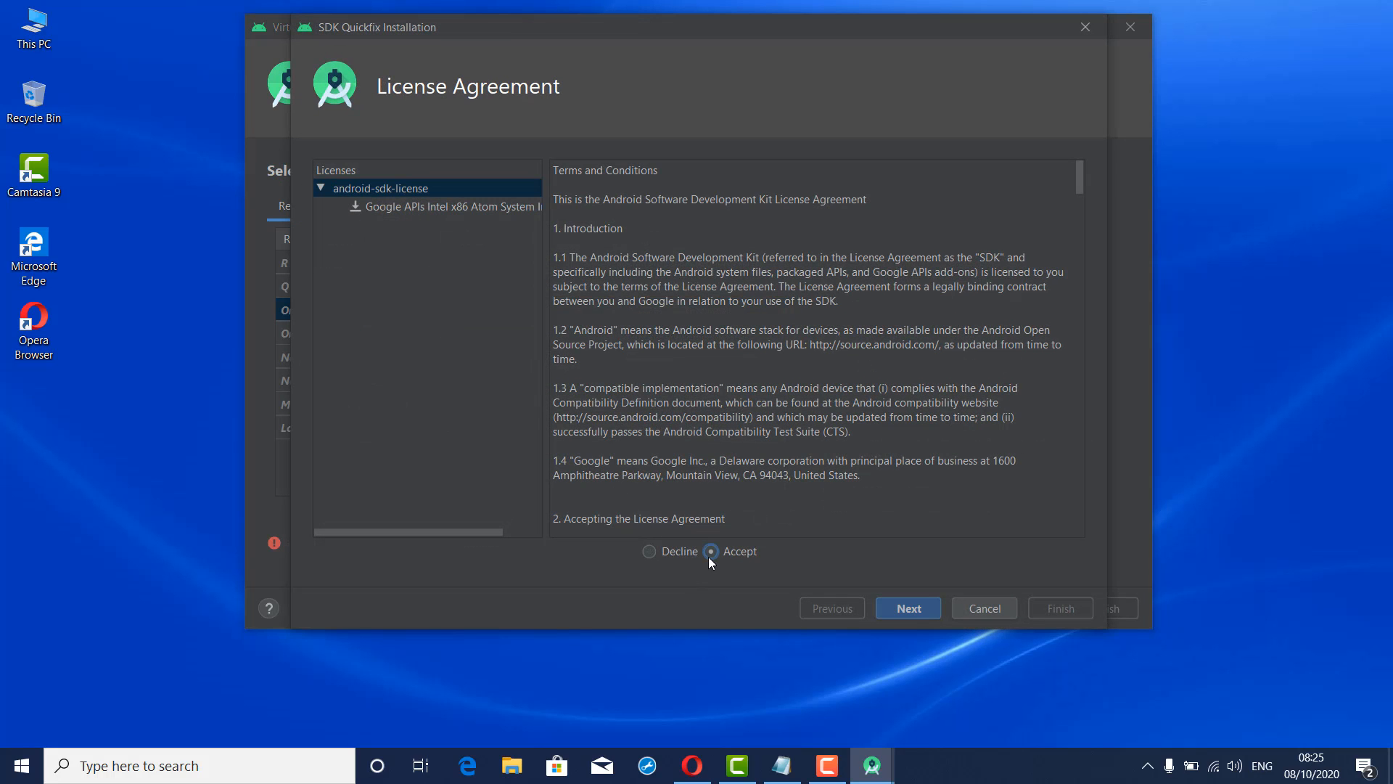
click(919, 608)
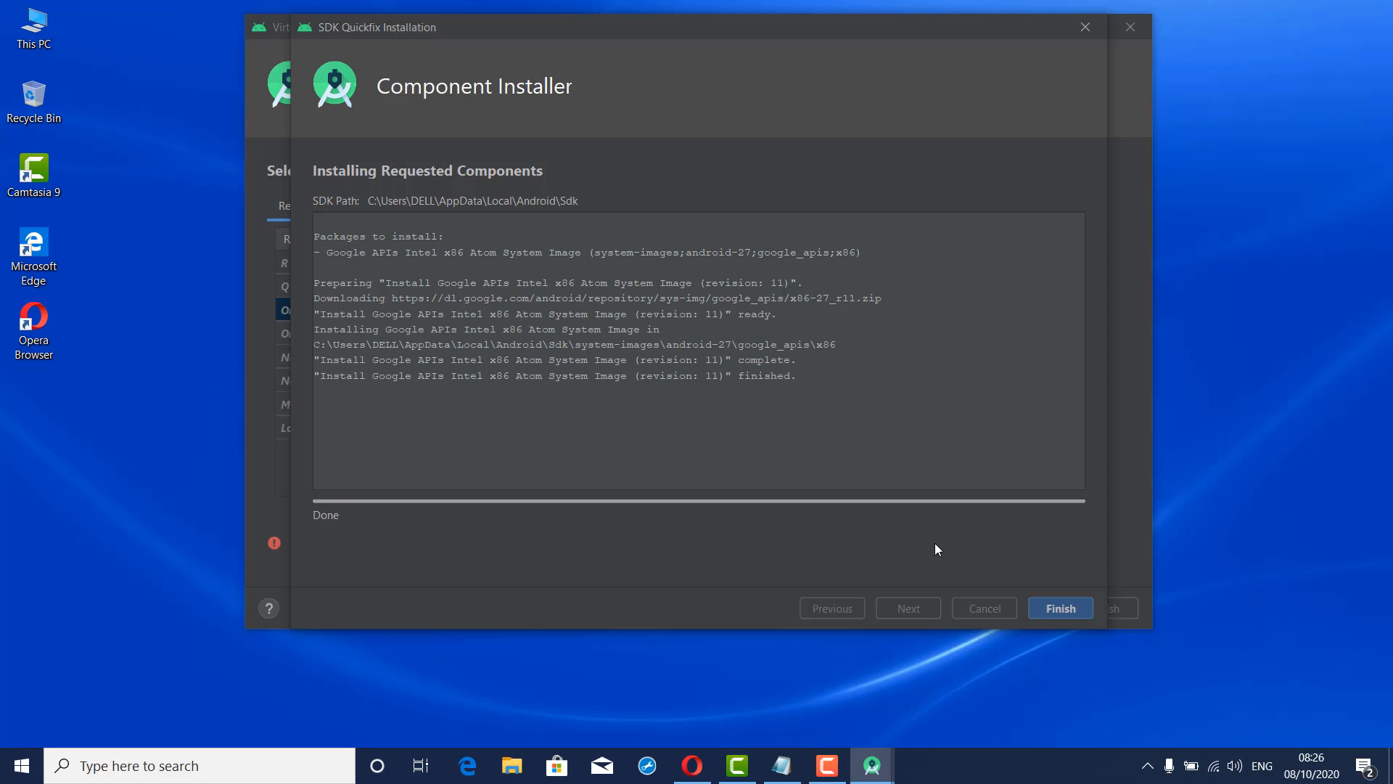
click(1055, 612)
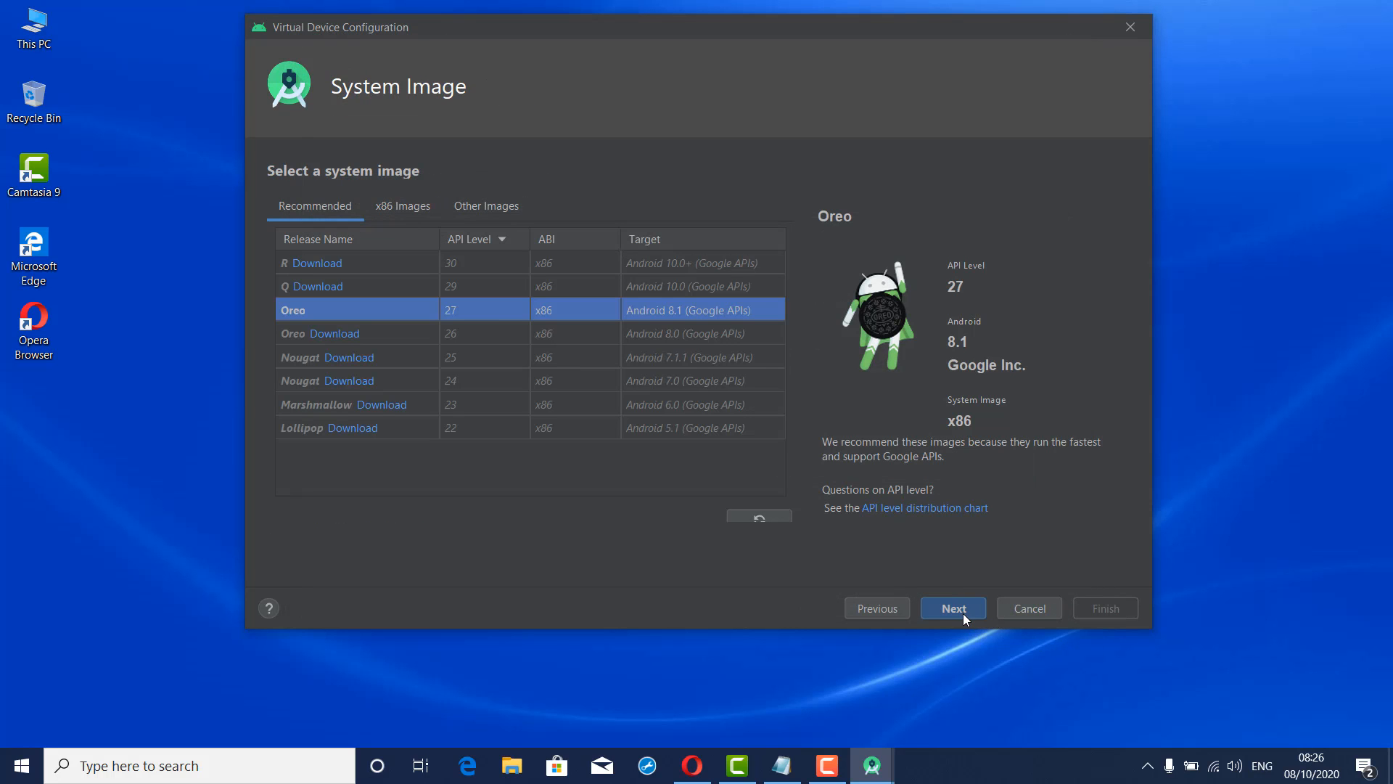
Continue with the Oreo API 27 image, add "Small" to the AVD name and finish creating the virtual device
click(964, 611)
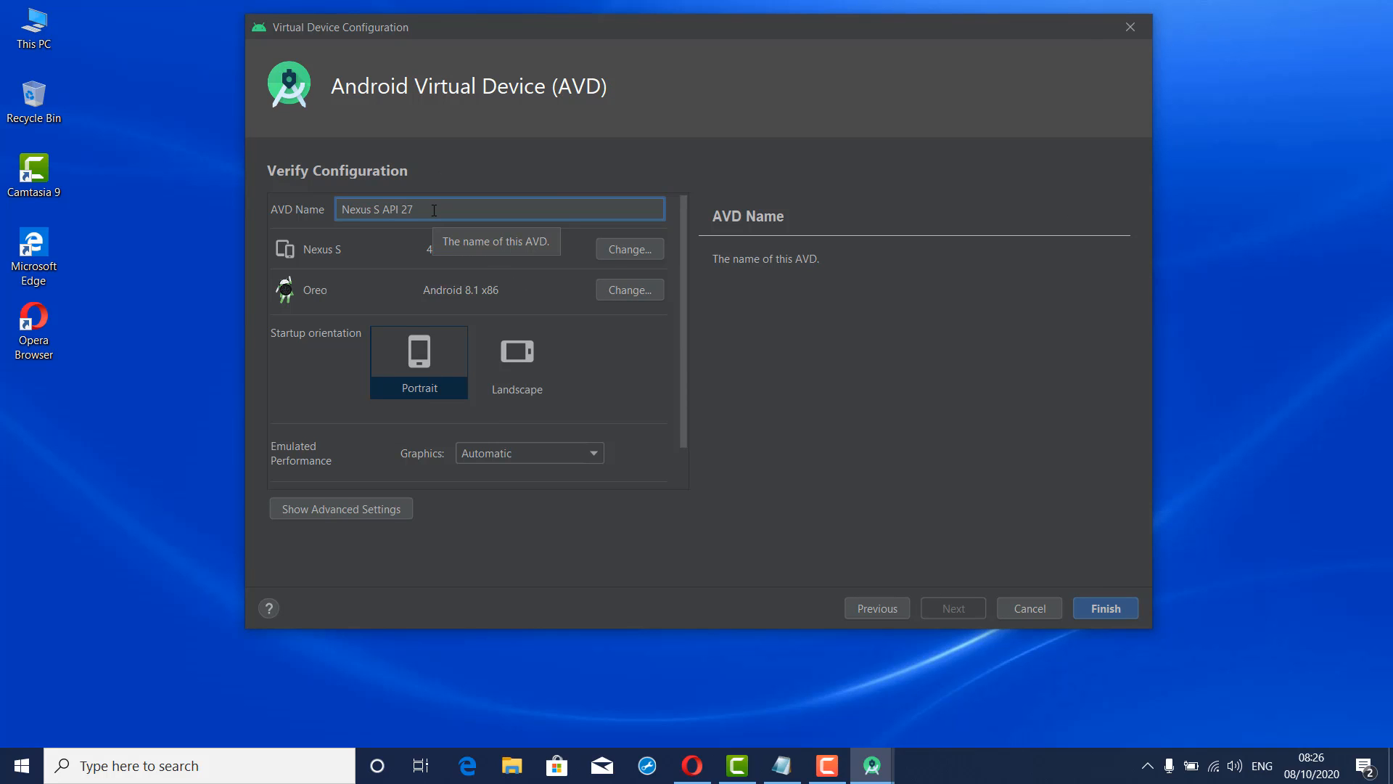
text(Small)
click(1107, 608)
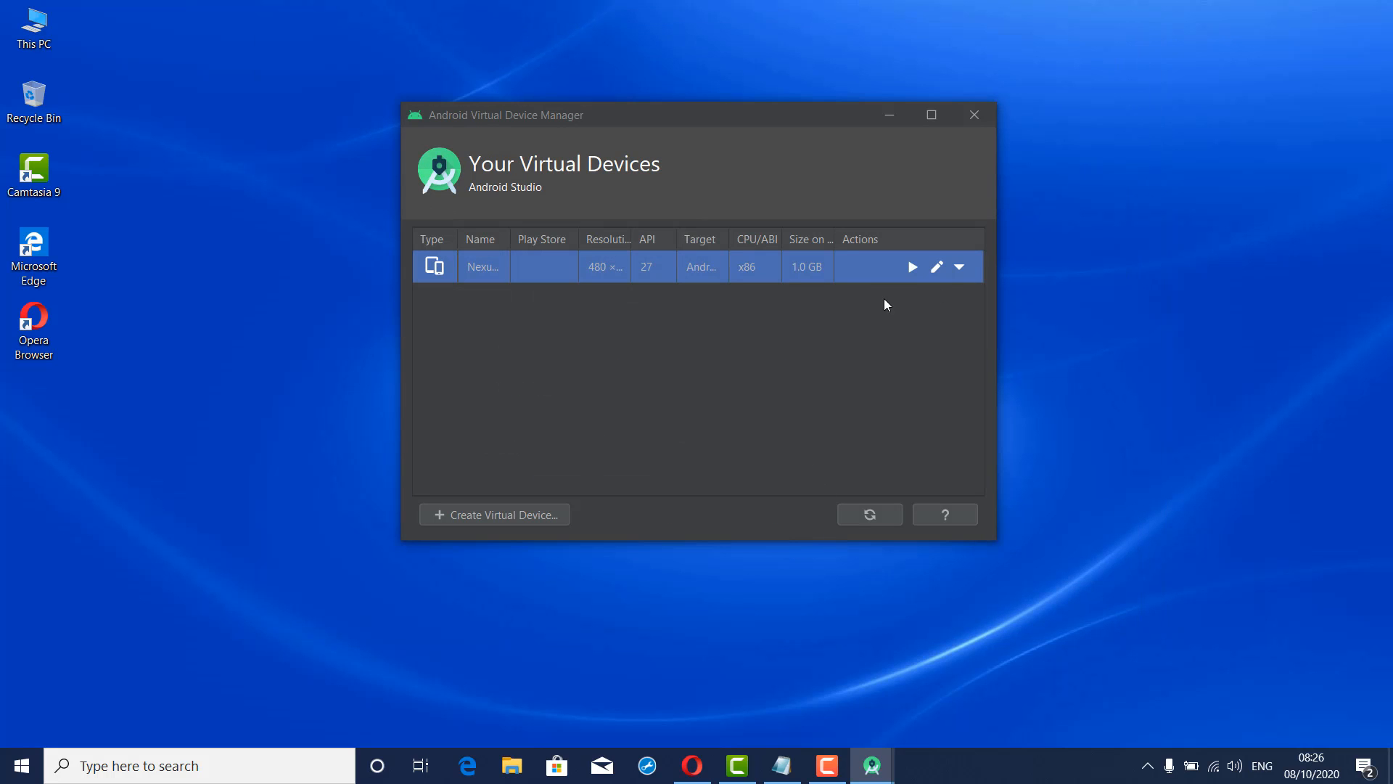
Launch the new Nexus S virtual device in the emulator and close the Android Virtual Device Manager
click(908, 267)
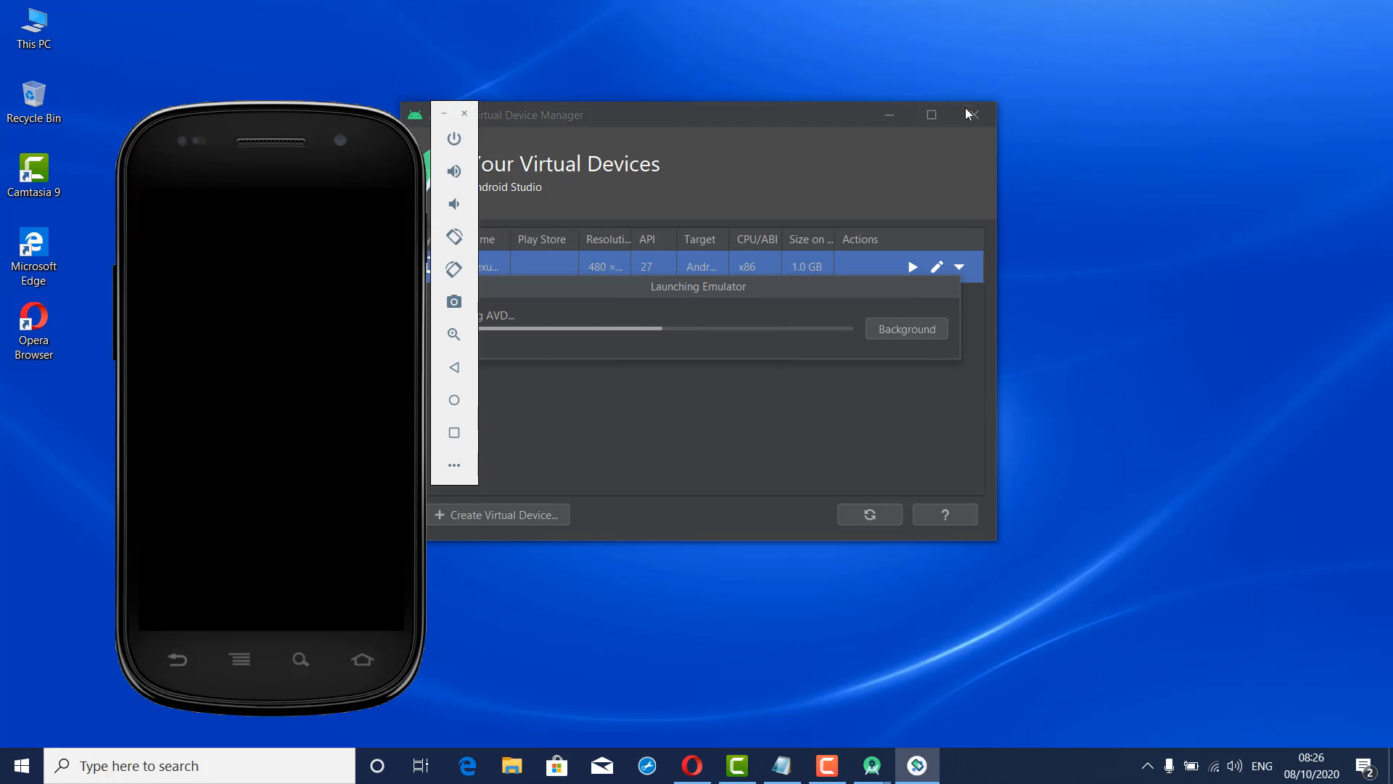
drag(754, 117, 939, 120)
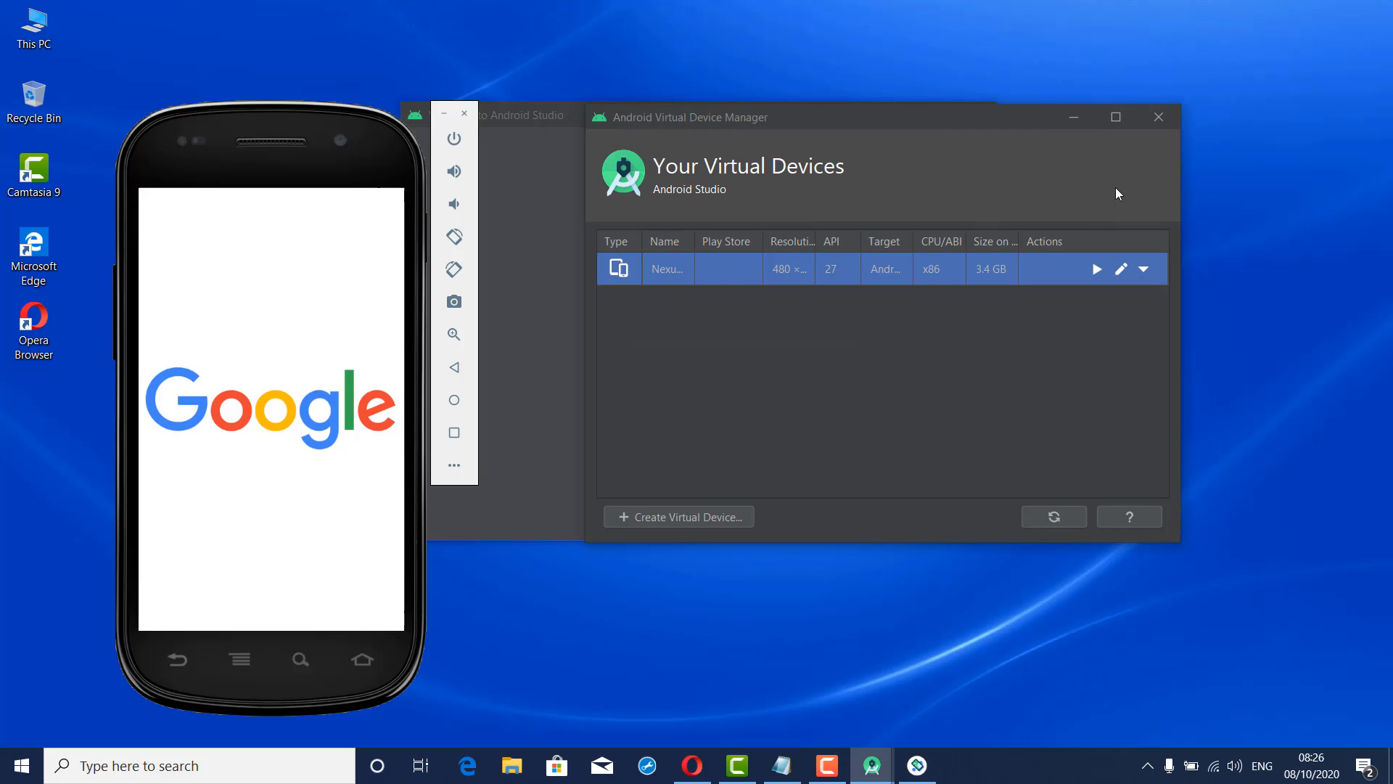
click(1161, 120)
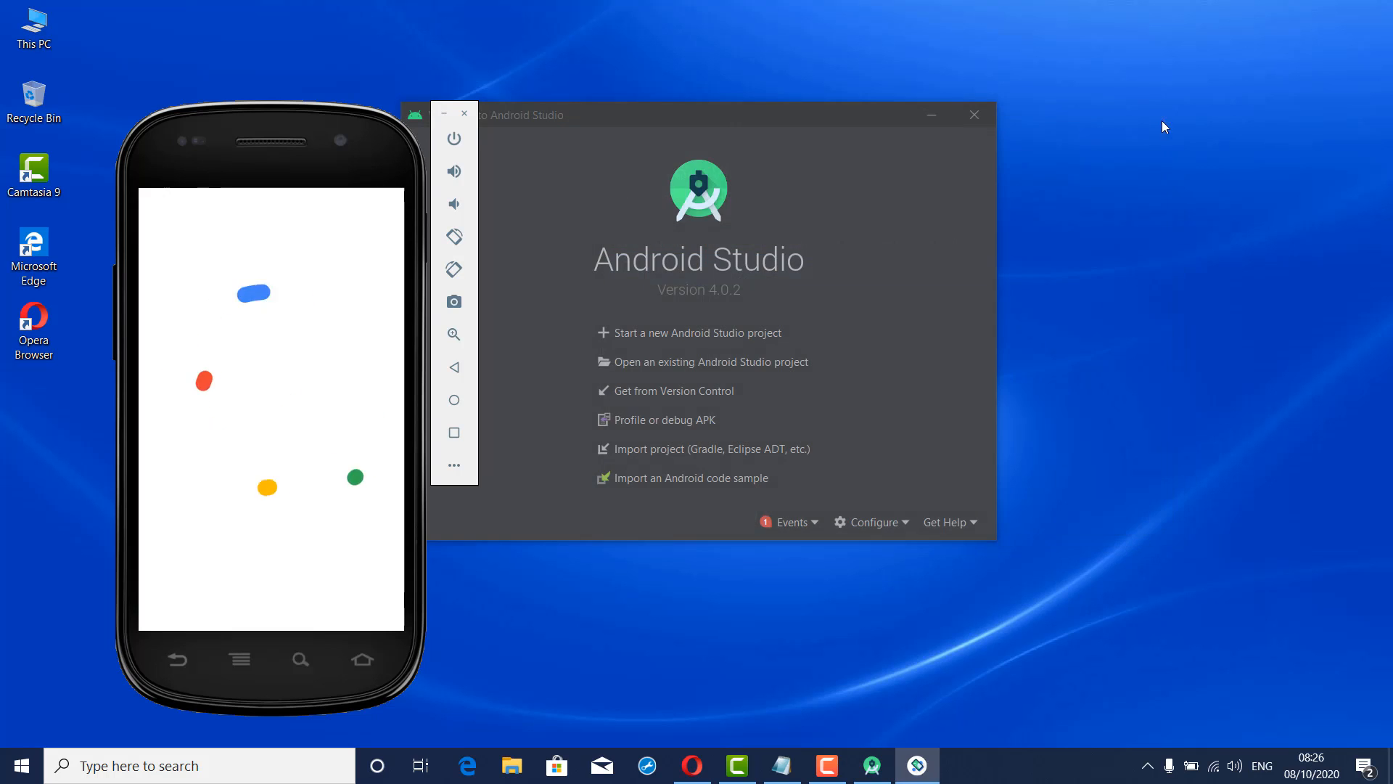
Arrange the emulator and the Android Studio welcome window side by side so that they do not overlap
drag(273, 146, 1121, 89)
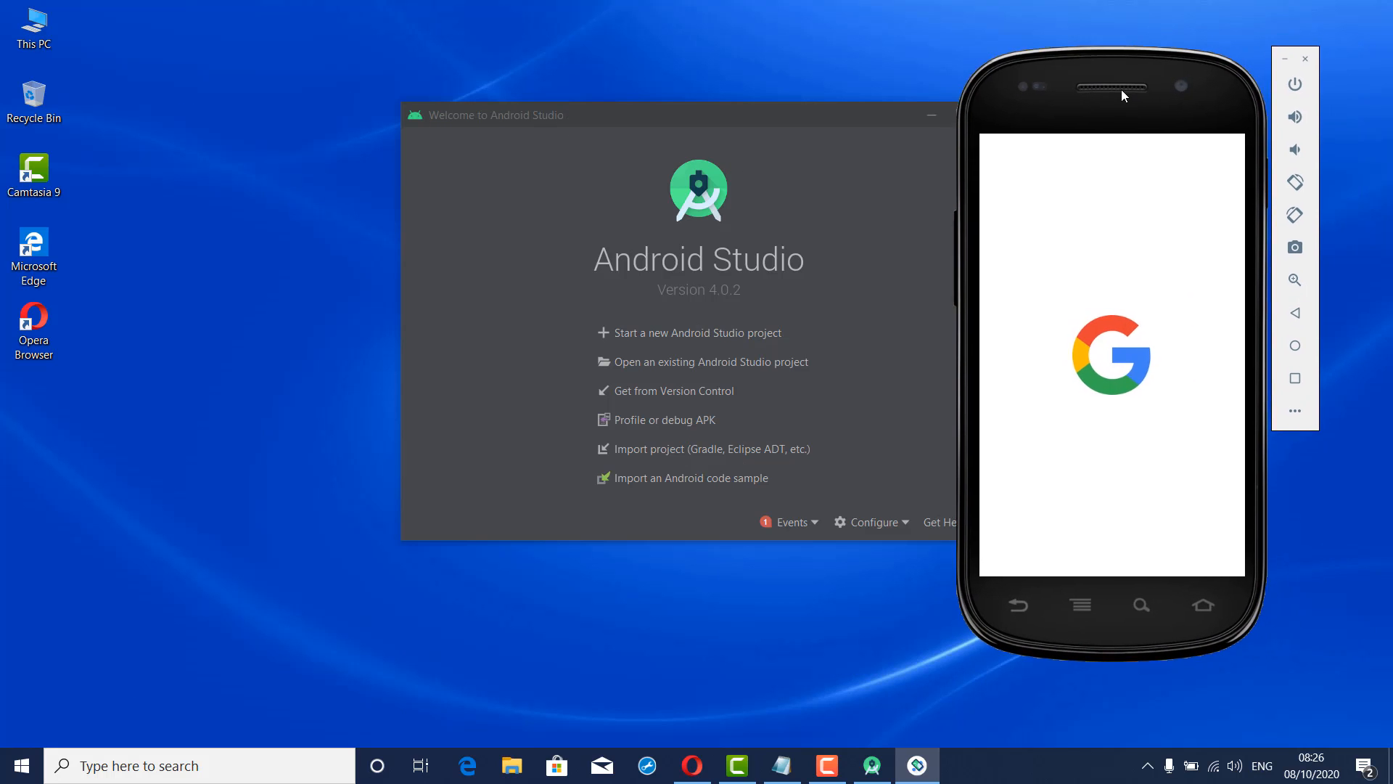
click(837, 116)
drag(810, 115, 646, 126)
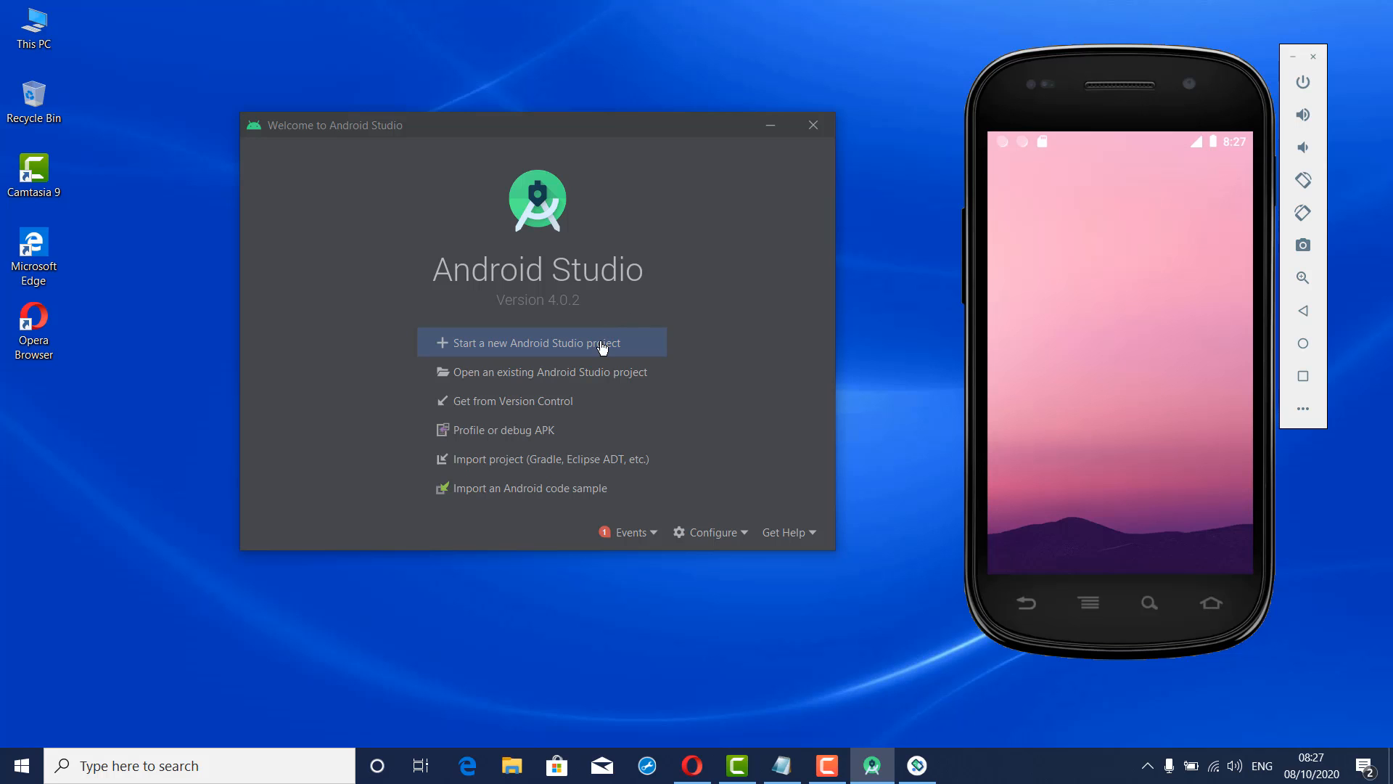
Create a new project from the Empty Activity template, keeping the name My Application, Kotlin and the default save location
click(601, 349)
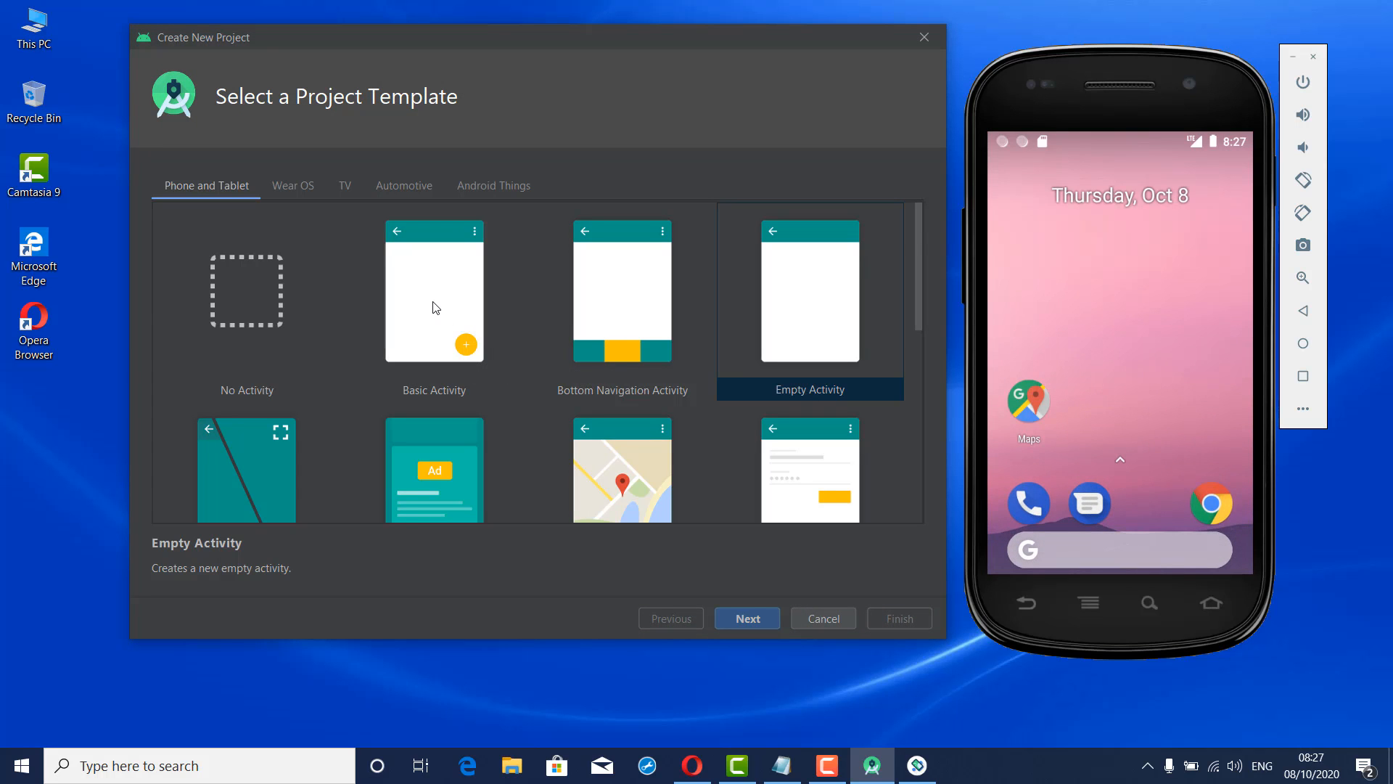
click(753, 619)
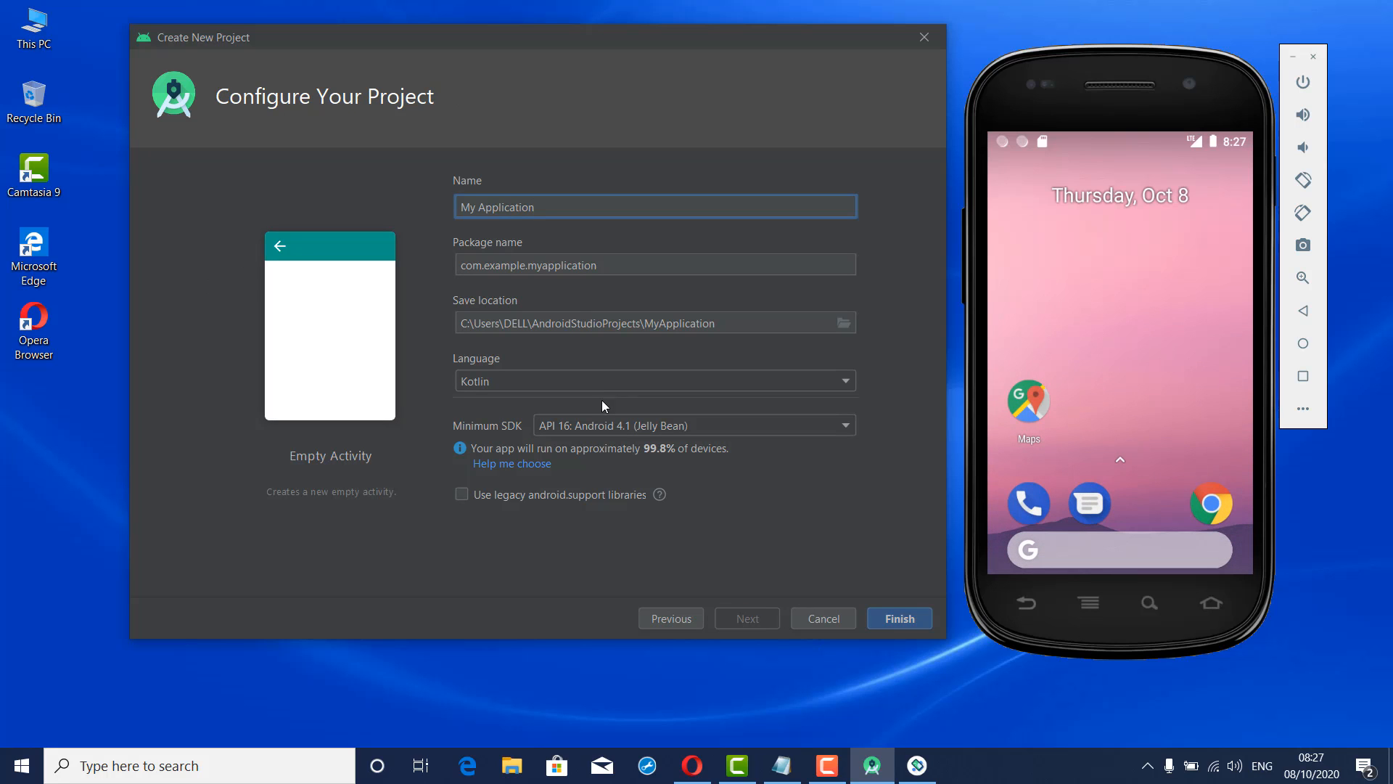
double_click(579, 323)
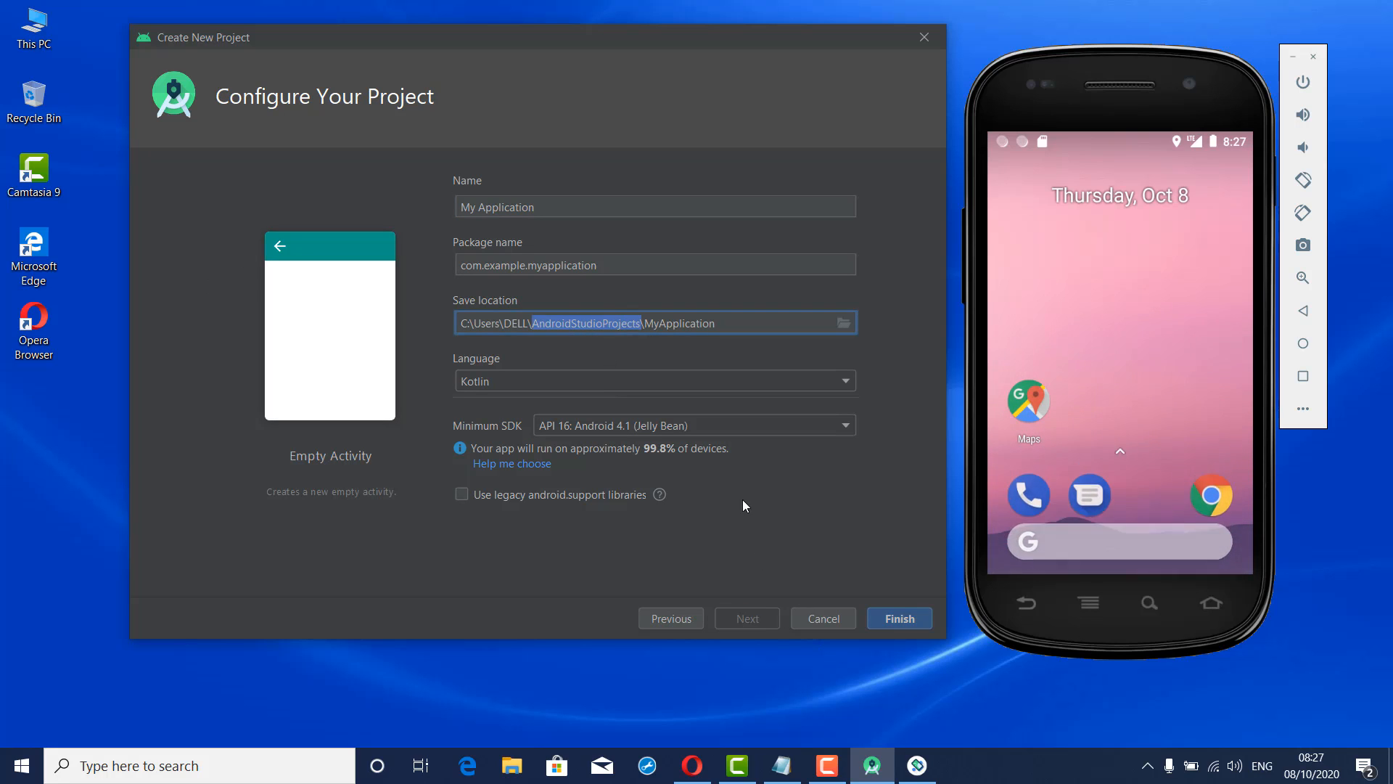
click(902, 620)
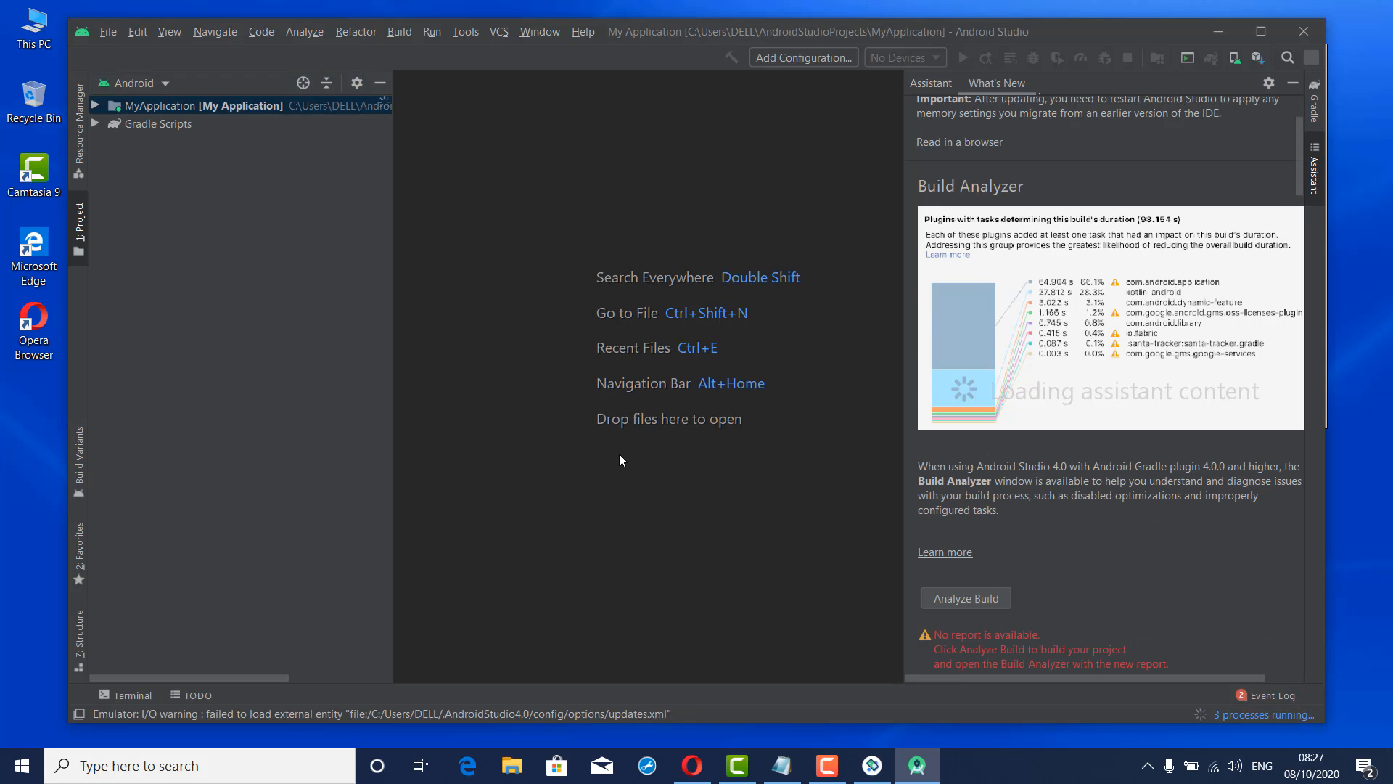
Maximize the project window, hide the What's New assistant and place the cursor in the MainActivity.kt editor
click(1263, 35)
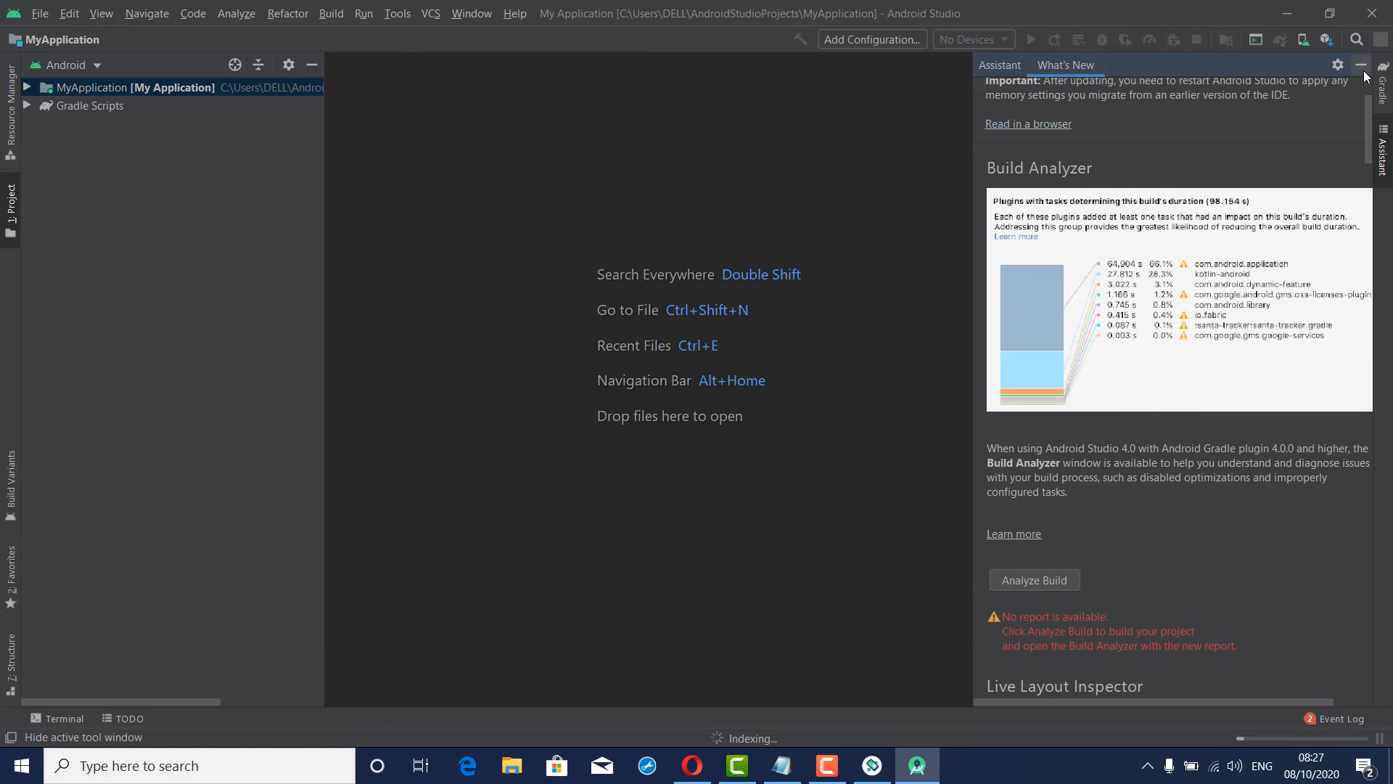
click(1360, 65)
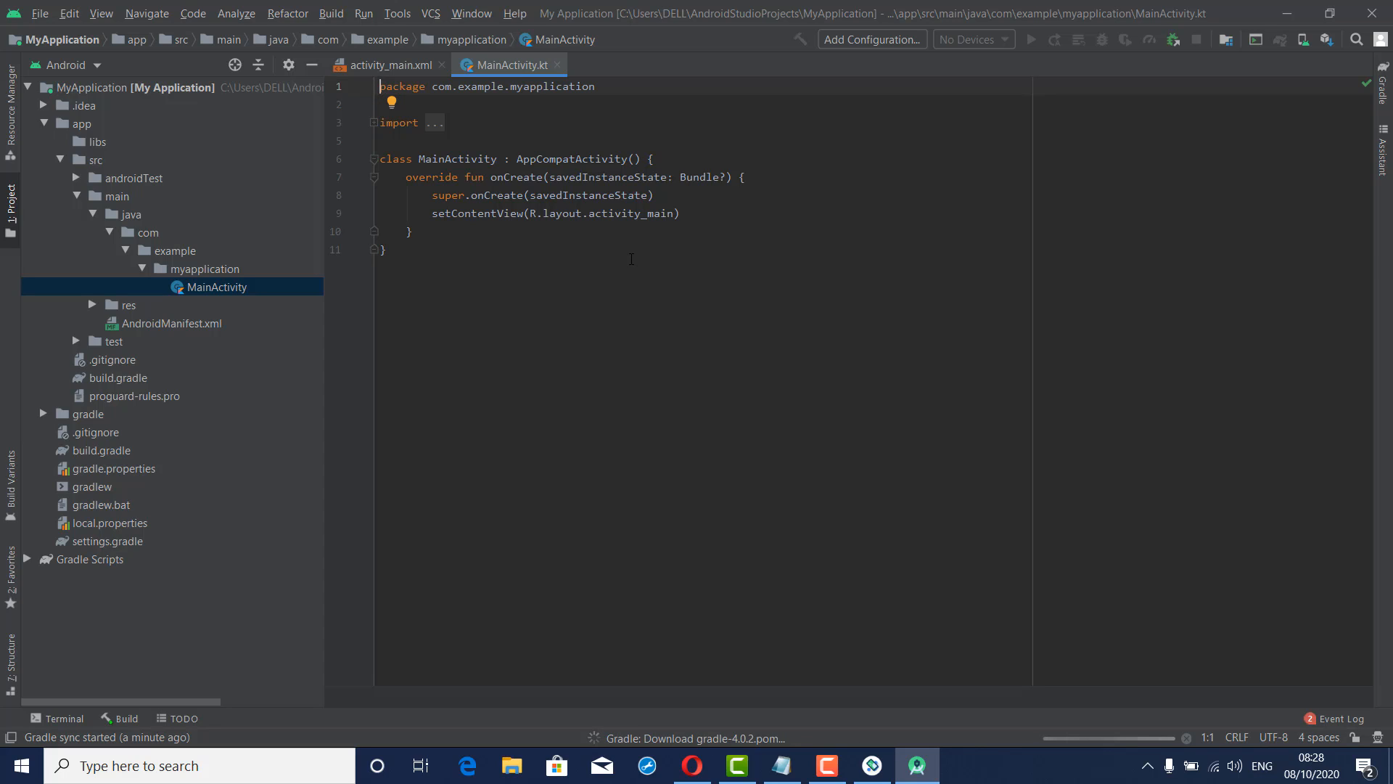
click(630, 258)
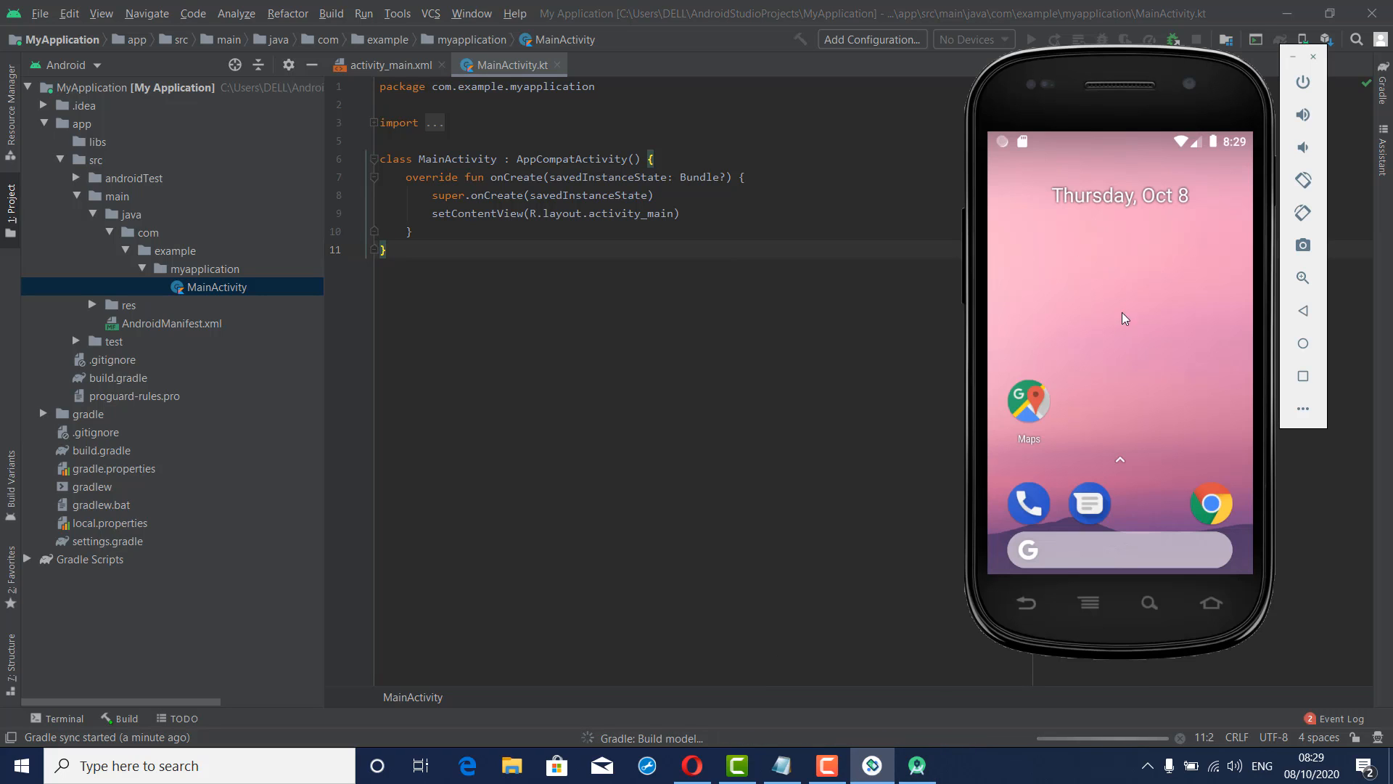
Browse the full list of installed apps on the emulated phone and return to its home screen
click(1129, 465)
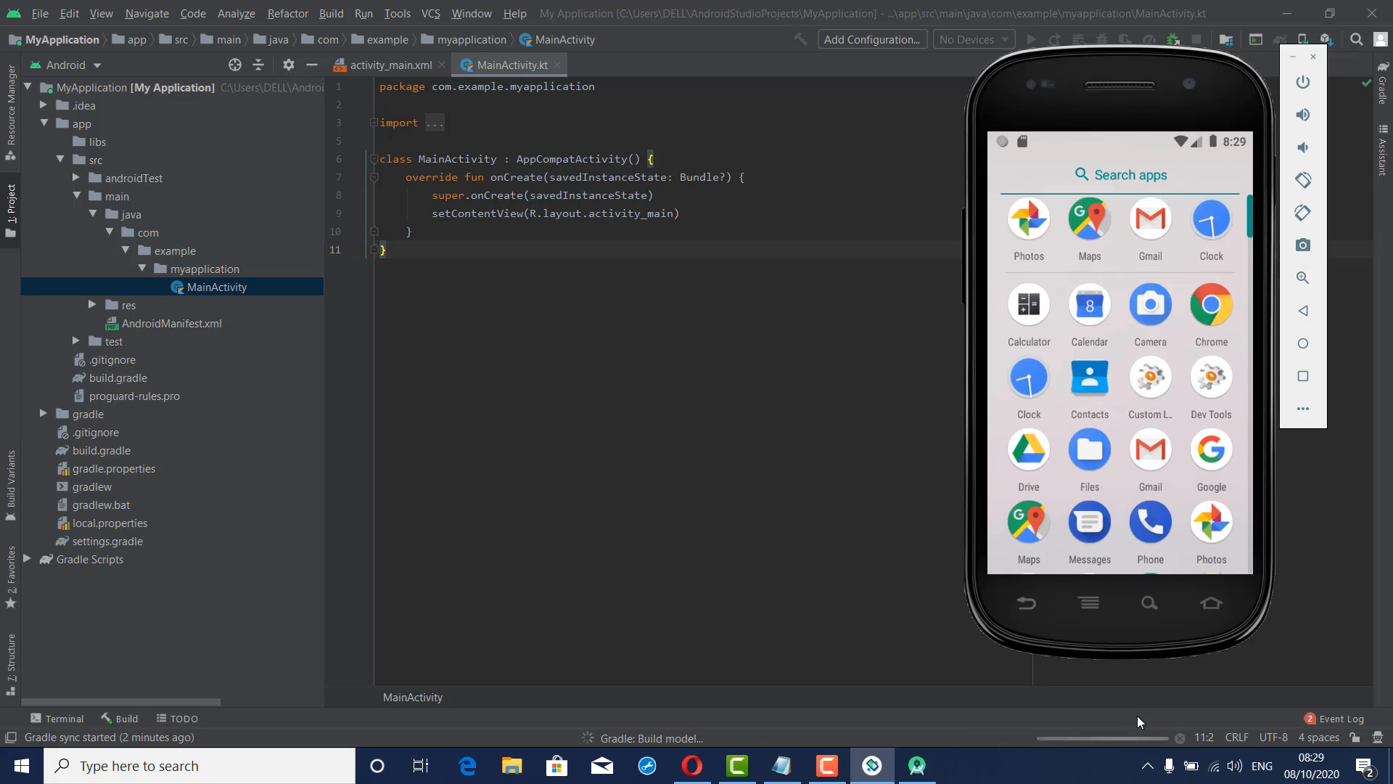
scroll(1047, 544, down, 3)
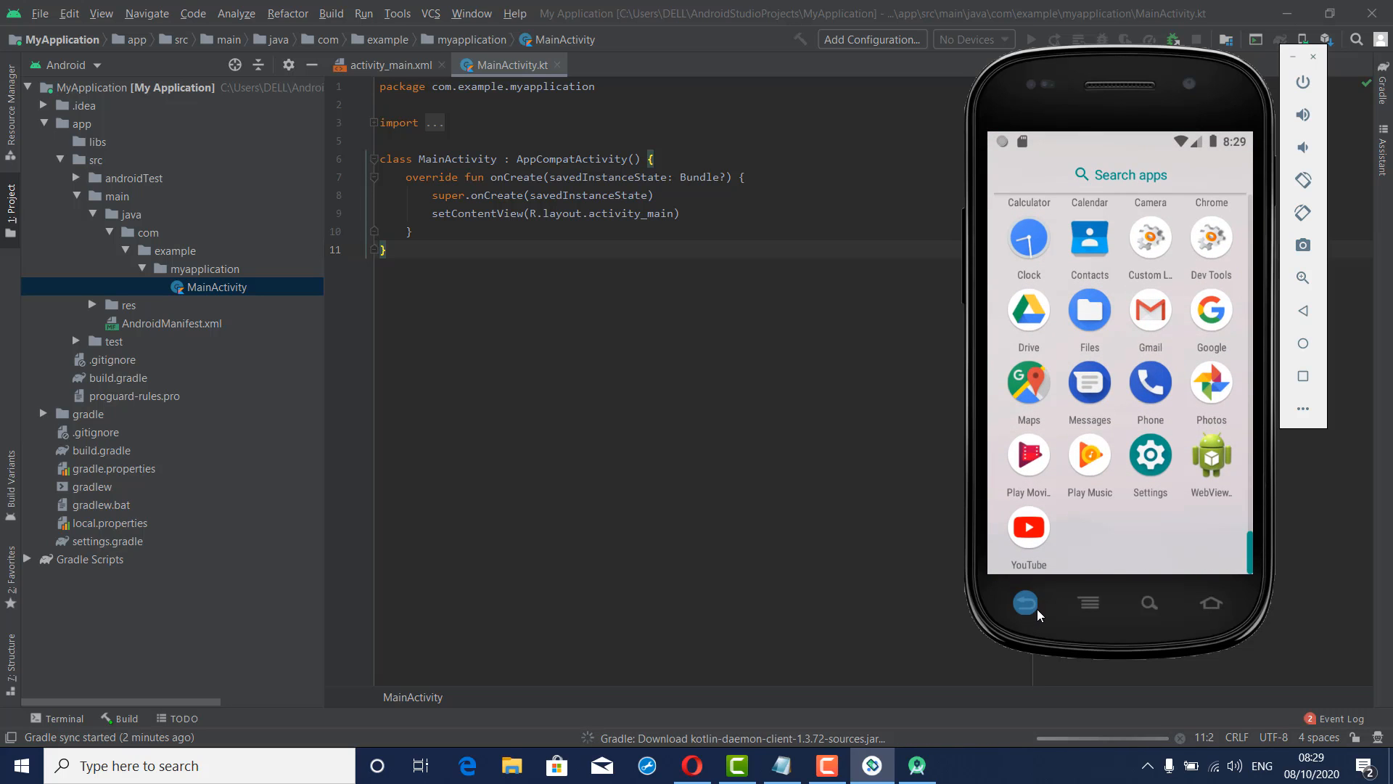
click(1038, 616)
drag(1160, 450, 1138, 613)
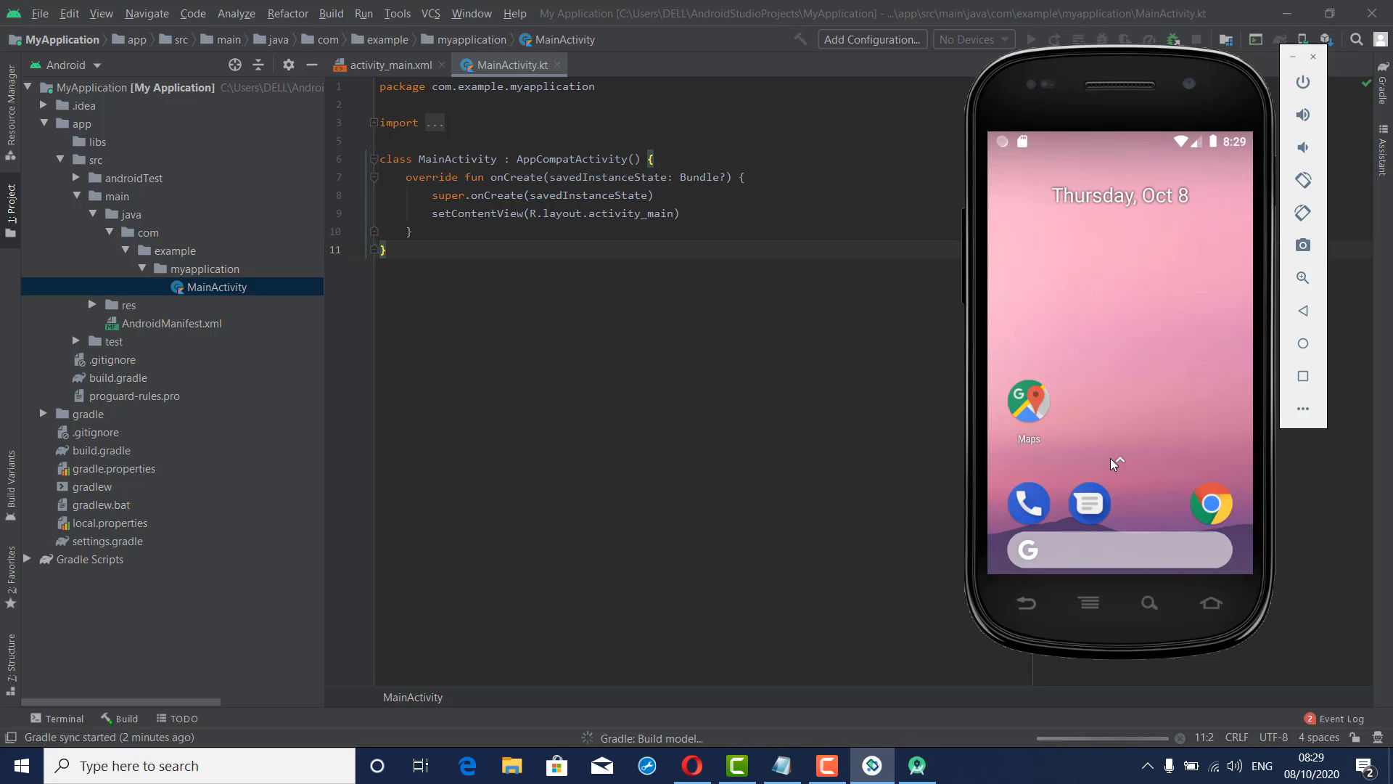
Open the Settings app from the emulated phone's app list and look through its settings down to System
drag(1129, 526, 1142, 16)
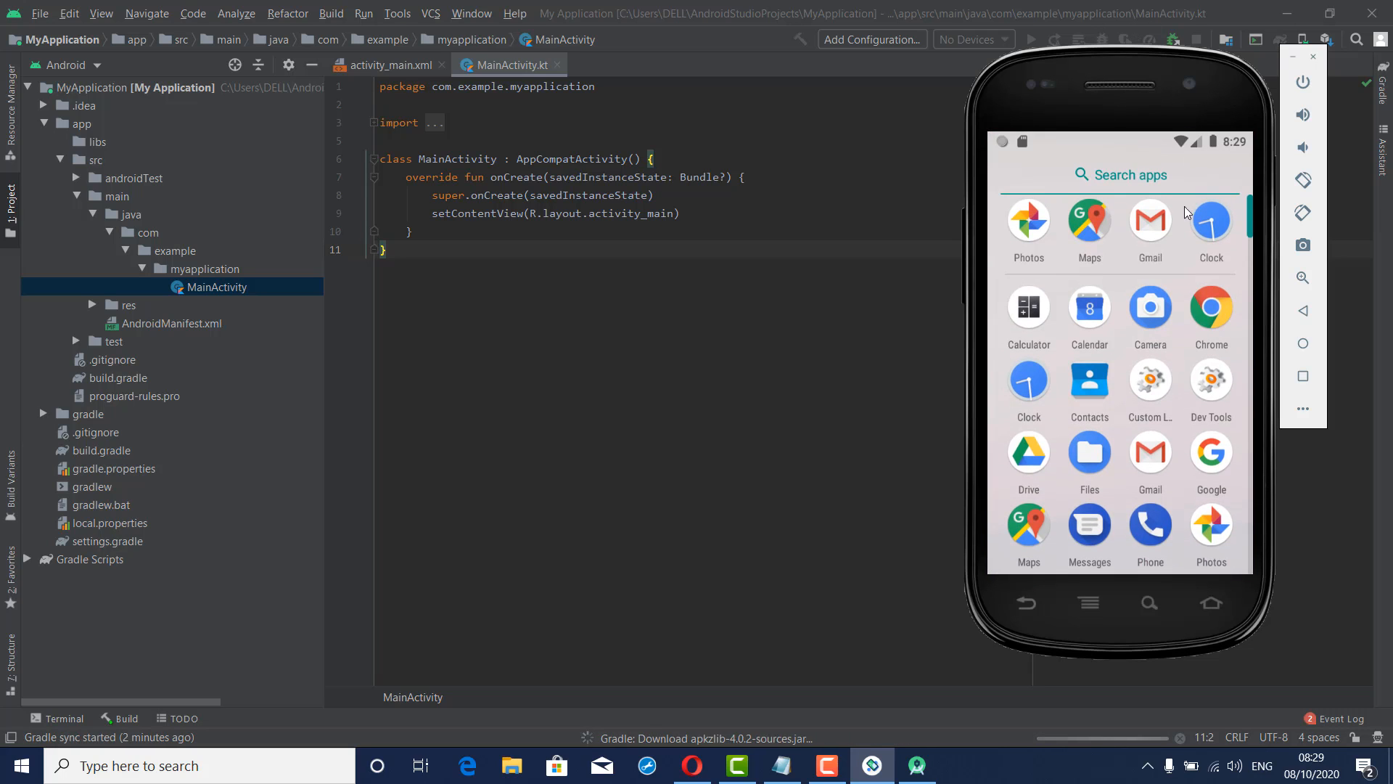
scroll(1168, 494, down, 3)
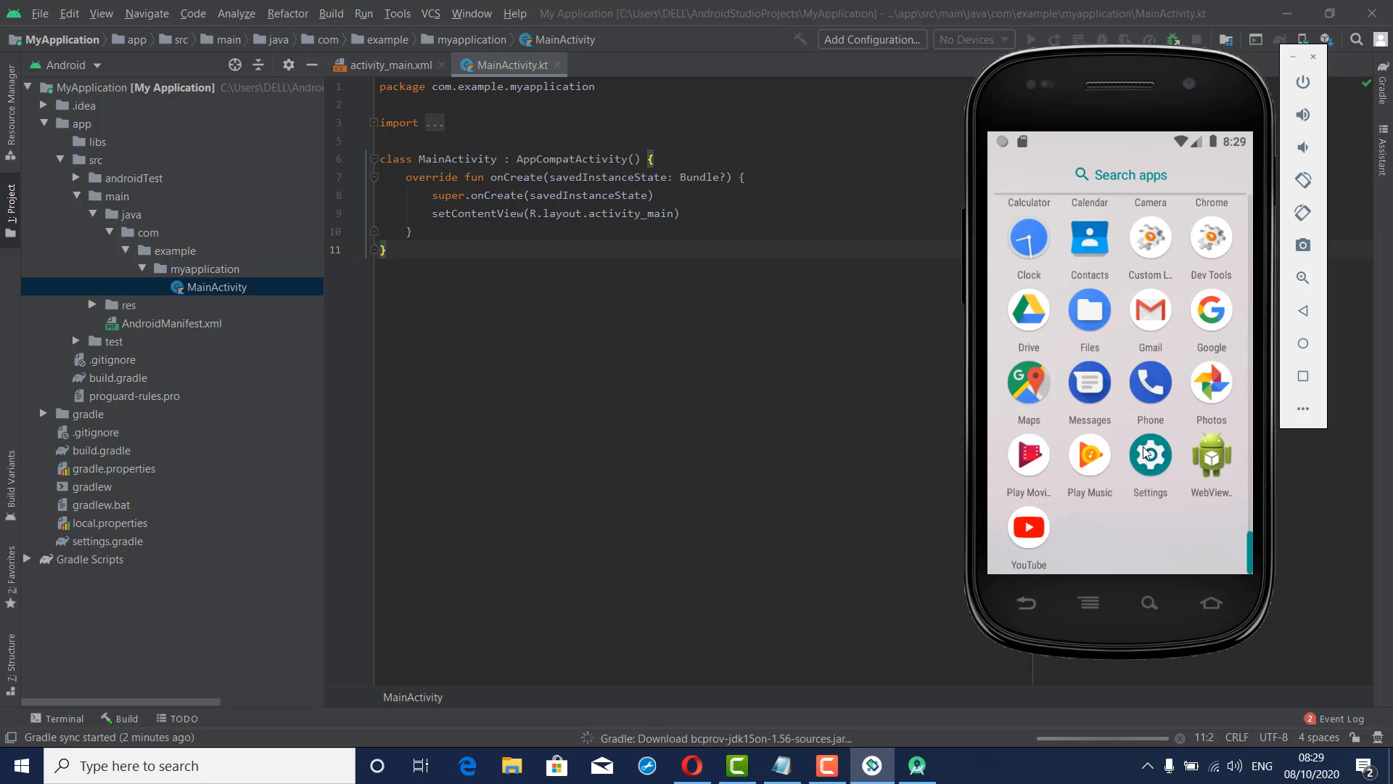
click(1146, 457)
scroll(1117, 528, down, 5)
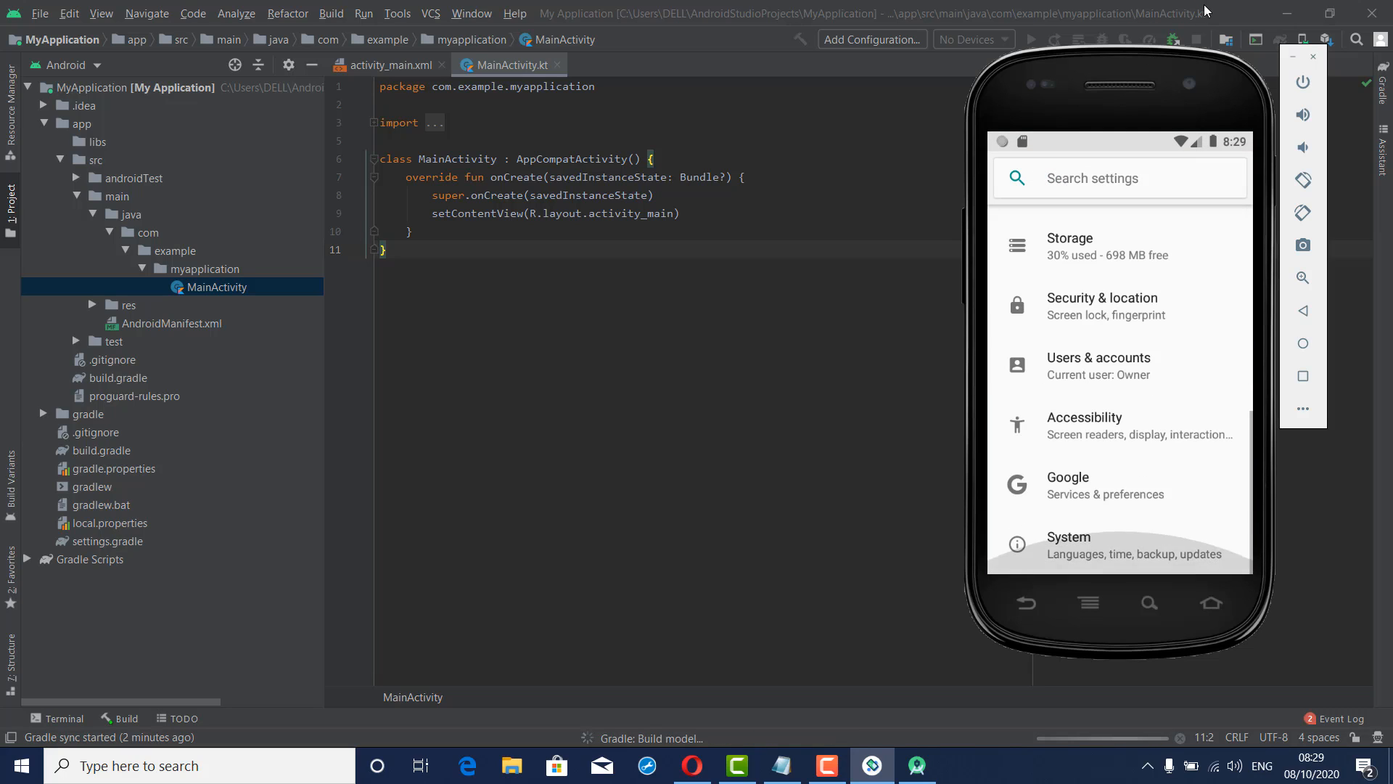
Check the Android version under System, About emulated device, and go back to the main settings list
click(1115, 563)
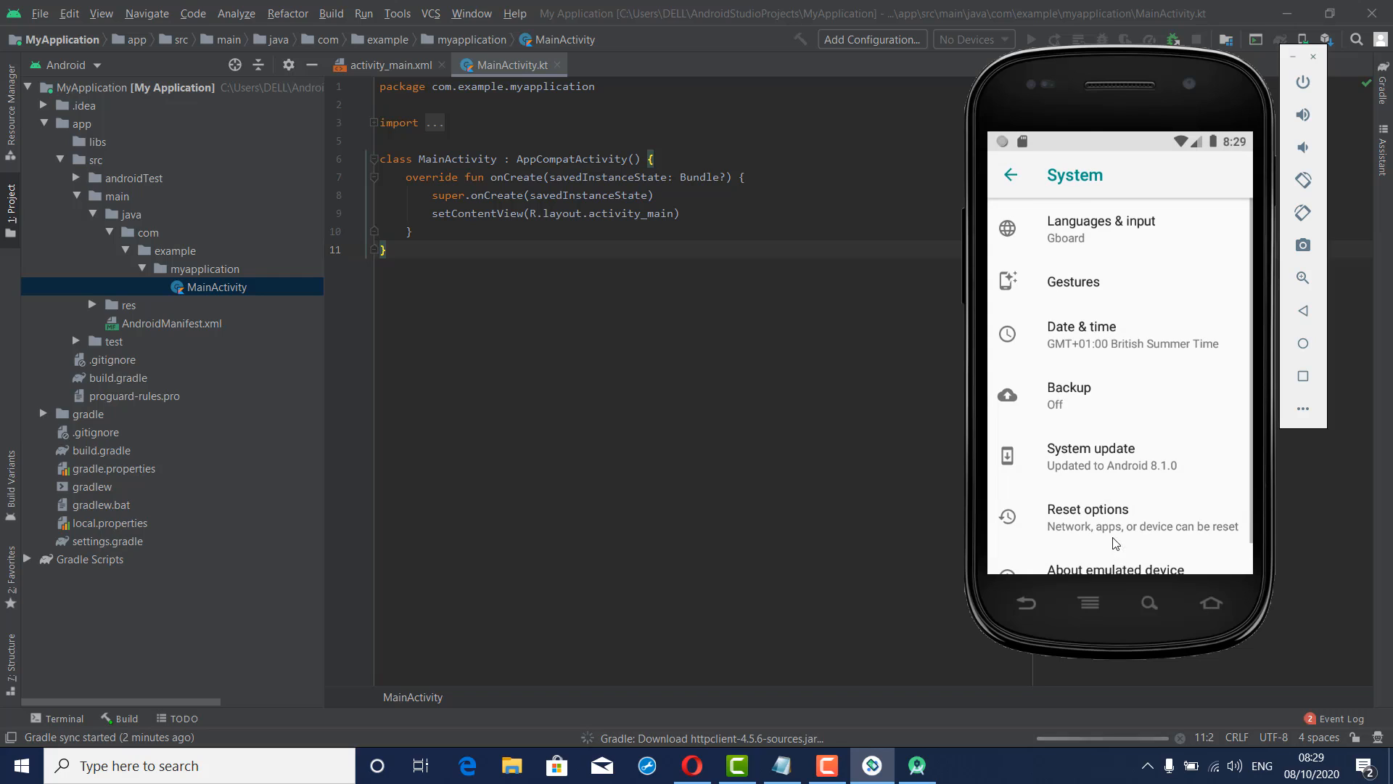
scroll(1115, 555, down, 1)
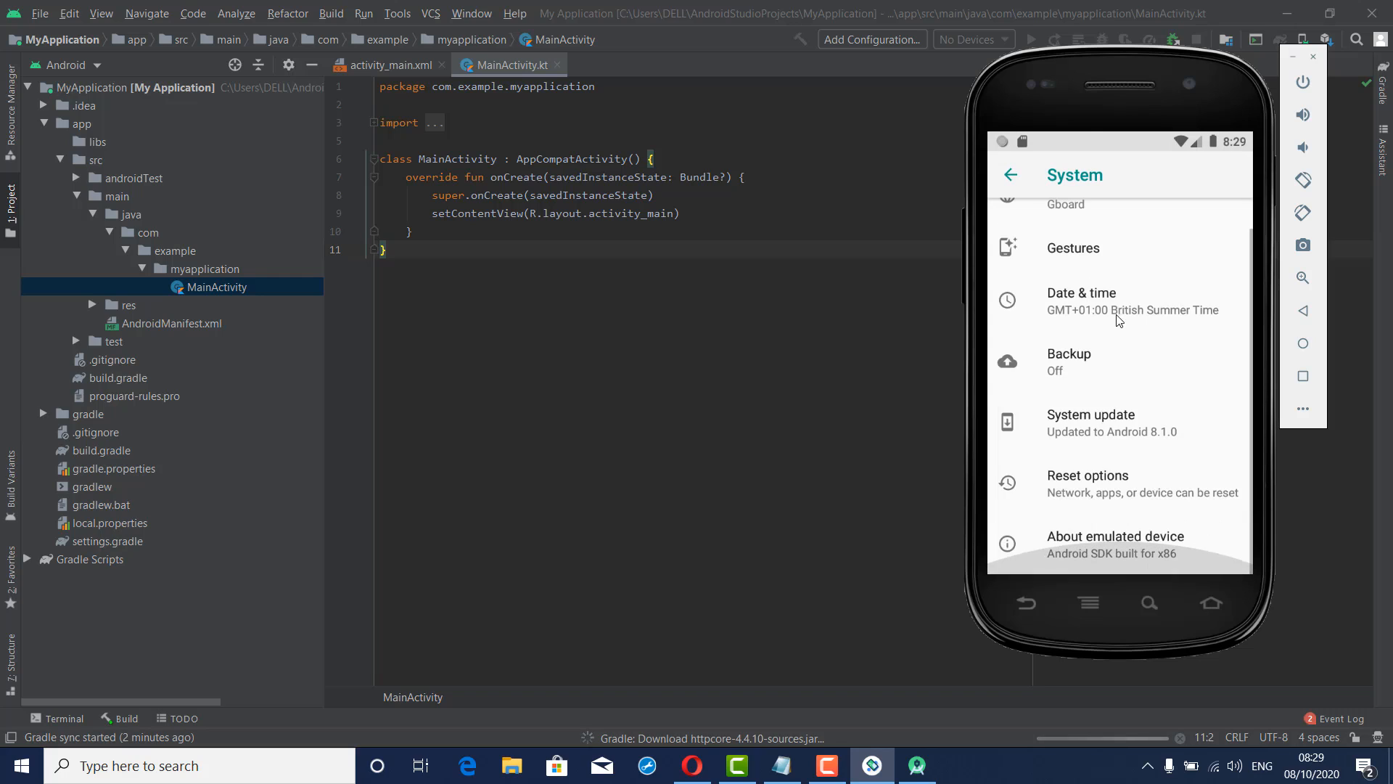
click(1116, 556)
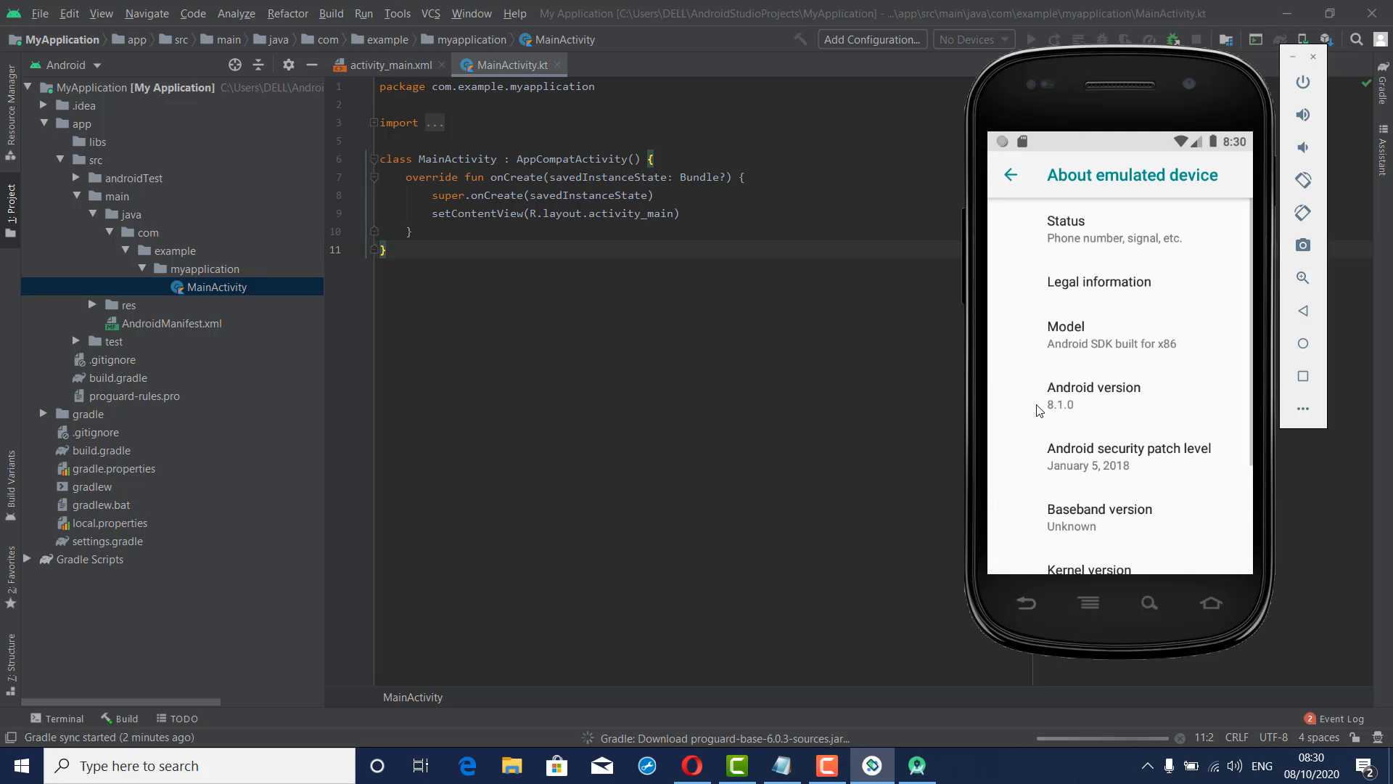
drag(1118, 516, 1078, 693)
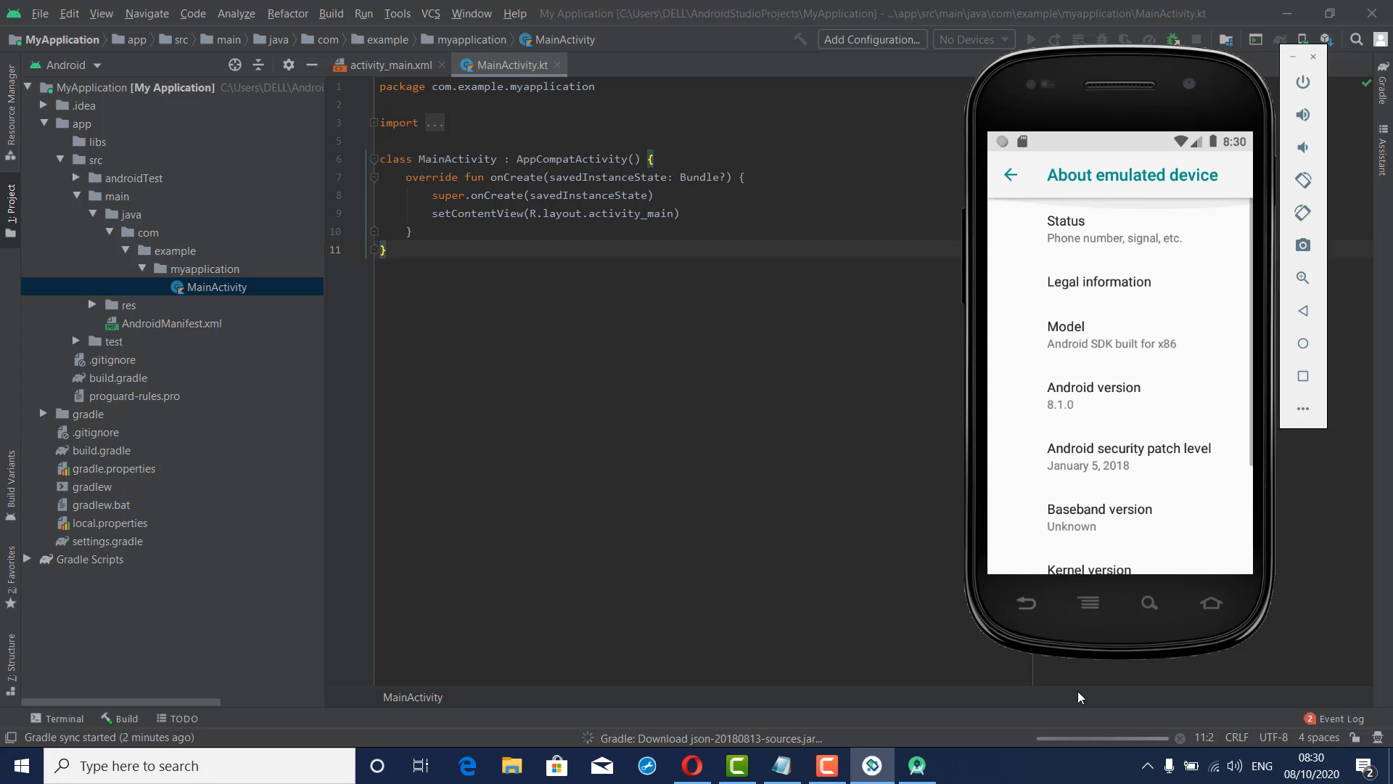
click(1026, 611)
click(1026, 612)
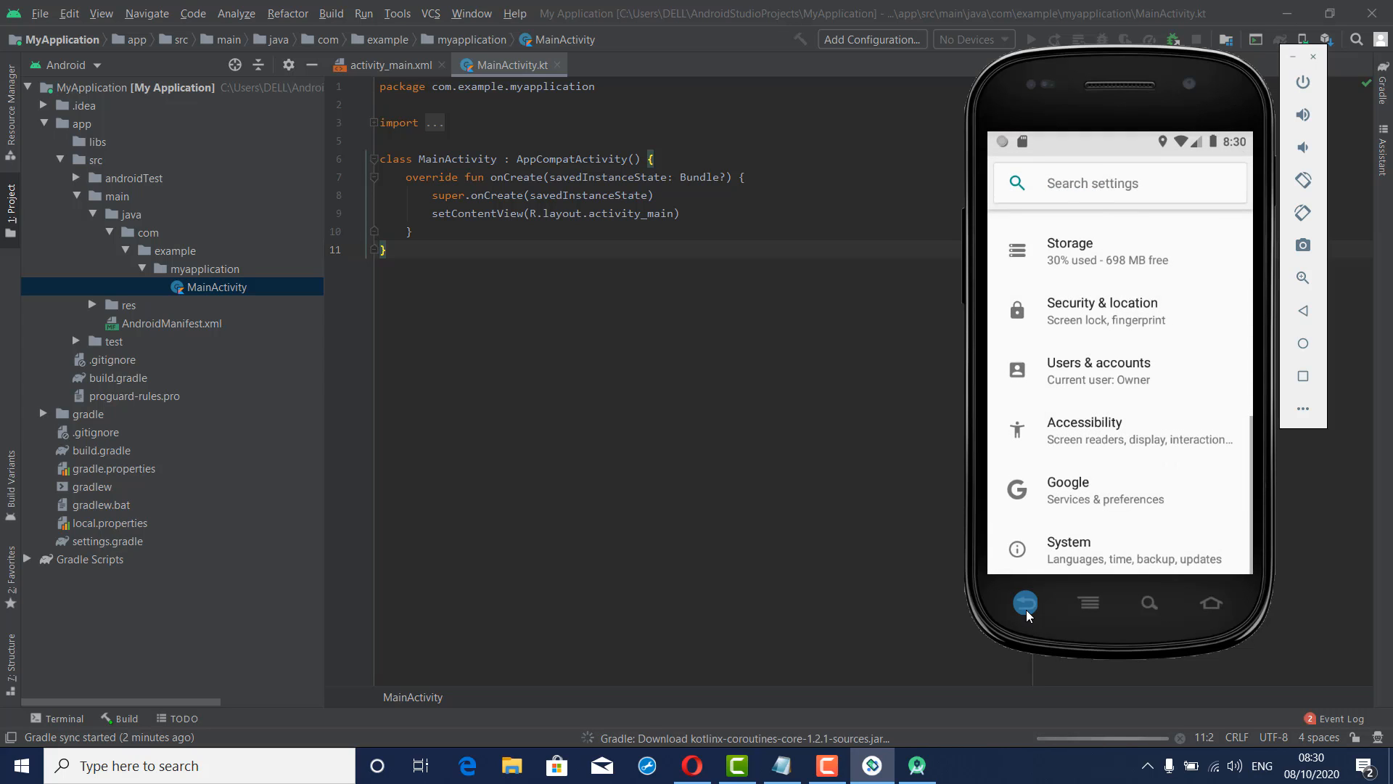
Leave the emulated phone's Settings app for its app list and bring the Android Studio project window back to the front
click(1026, 611)
drag(1126, 472, 1132, 553)
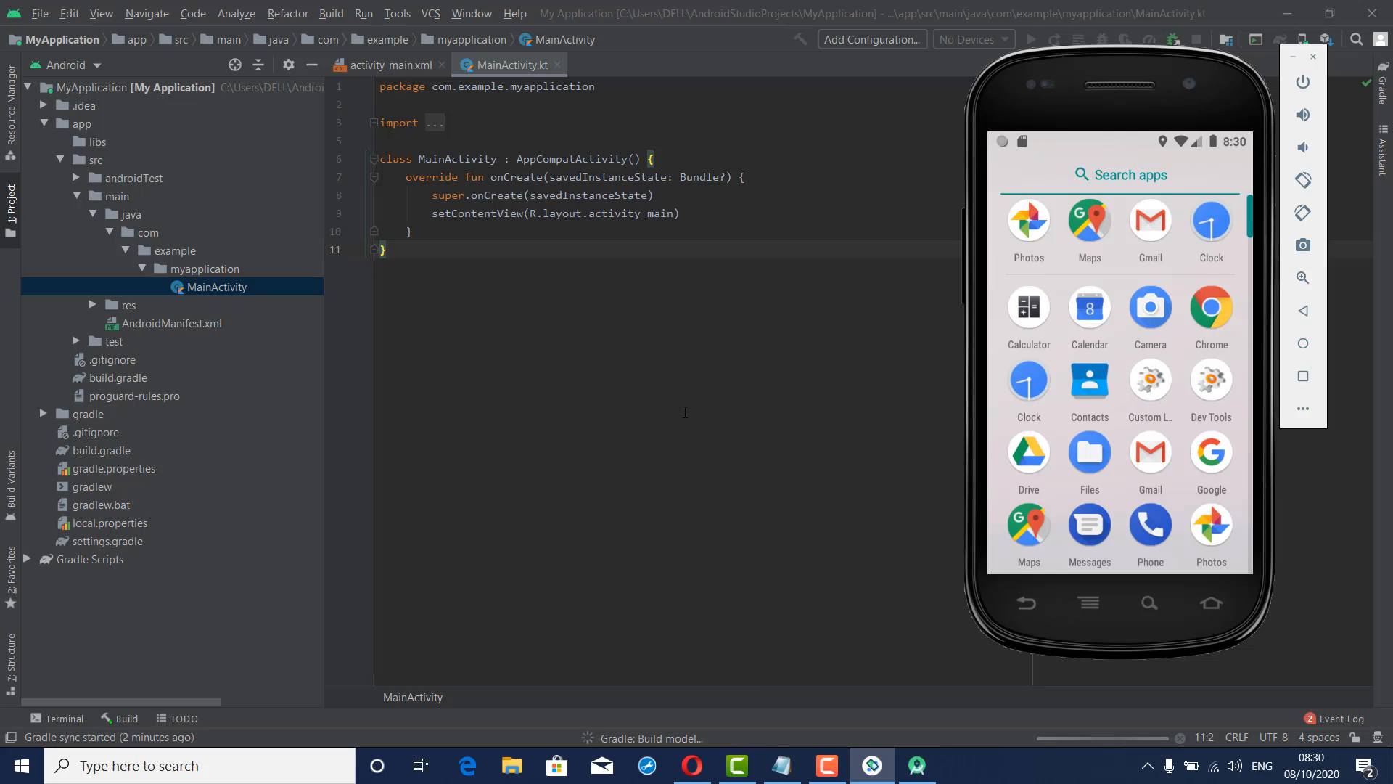
click(685, 413)
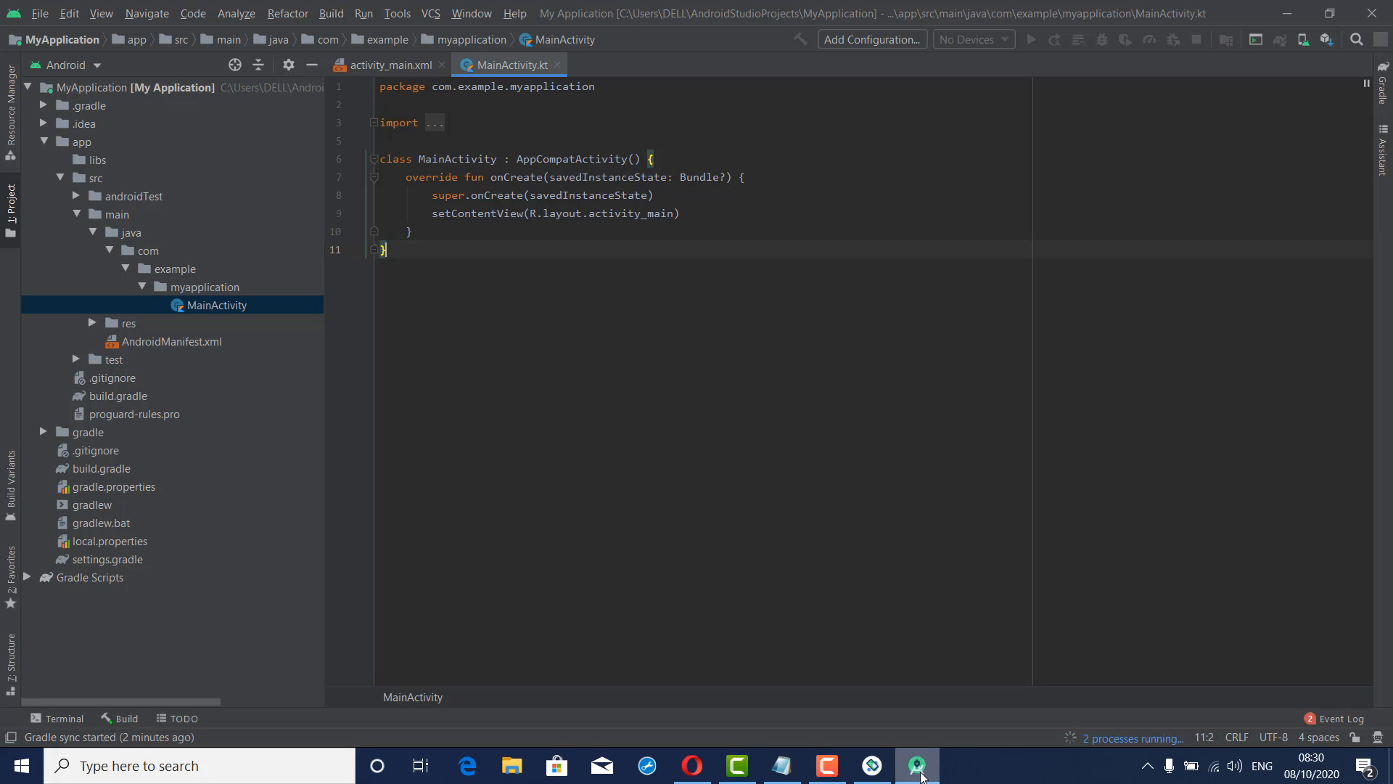
click(917, 767)
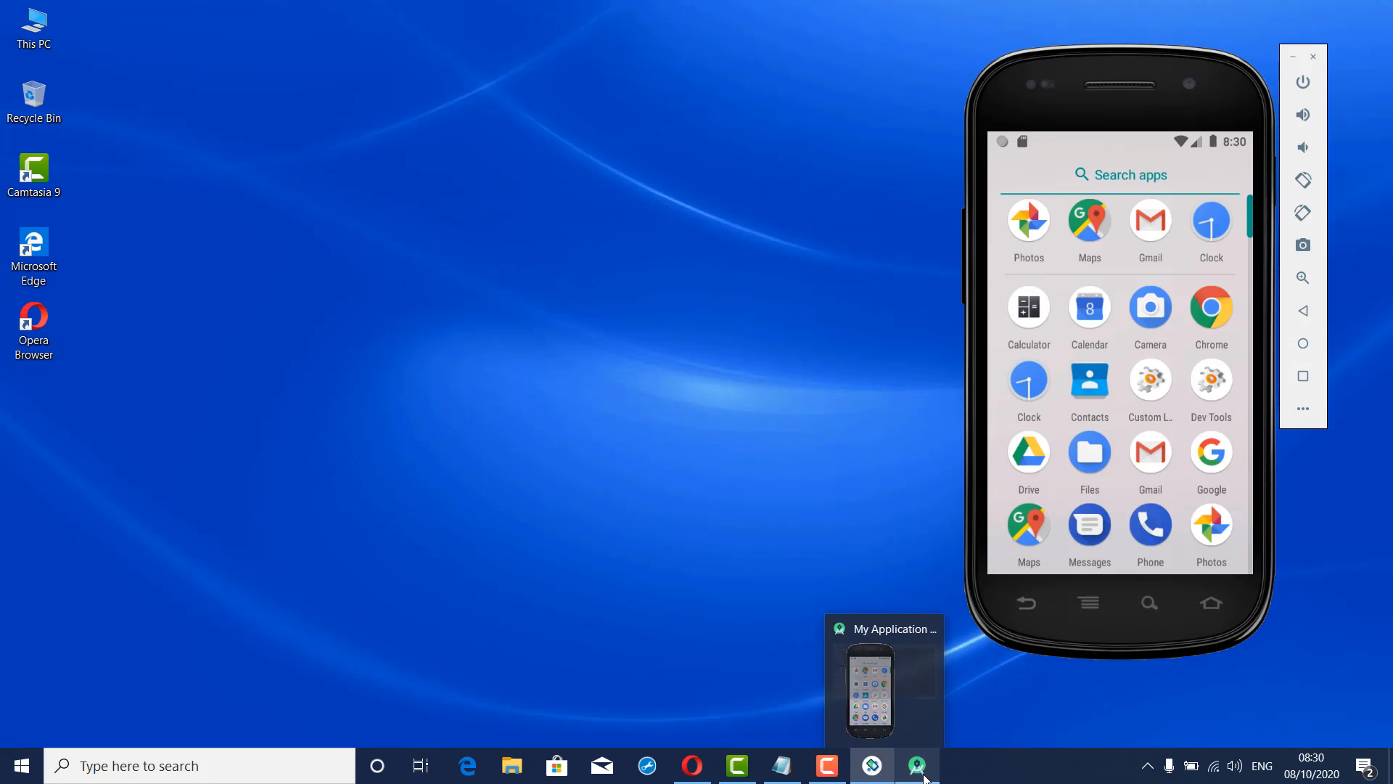
click(917, 768)
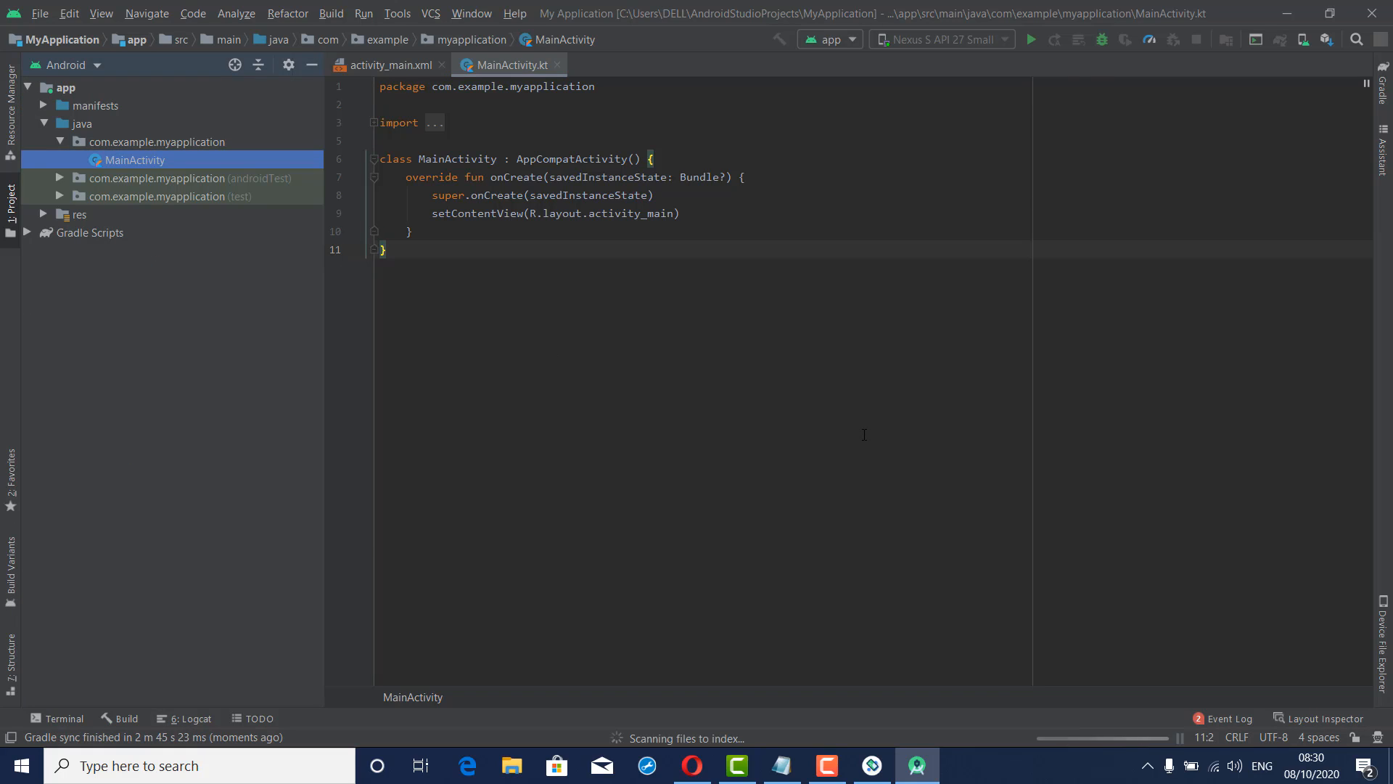
click(751, 330)
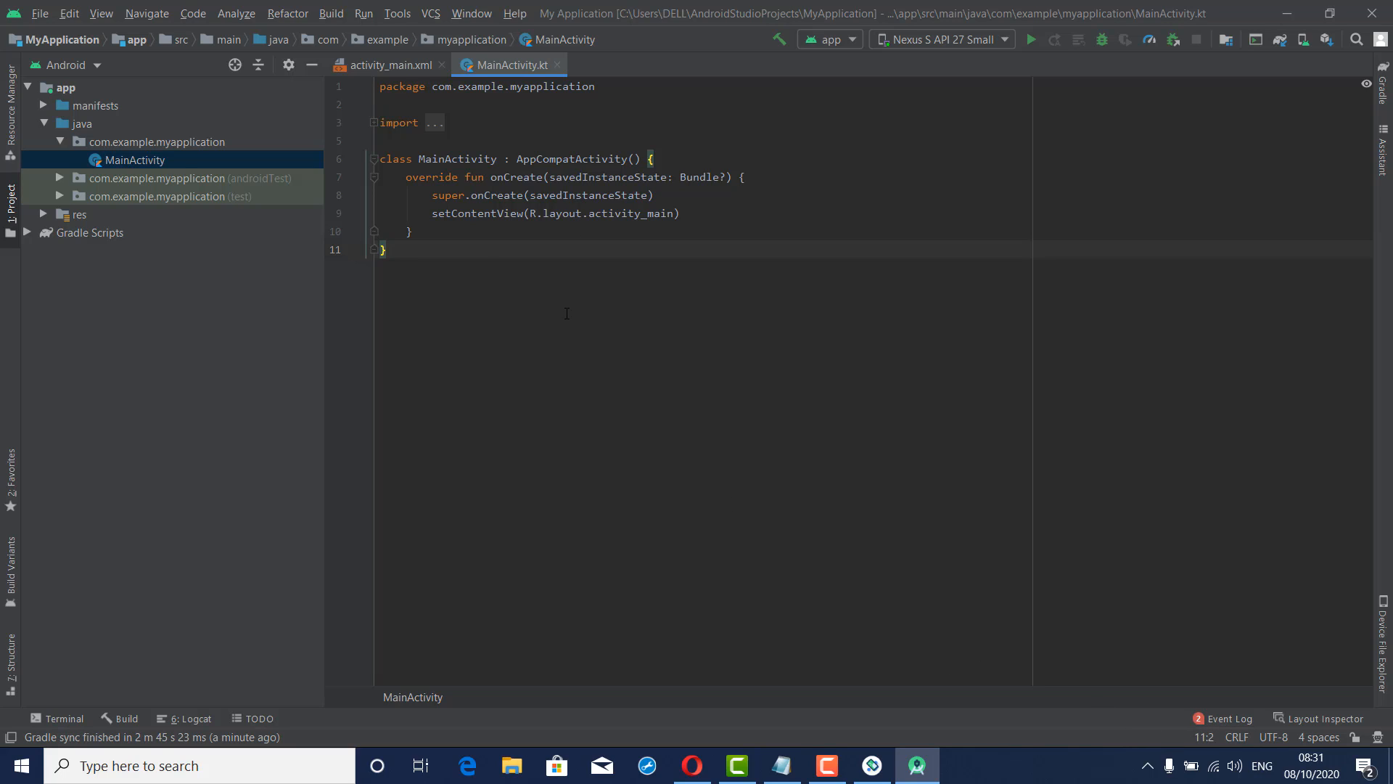
Run the app configuration on the Nexus S API 27 Small emulator and bring the emulator window into view
click(545, 177)
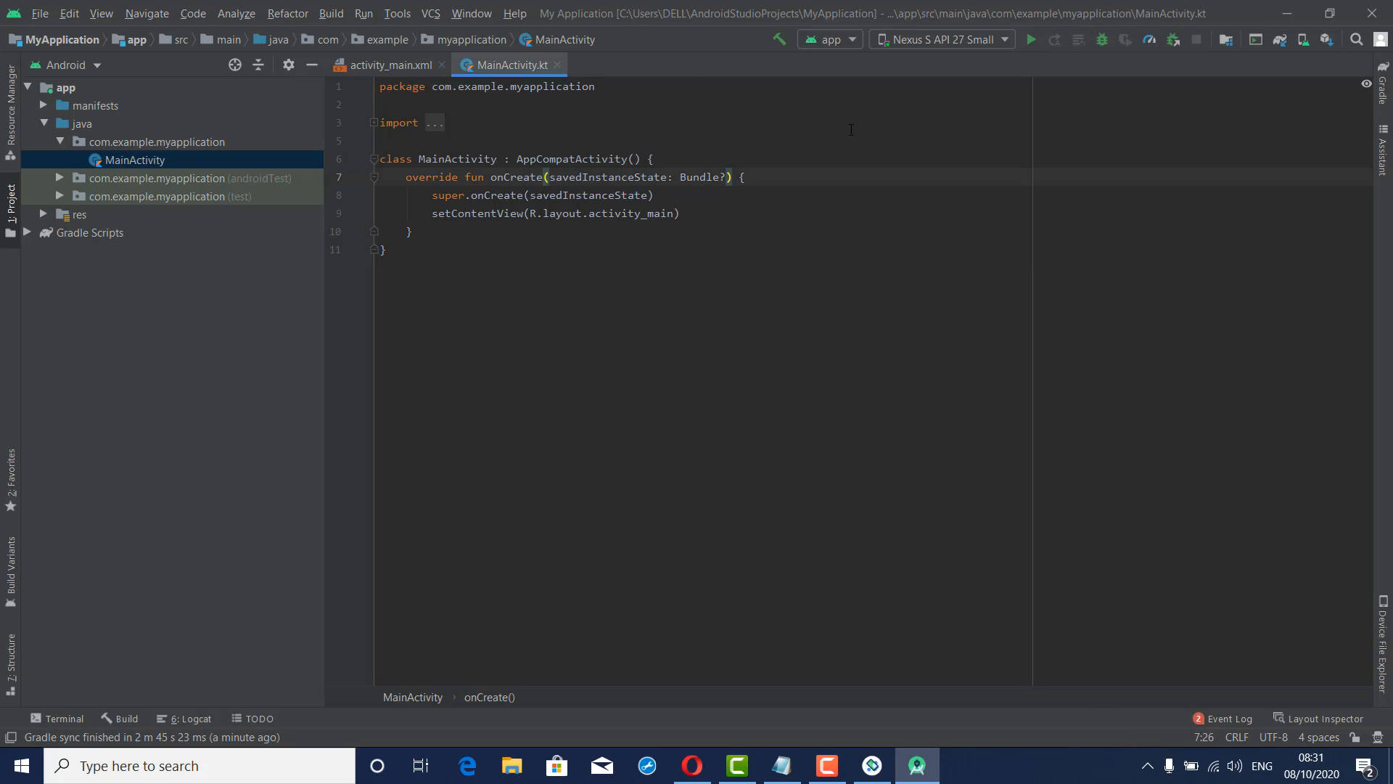
click(1033, 40)
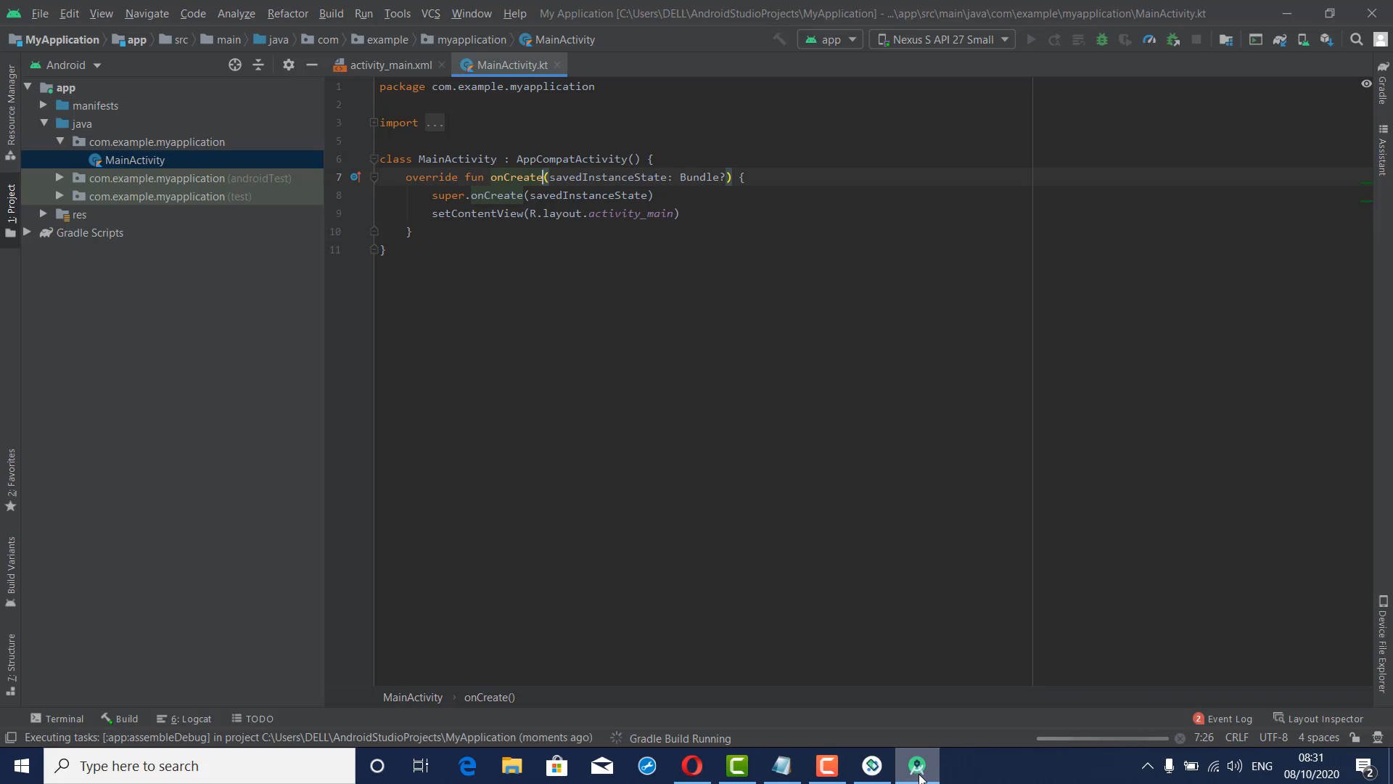
click(878, 773)
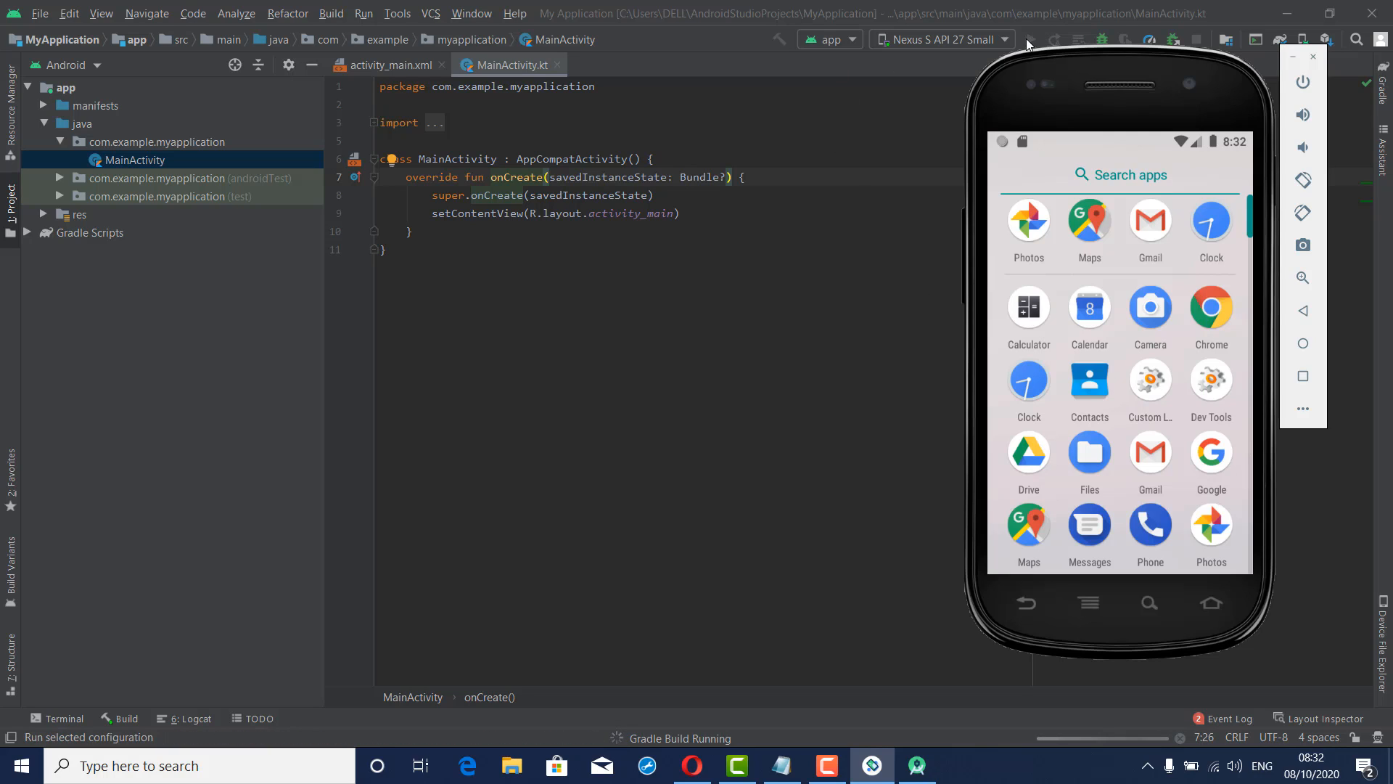
Check the running devices available as run targets and show the emulator over the project window again, dismissing the build notification
click(933, 40)
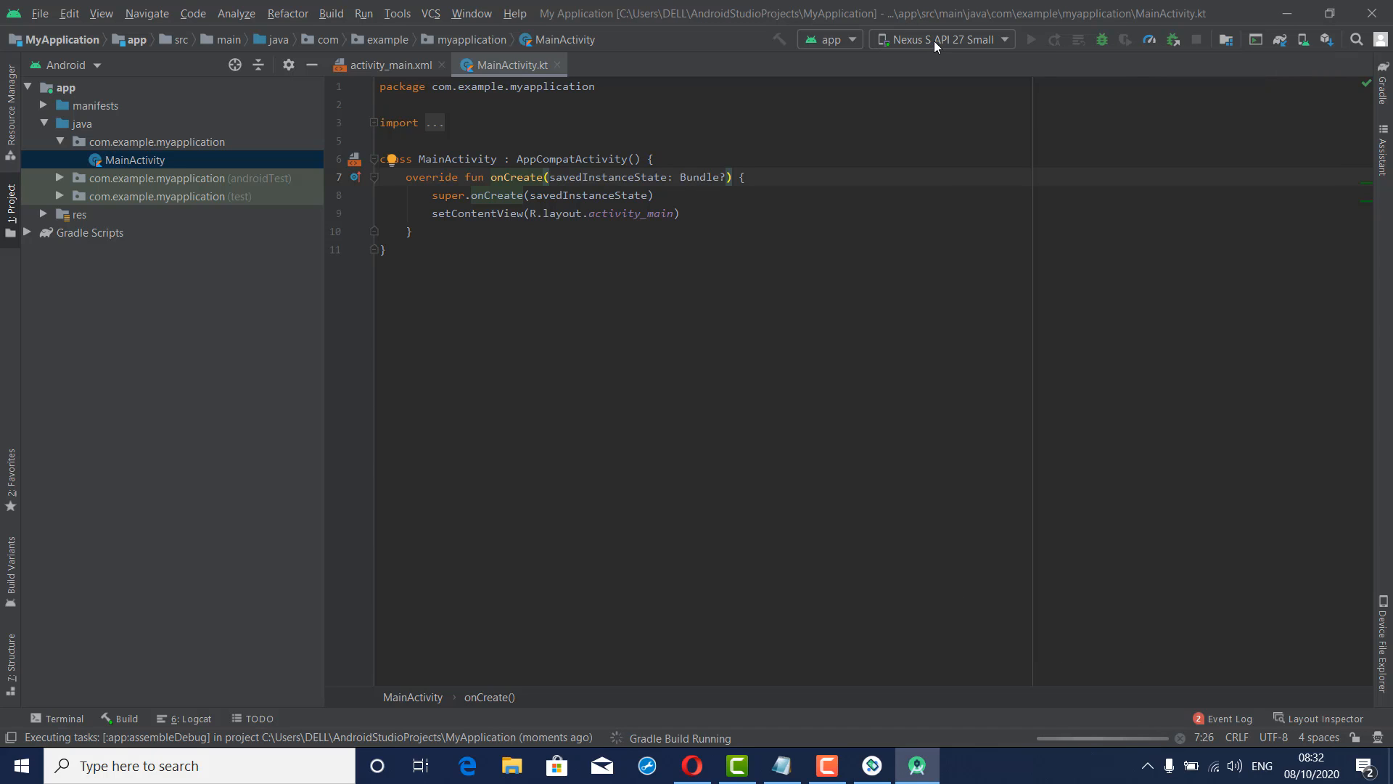
click(946, 40)
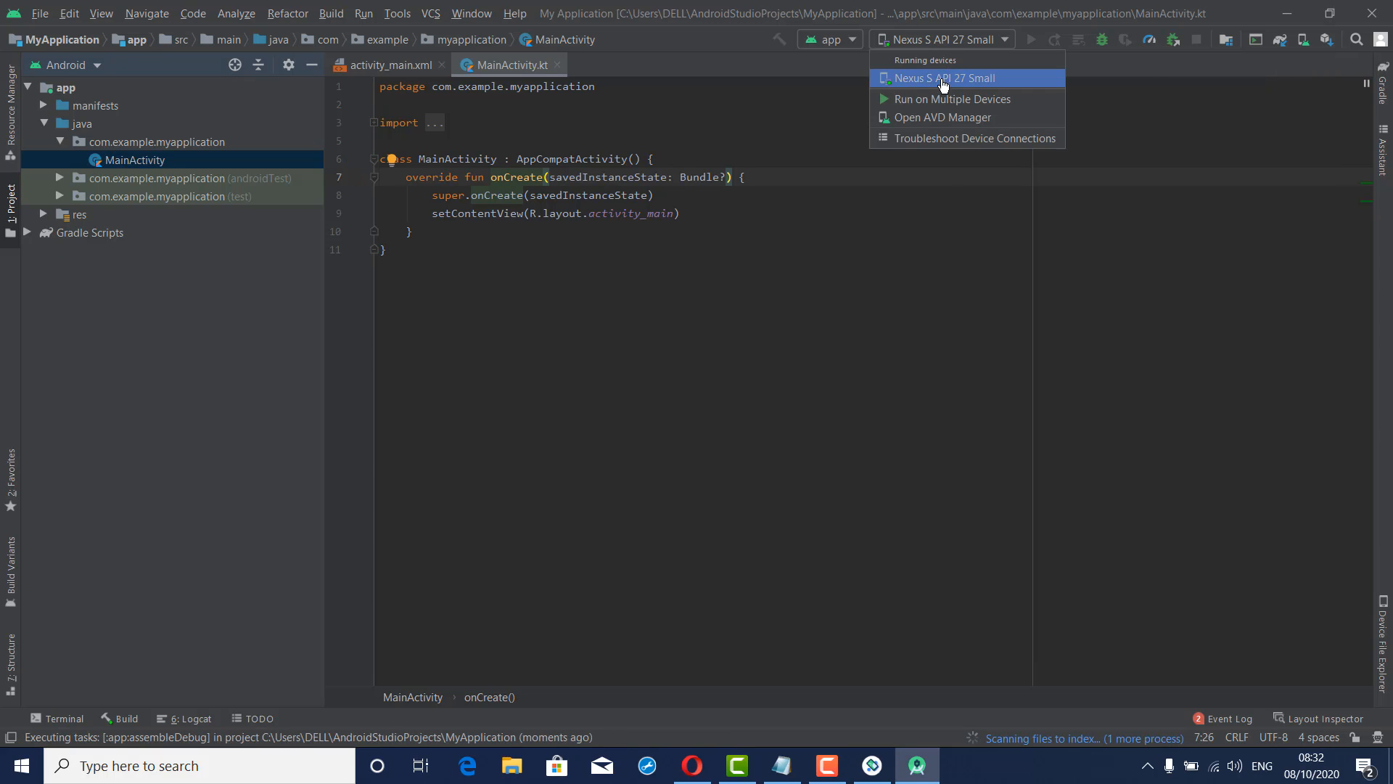
click(782, 492)
click(913, 775)
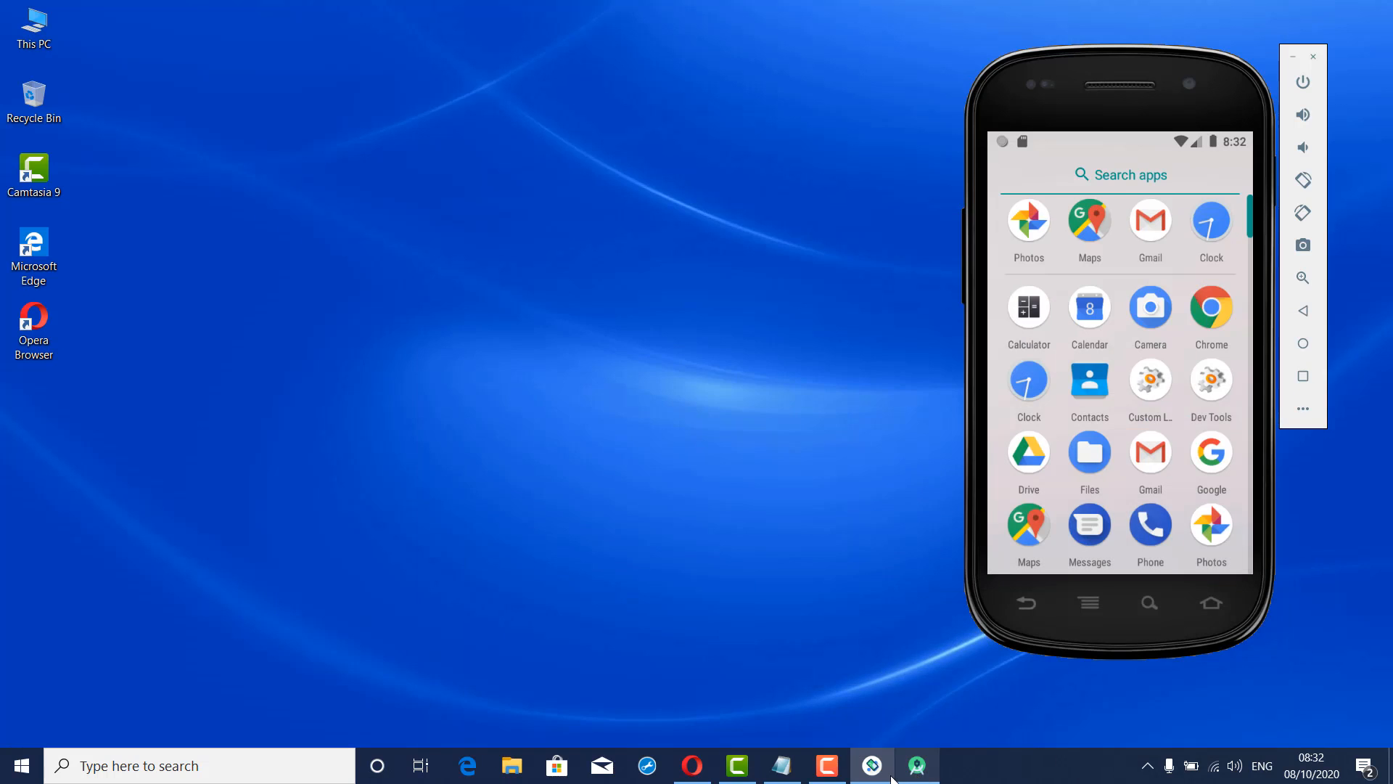
click(912, 773)
click(885, 766)
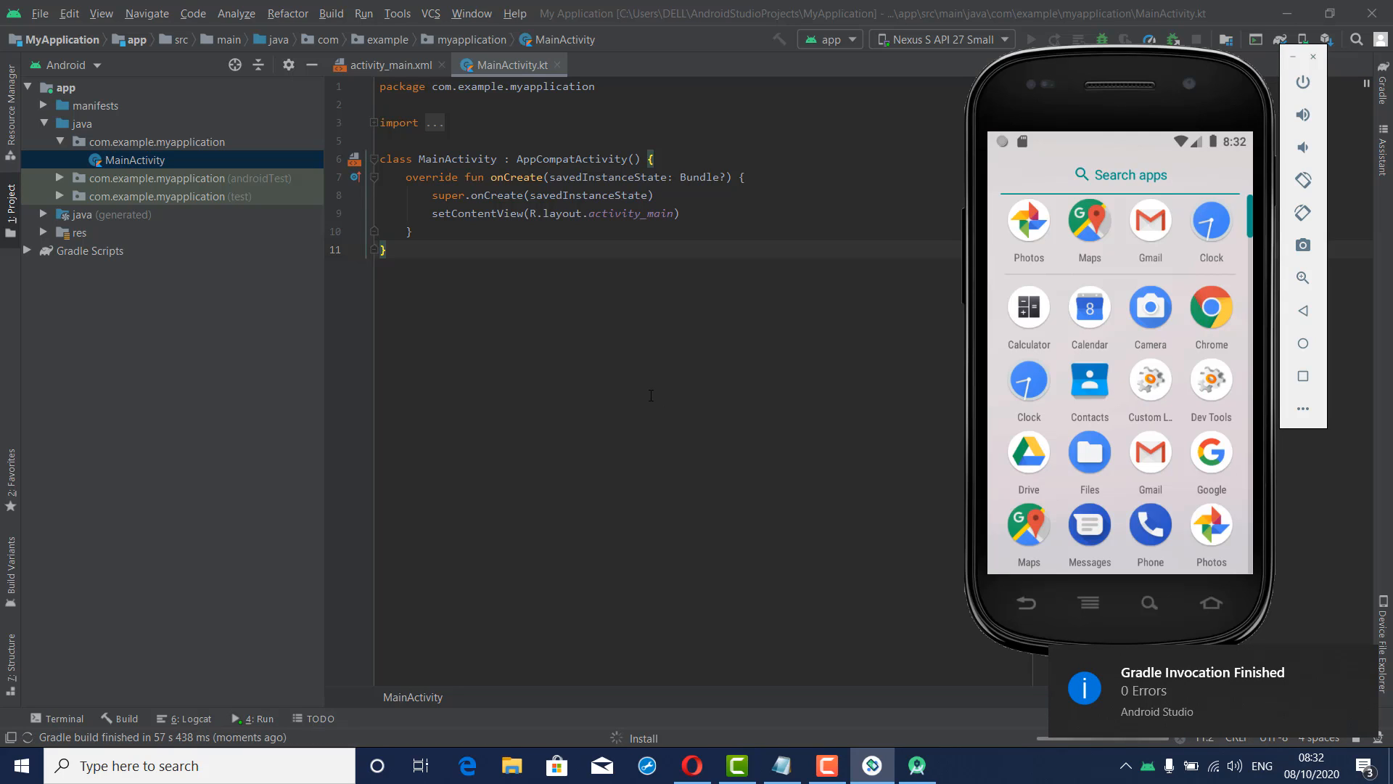
click(1361, 660)
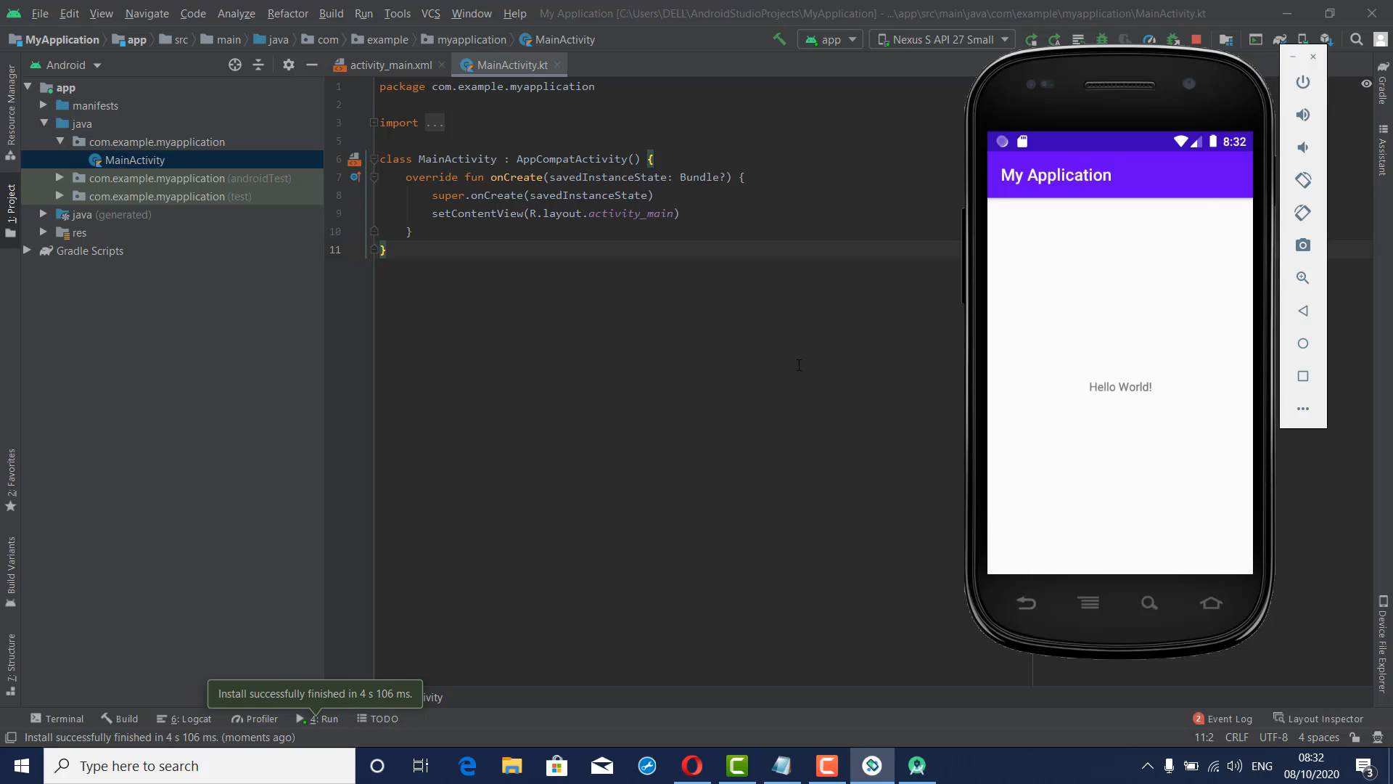
Close the MyApplication project window and confirm exiting Android Studio
click(787, 327)
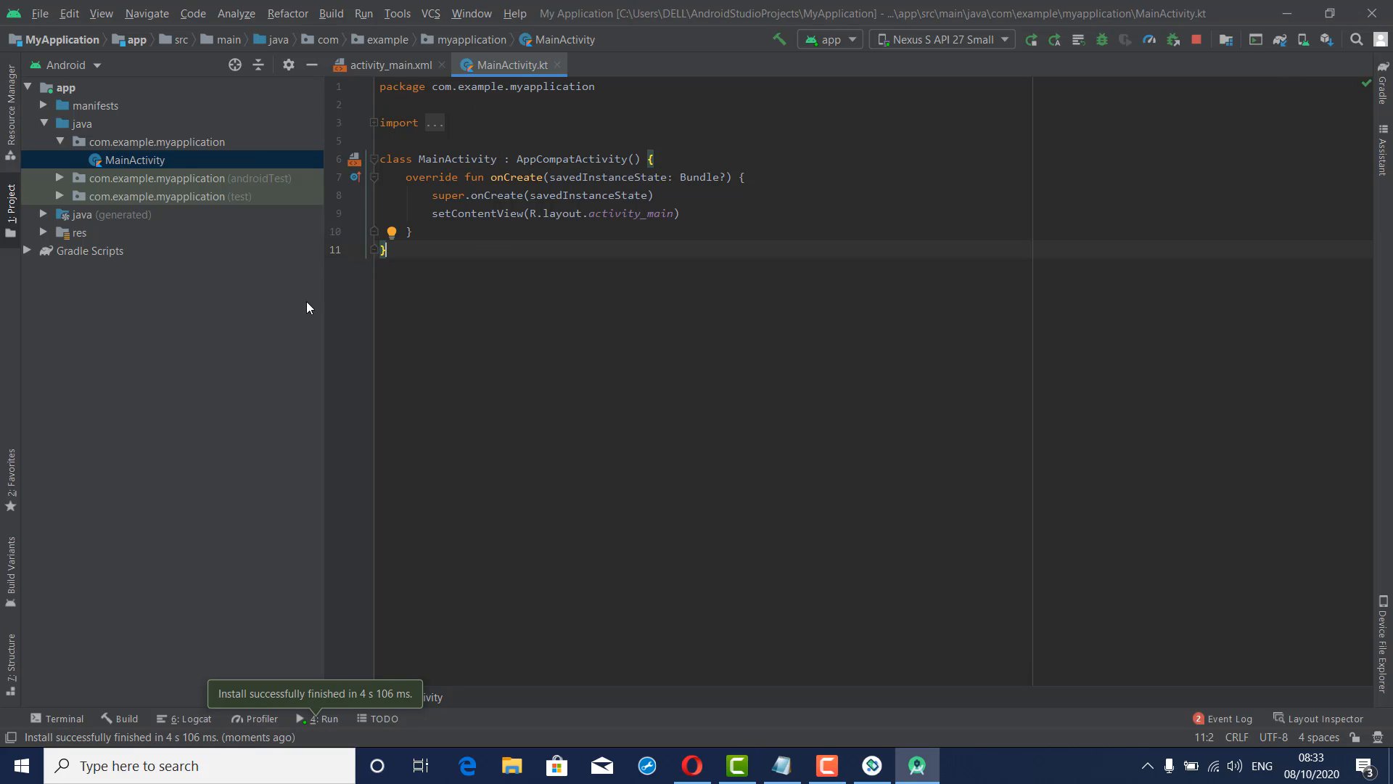
click(1381, 16)
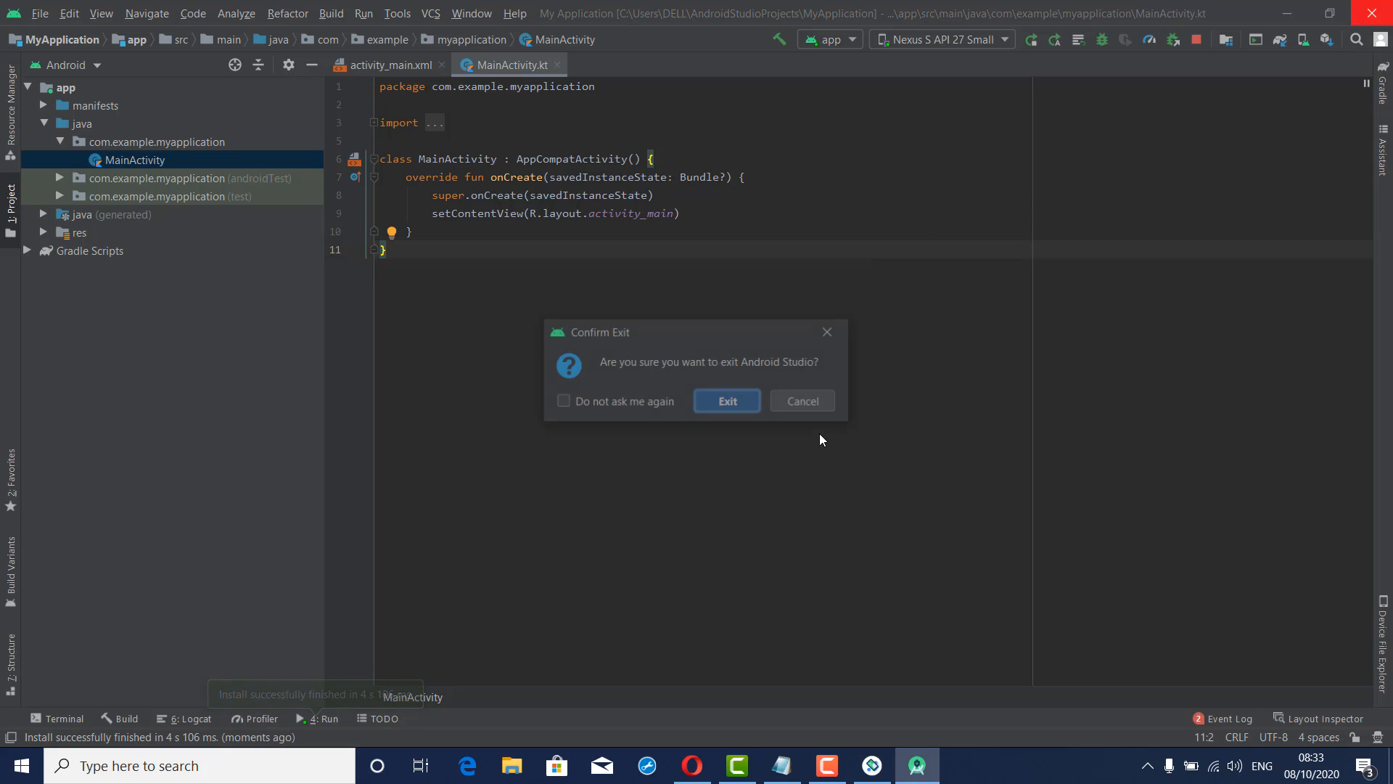
click(713, 409)
click(704, 403)
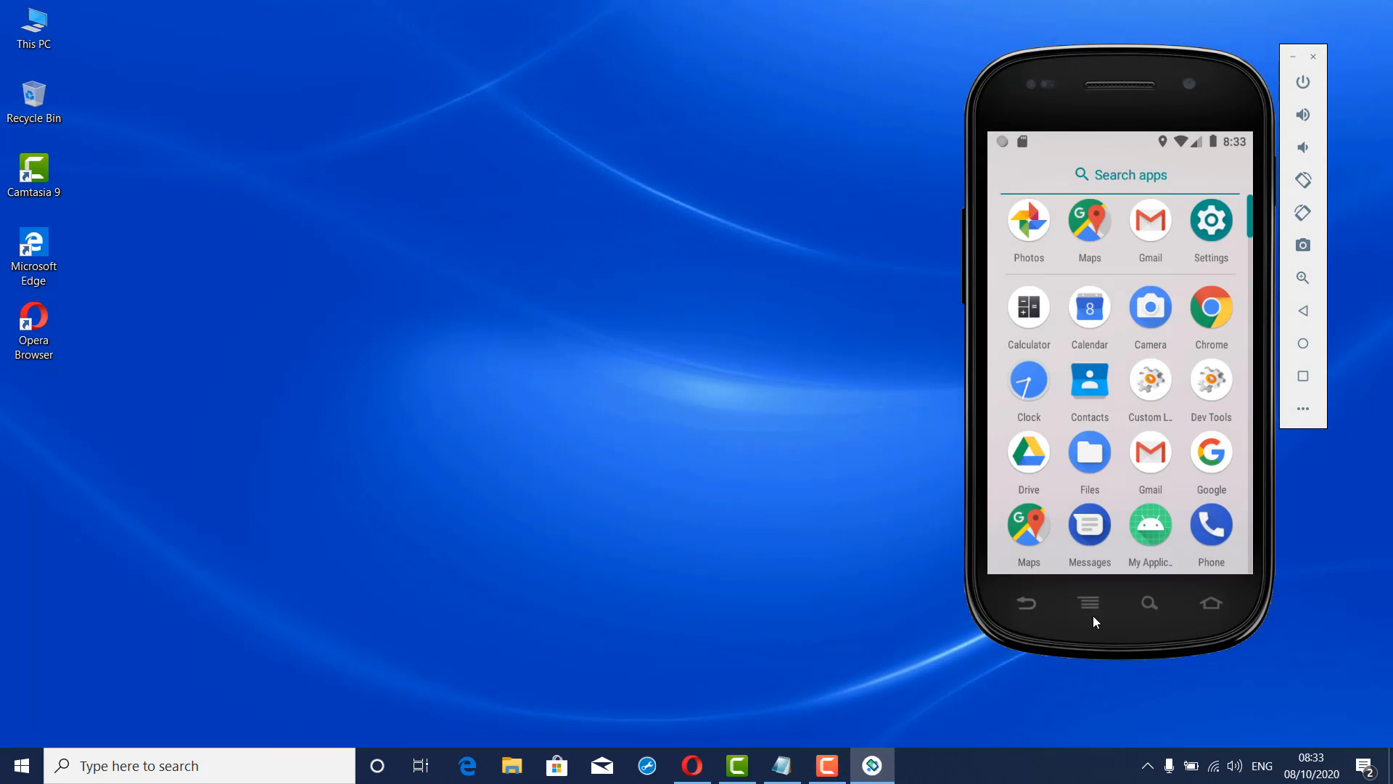
Return the emulated phone to its home screen and close the emulator
click(1177, 607)
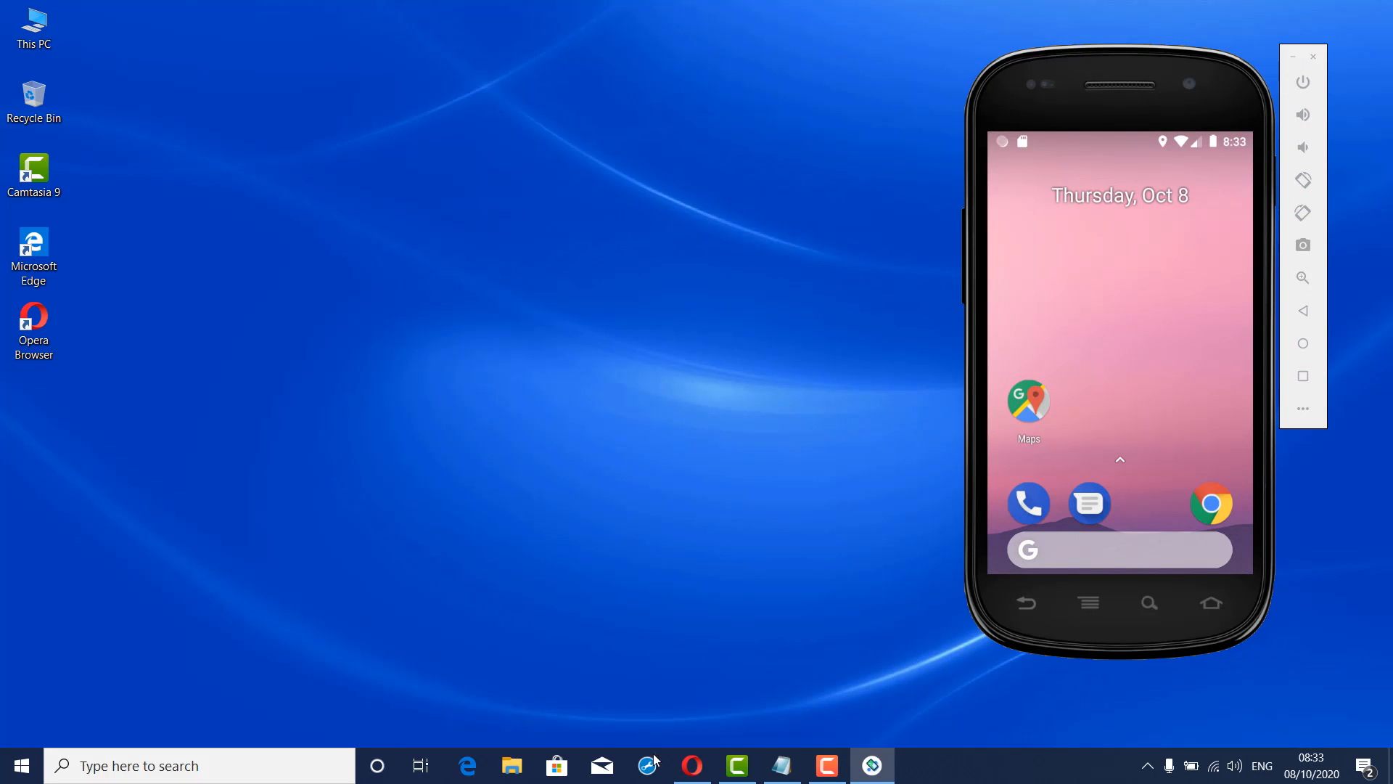
click(751, 768)
click(747, 774)
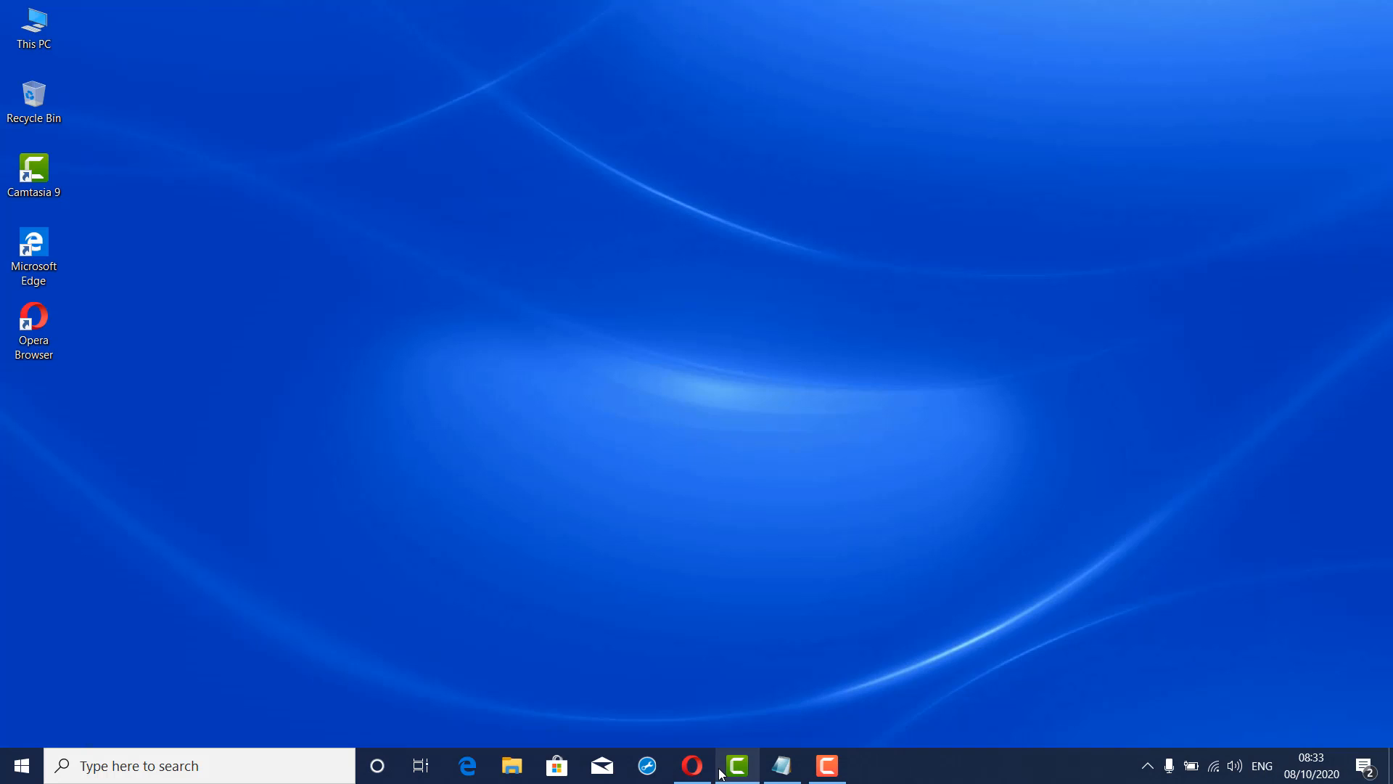
Review the installation checklist in Notepad, highlighting the Install Flutter SDK item, and return to the Opera browser
click(744, 773)
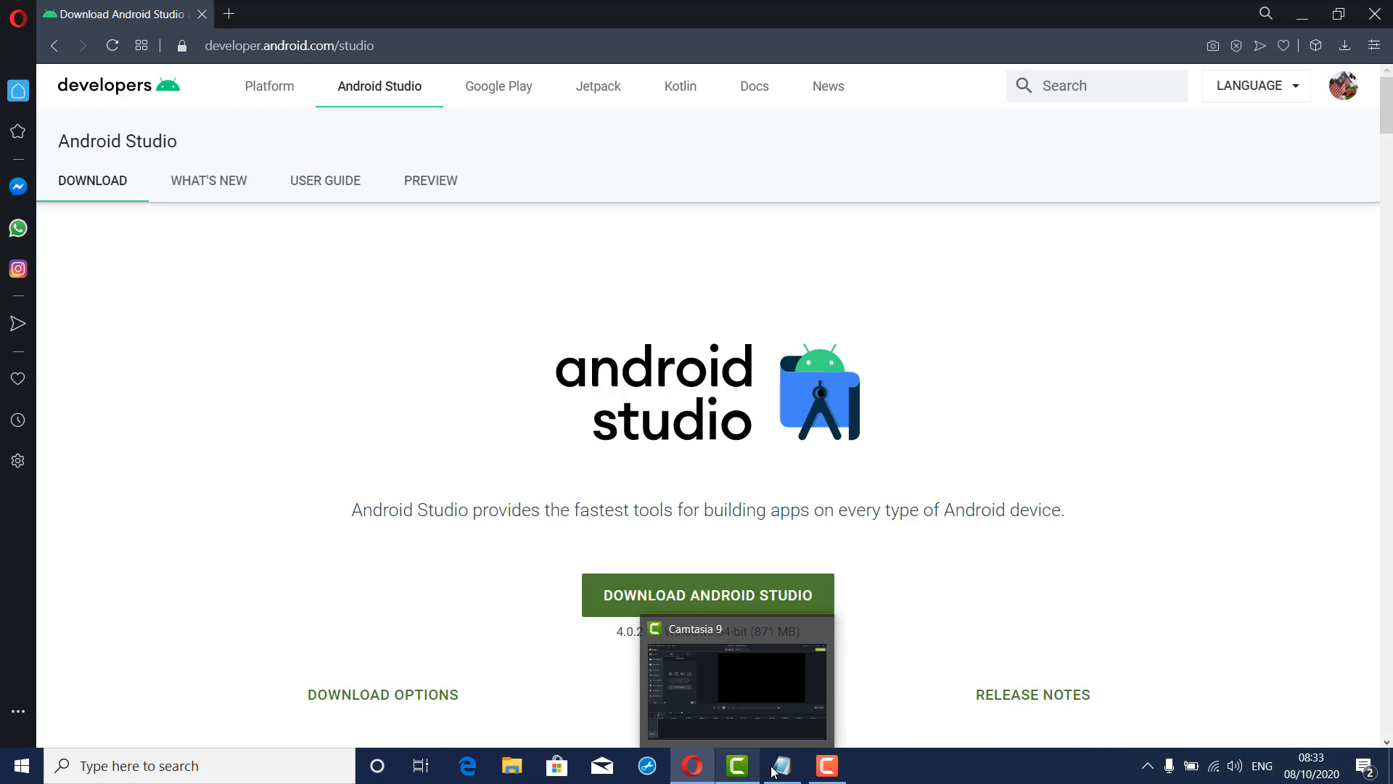
click(815, 774)
click(815, 773)
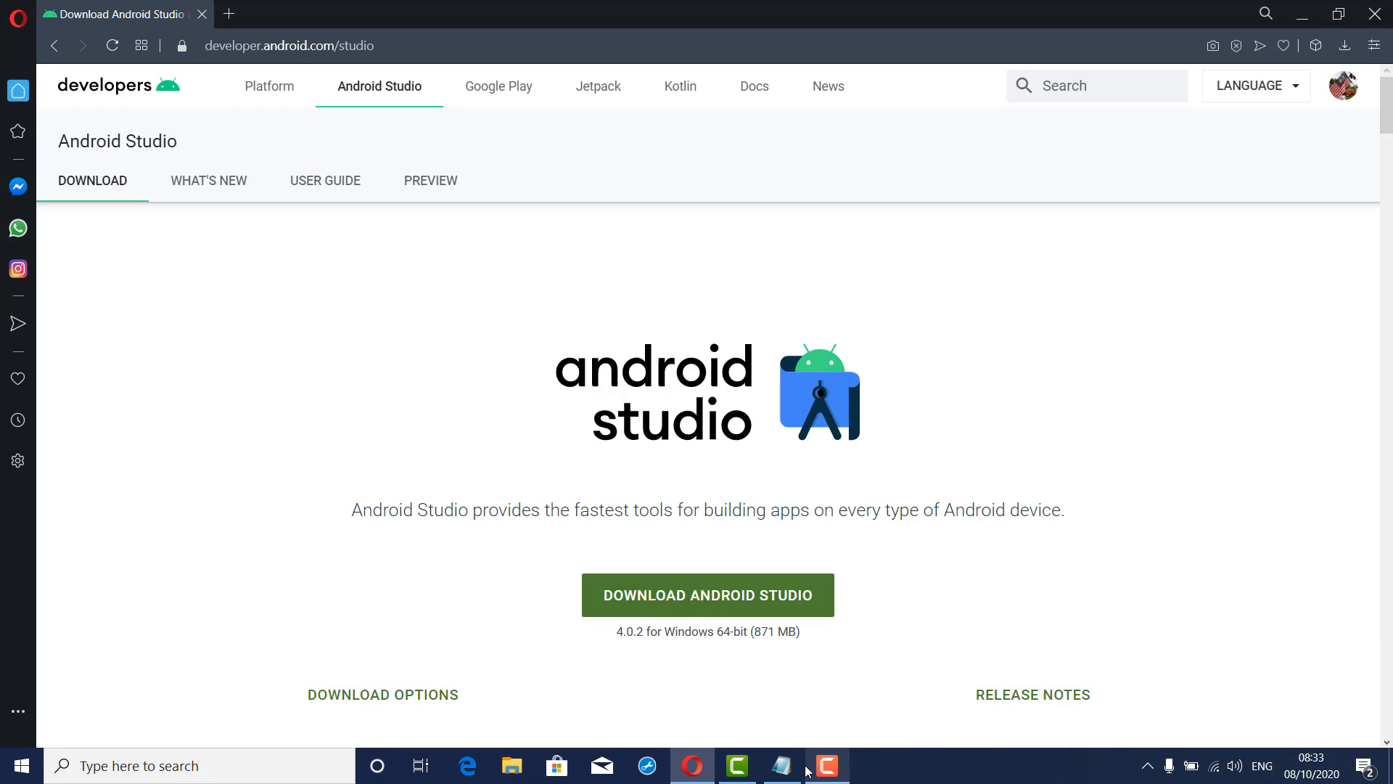
click(781, 767)
click(396, 95)
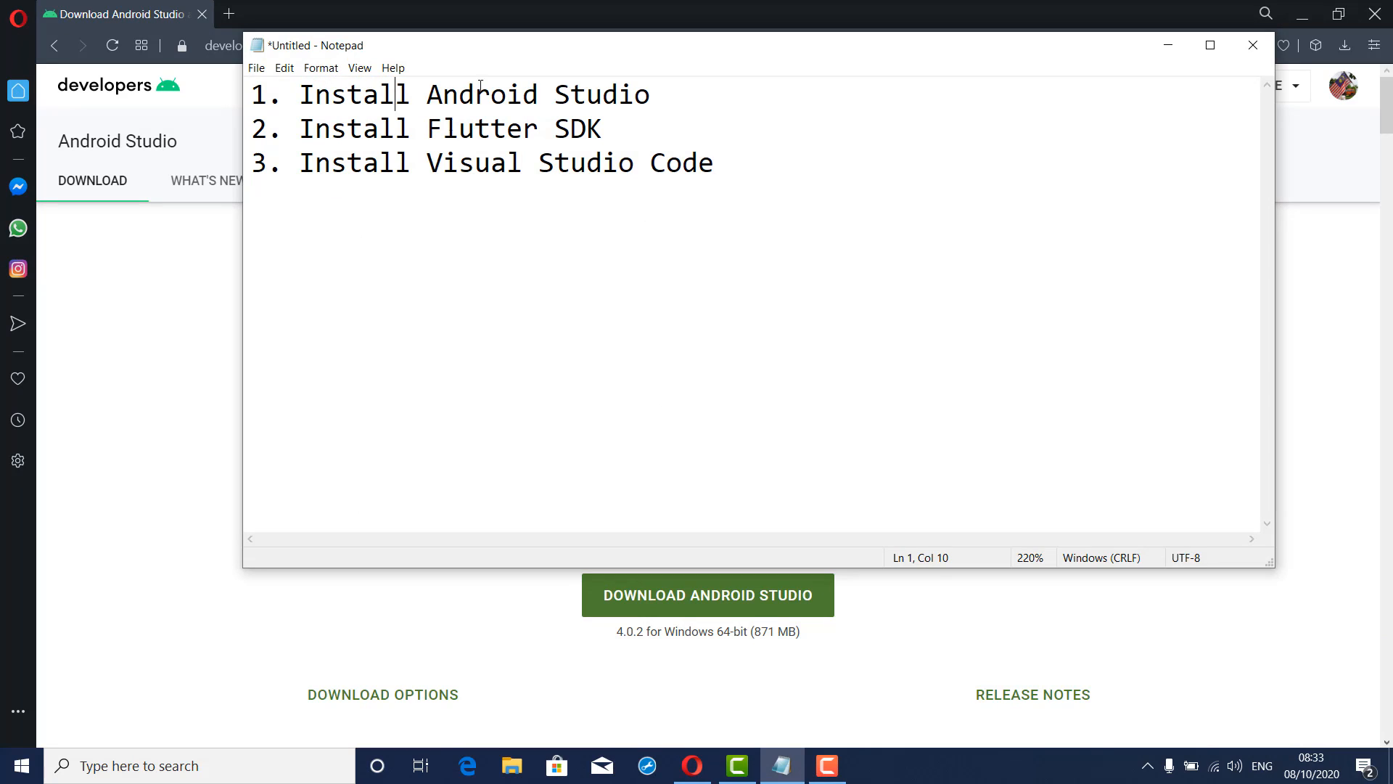
drag(300, 128, 625, 128)
click(124, 413)
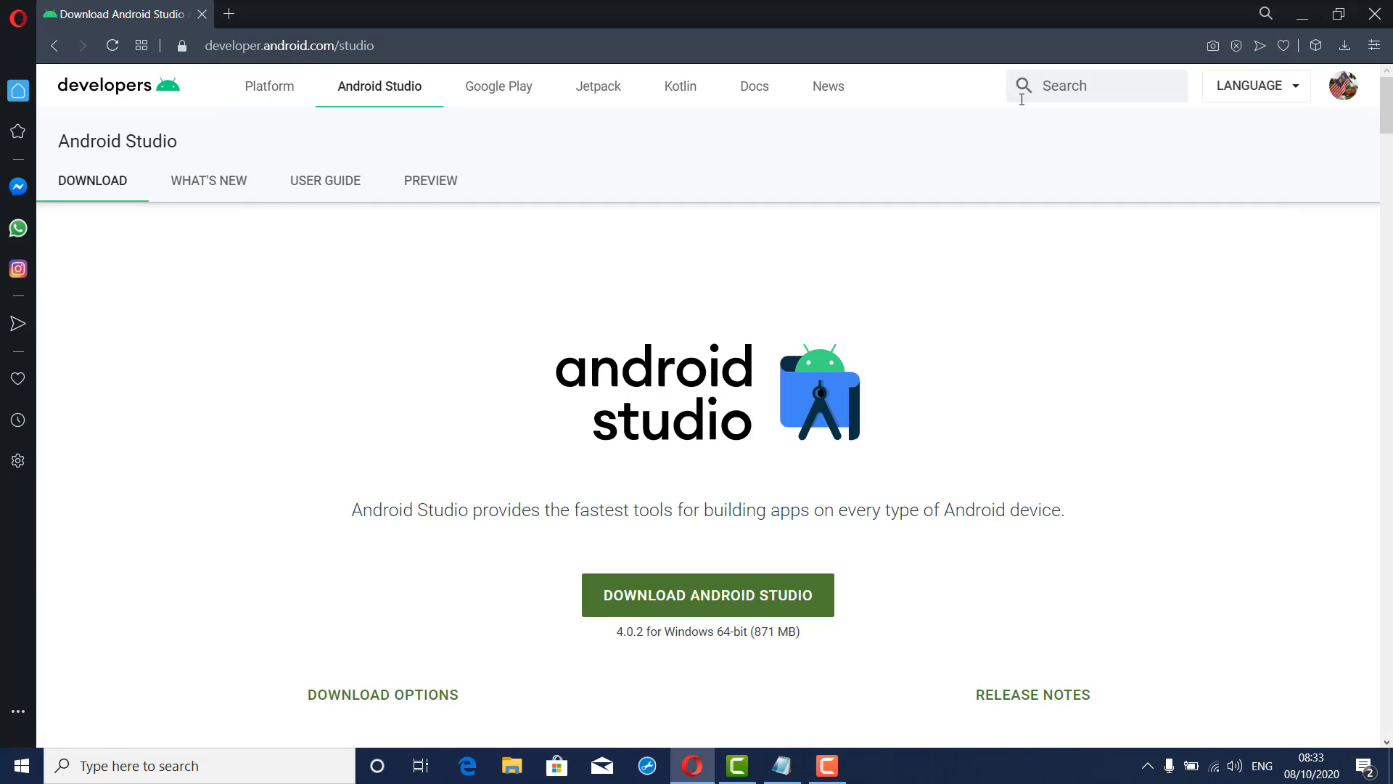
Search the web for "flutter download" and open the Install page on flutter.dev
click(439, 35)
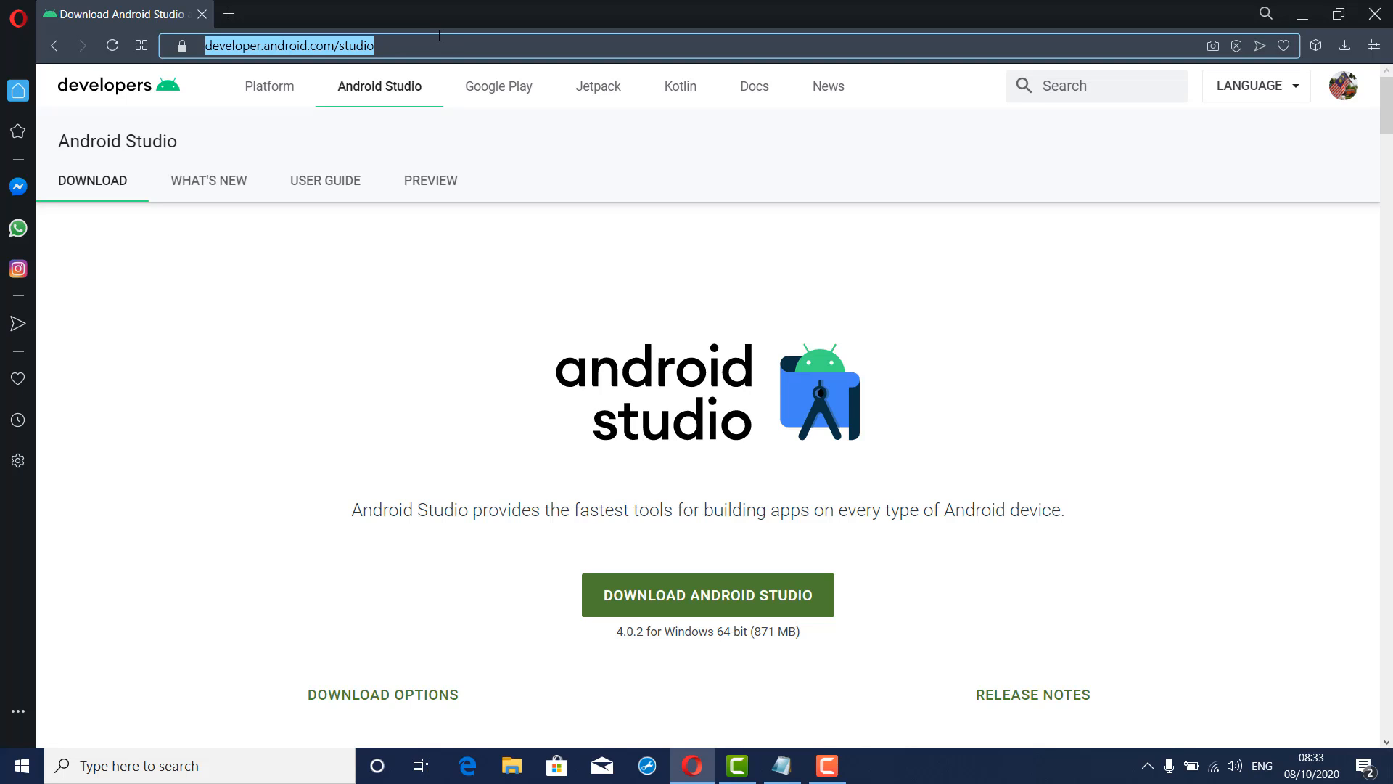
text(flutt)
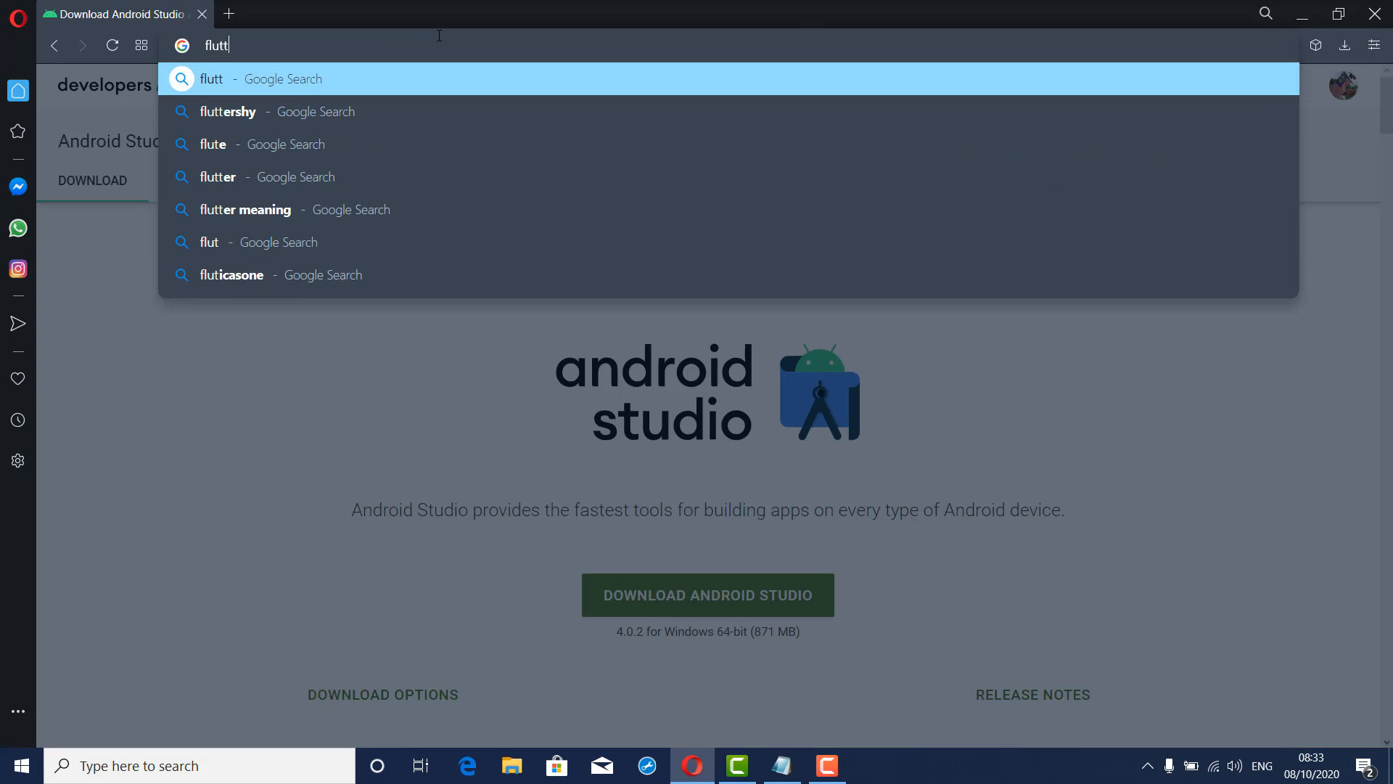
text(er download)
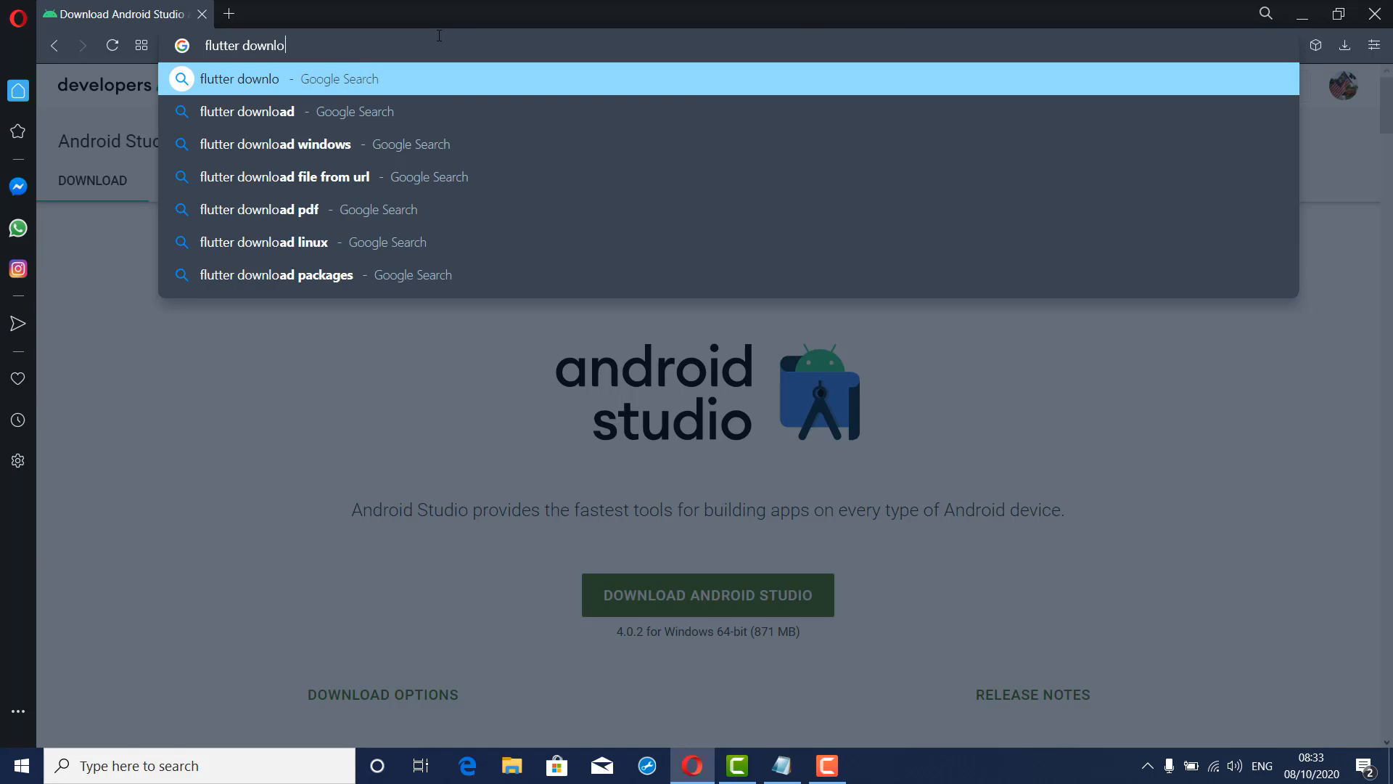
key(Return)
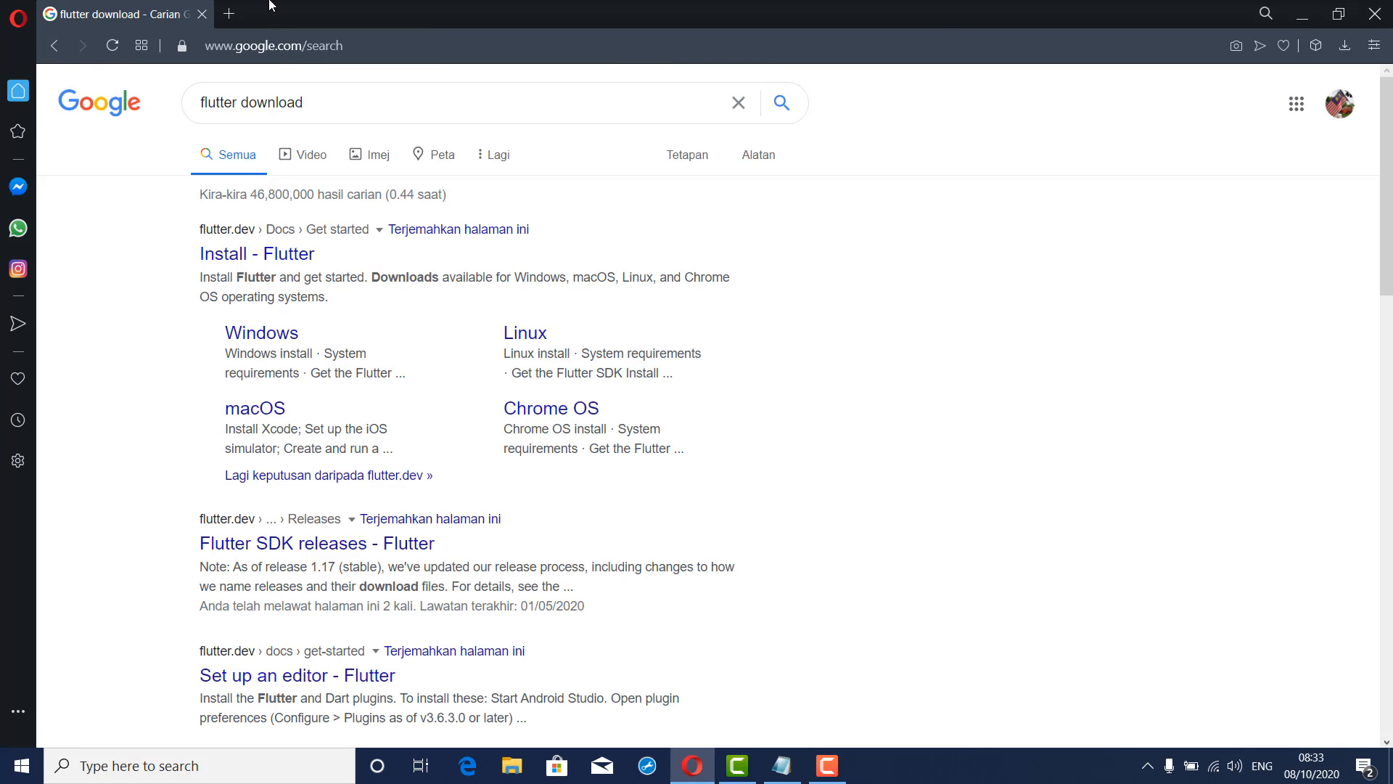
click(239, 254)
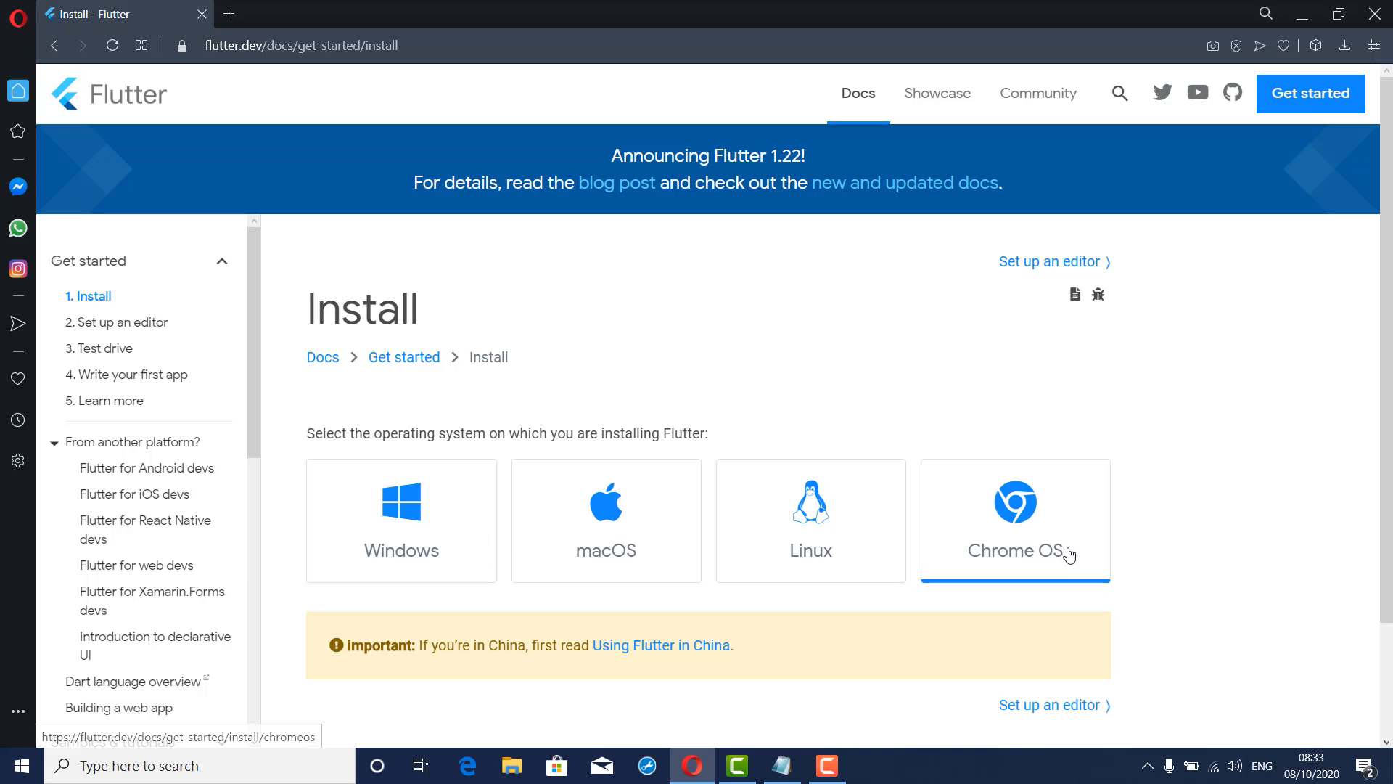
Open the Windows installation instructions and go to the Get the Flutter SDK section
scroll(803, 517, down, 3)
click(375, 408)
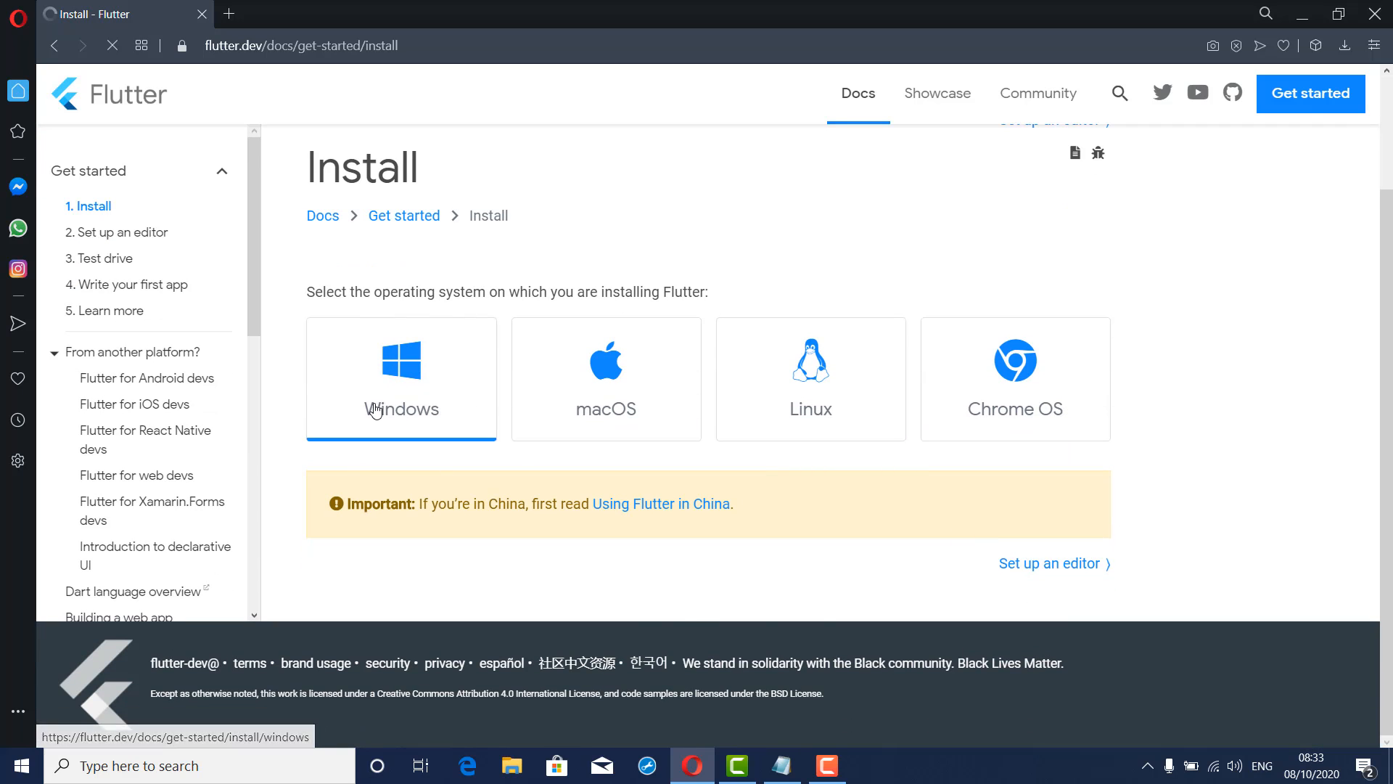
scroll(878, 532, down, 5)
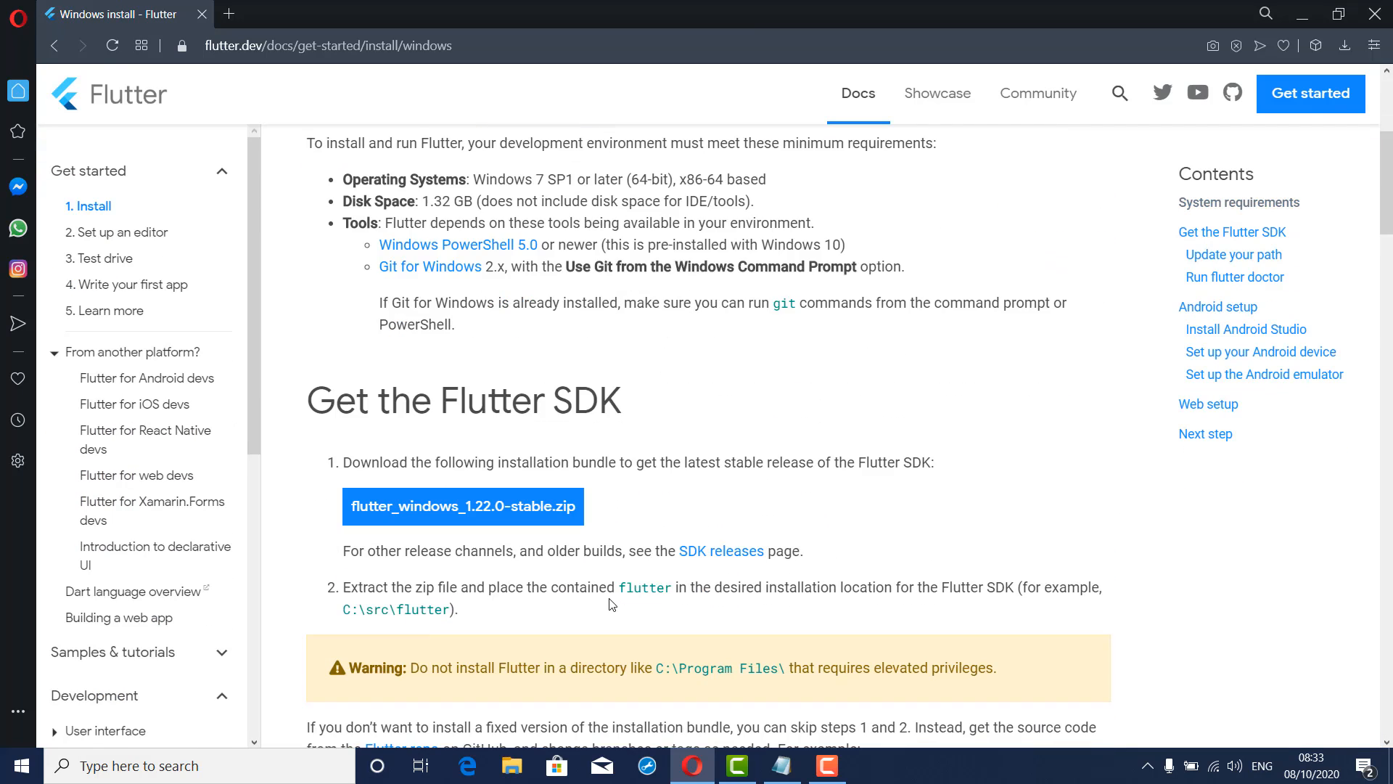
scroll(872, 523, down, 2)
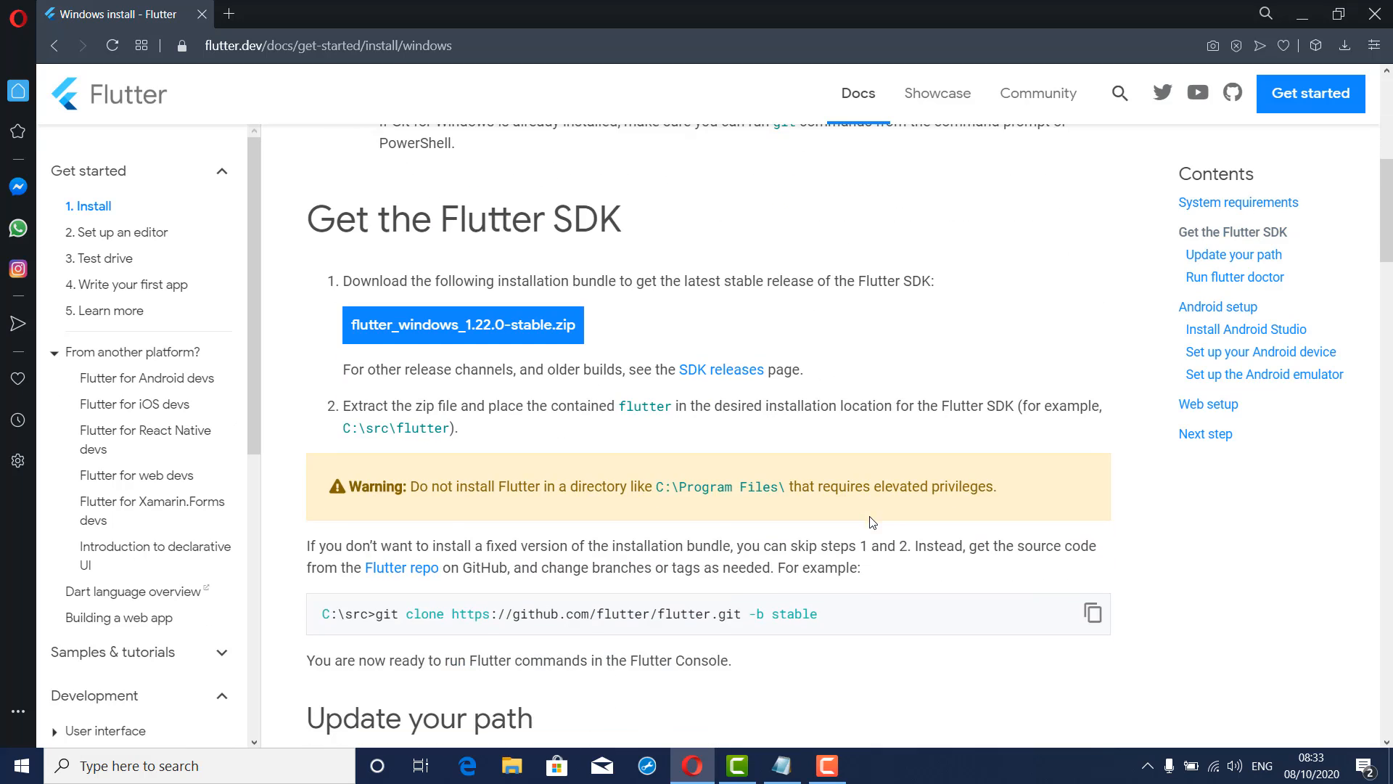
scroll(878, 518, up, 1)
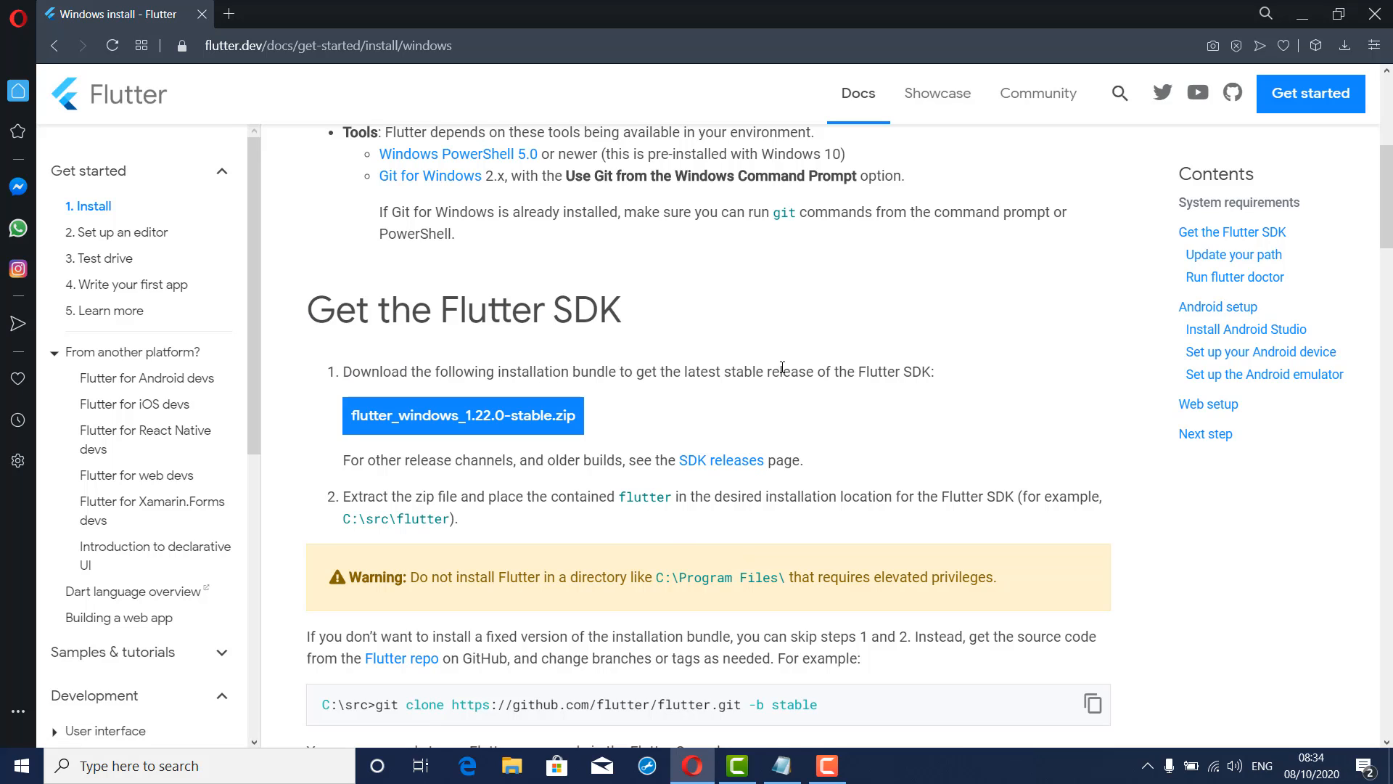
Examine the alternative git clone command for the Flutter repo, then go back to the flutter_windows_1.22.0-stable.zip download
scroll(814, 453, down, 2)
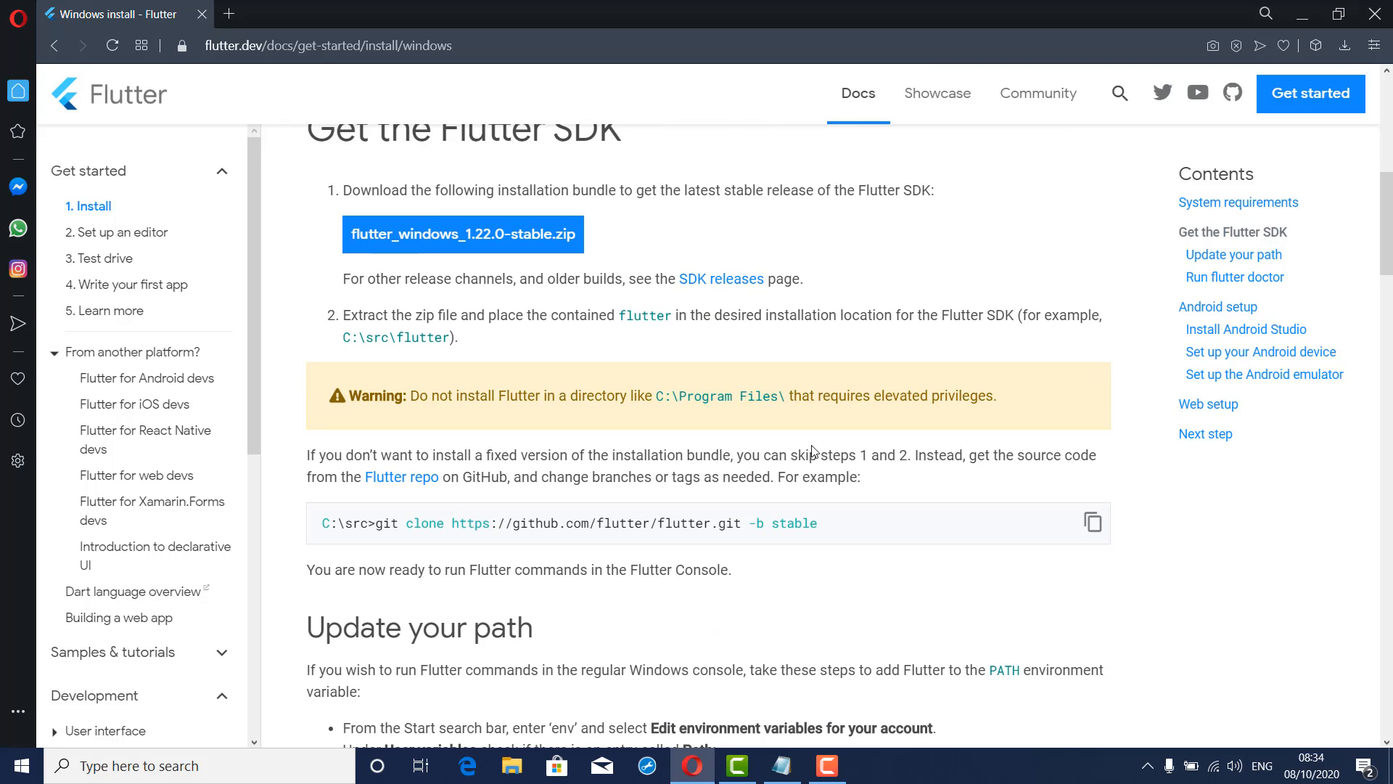
double_click(386, 521)
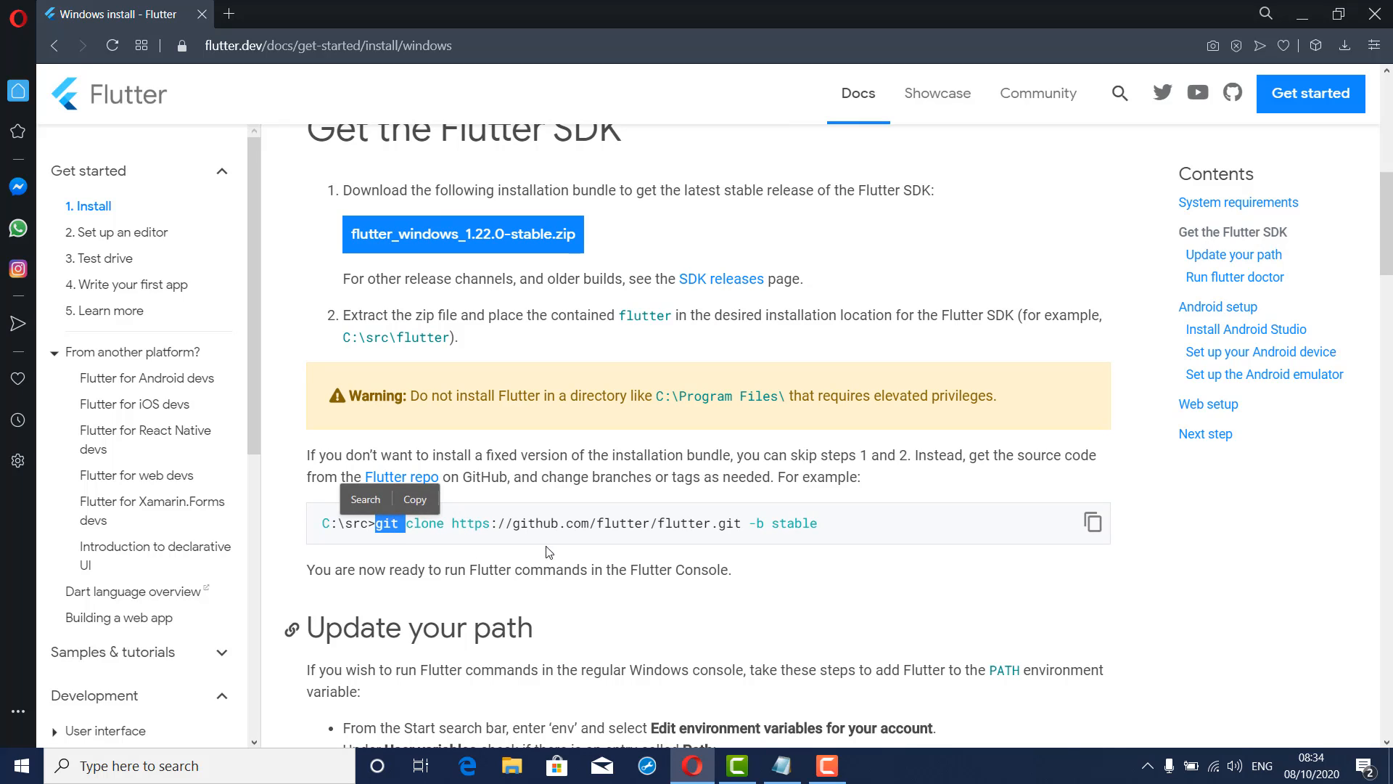
click(386, 521)
double_click(384, 525)
click(511, 477)
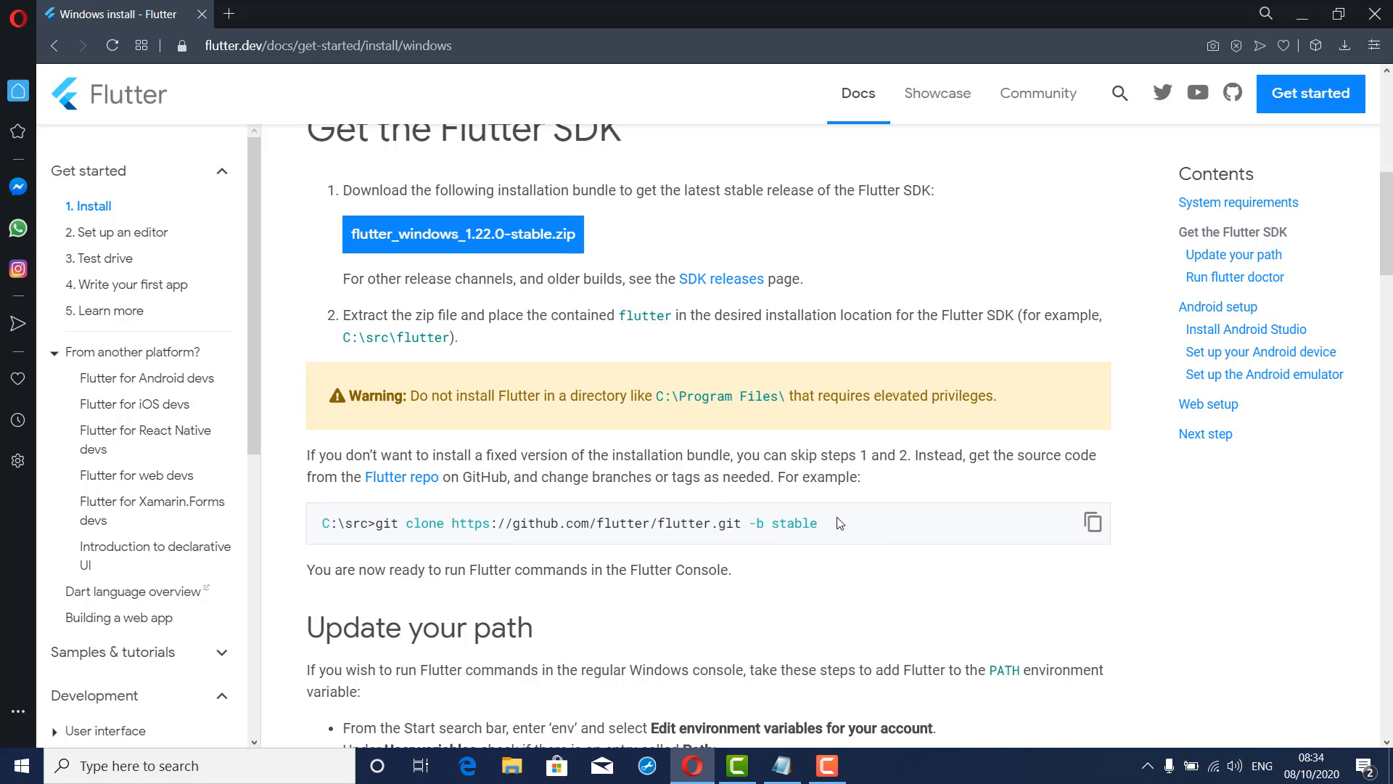
scroll(508, 454, up, 2)
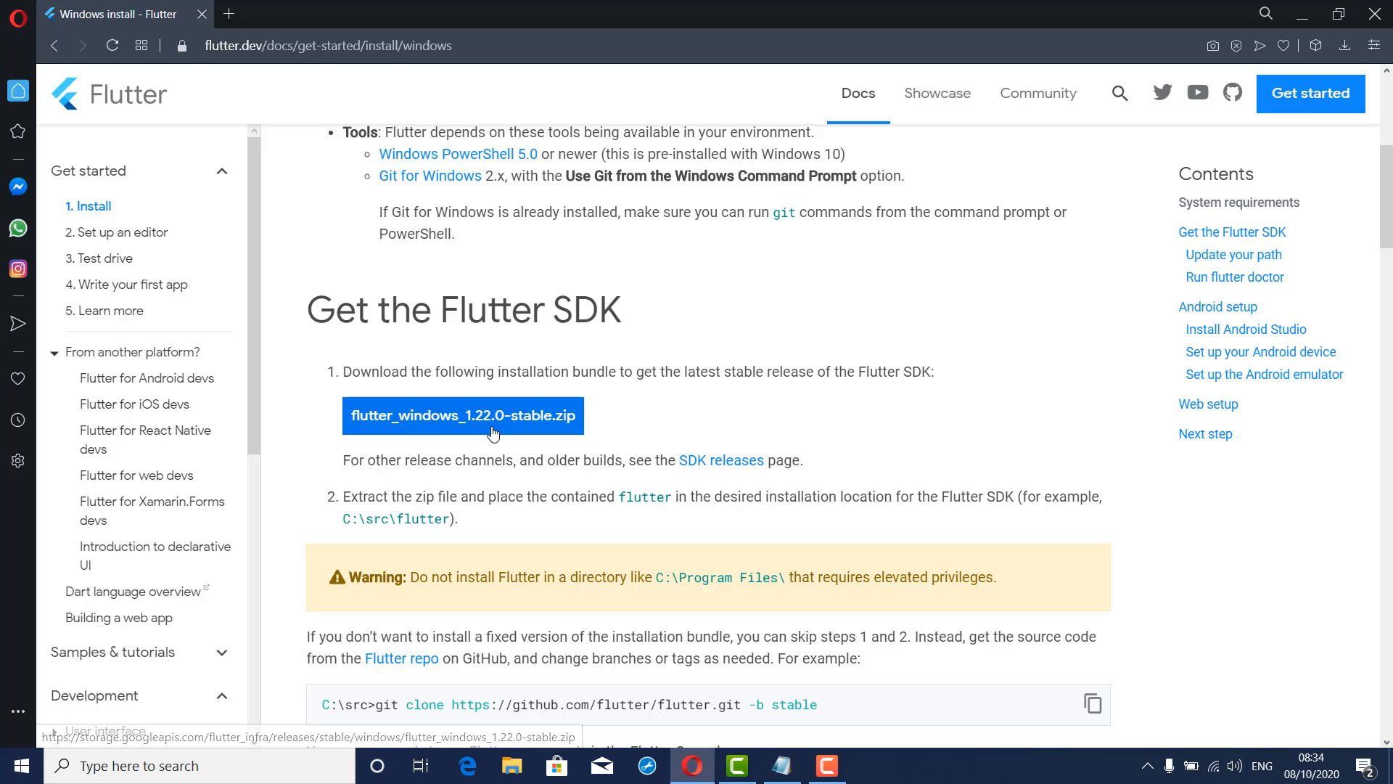
Open a Command Prompt, run git to check whether Git is installed, and close the window
scroll(316, 512, down, 3)
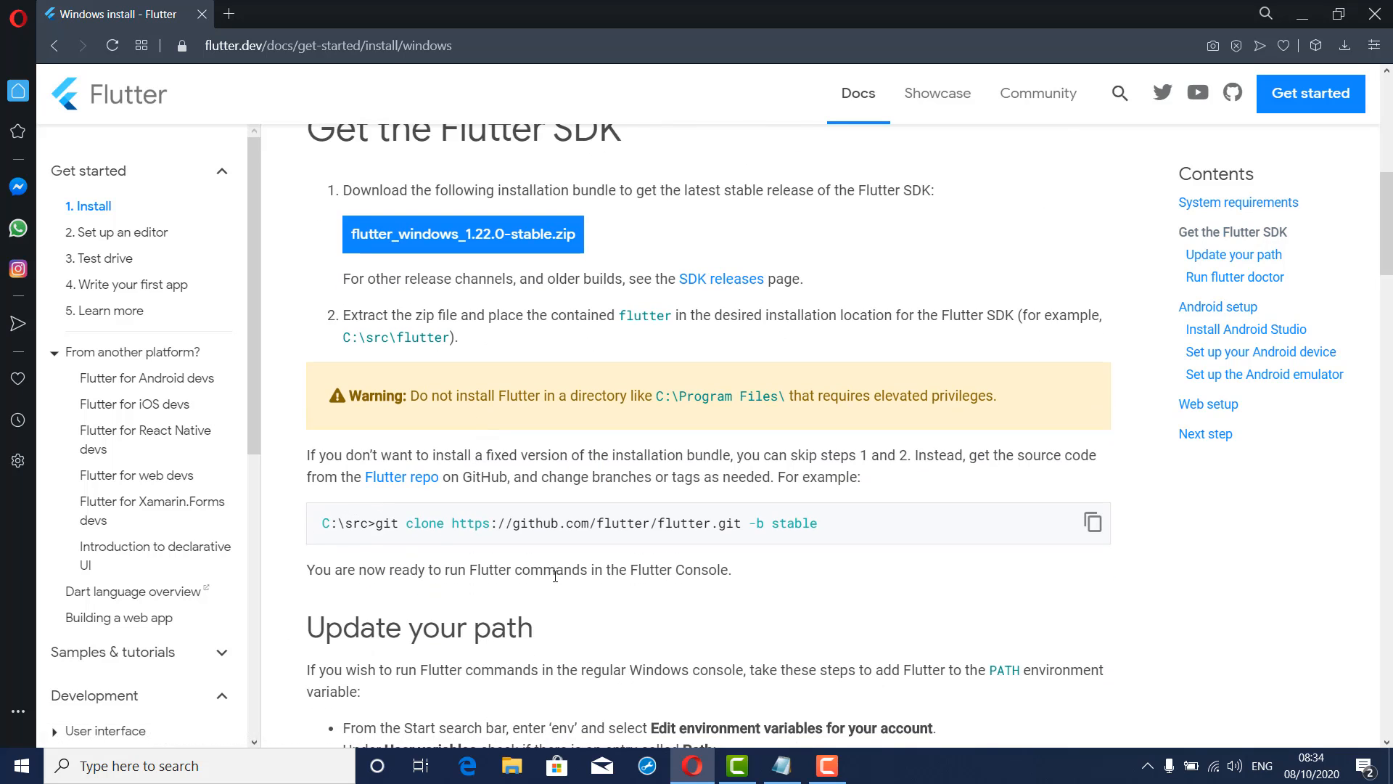
key(super)
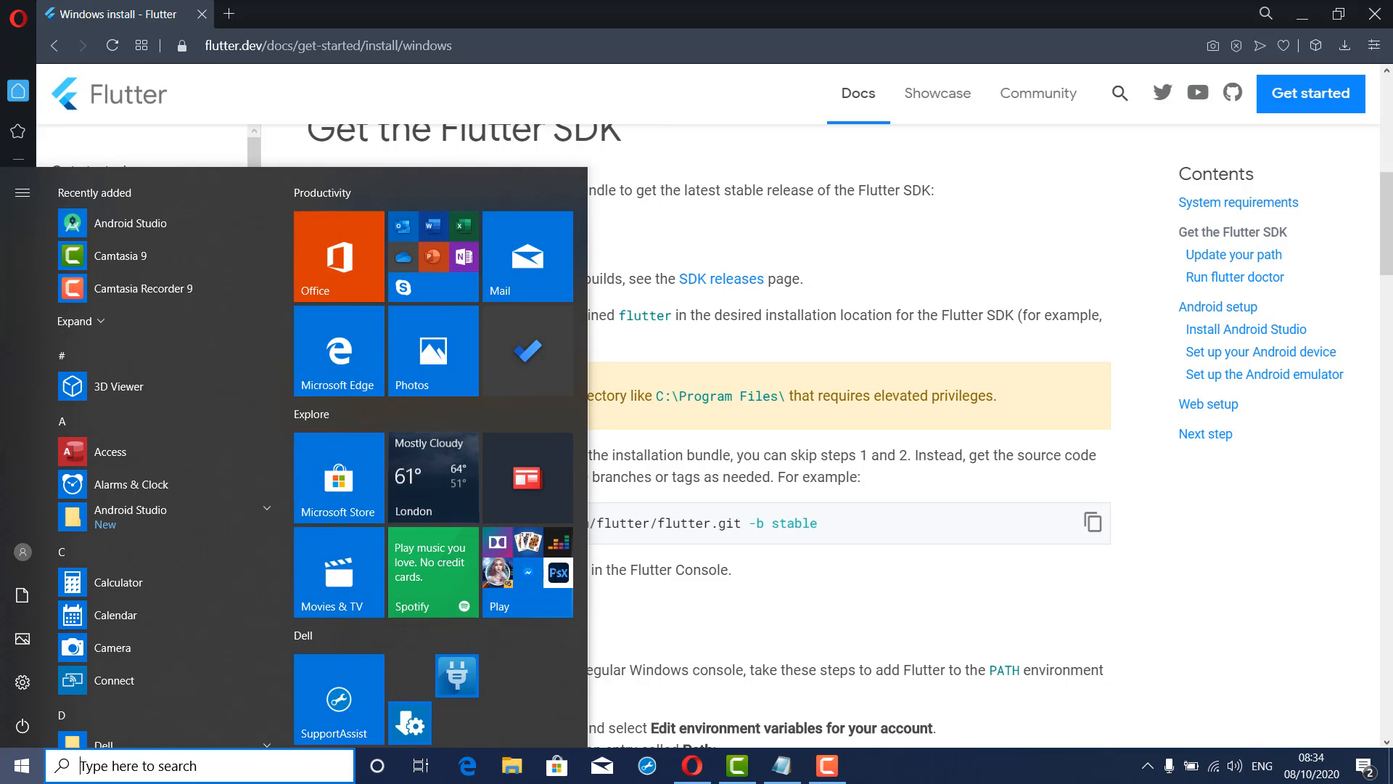
text(cmd)
key(Return)
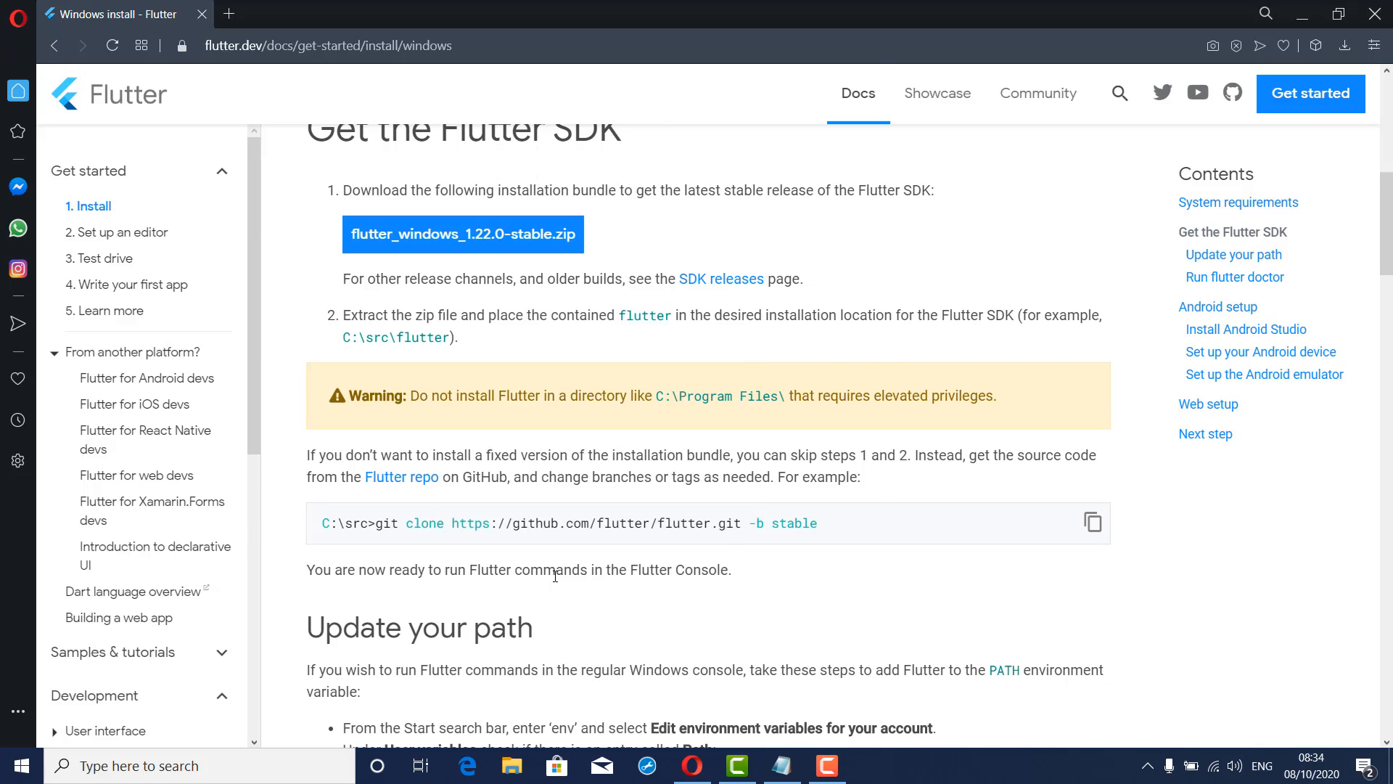
text(git)
key(Return)
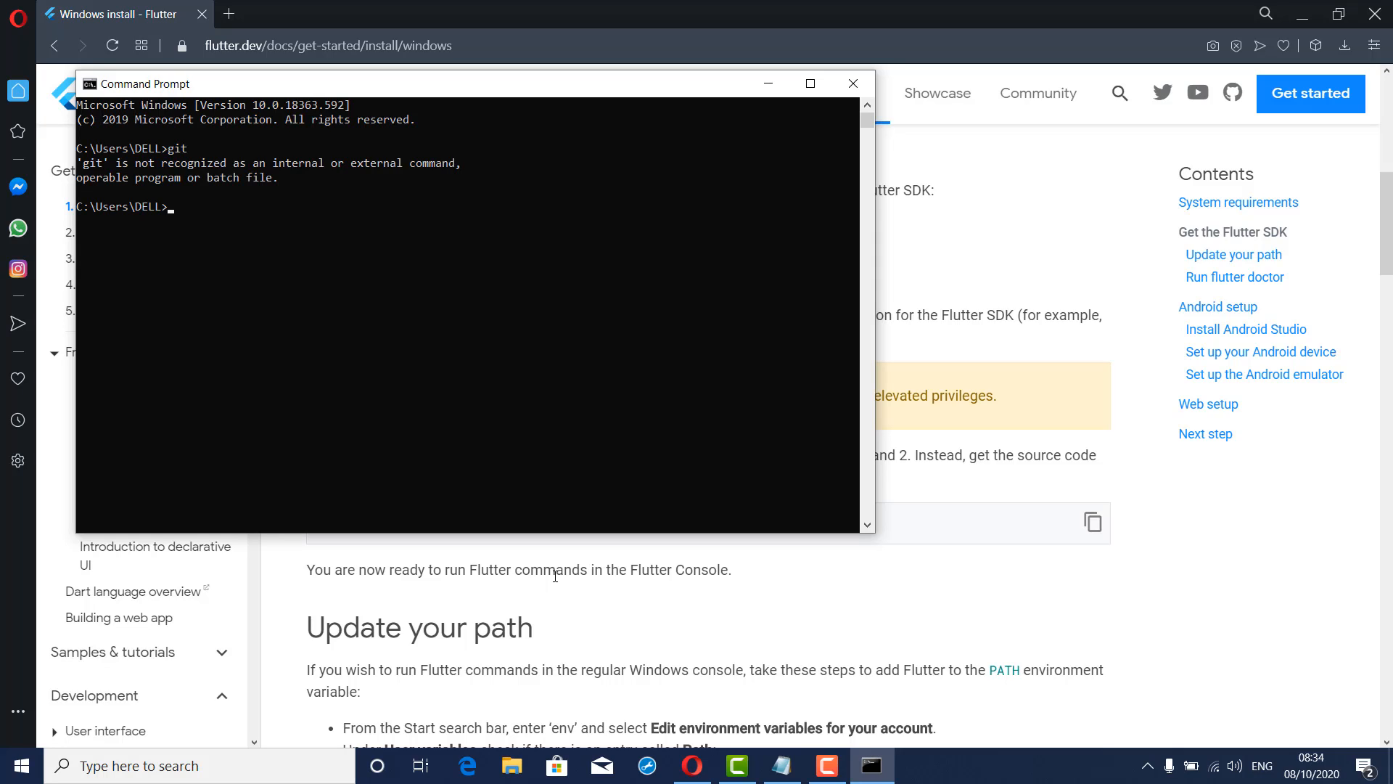
click(854, 83)
Download the flutter_windows_1.22.0-stable.zip installation bundle from the Get the Flutter SDK section
scroll(620, 410, up, 4)
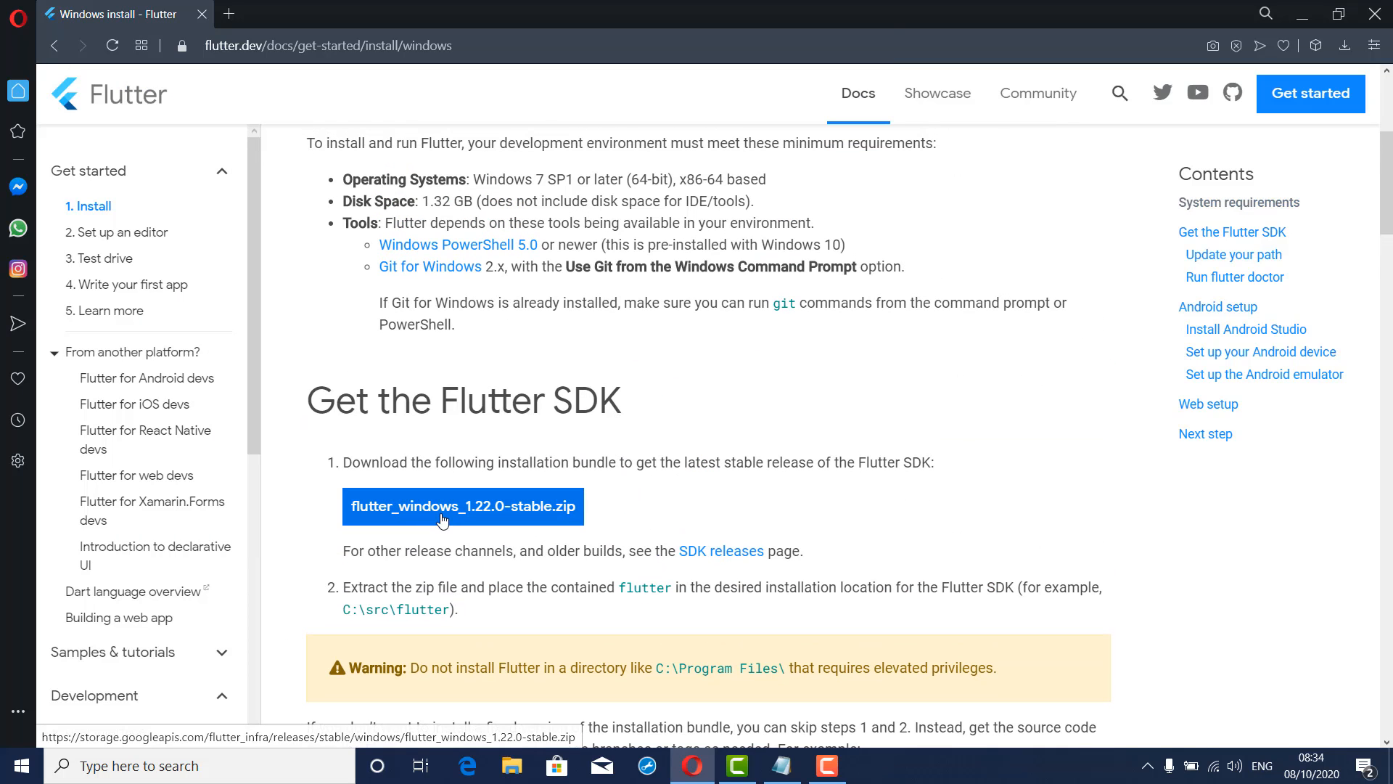
click(526, 515)
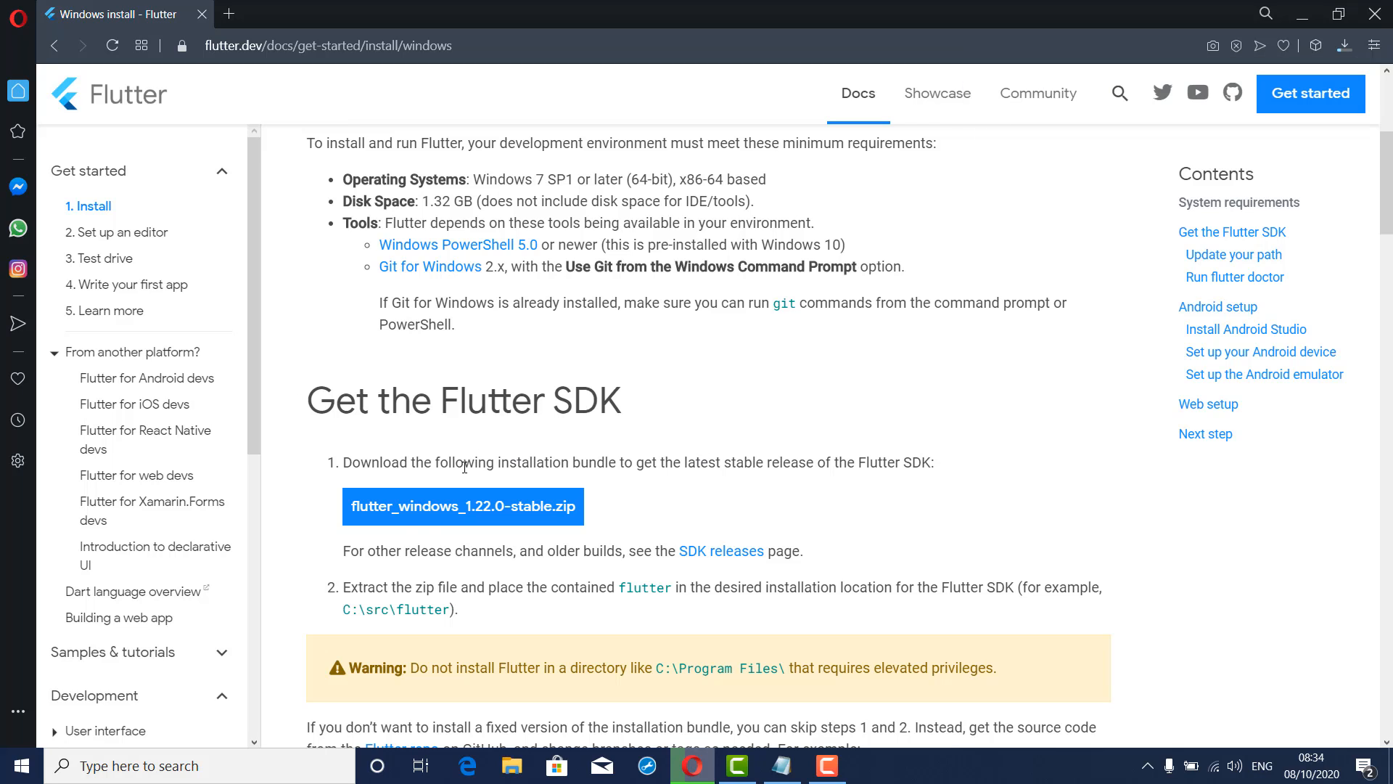
scroll(406, 537, down, 2)
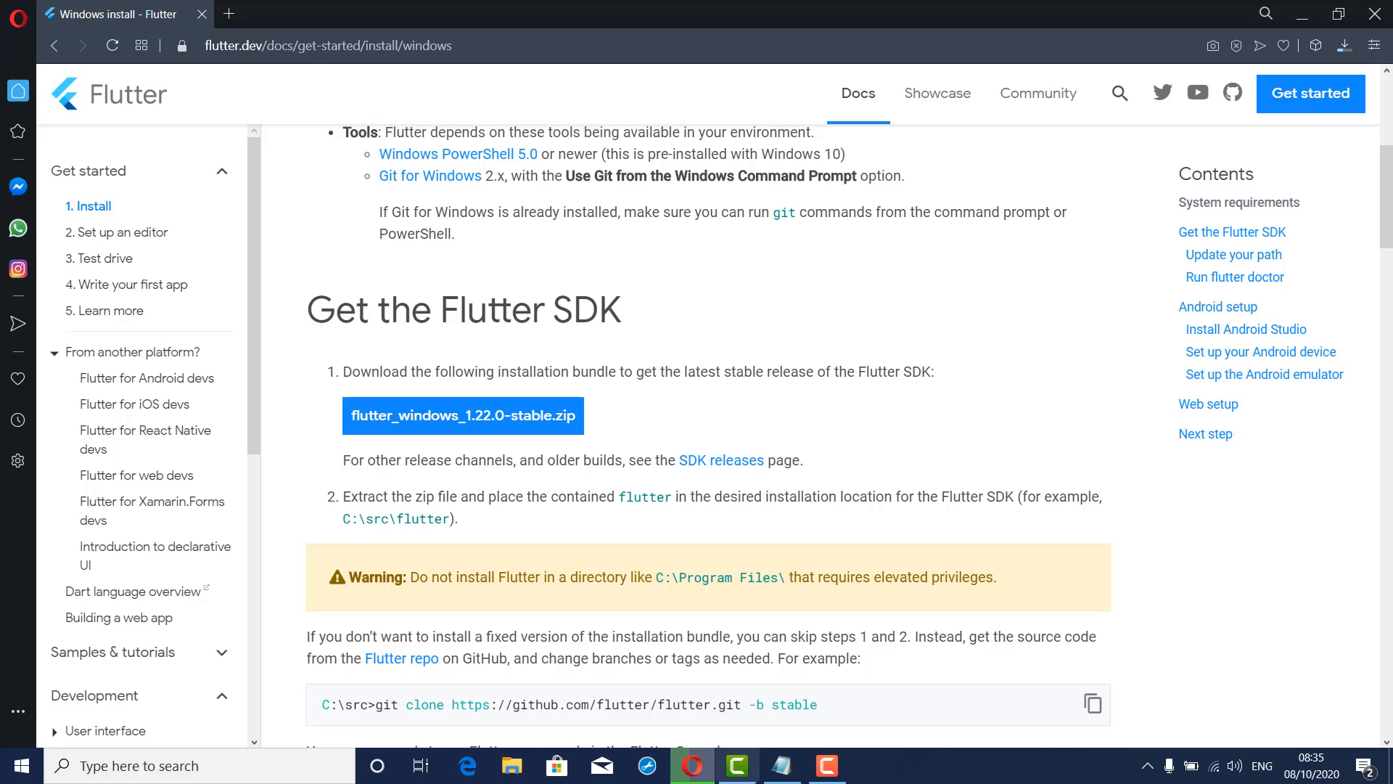
In File Explorer, create a folder named src on the C: drive and open it
click(512, 765)
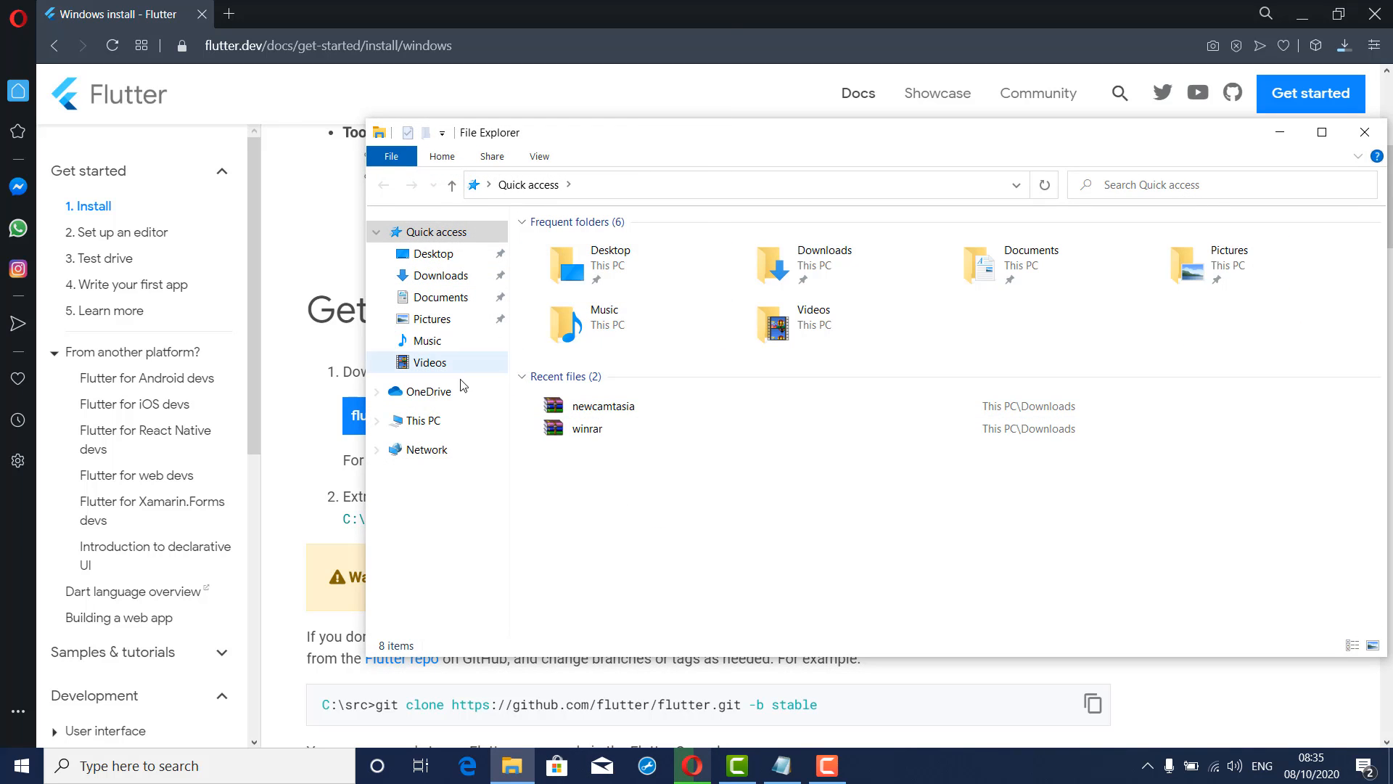
click(425, 420)
double_click(595, 419)
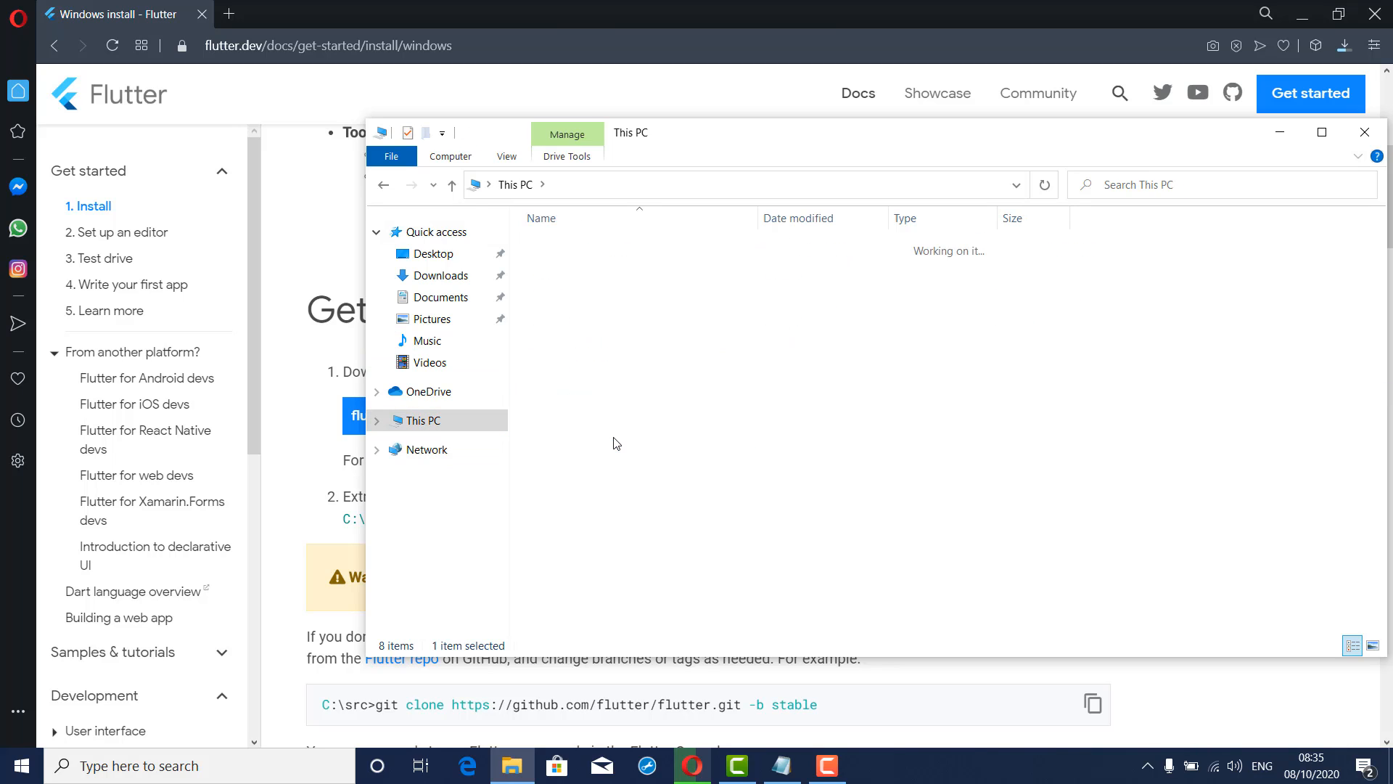
right_click(698, 481)
mouse_move(793, 655)
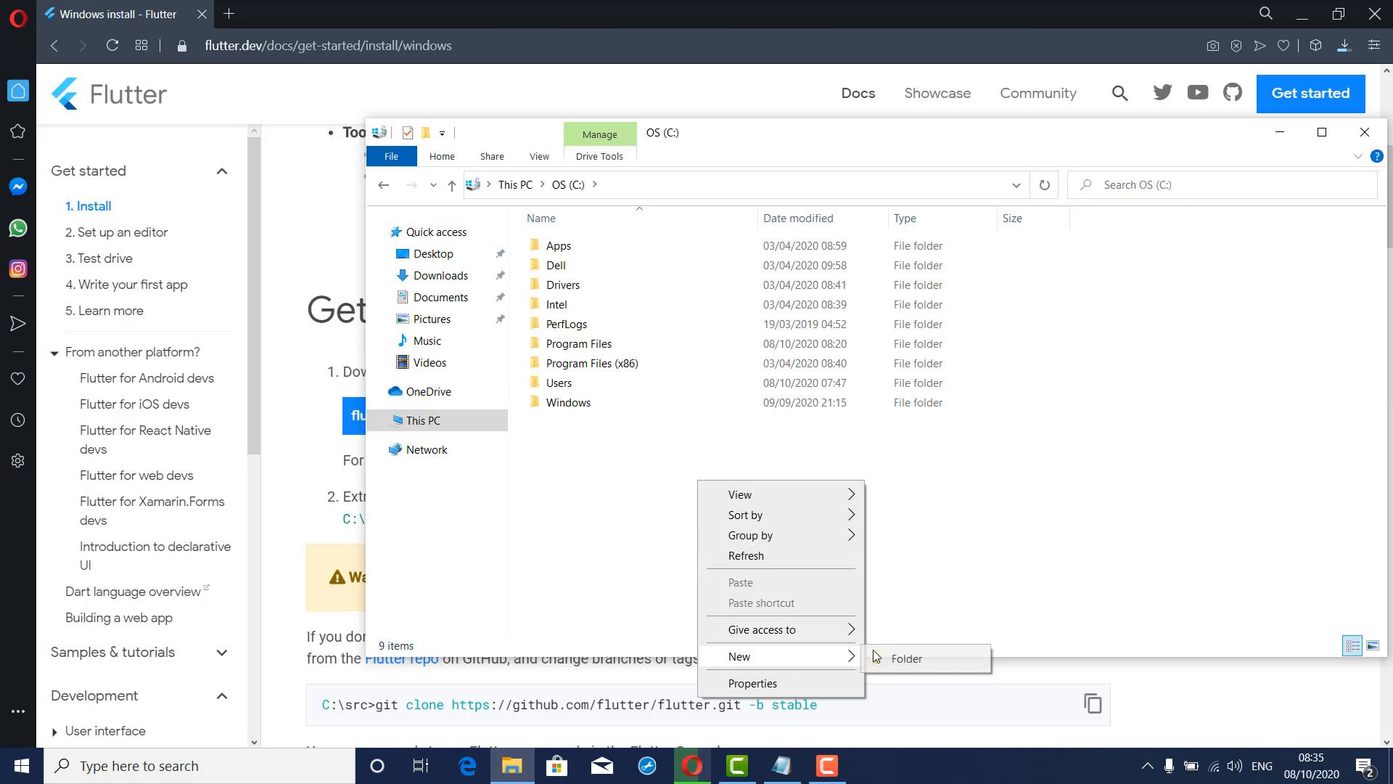
click(923, 659)
text(src)
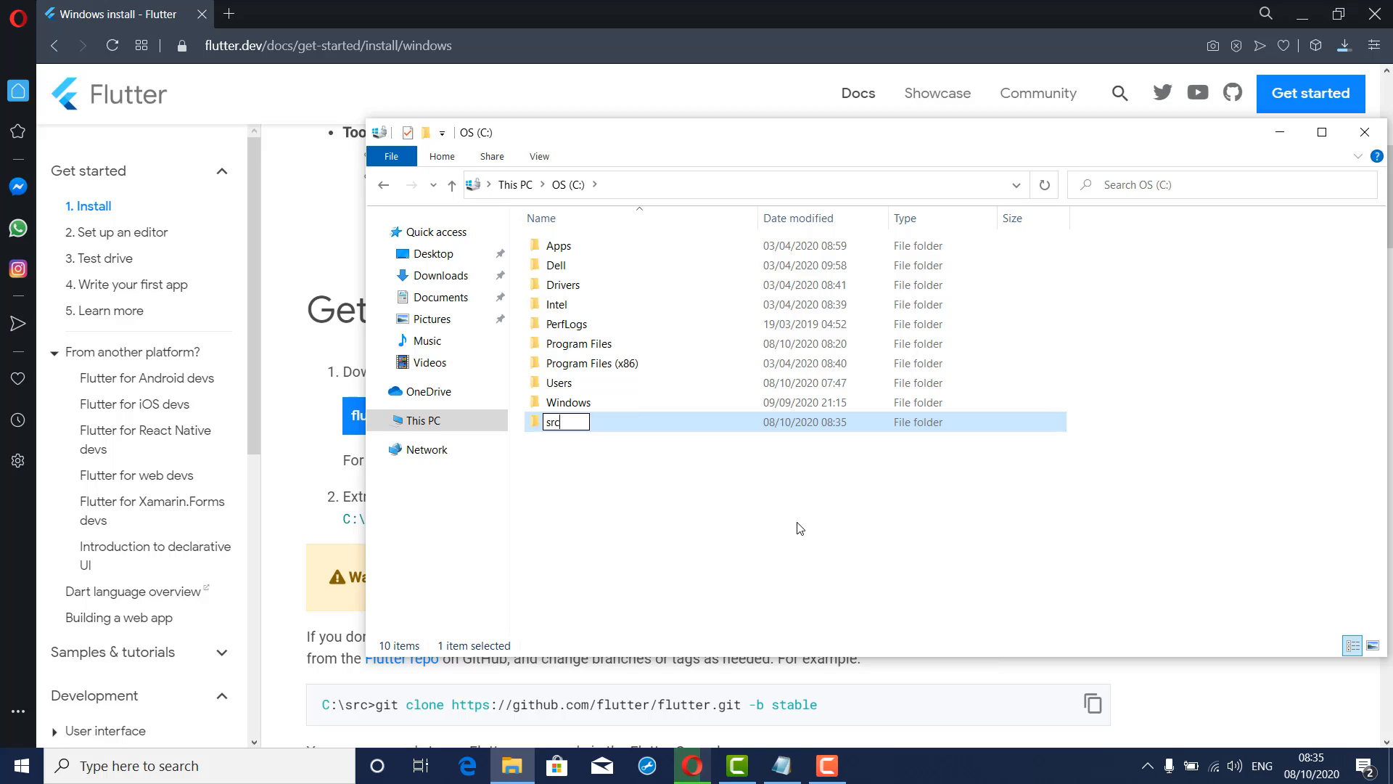
key(Return)
double_click(572, 420)
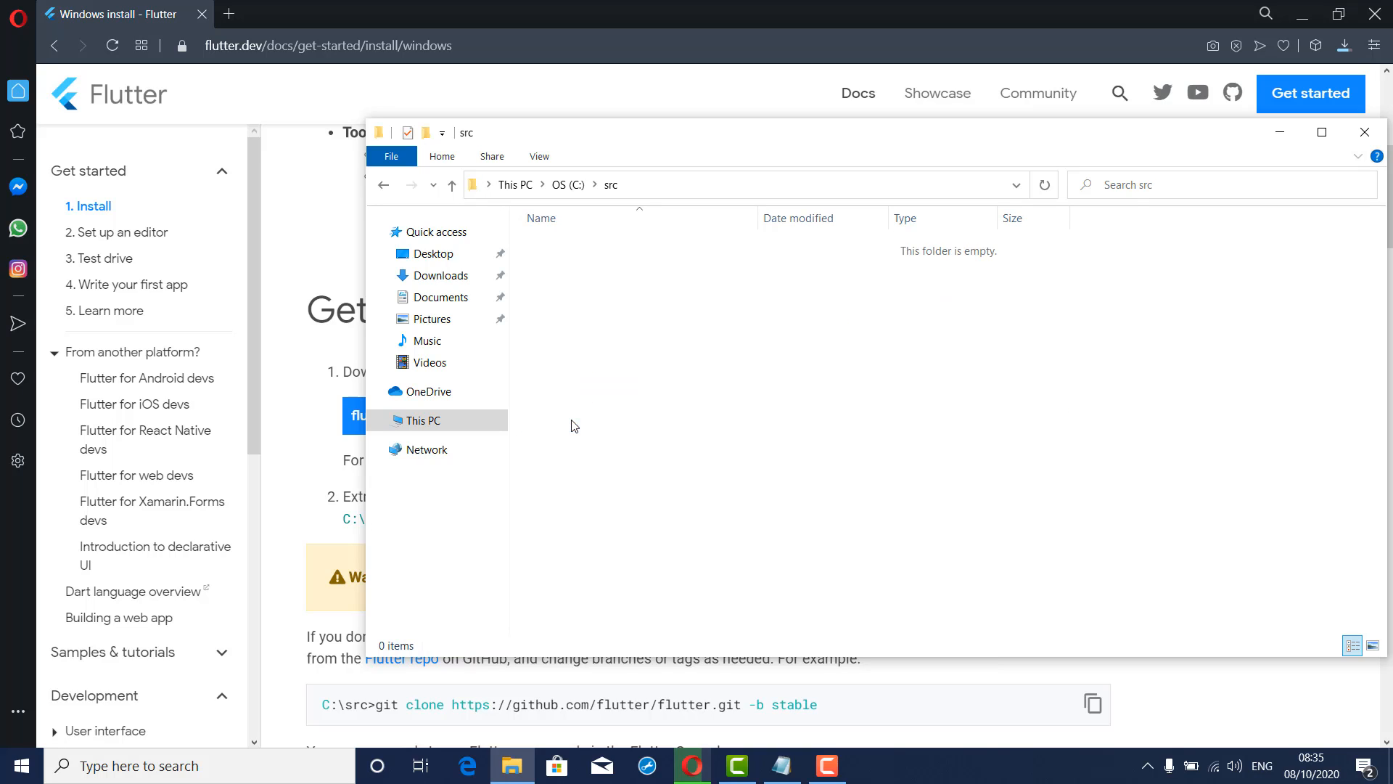
right_click(594, 352)
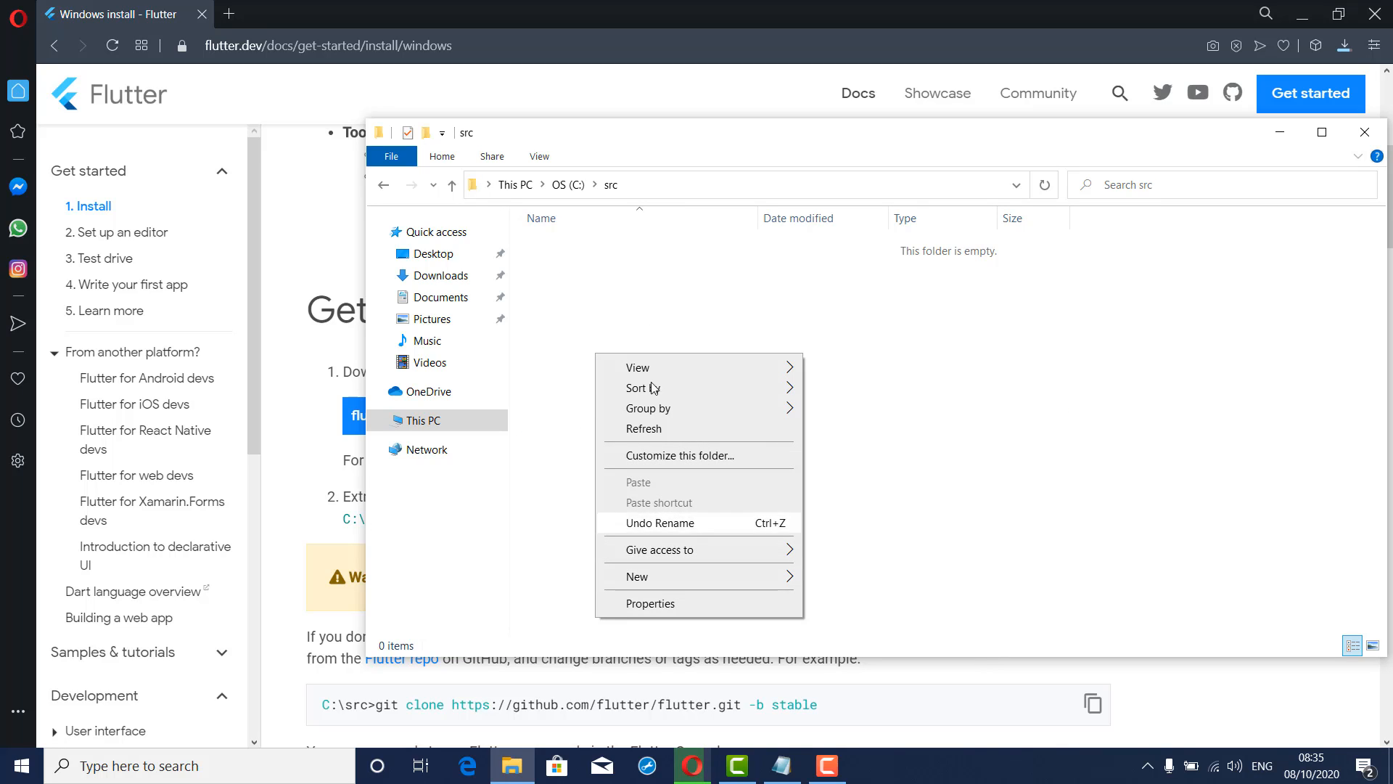
click(665, 300)
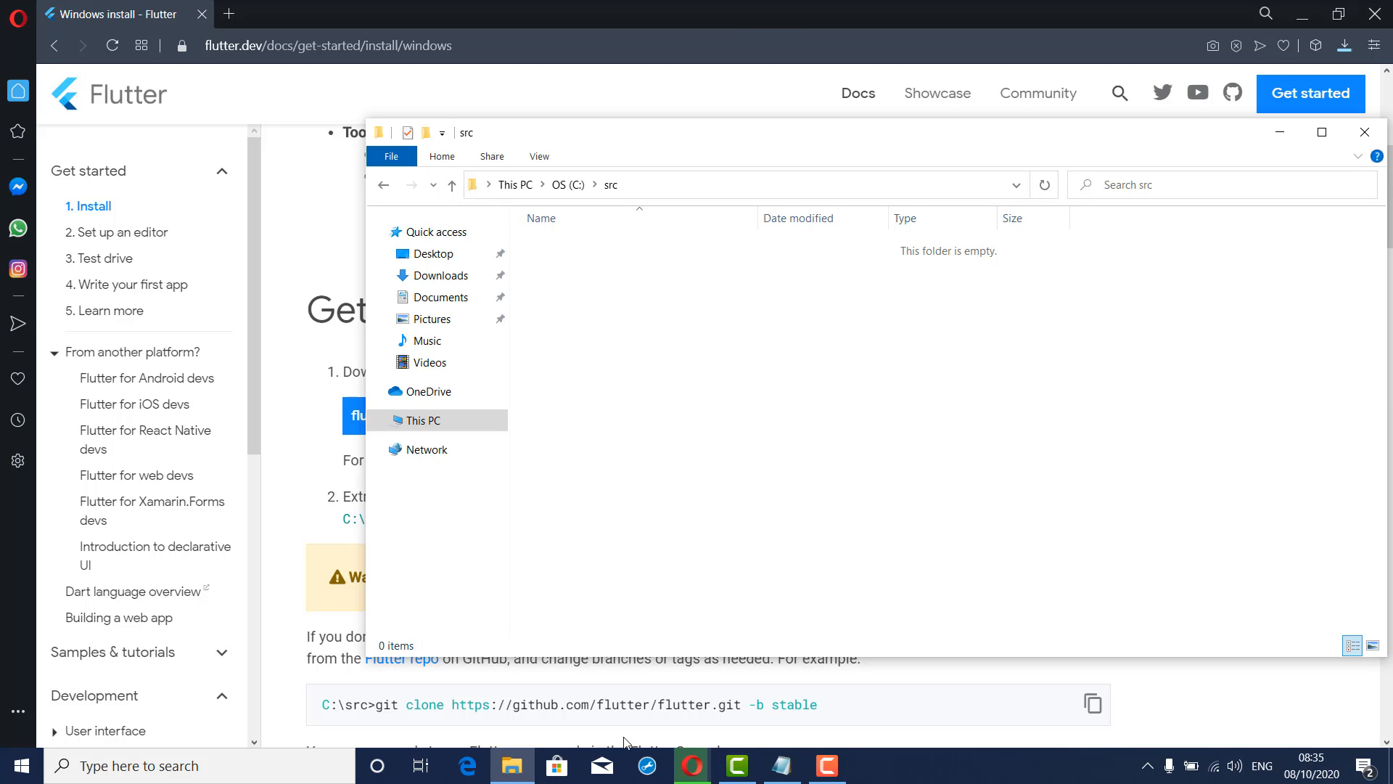
Open the downloaded flutter_windows_1.22.0-stable.zip from the Opera downloads in WinRAR and look inside its flutter folder
click(693, 766)
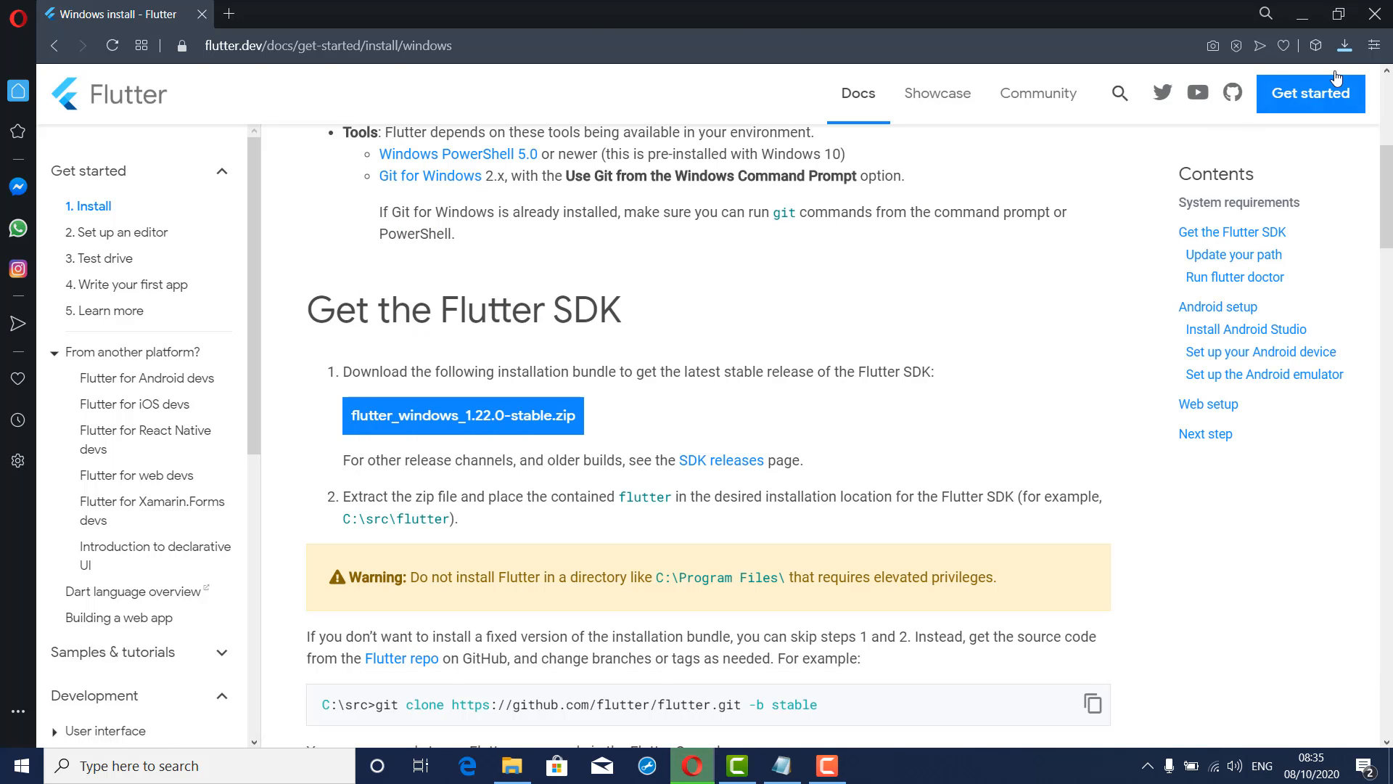
click(1346, 46)
click(1174, 159)
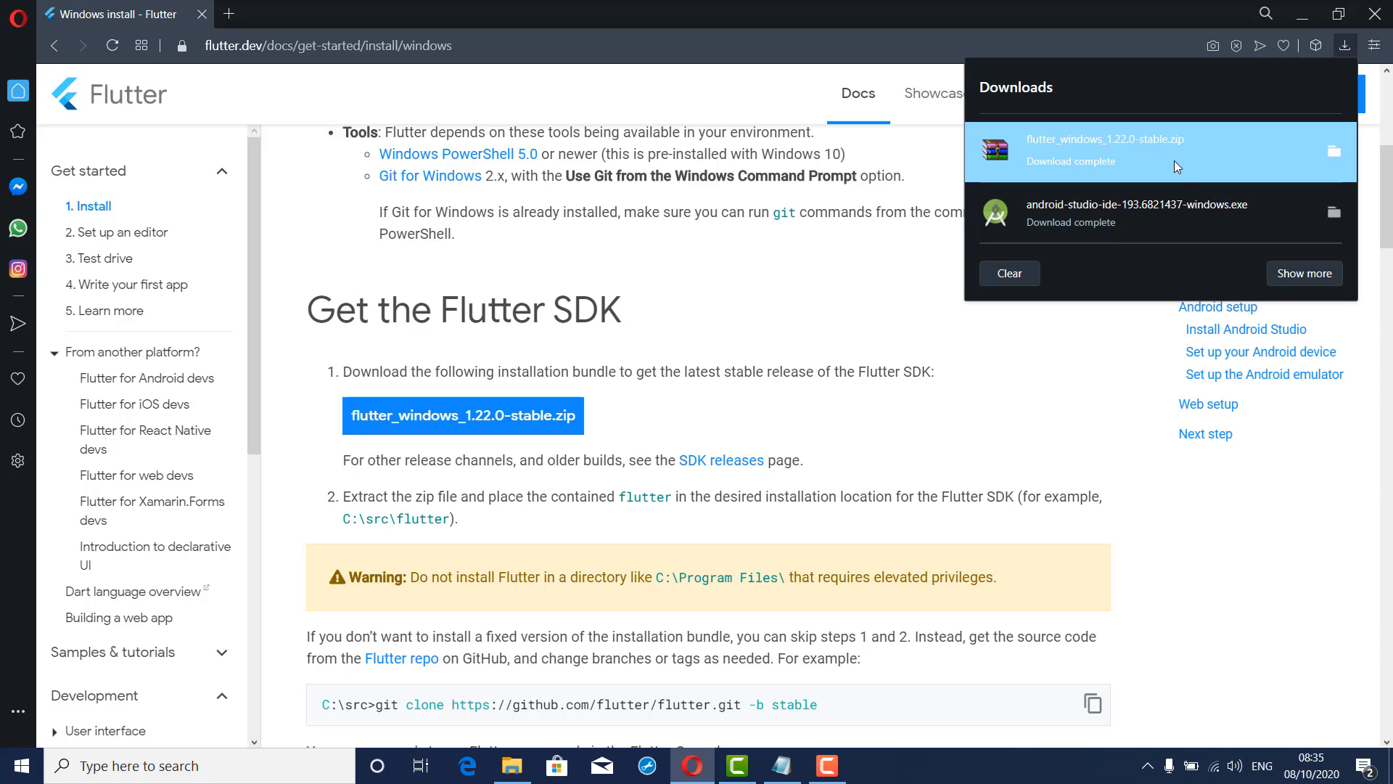
click(1116, 154)
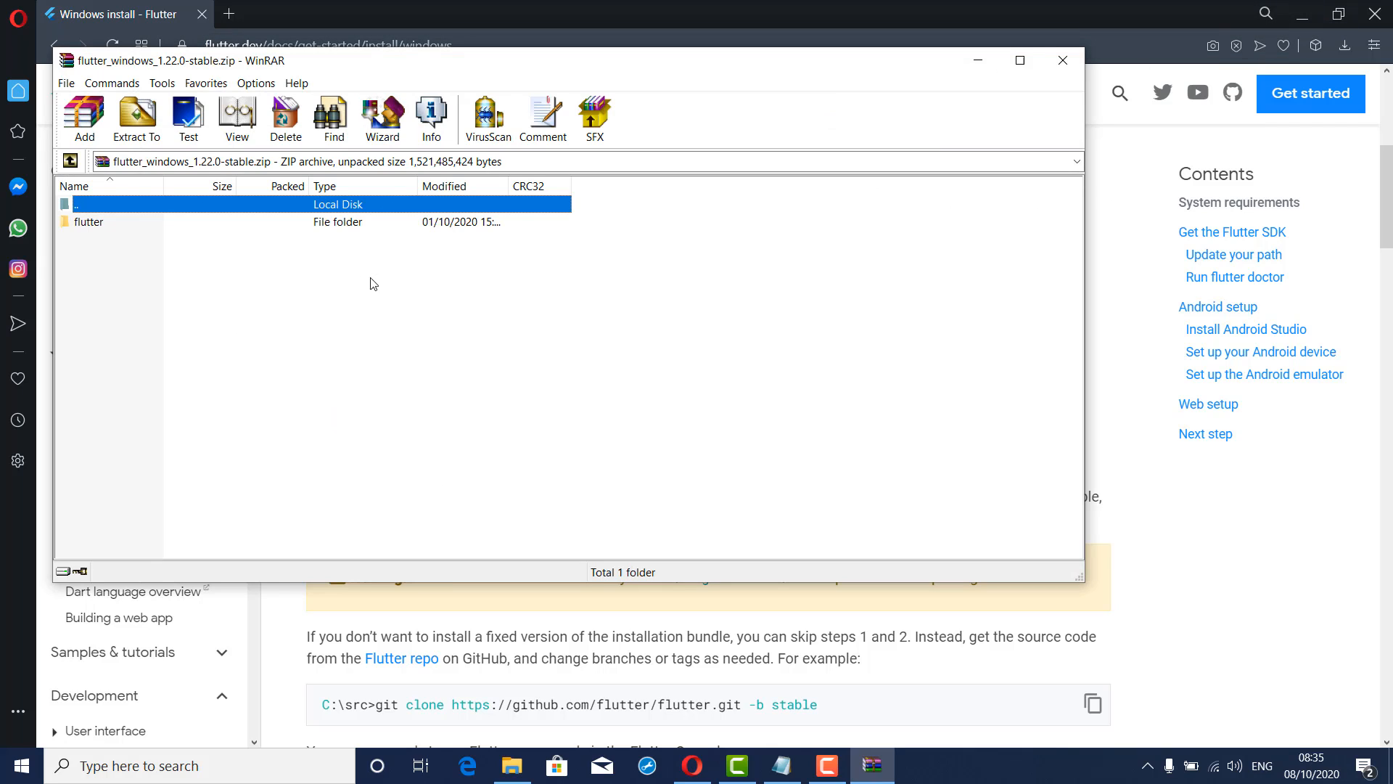
double_click(105, 224)
double_click(76, 209)
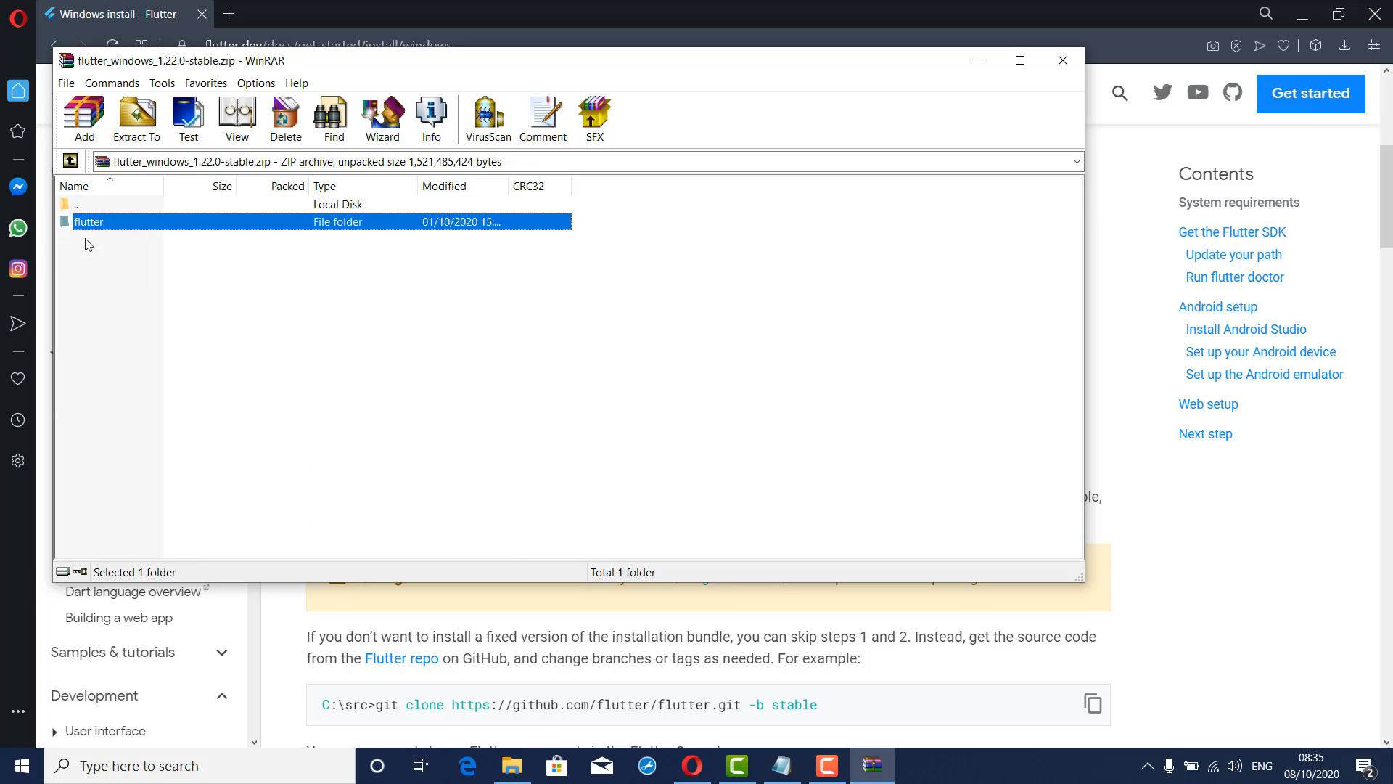
Extract the flutter folder from the archive into C:\src
click(524, 765)
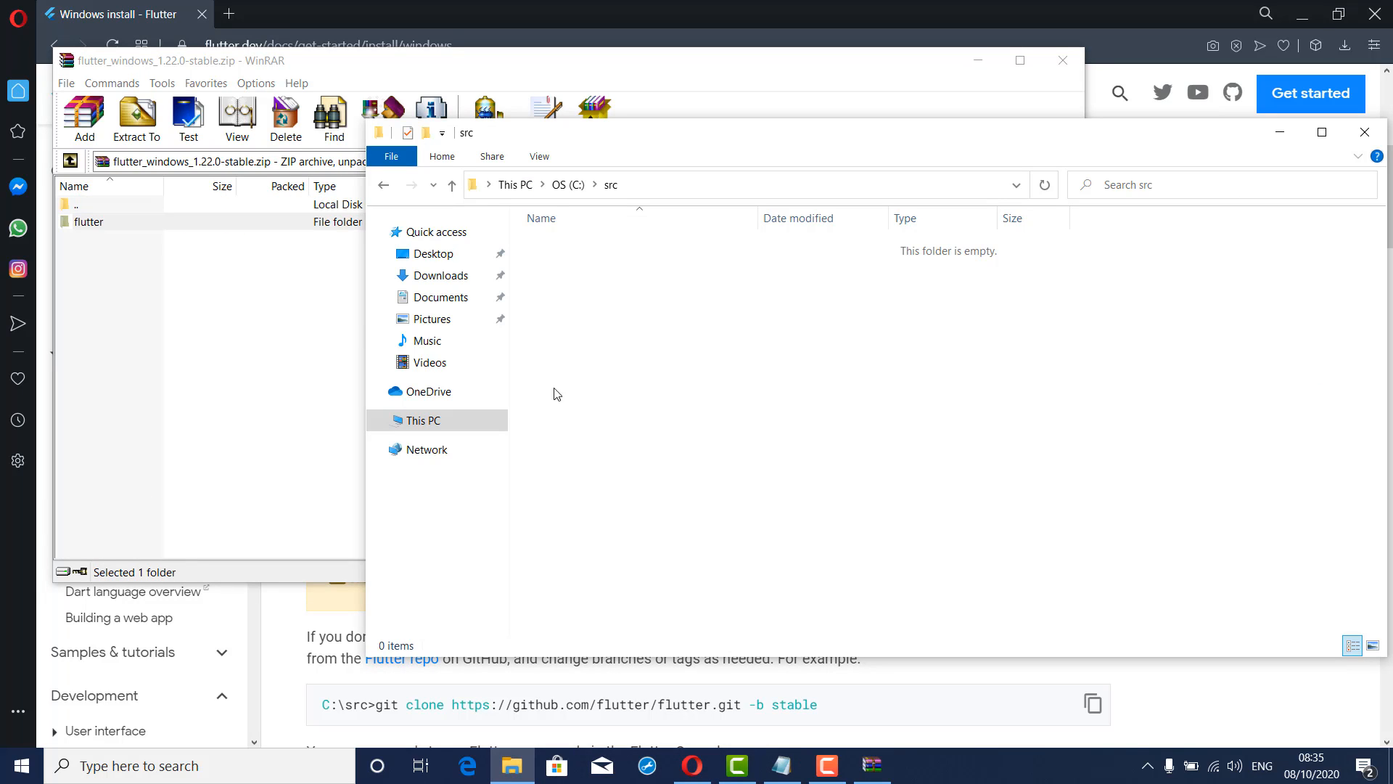
click(677, 190)
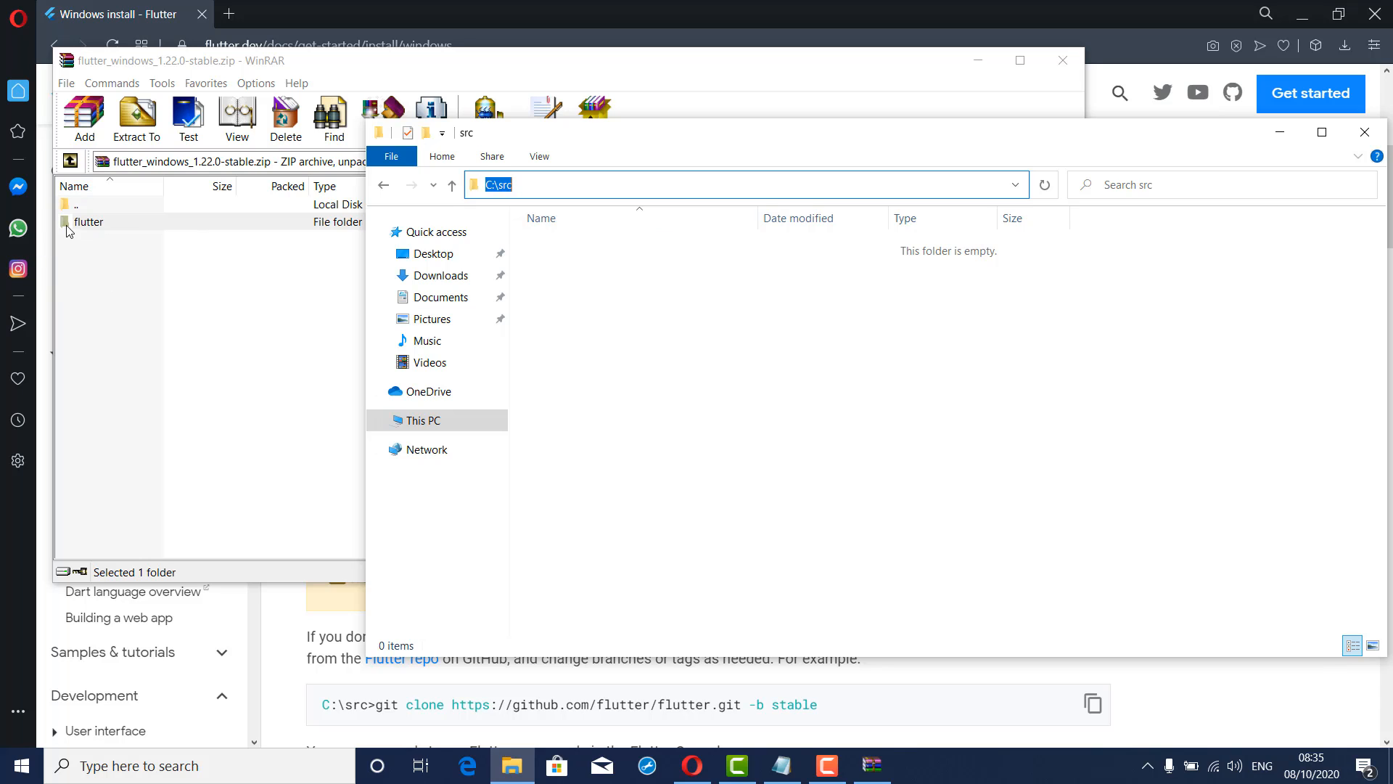
drag(69, 231, 1170, 480)
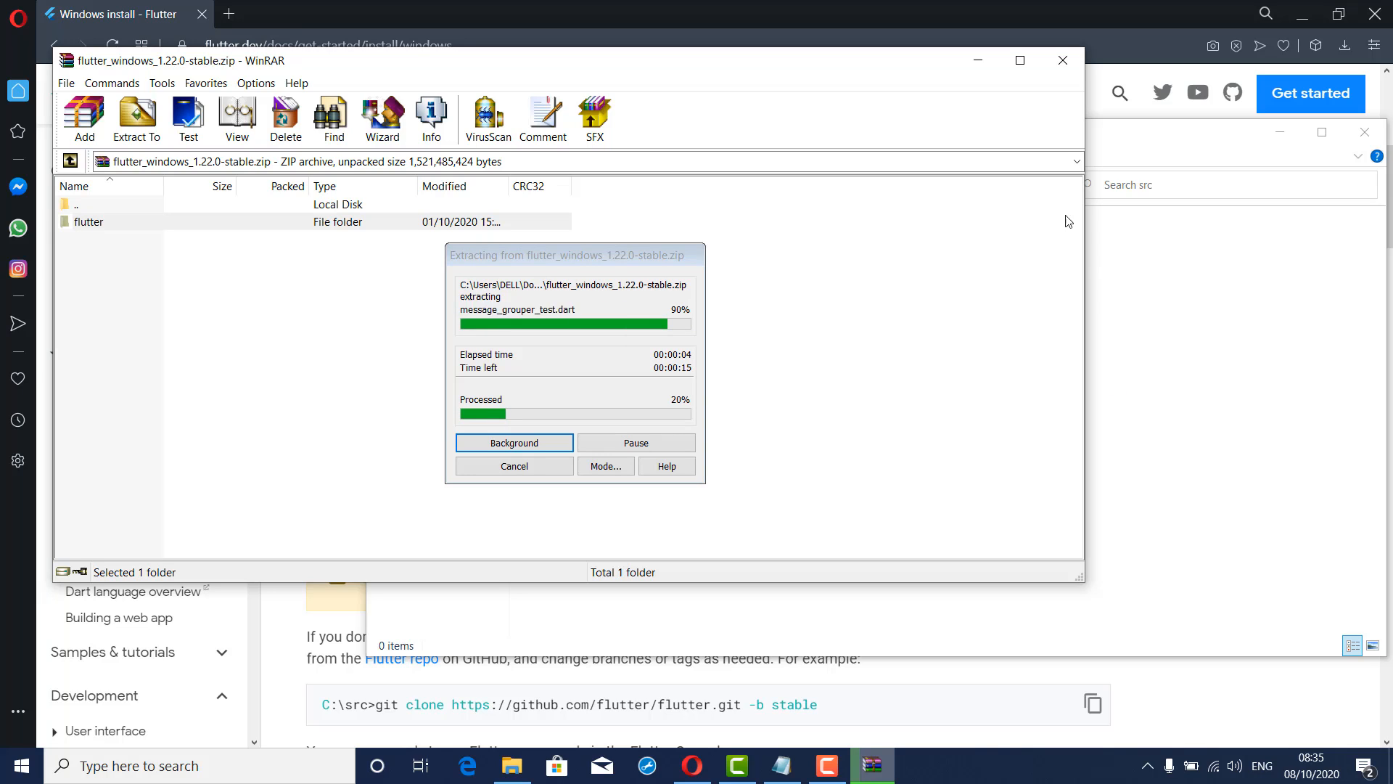
drag(1084, 232, 718, 290)
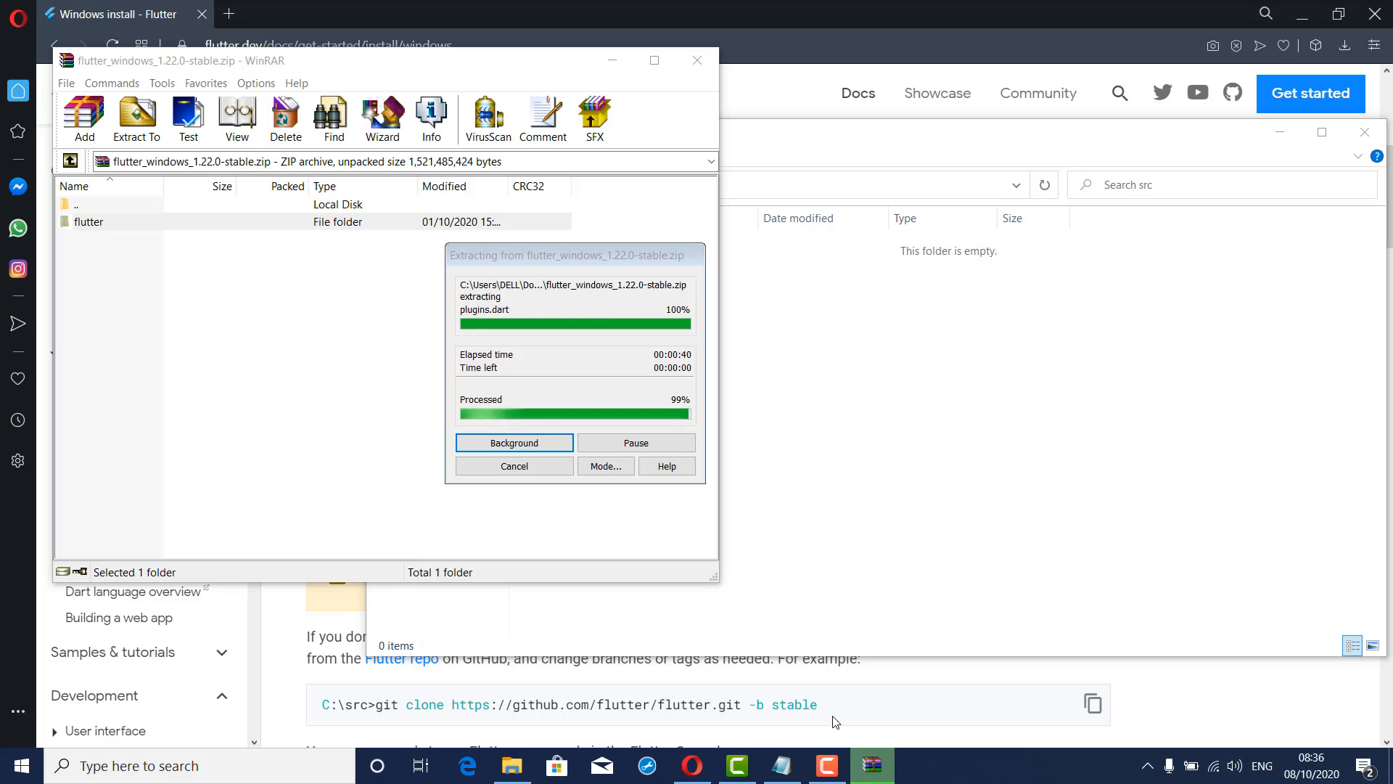
mouse_move(820, 781)
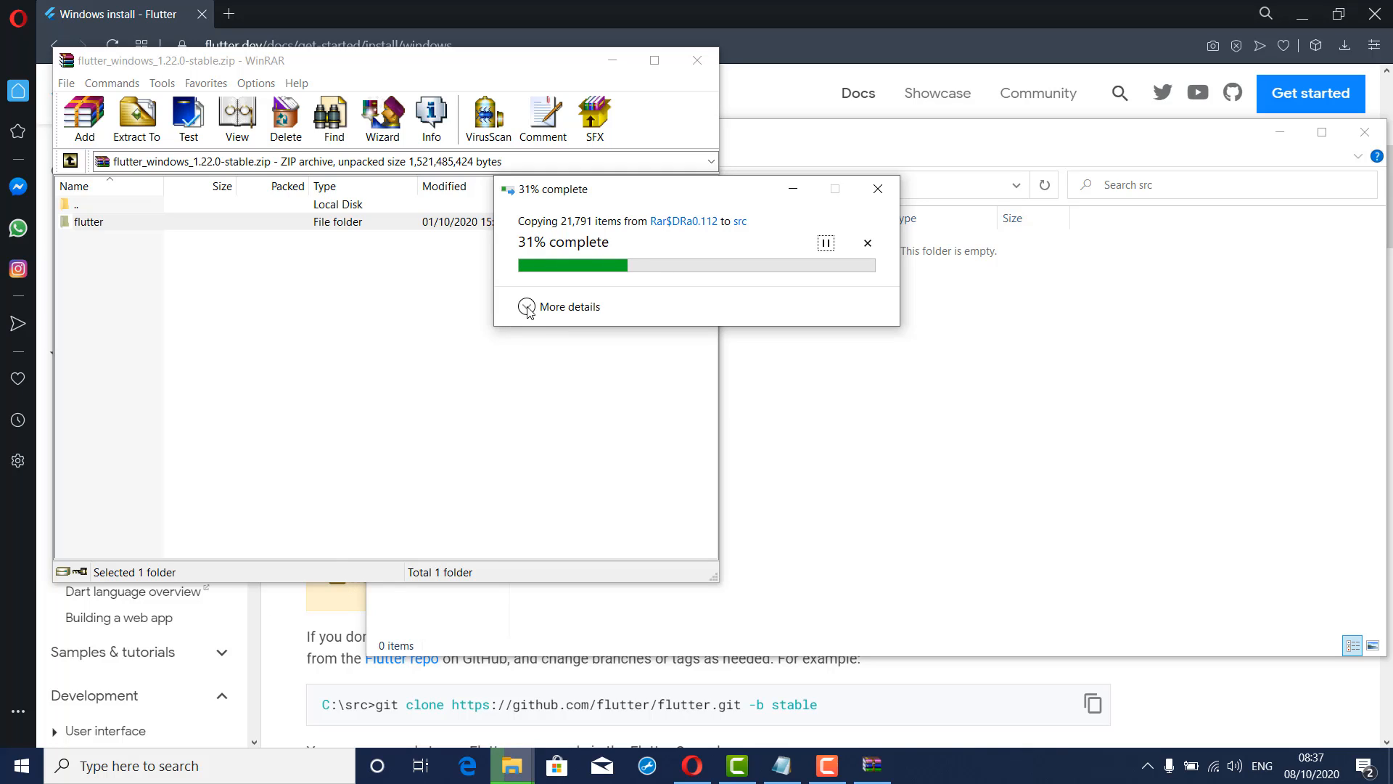
click(552, 308)
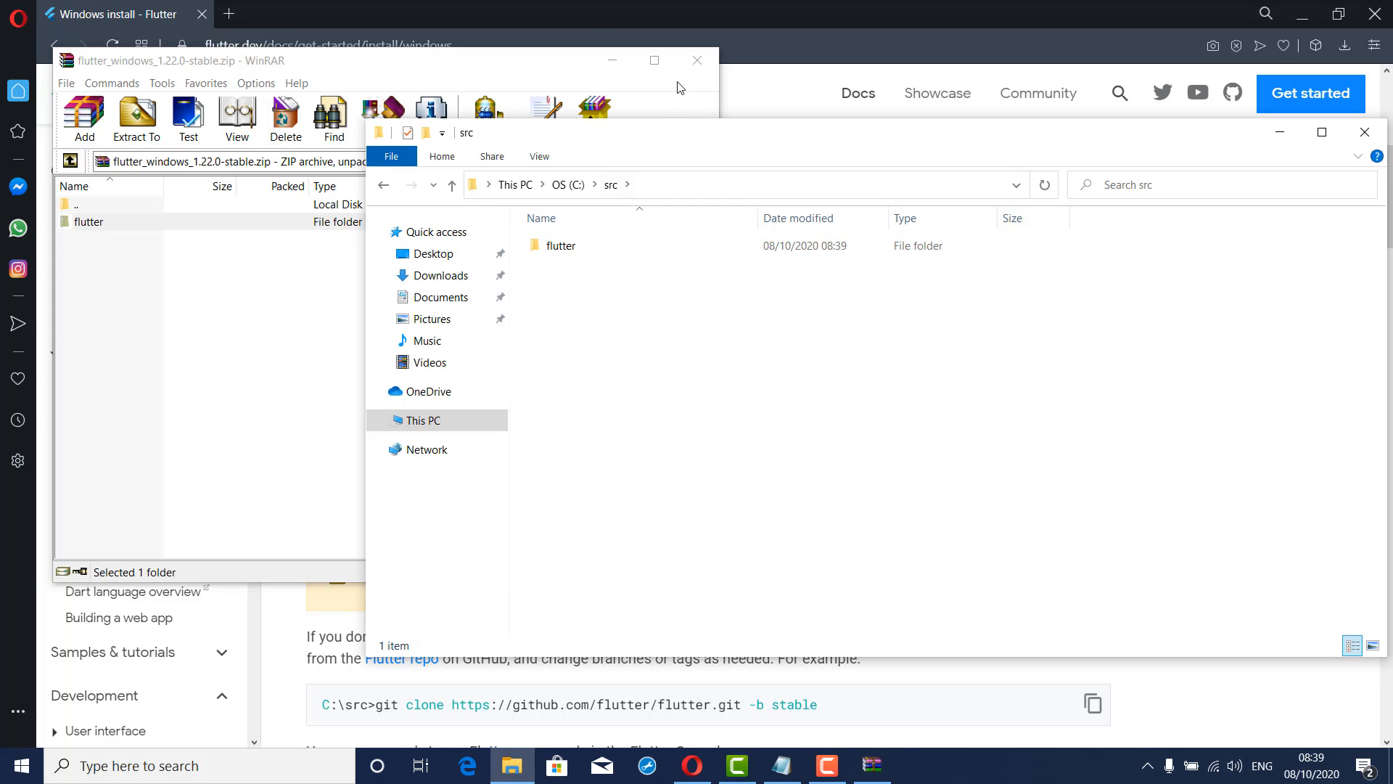
Close WinRAR and open the extracted flutter folder, showing its full path C:\src\flutter
click(684, 64)
click(696, 60)
double_click(565, 250)
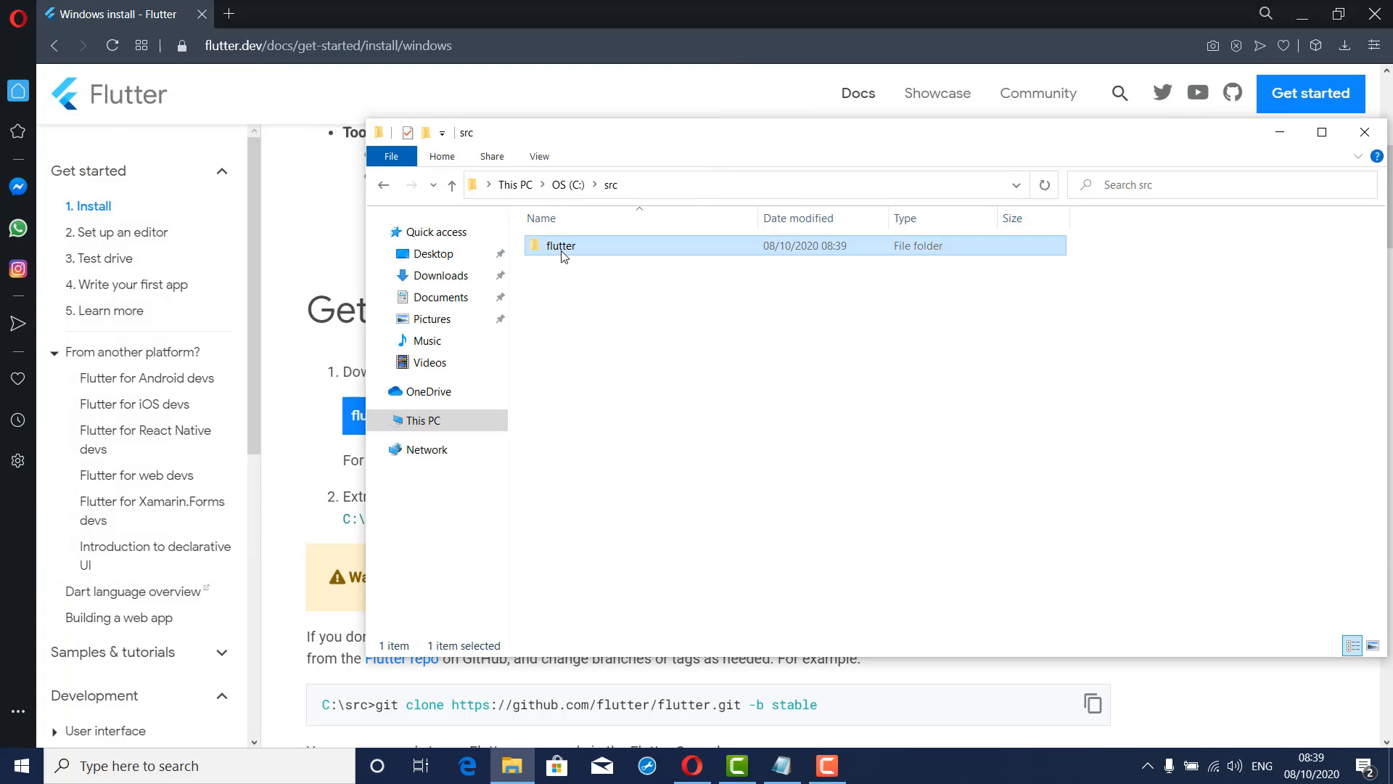
click(713, 188)
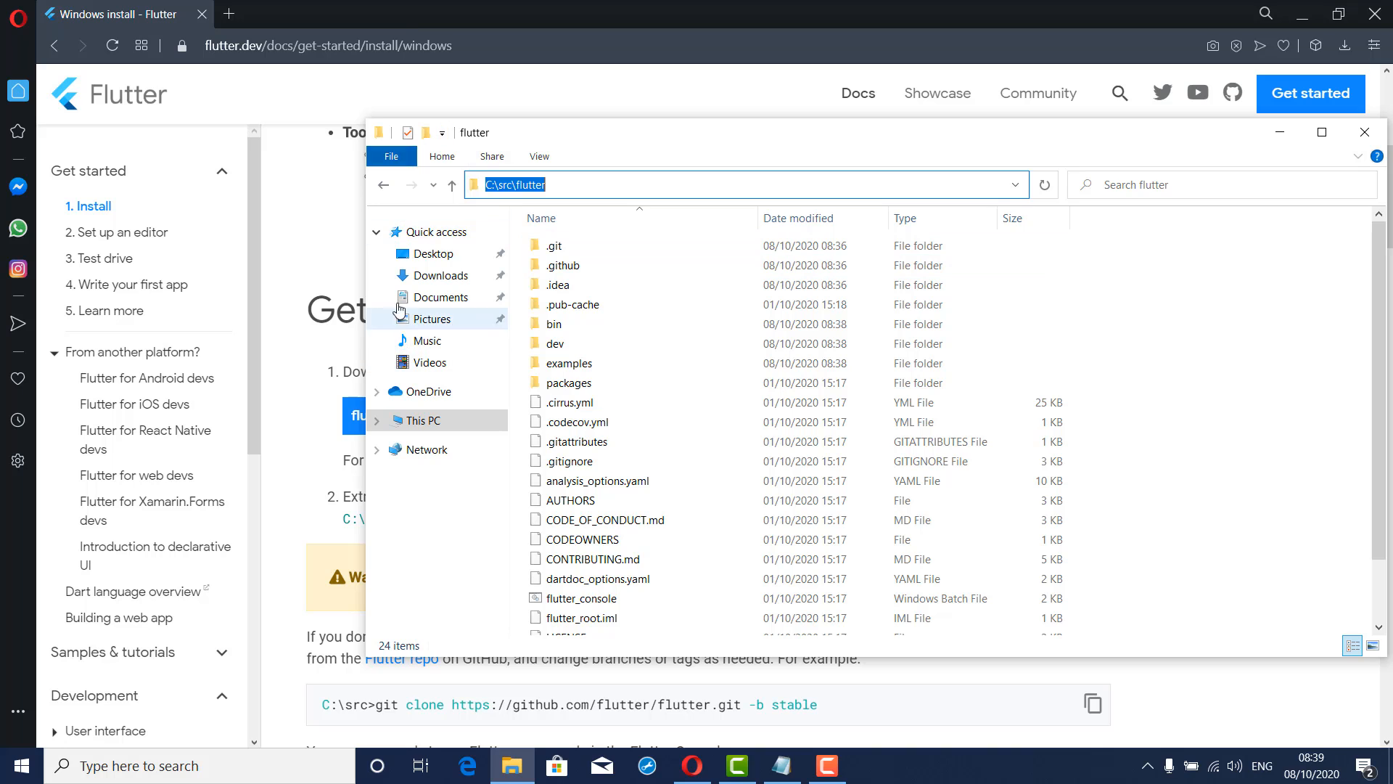
Return to the Flutter install page in Opera and read the Update your path instructions
click(398, 13)
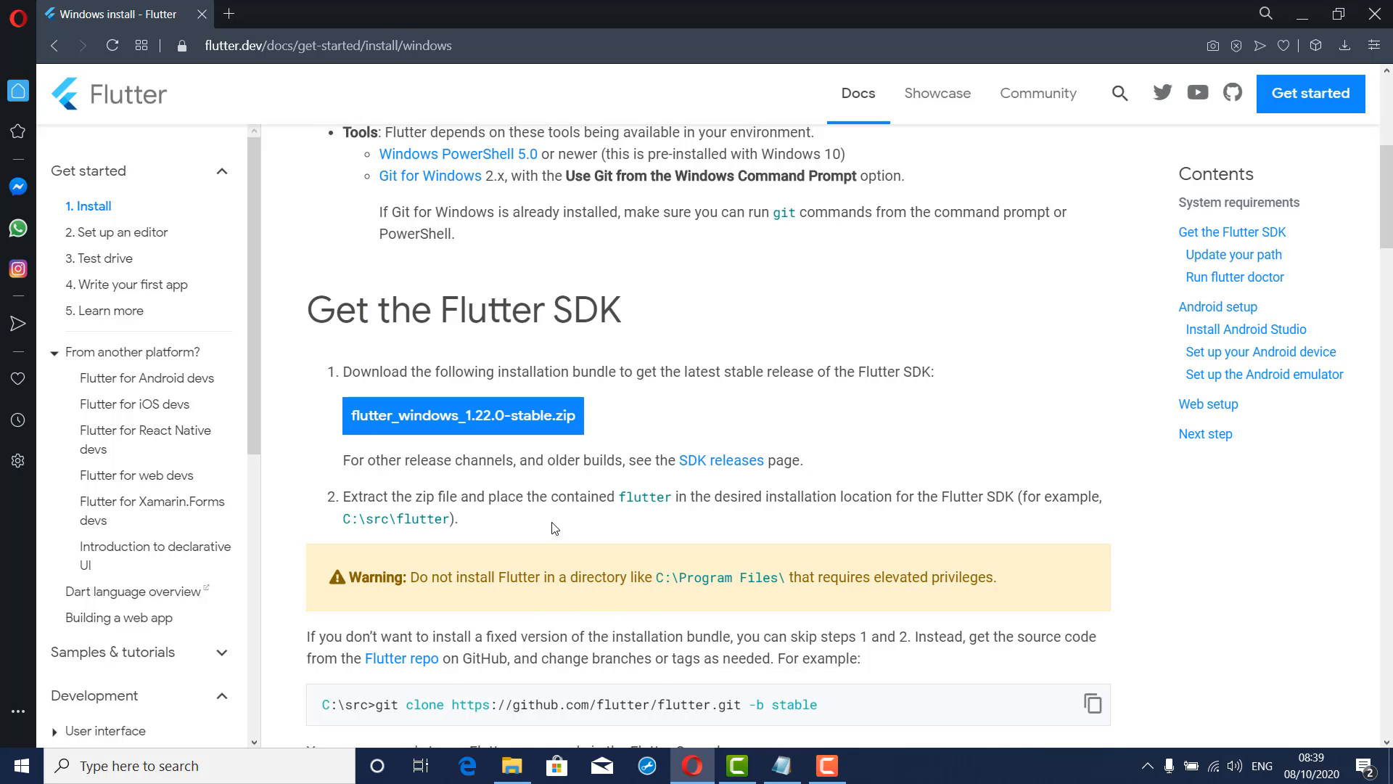
scroll(555, 527, down, 5)
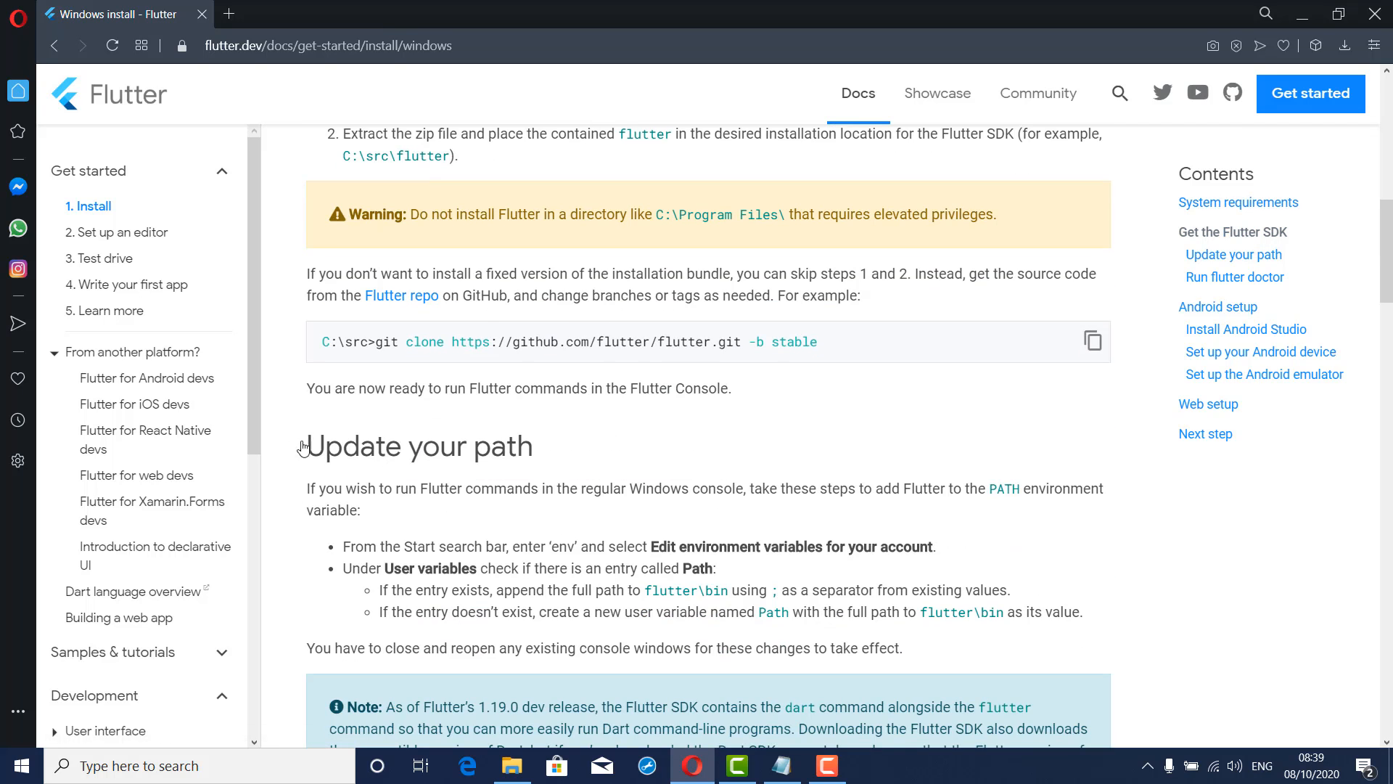
drag(303, 446, 662, 521)
click(530, 536)
scroll(580, 512, down, 1)
scroll(682, 516, up, 1)
scroll(699, 547, down, 1)
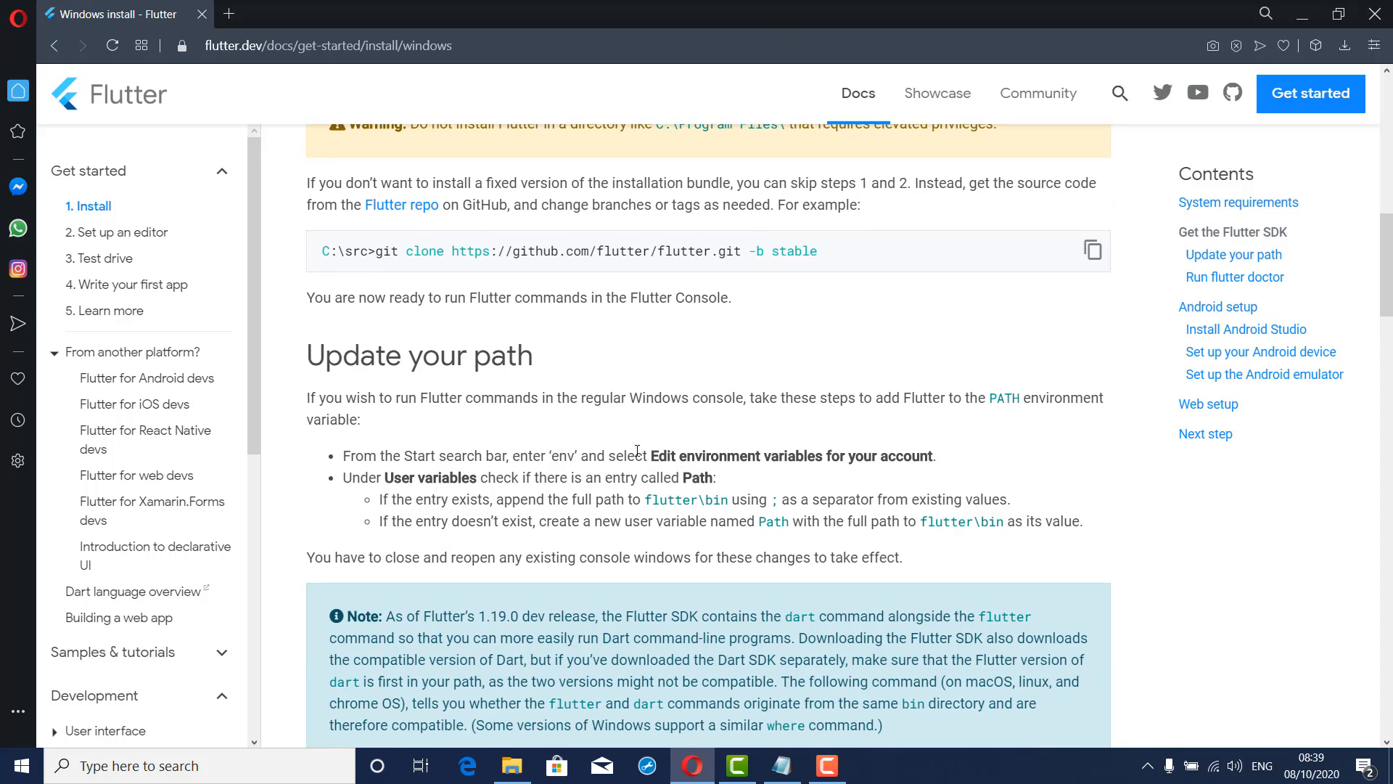
Search Windows for the System settings and open the Environment Variables dialog from the advanced system settings
click(21, 763)
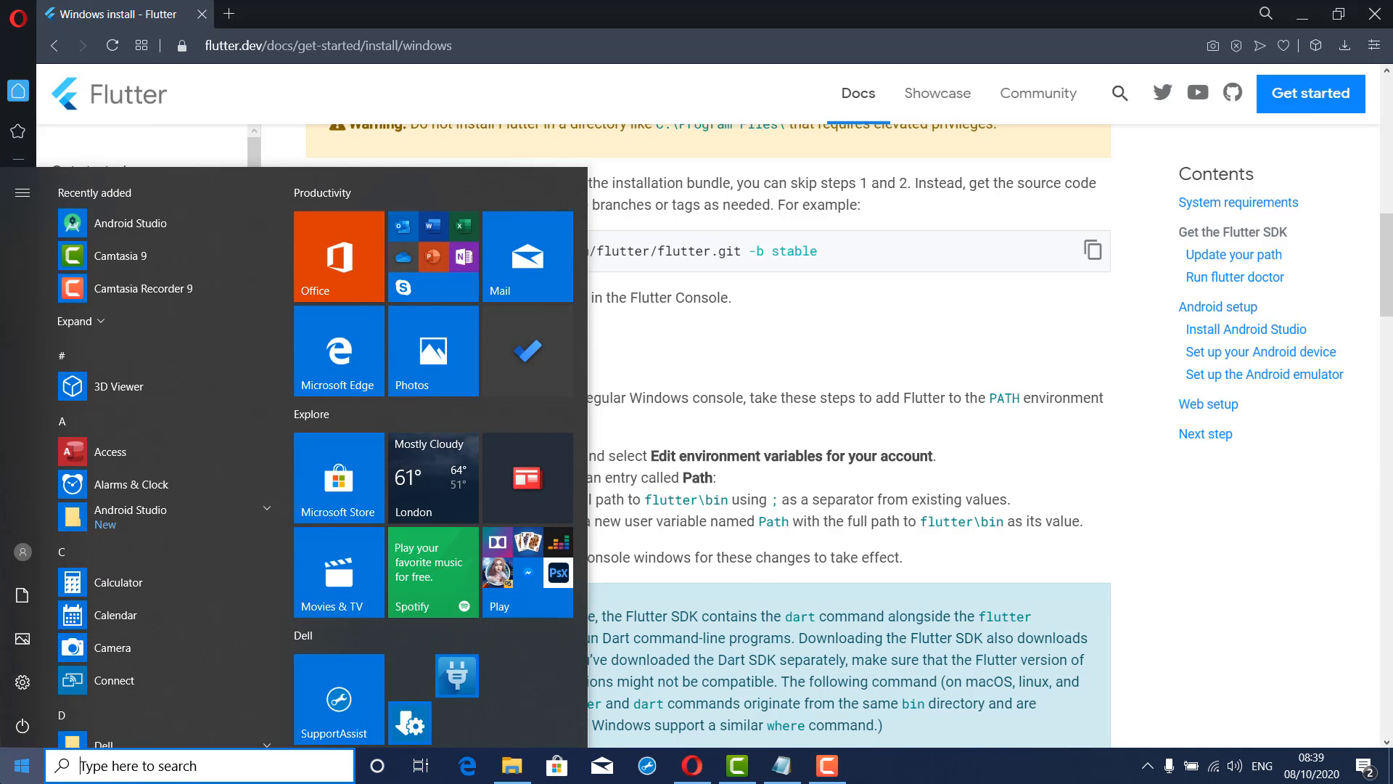
text(systm)
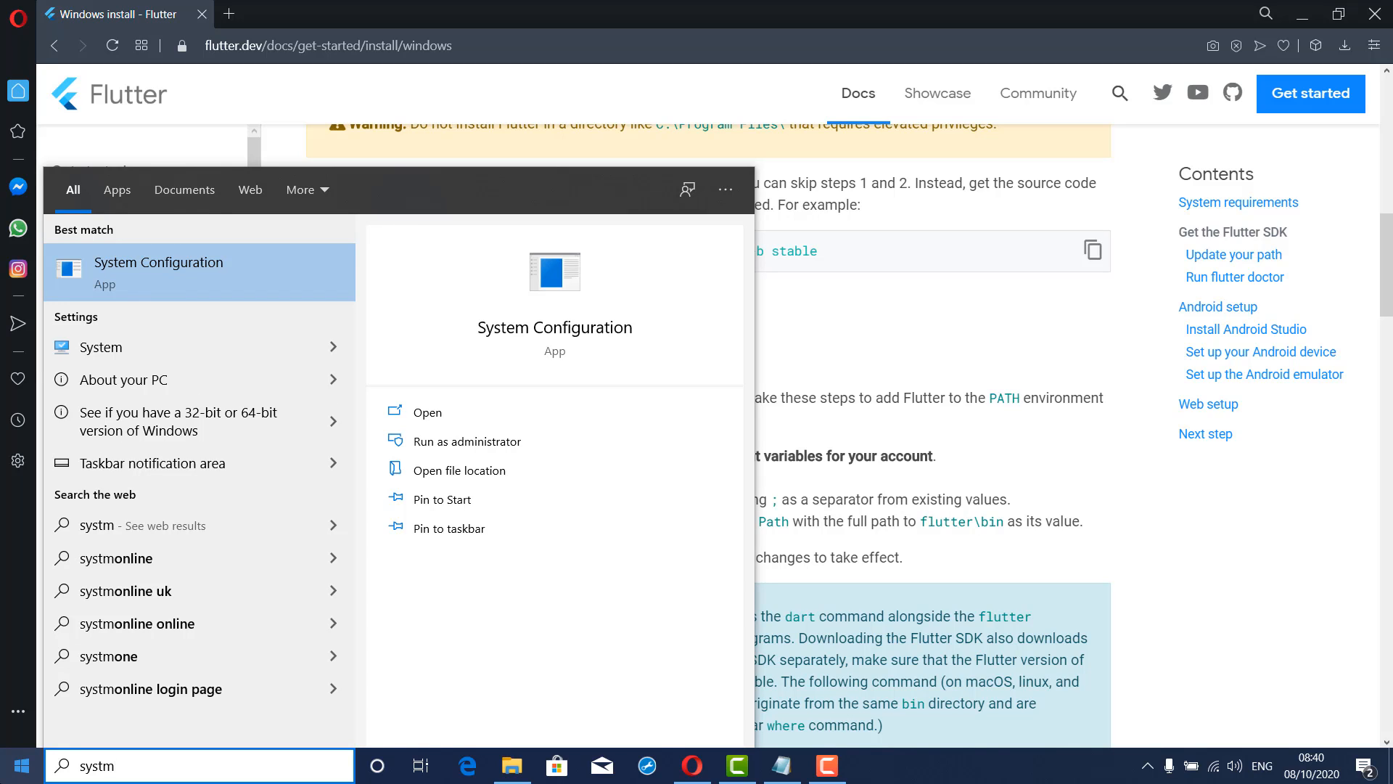
key(Right)
key(Down)
key(Down)
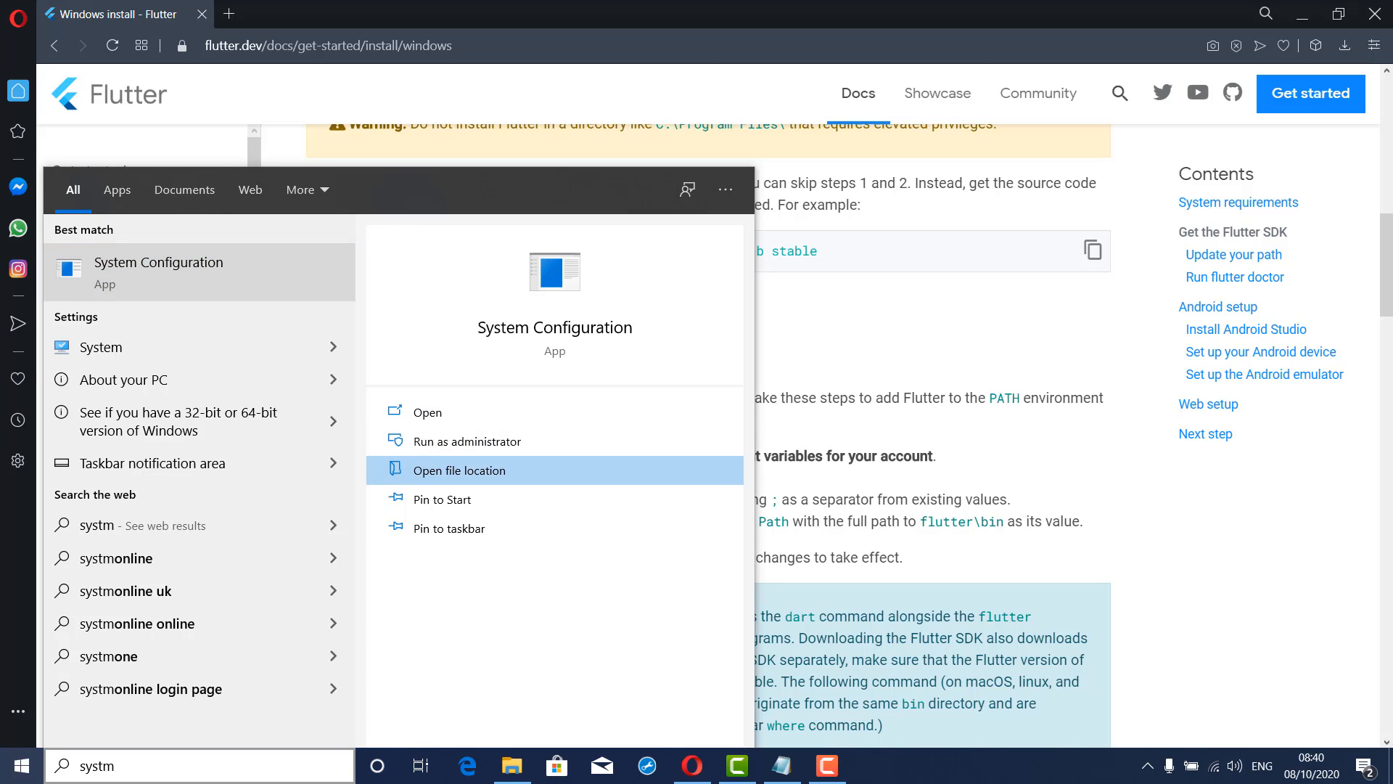
click(105, 347)
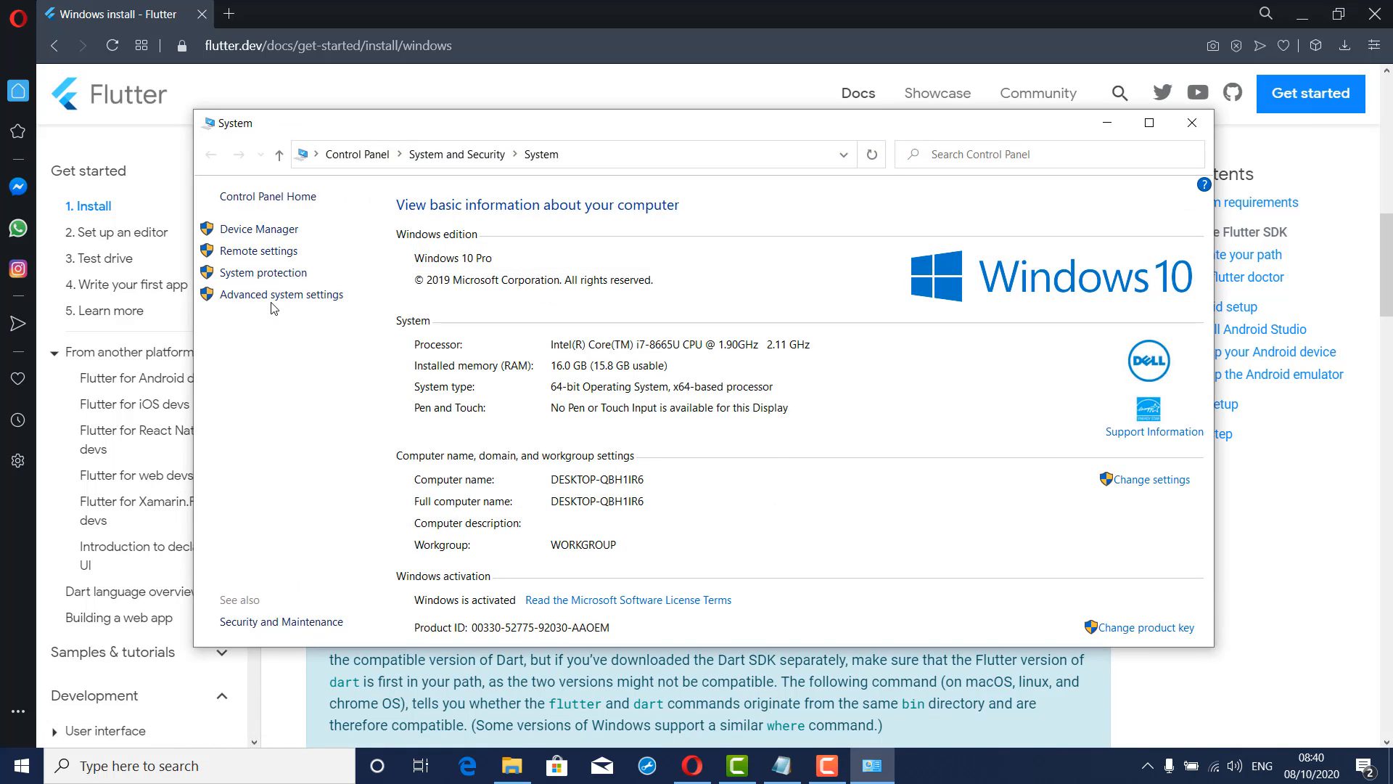
click(273, 296)
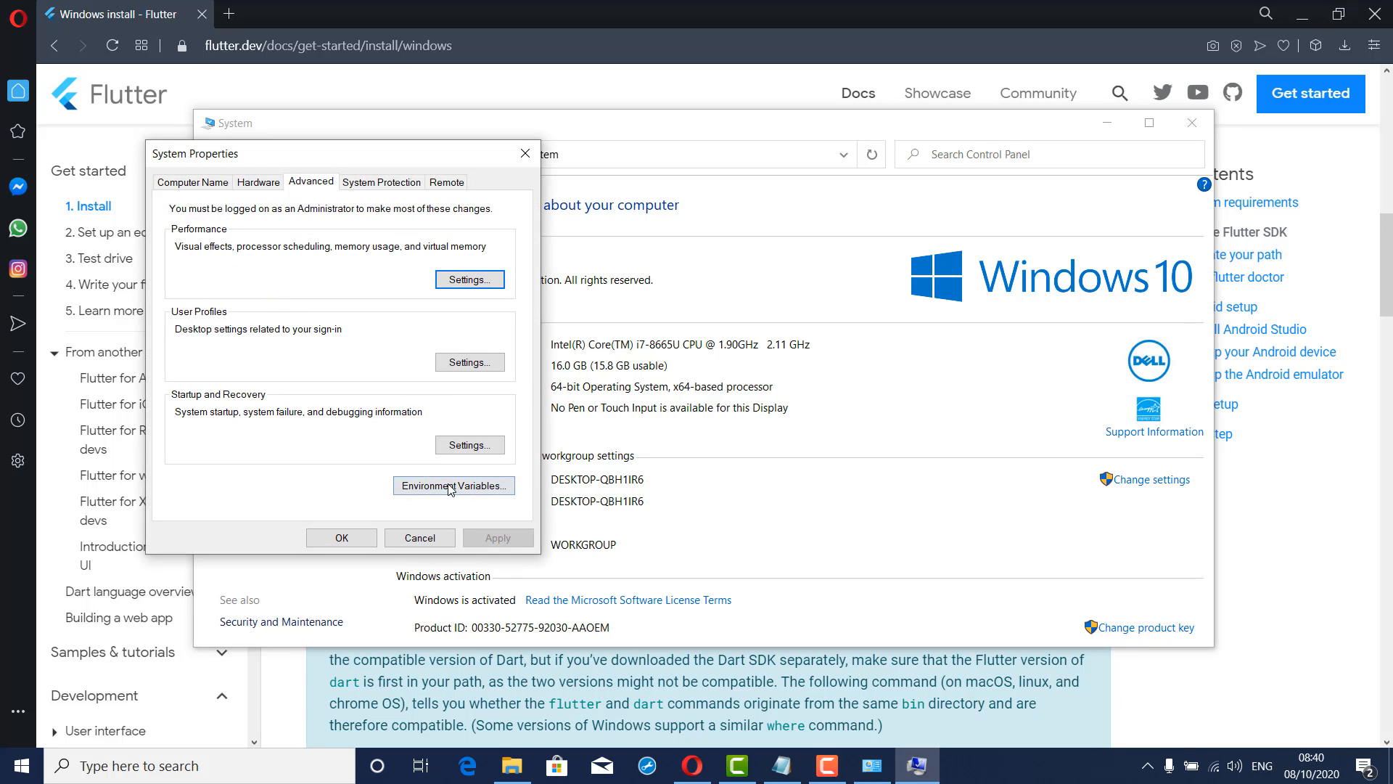
click(450, 488)
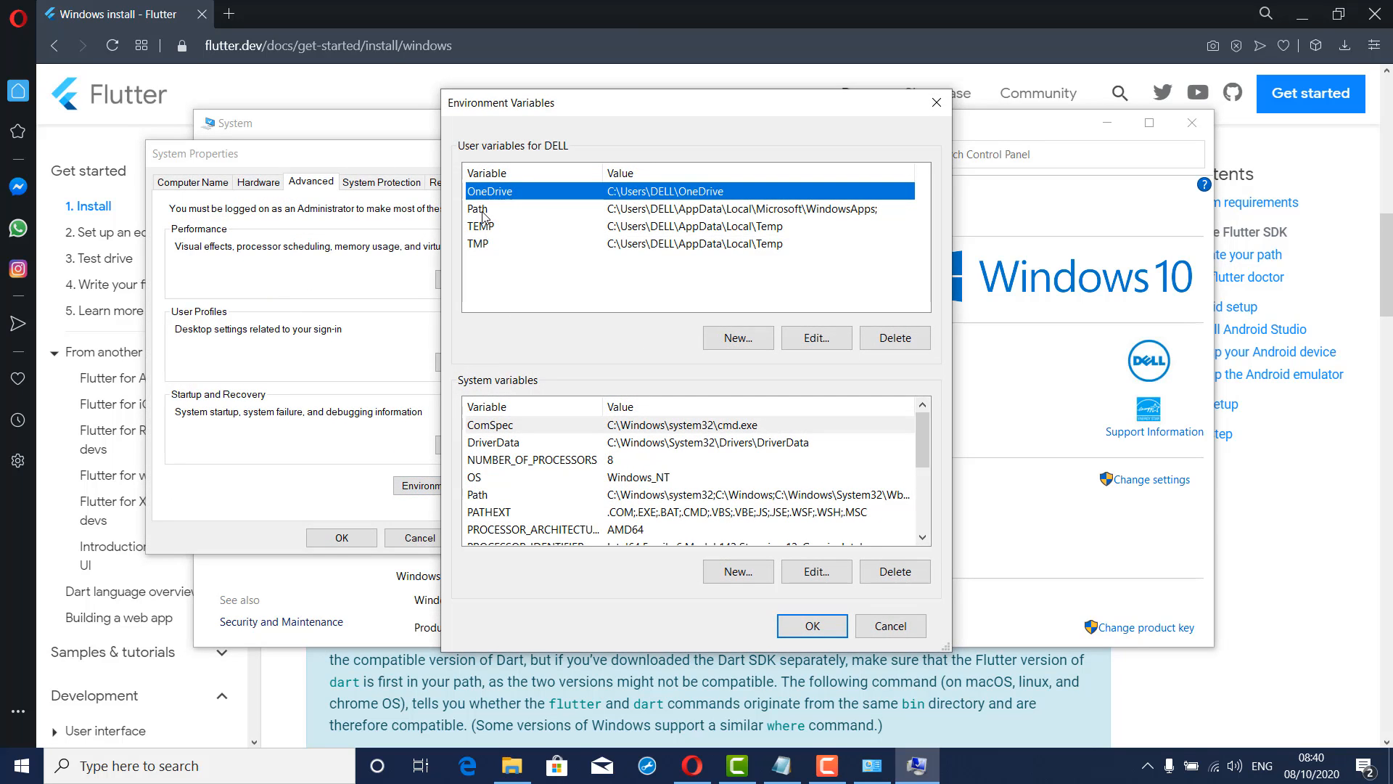
Open the user variable Path for editing and start a new blank entry in it
click(483, 210)
click(822, 343)
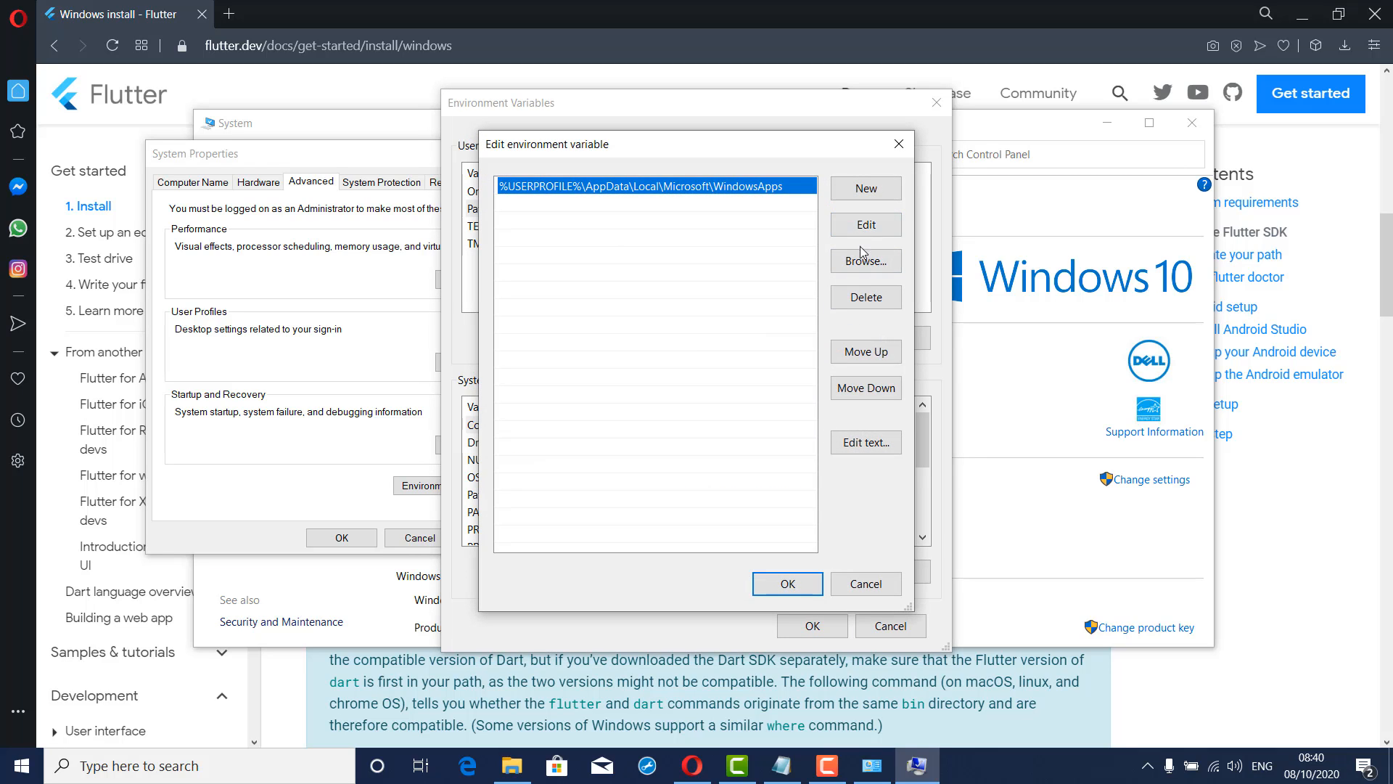
click(860, 190)
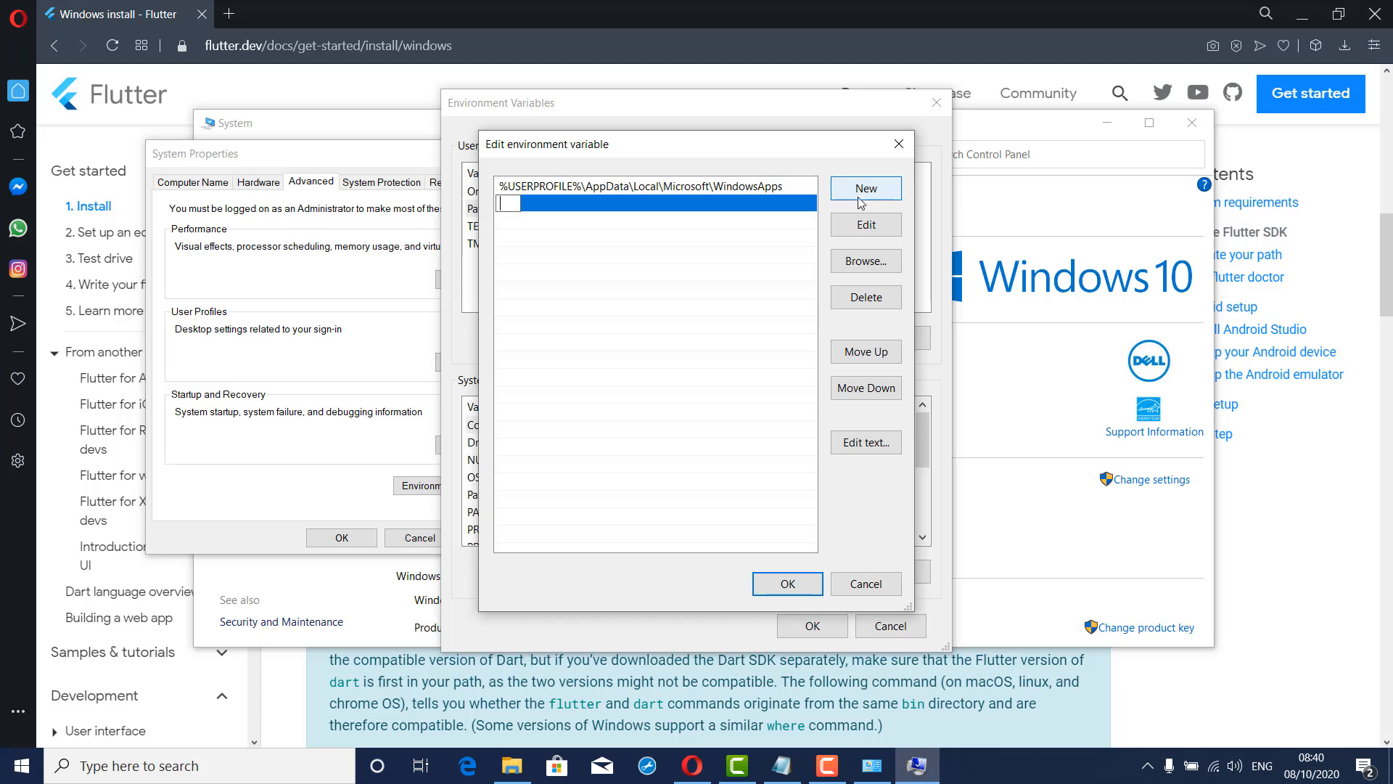
Switch to File Explorer, open the bin folder inside flutter and copy its full path C:\src\flutter\bin
click(512, 765)
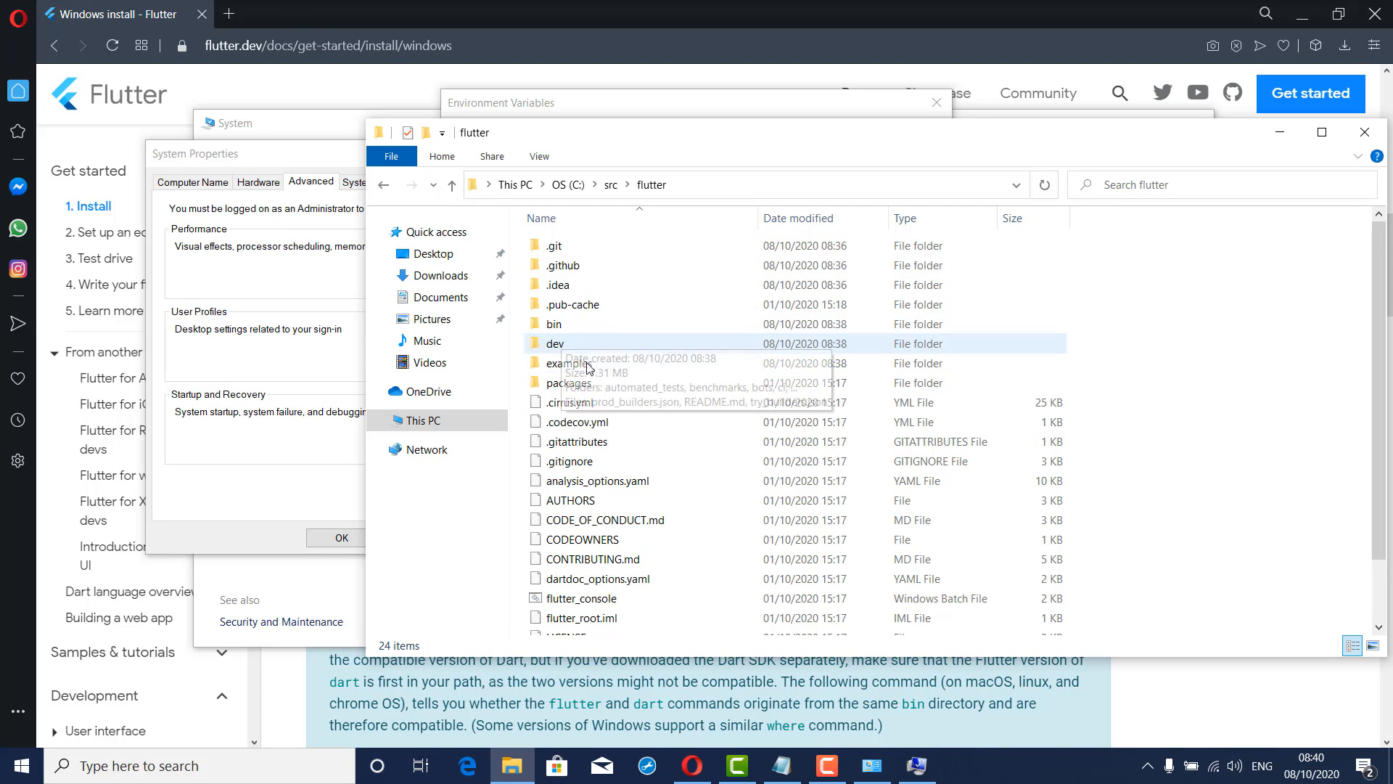
double_click(577, 324)
click(730, 188)
key(ctrl+c)
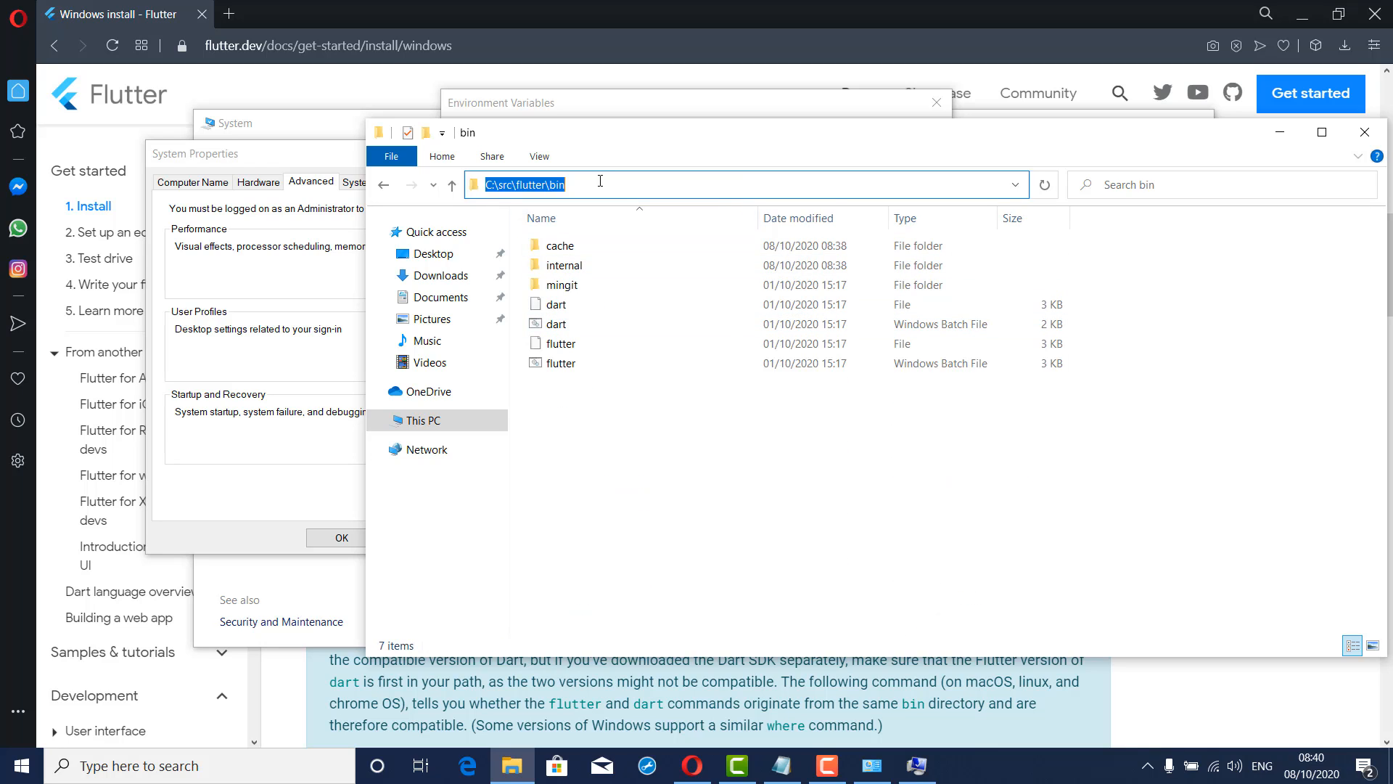
right_click(600, 181)
click(621, 231)
Add C:\src\flutter\bin as a new entry of the user Path variable and confirm all the open system dialogs
click(563, 103)
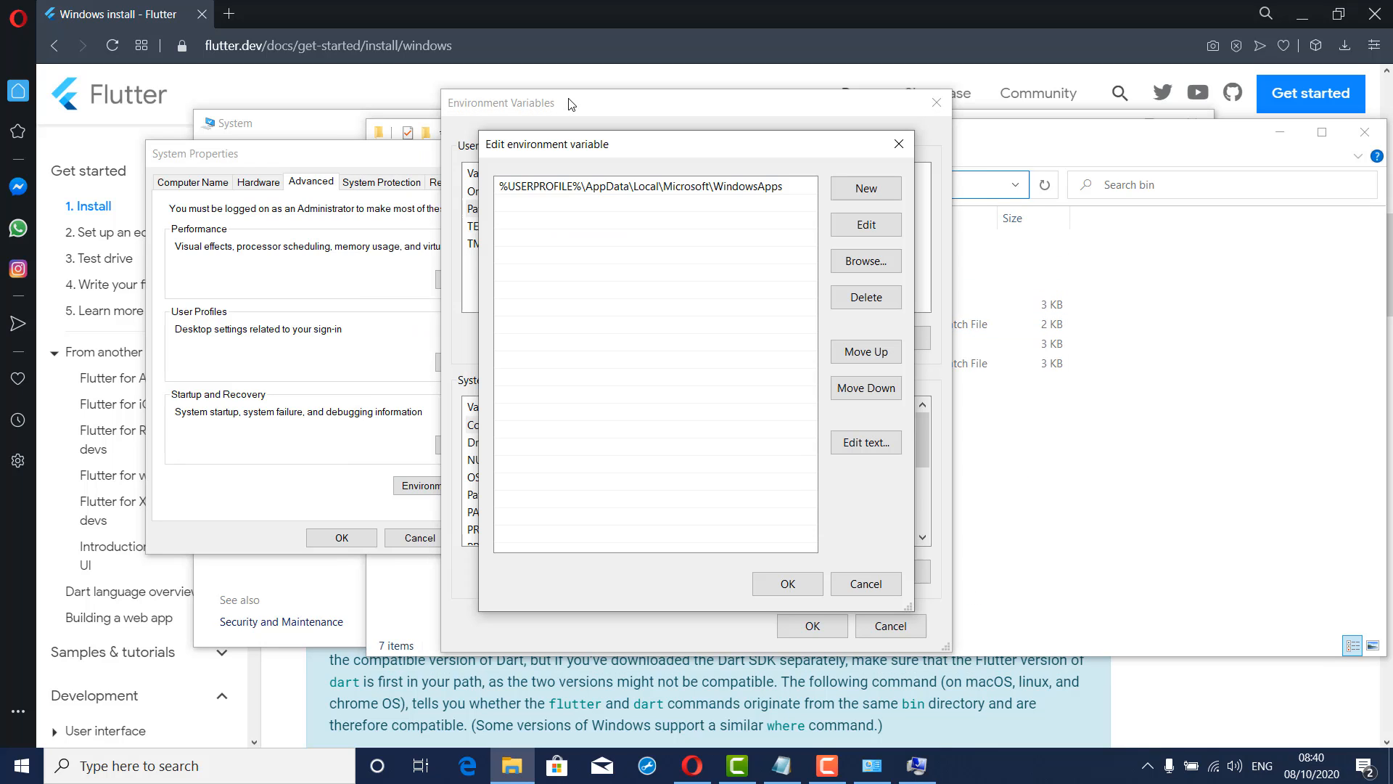
double_click(657, 208)
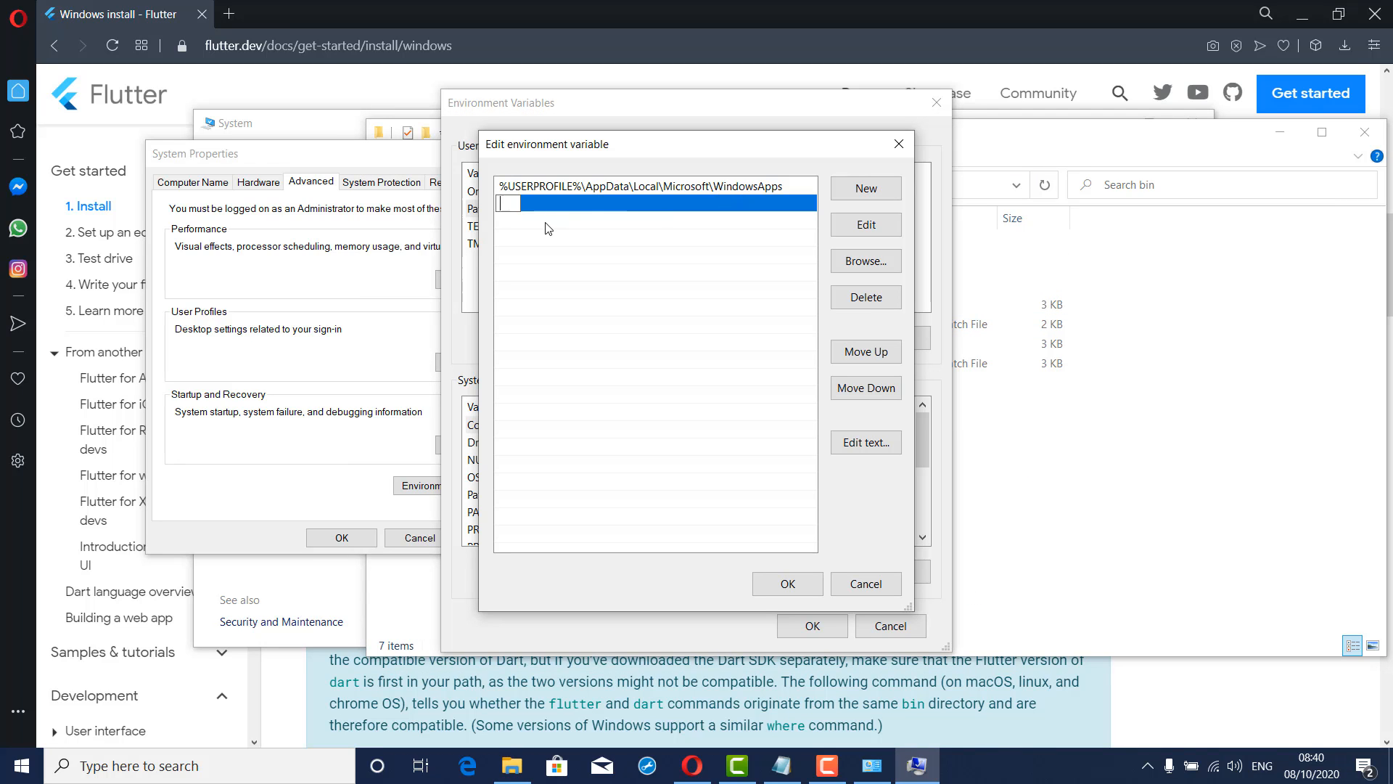
key(ctrl+v)
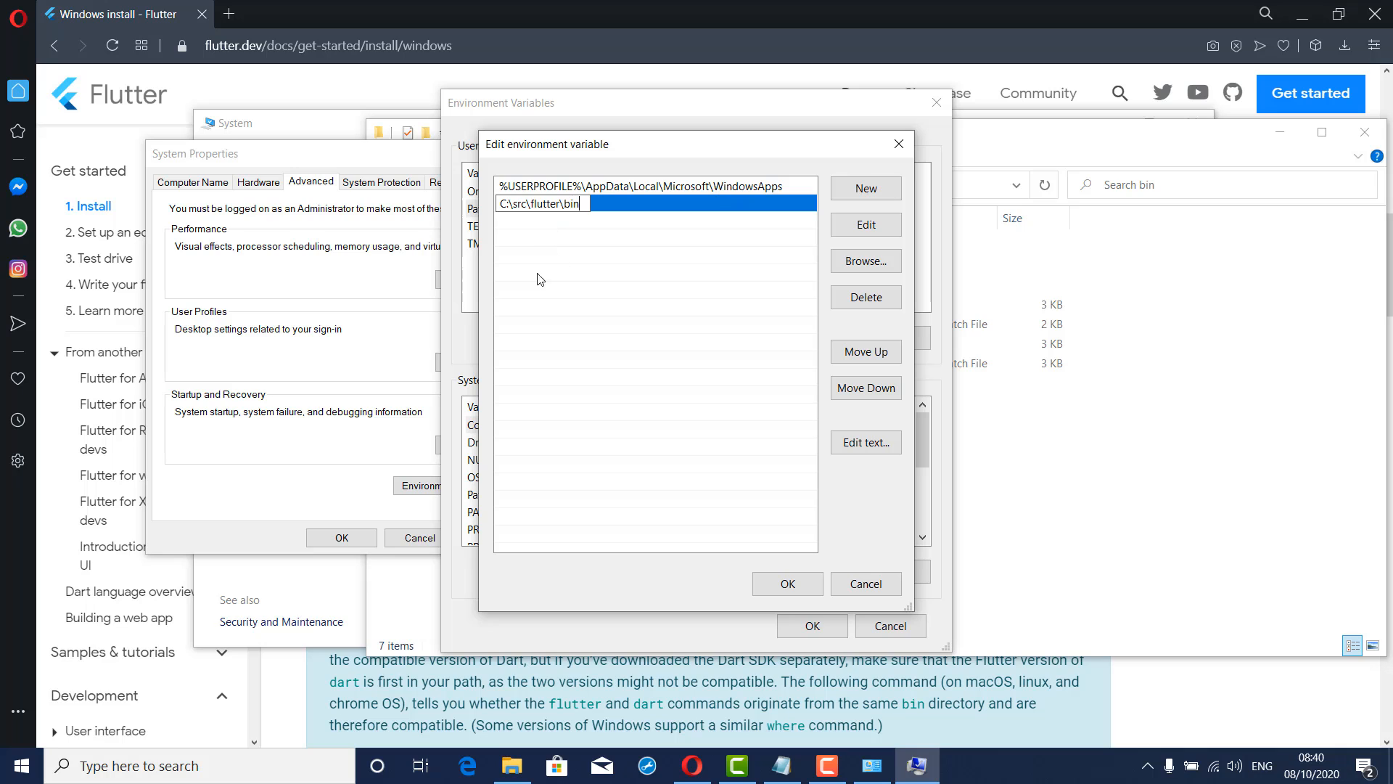
click(677, 231)
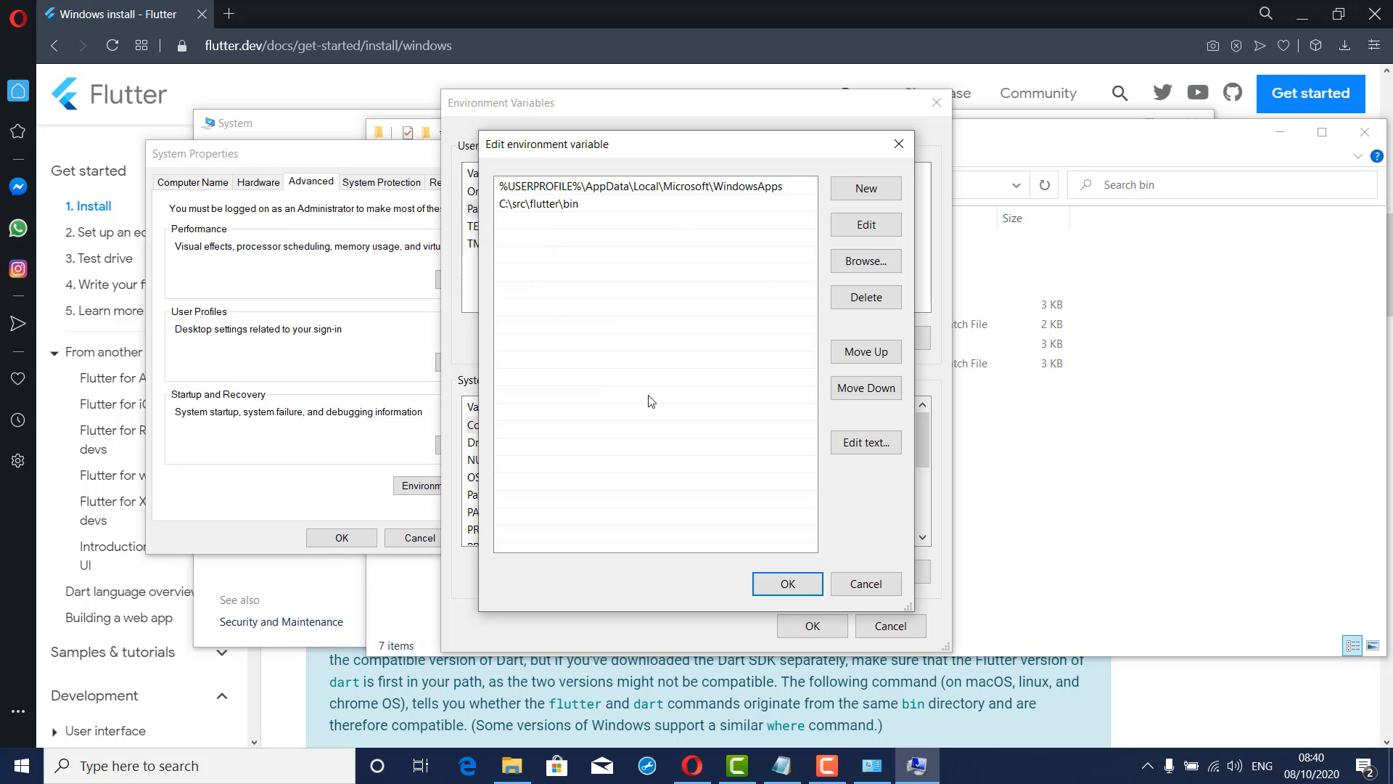
click(788, 585)
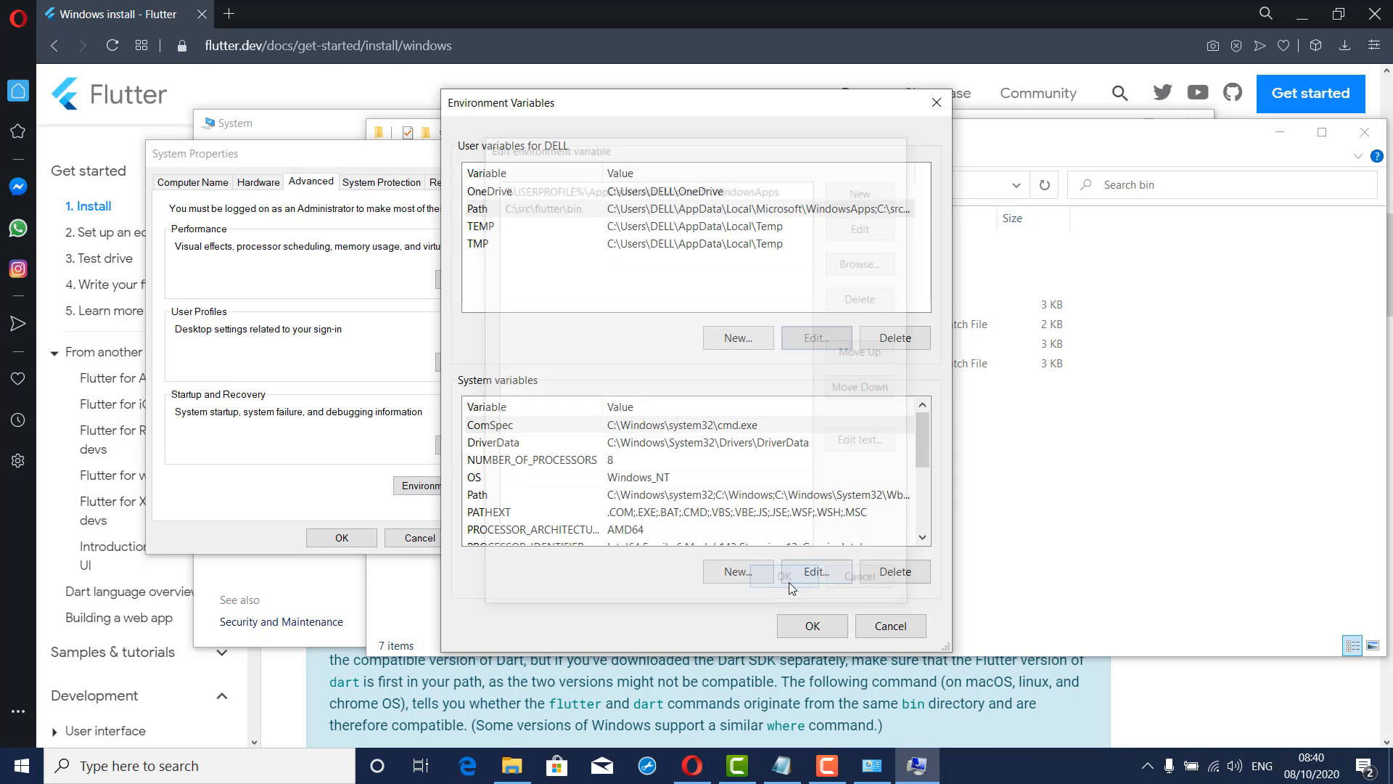
click(803, 627)
click(363, 540)
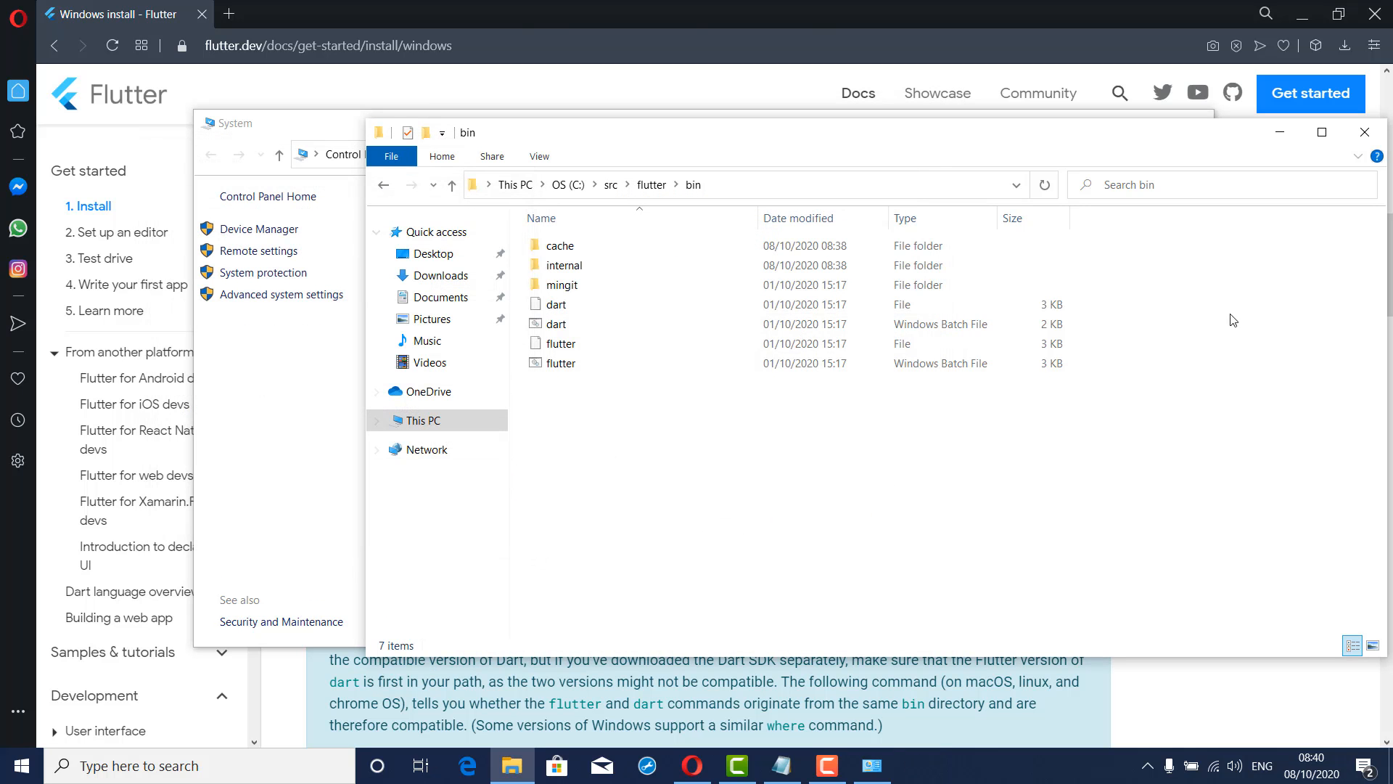
Close the File Explorer and System windows and read the rest of the Update your path section down to Run flutter doctor
click(1364, 131)
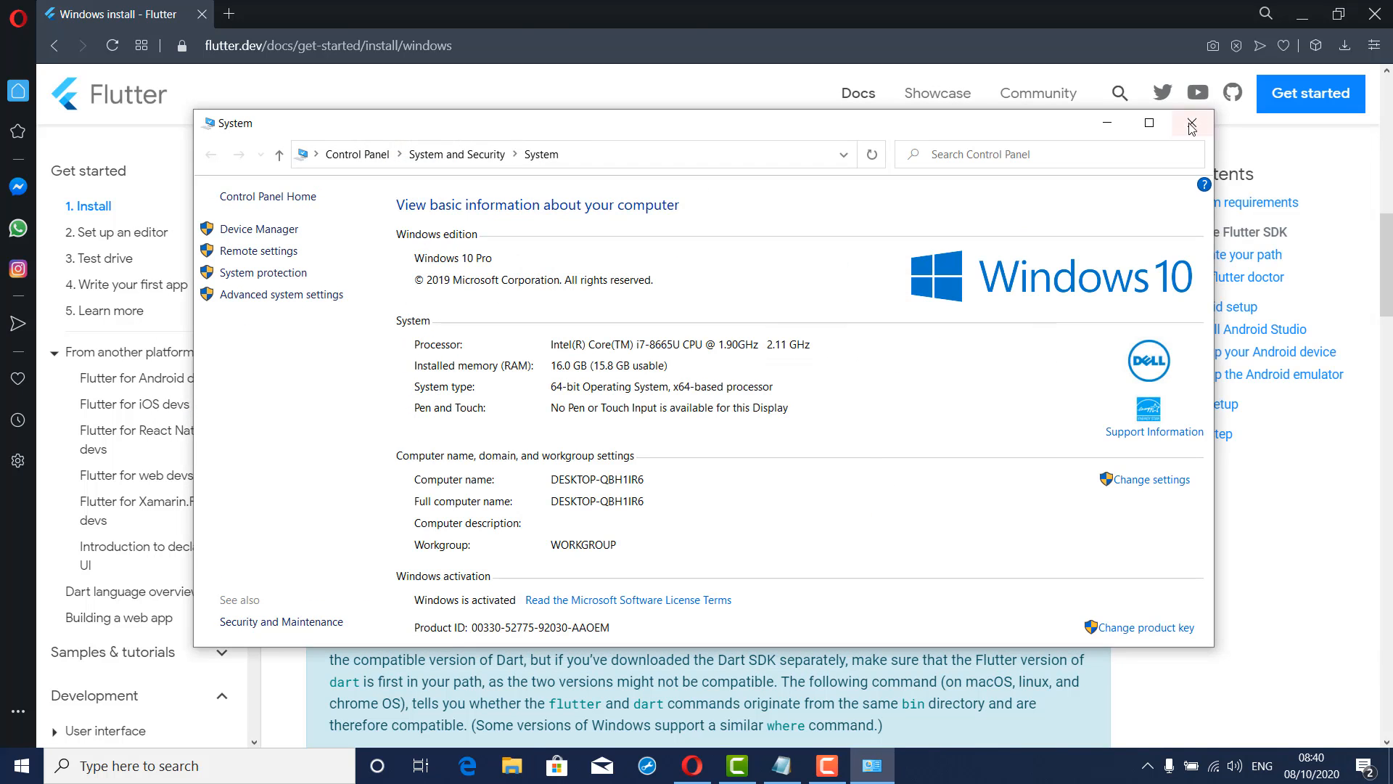
click(1190, 120)
scroll(577, 547, down, 1)
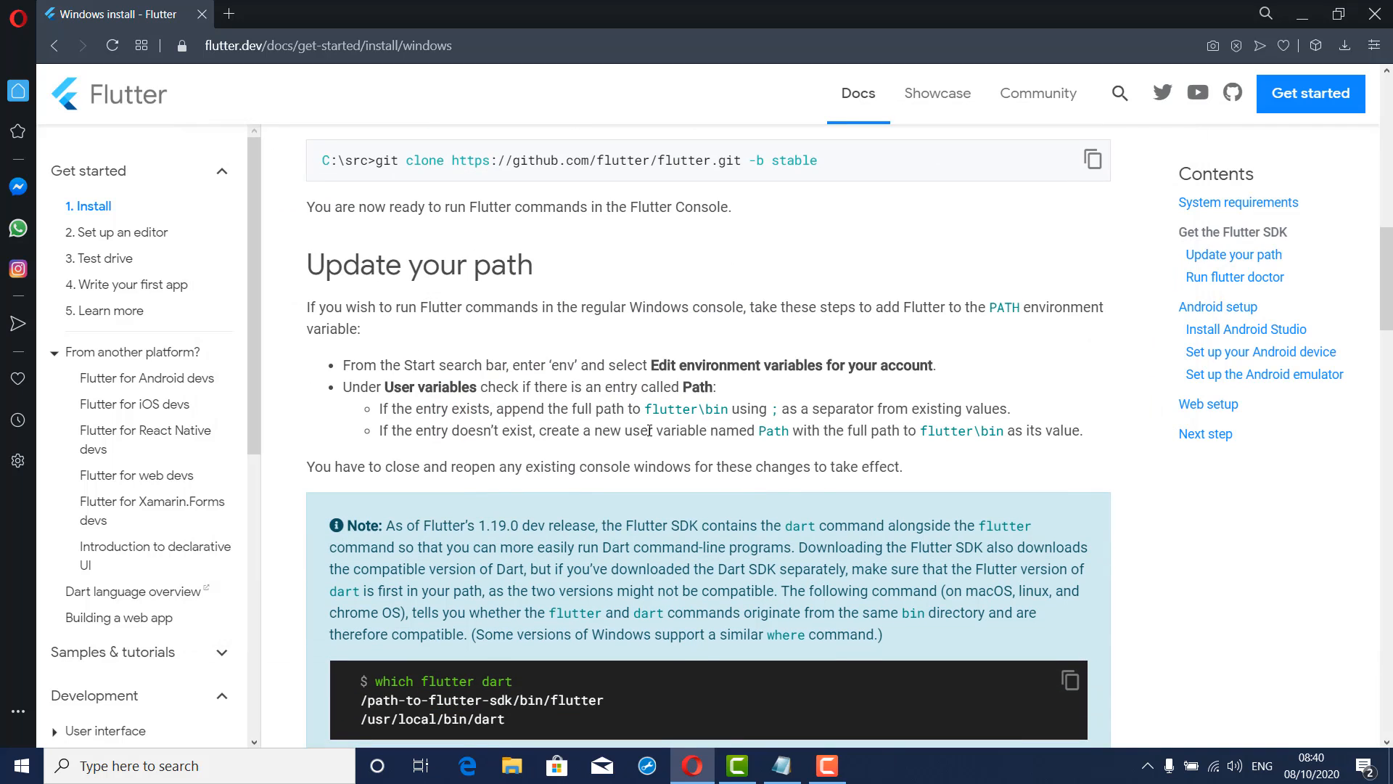
drag(351, 390, 819, 460)
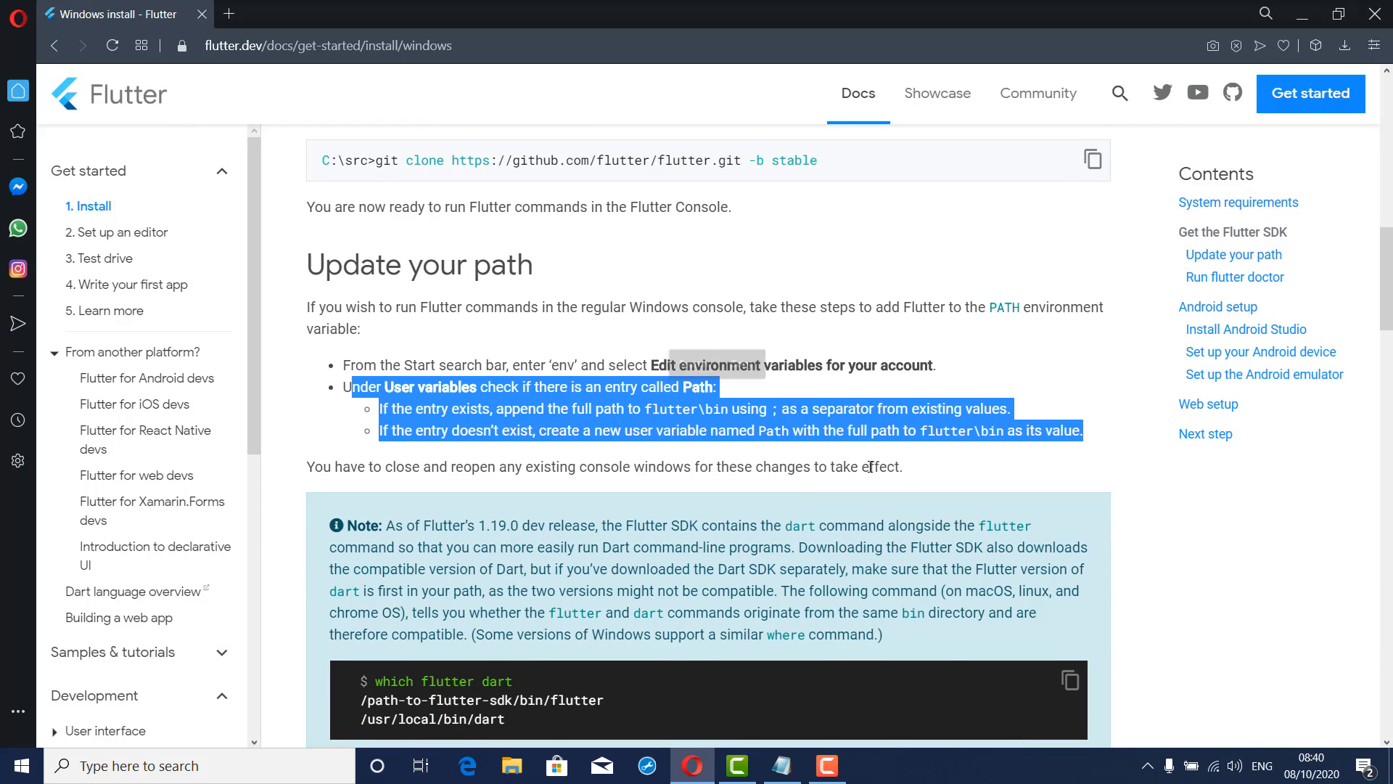
scroll(793, 486, down, 2)
scroll(792, 486, down, 3)
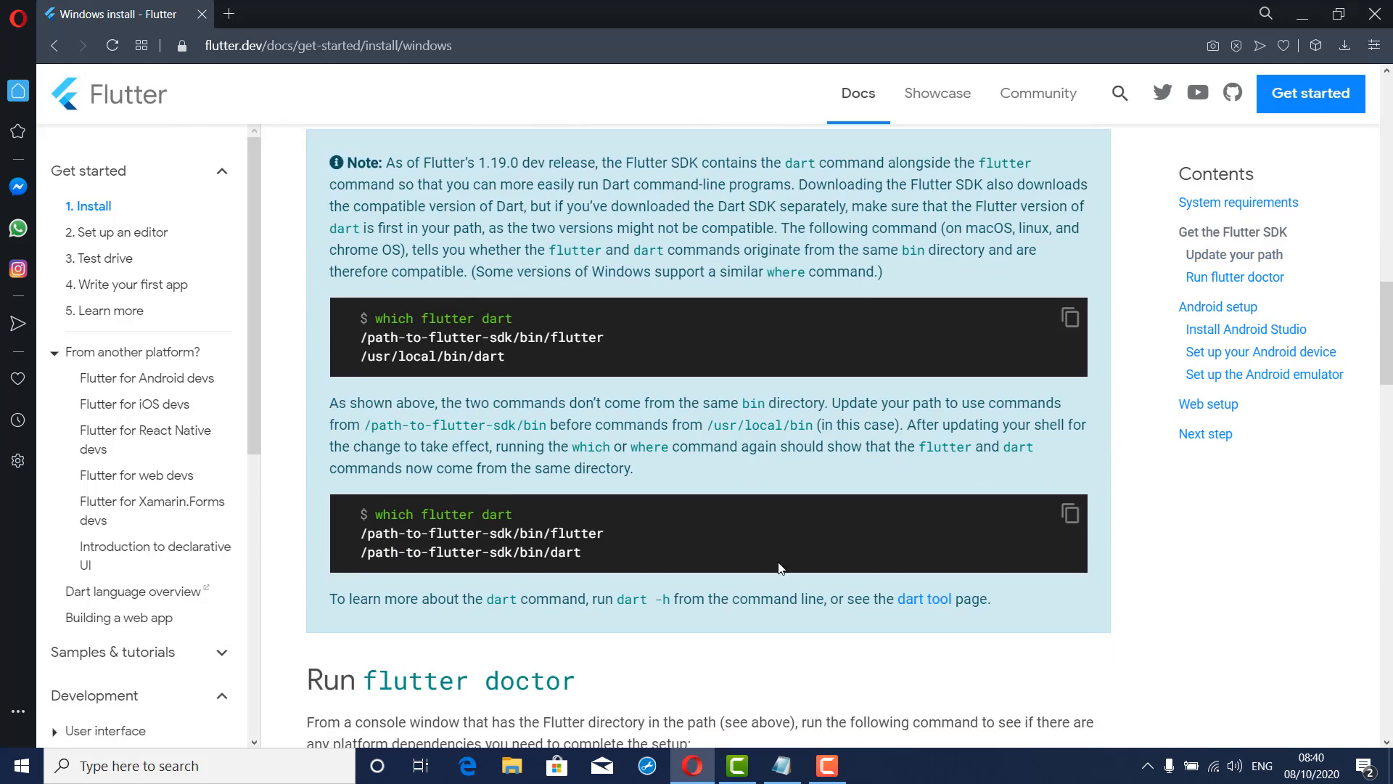
Open Command Prompt and run flutter doctor
key(super)
text(cmd)
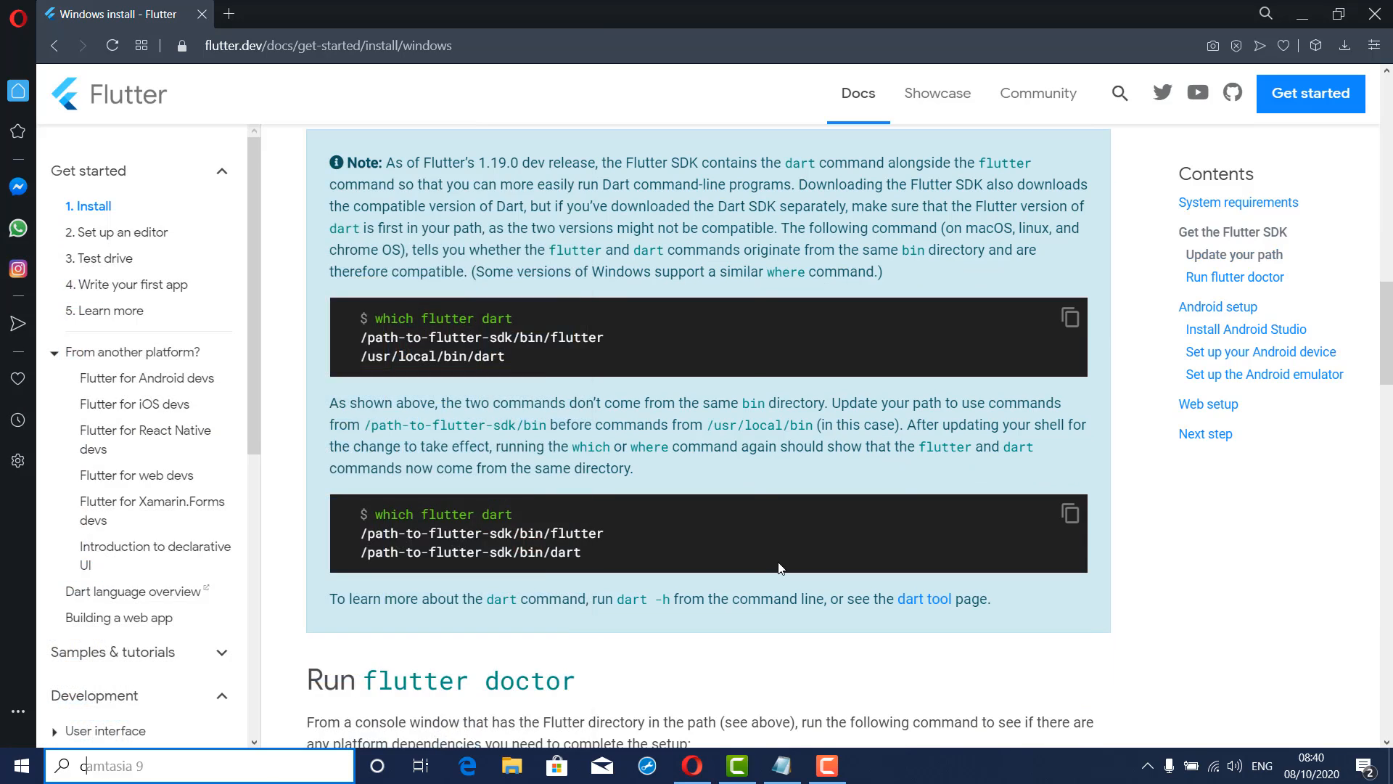
key(Return)
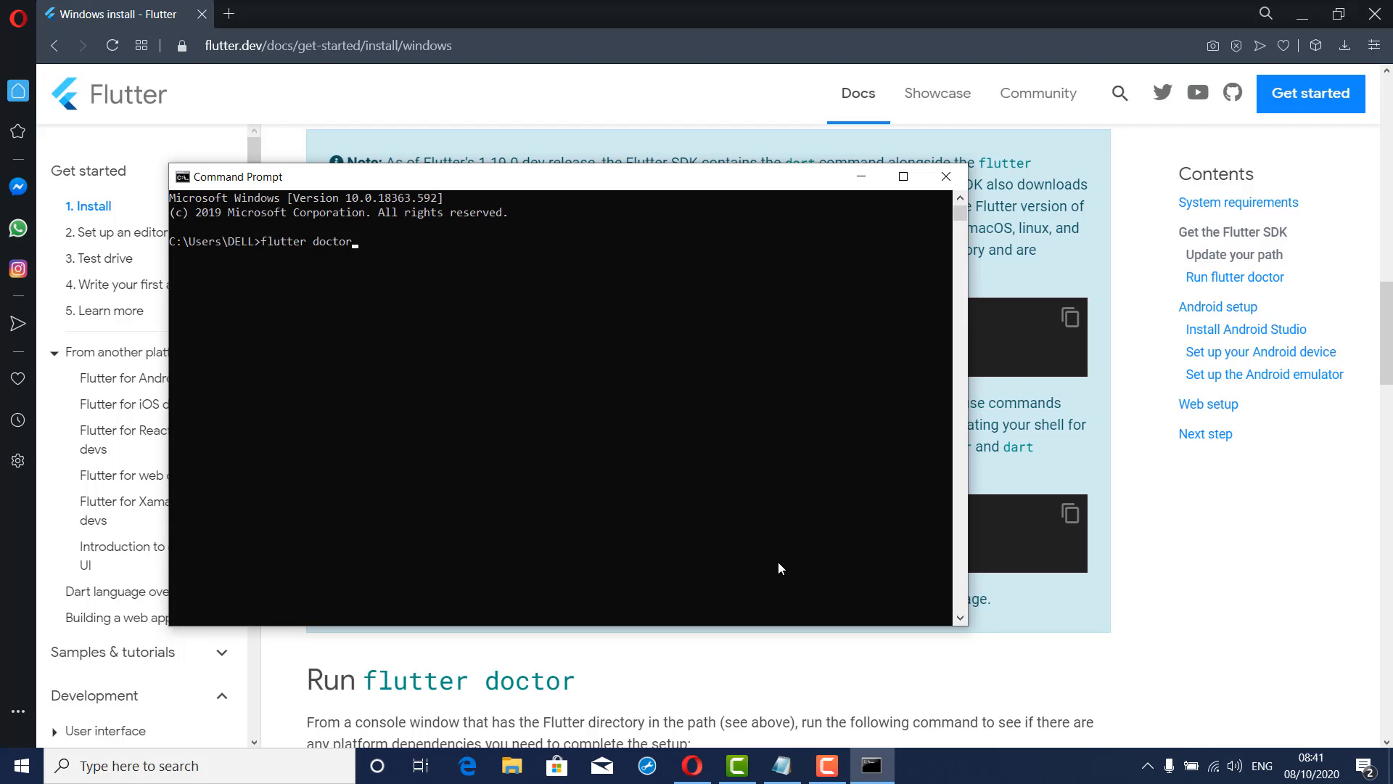
key(Return)
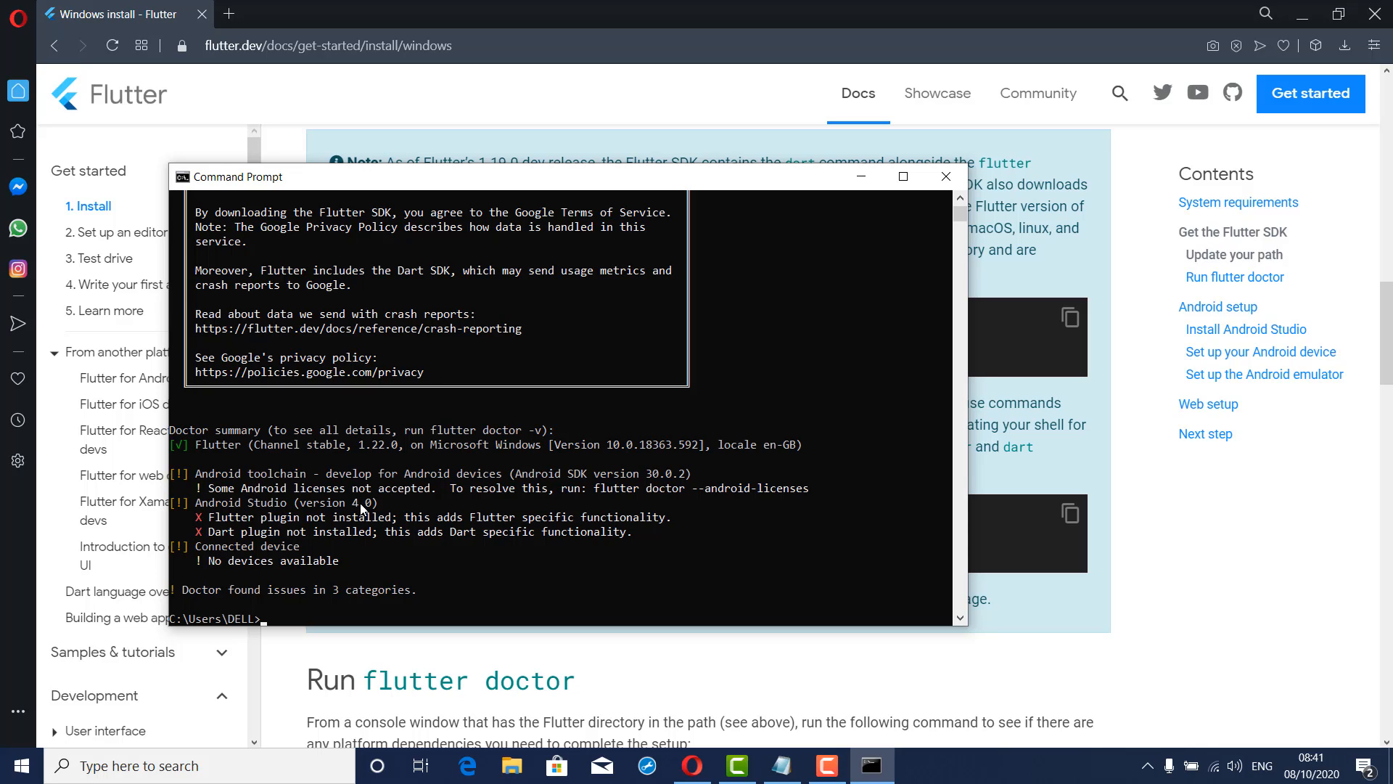
Copy the suggested command flutter doctor --android-licenses from the doctor output, enlarge the console text and run the command
click(596, 490)
drag(595, 490, 810, 488)
key(ctrl+c)
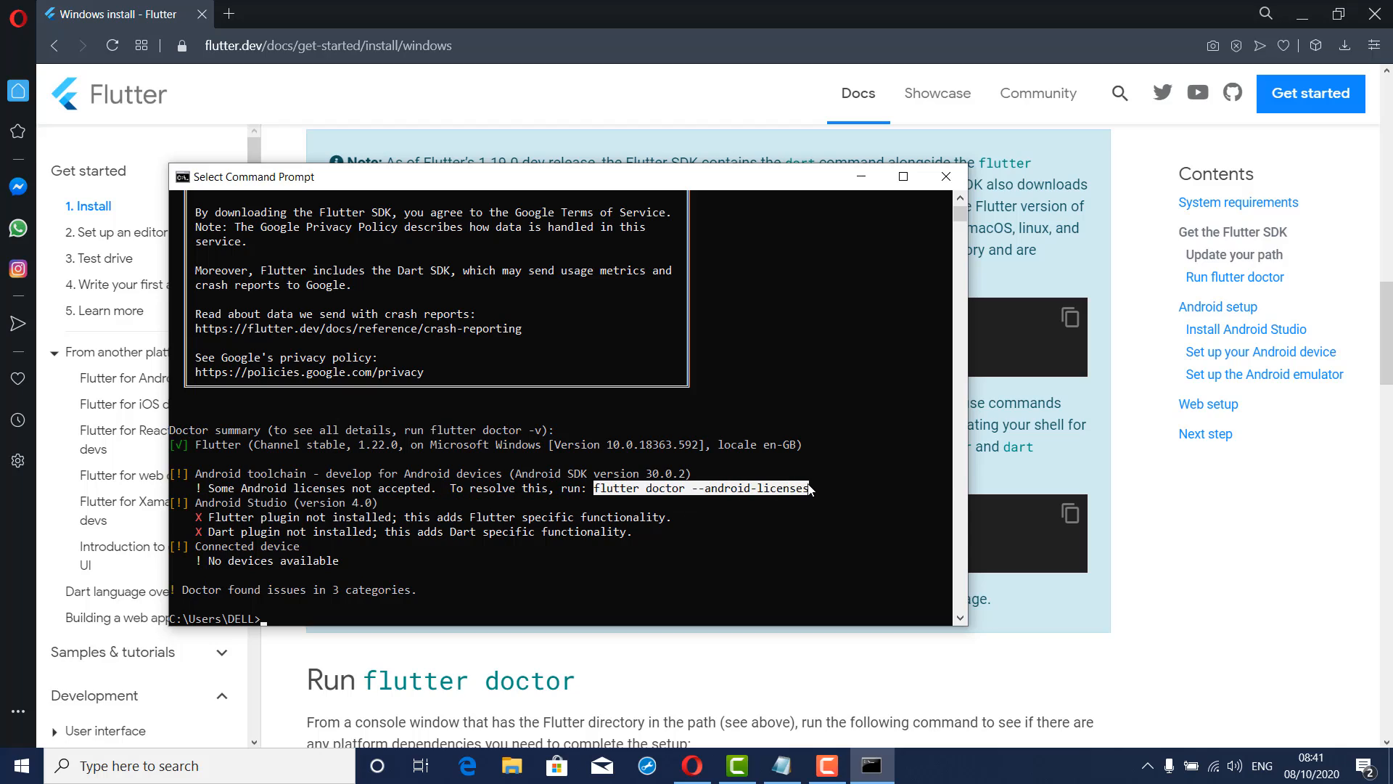
right_click(754, 488)
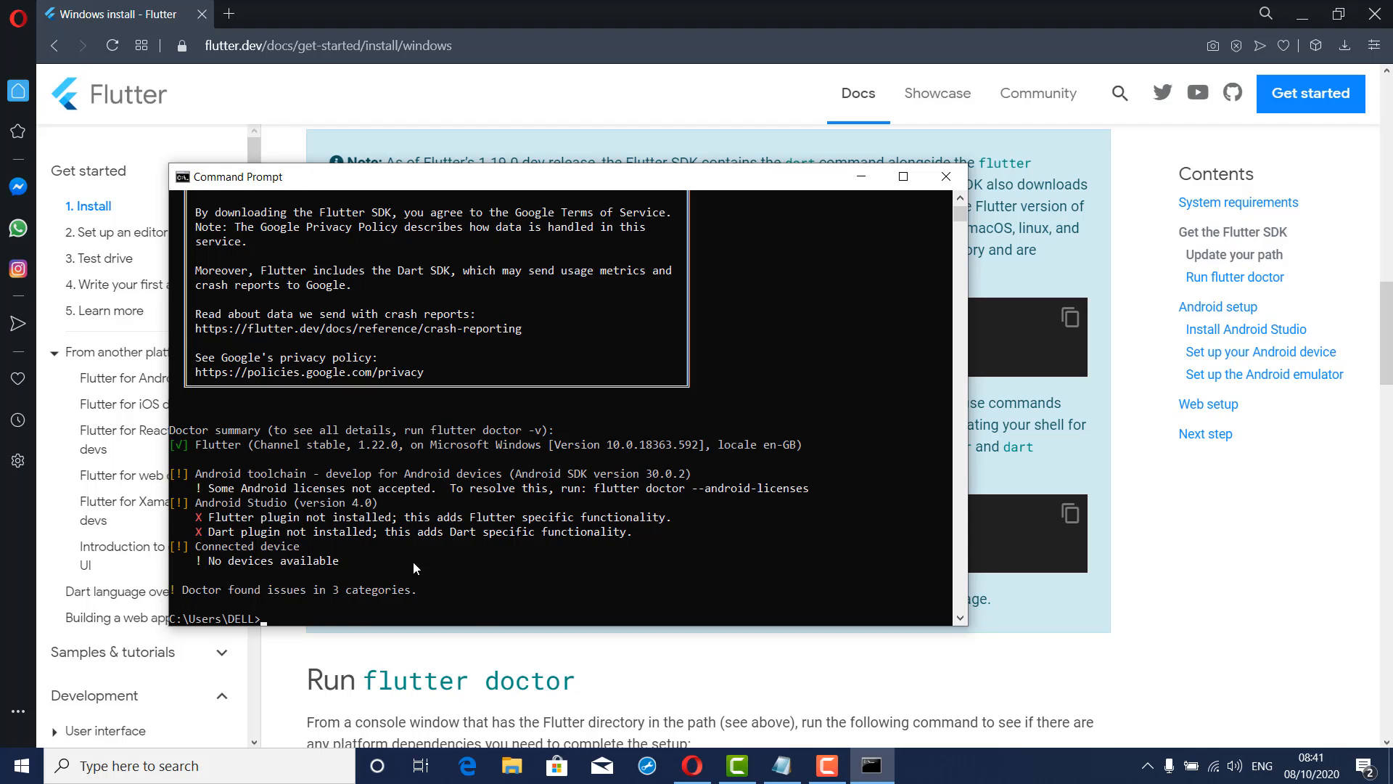
right_click(363, 601)
scroll(443, 580, up, 3)
scroll(471, 569, down, 3)
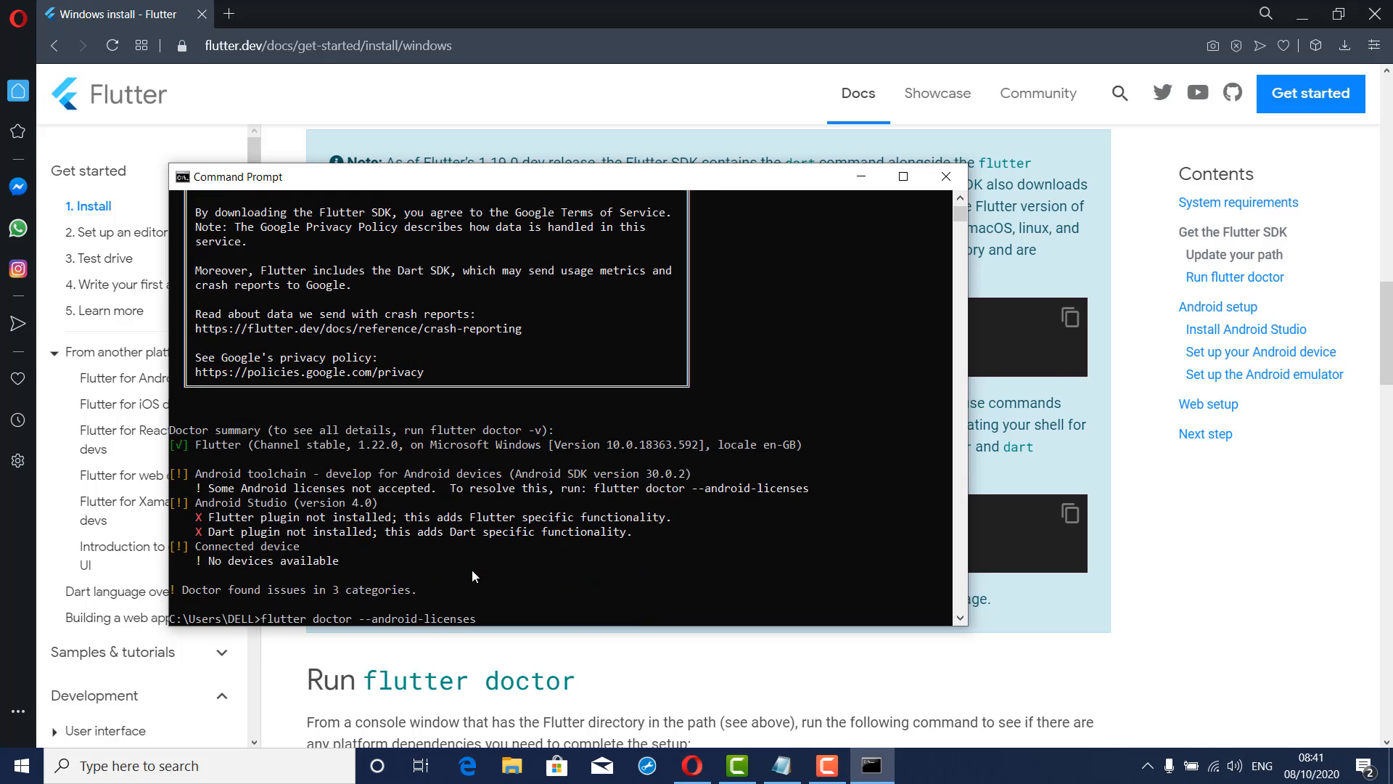
ctrl+scroll(471, 569, up, 1)
ctrl+scroll(472, 569, up, 4)
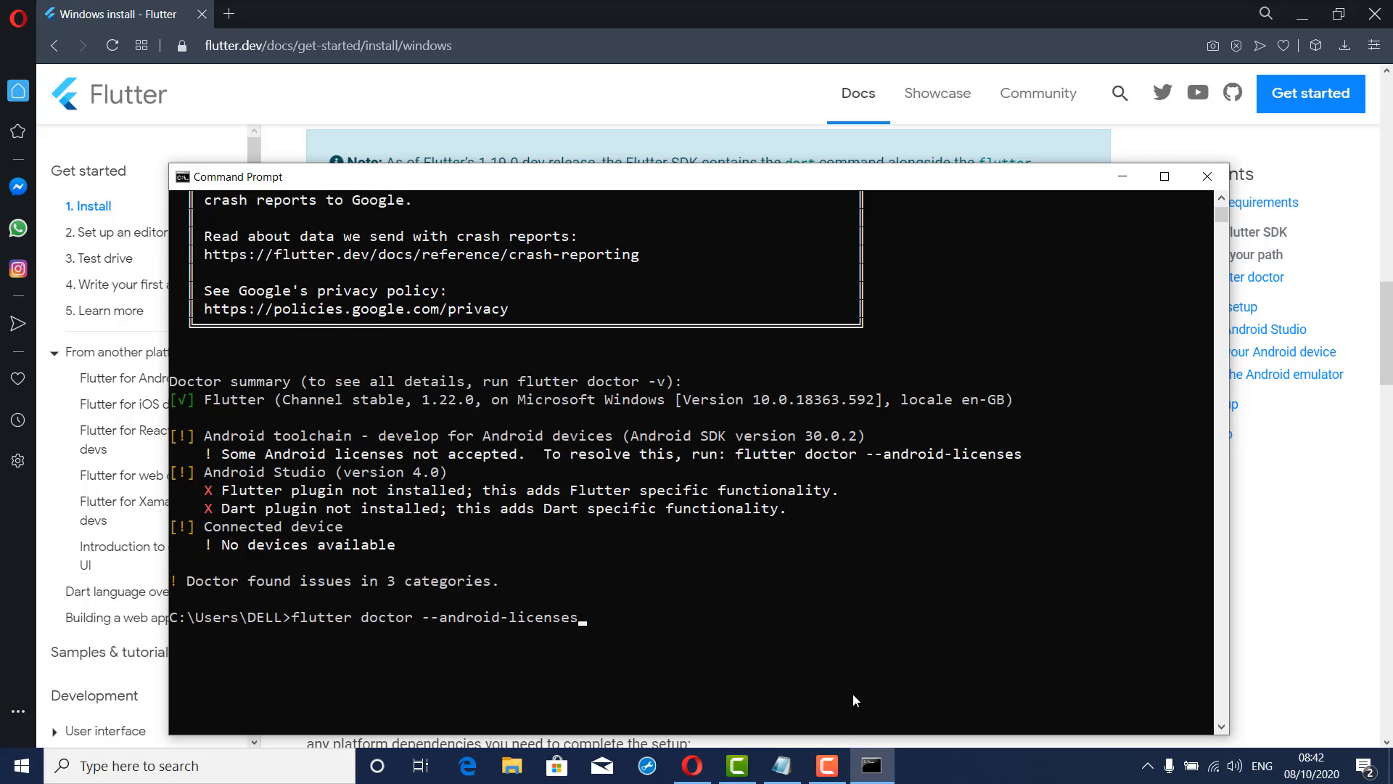
key(Return)
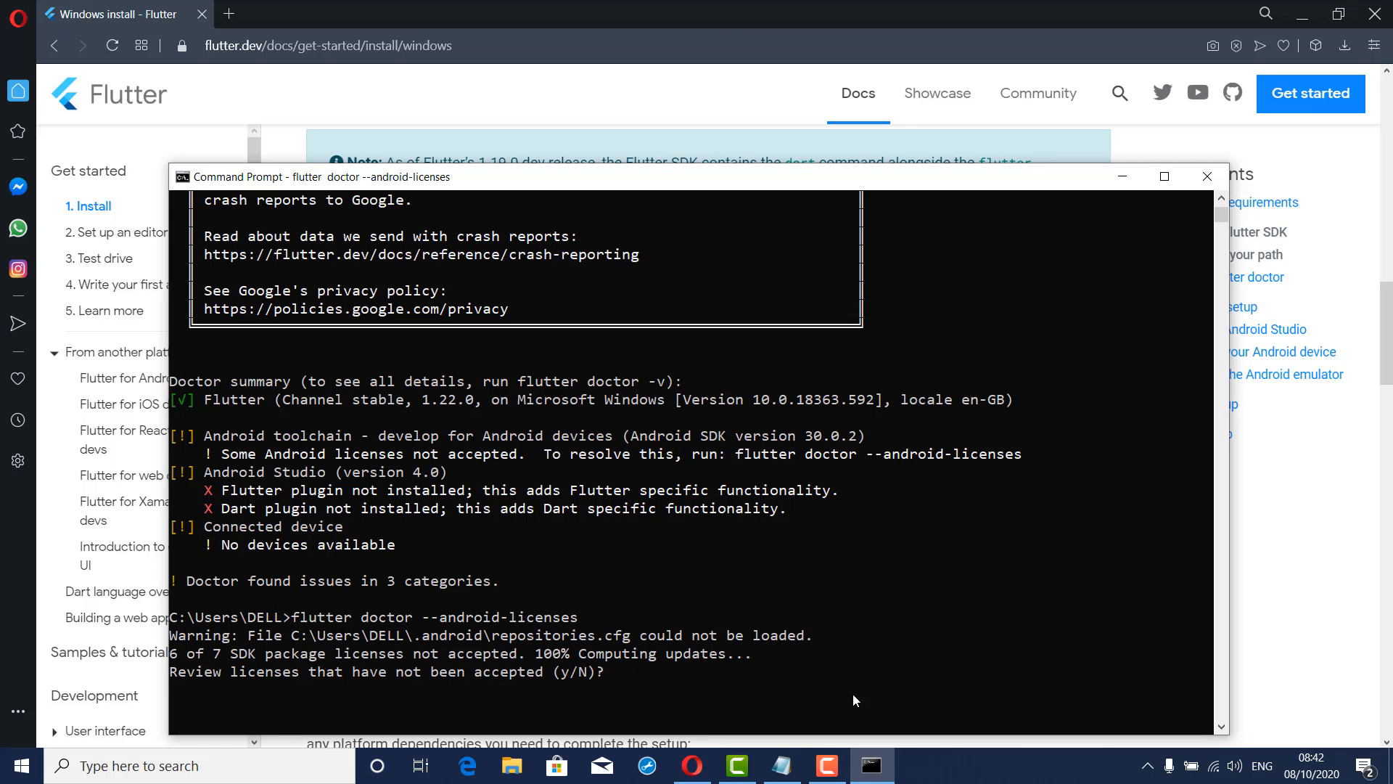
Agree to review the Android SDK licenses and accept every one of them with y
text(y)
key(Return)
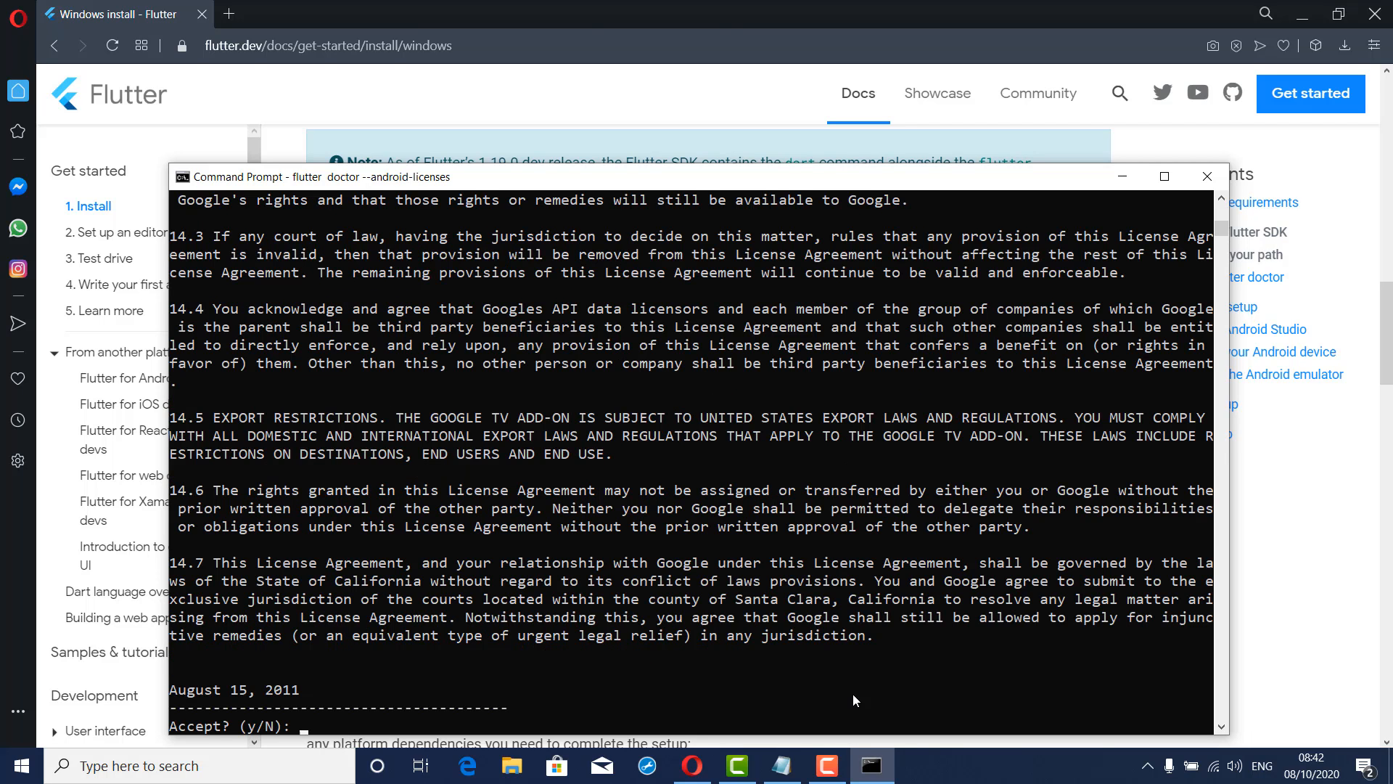
text(y)
key(Return)
text(y)
key(Return)
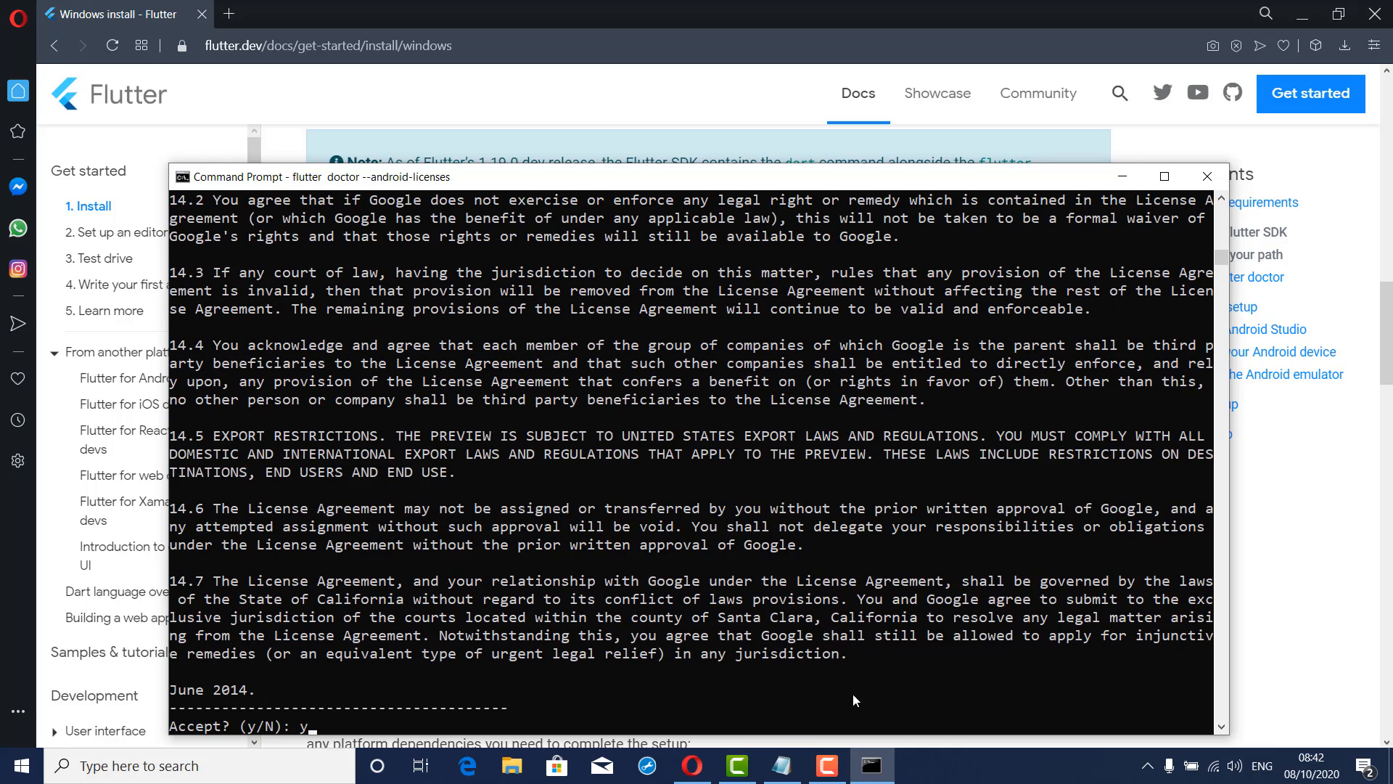
text(y)
key(Return)
text(y)
key(Return)
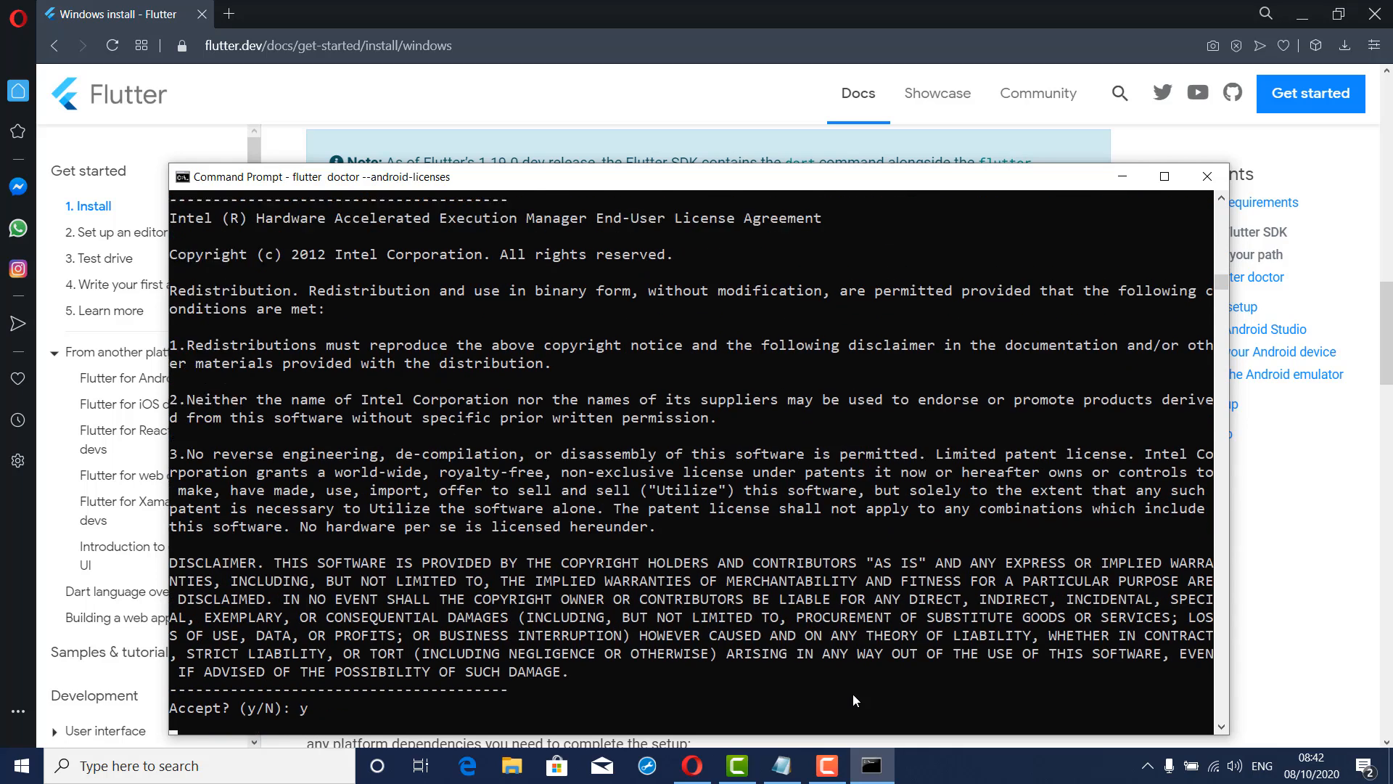
text(y)
key(Return)
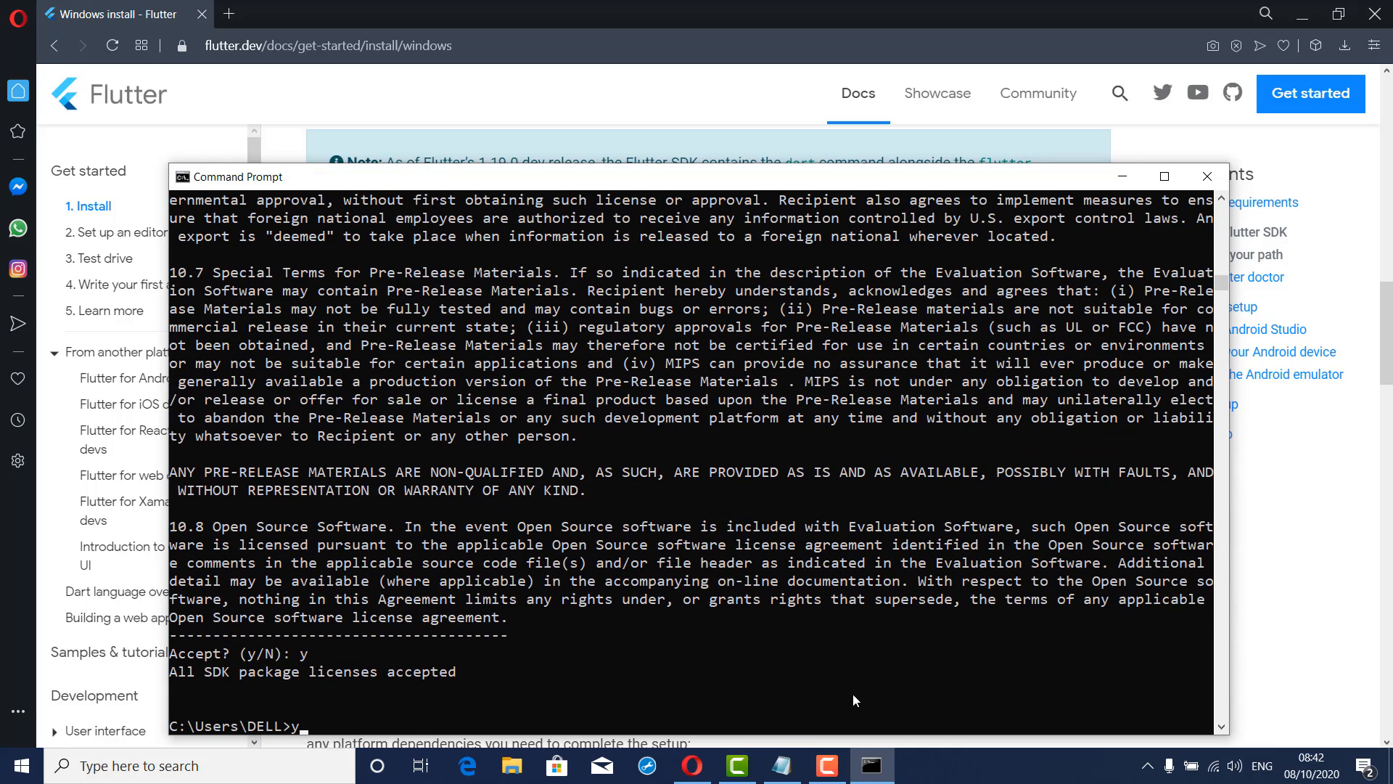
Go back through the console output to the flutter doctor summary and review its Android Studio plugin issues
scroll(718, 608, up, 12)
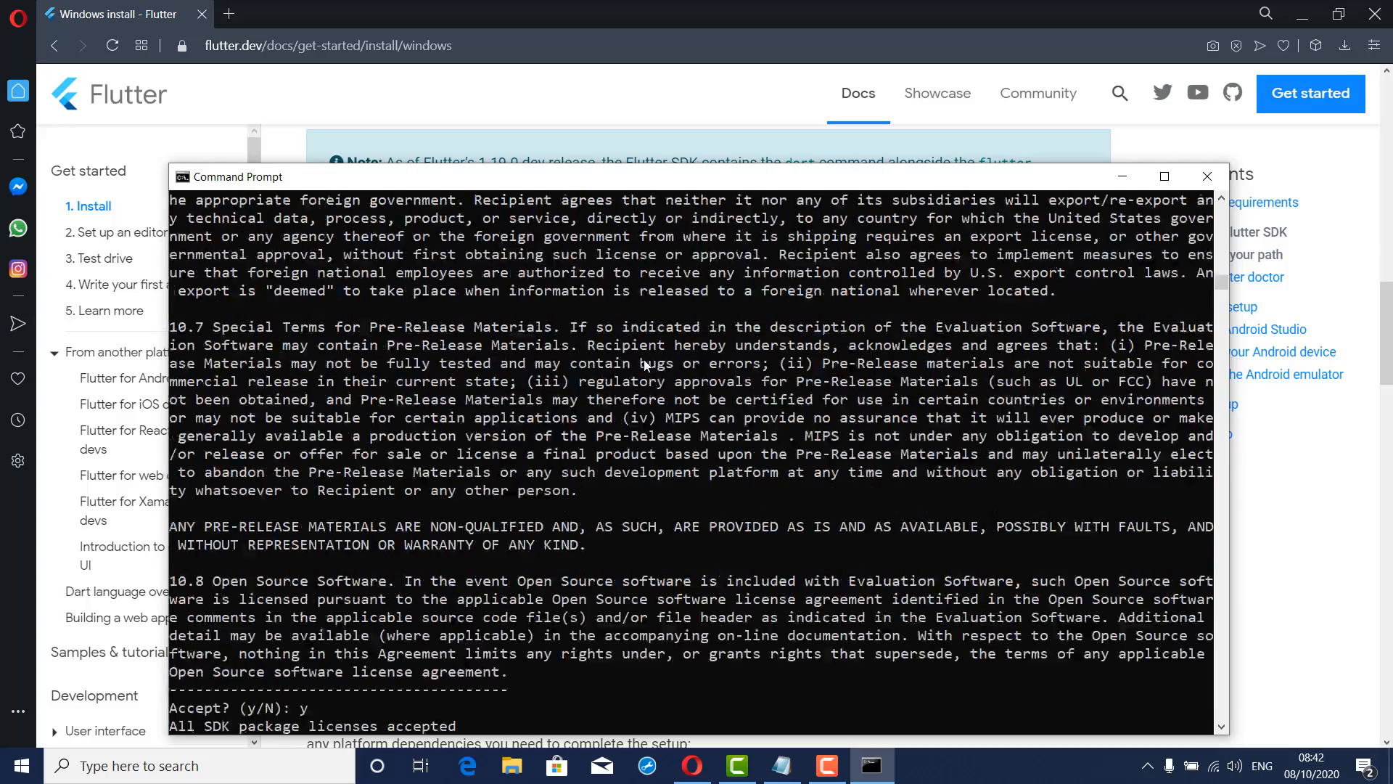
scroll(657, 375, up, 15)
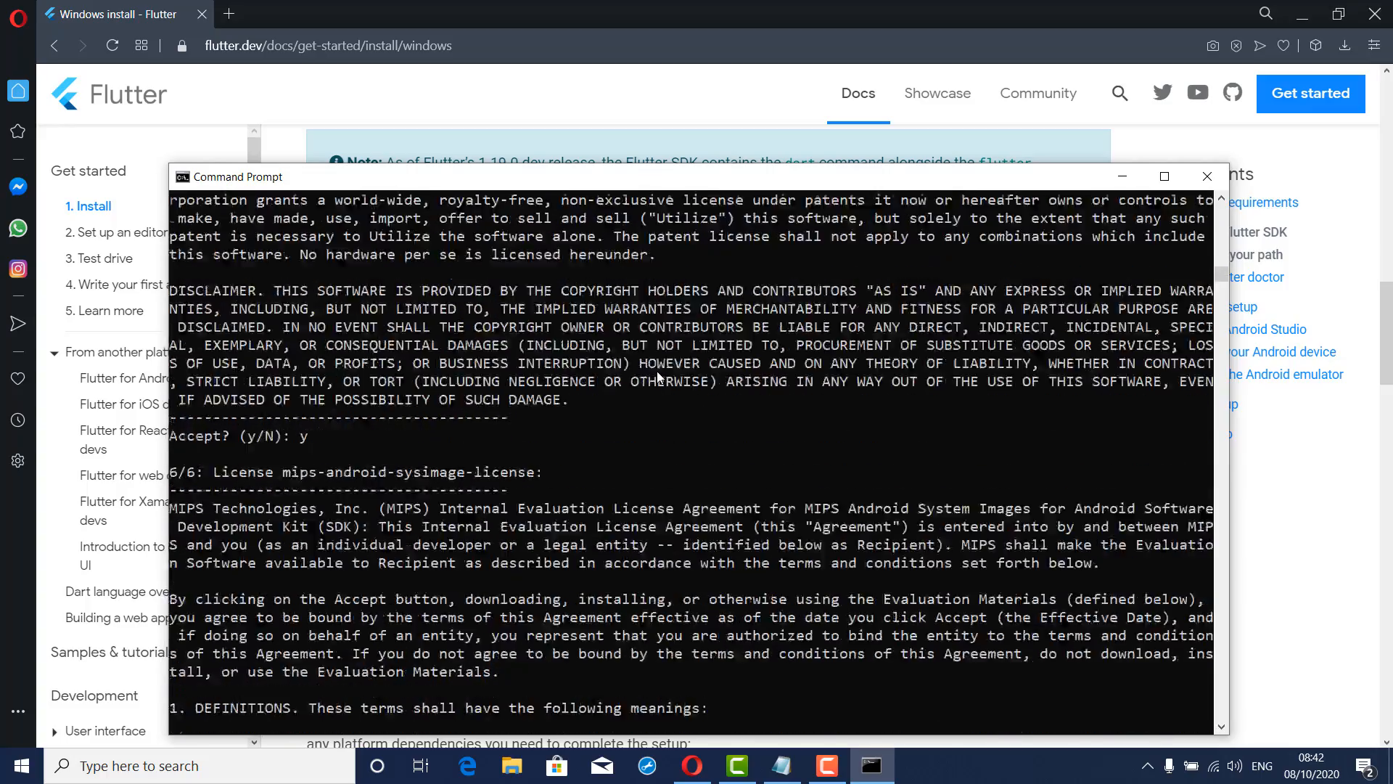
scroll(657, 375, up, 15)
scroll(656, 371, up, 20)
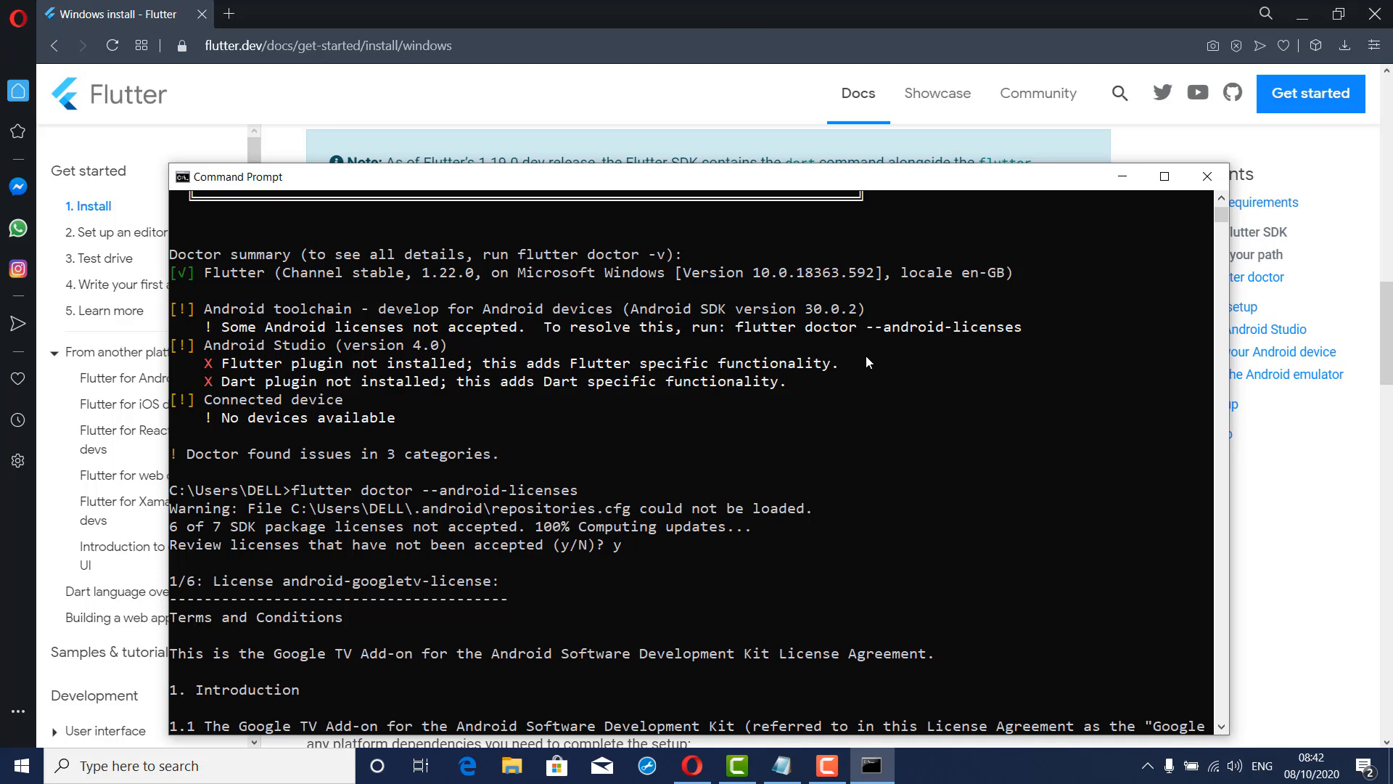
Launch Android Studio and cancel loading the MyApplication project to reach the welcome screen
key(super)
text(andr)
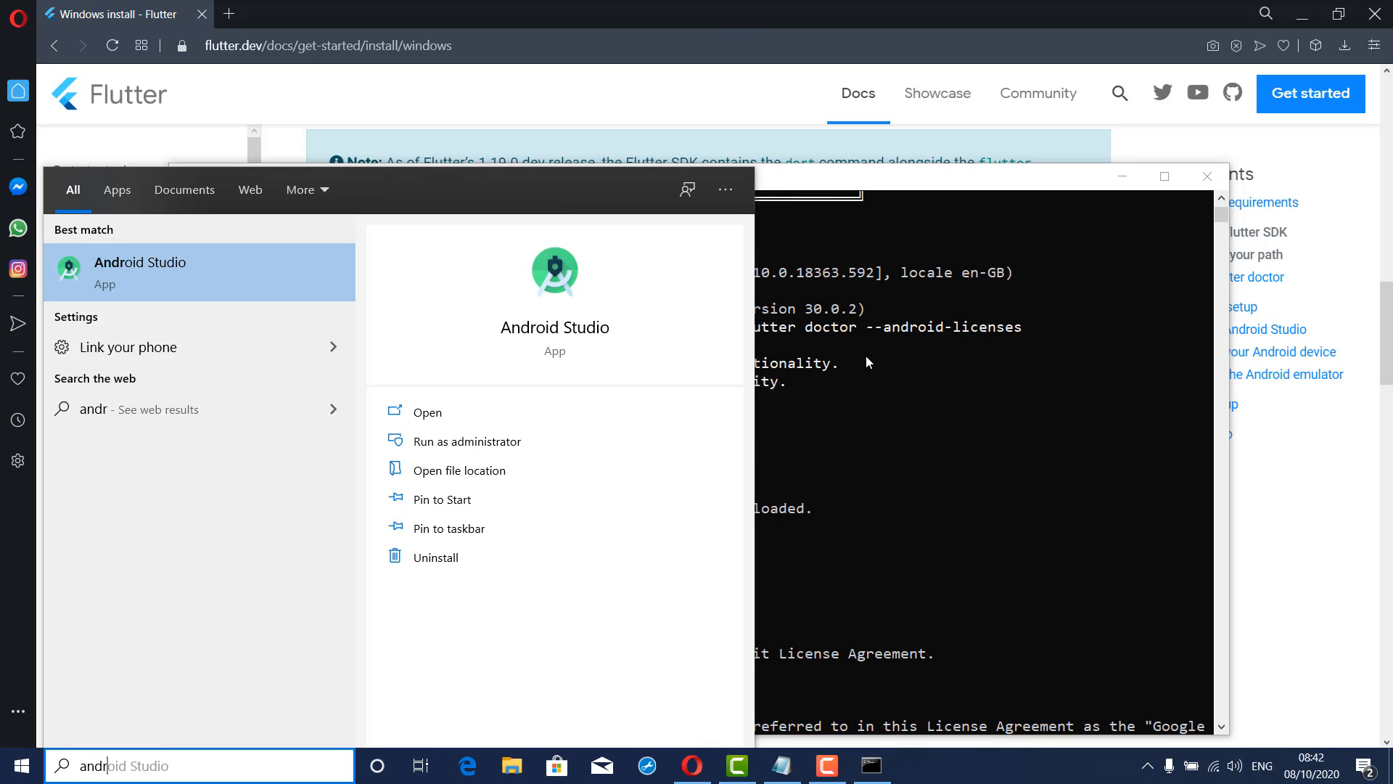
key(Return)
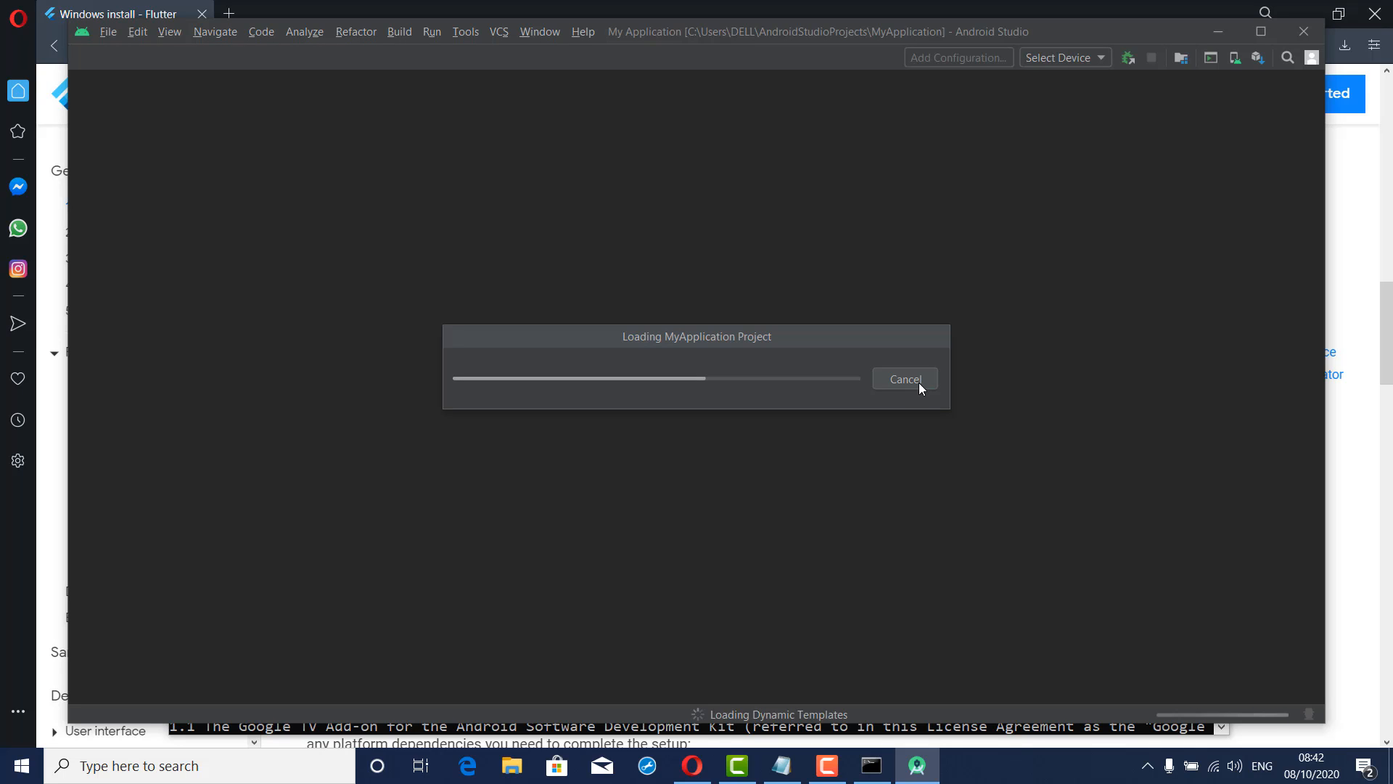
click(919, 382)
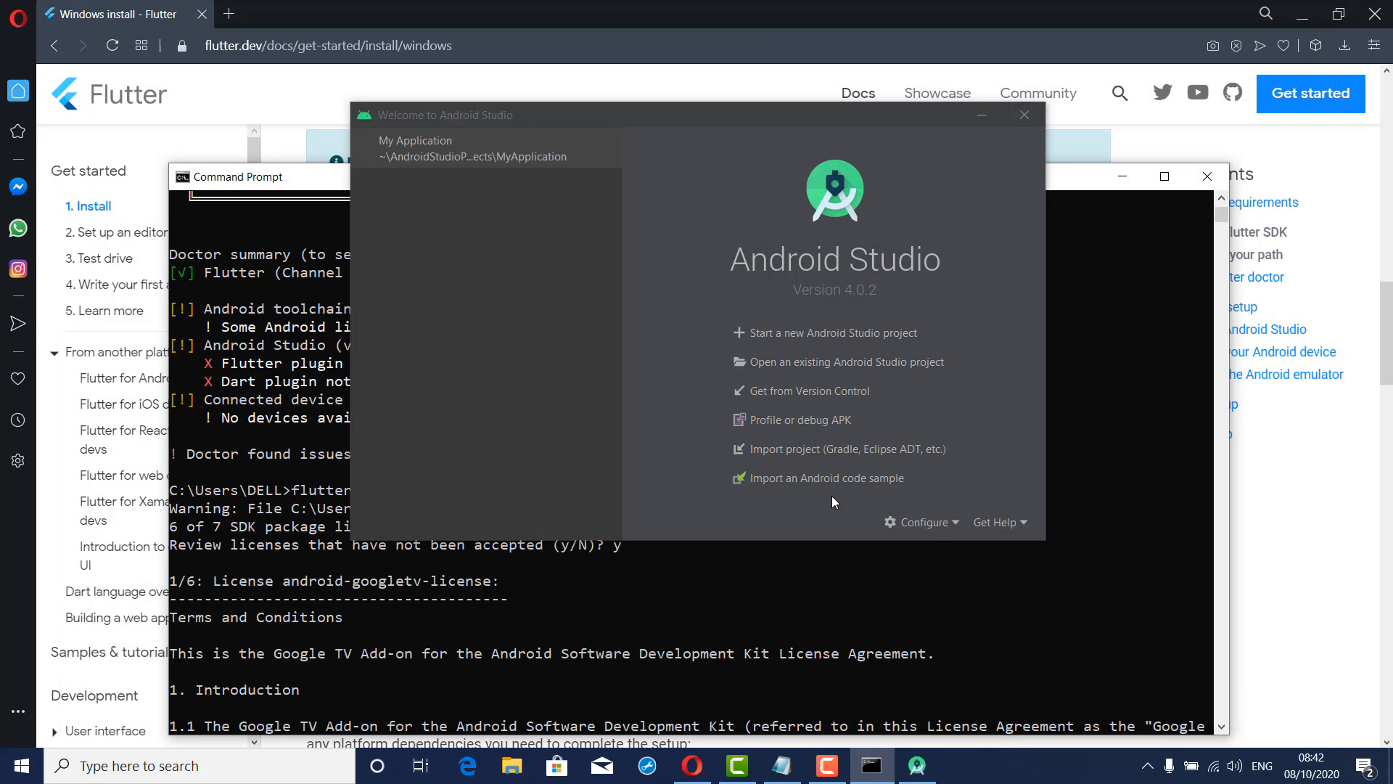
Open the Android Studio settings from the welcome screen and show the Plugins marketplace
click(922, 522)
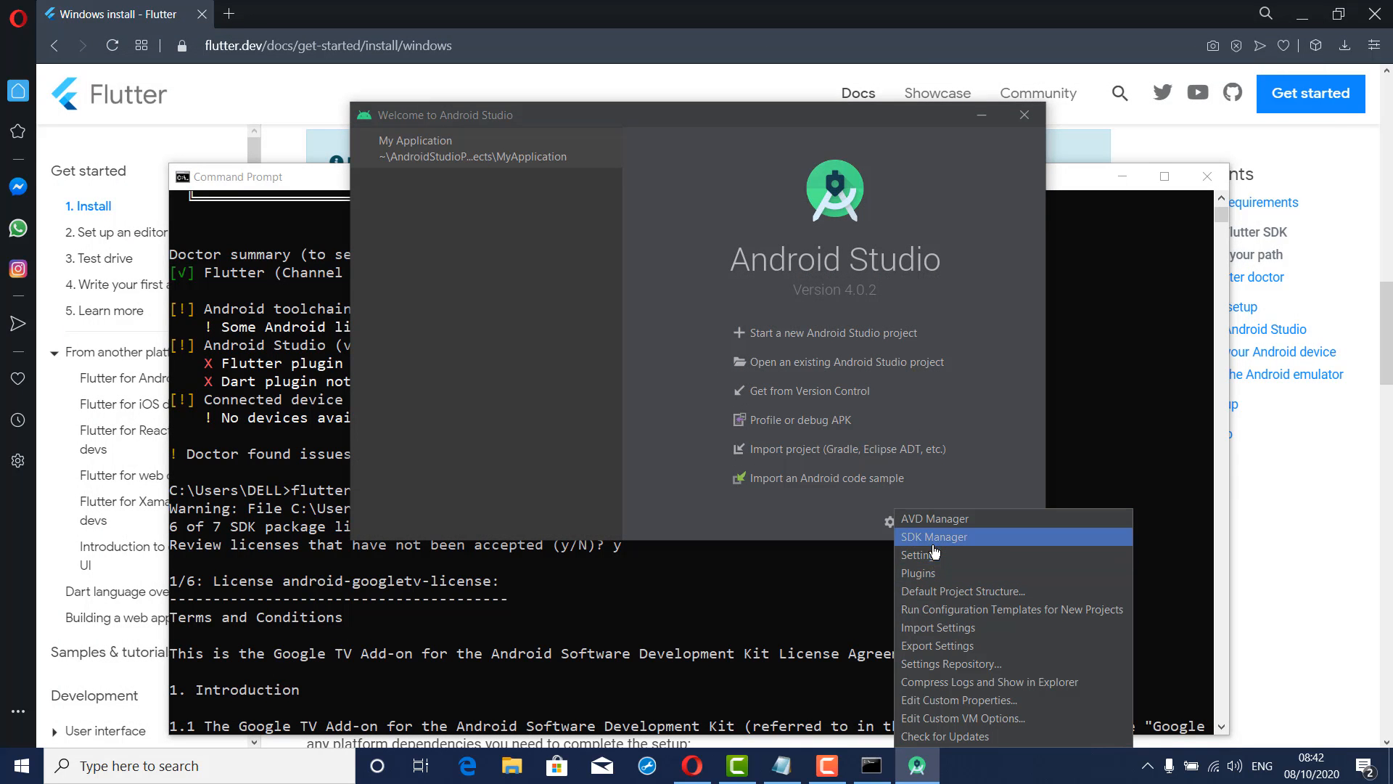
click(935, 555)
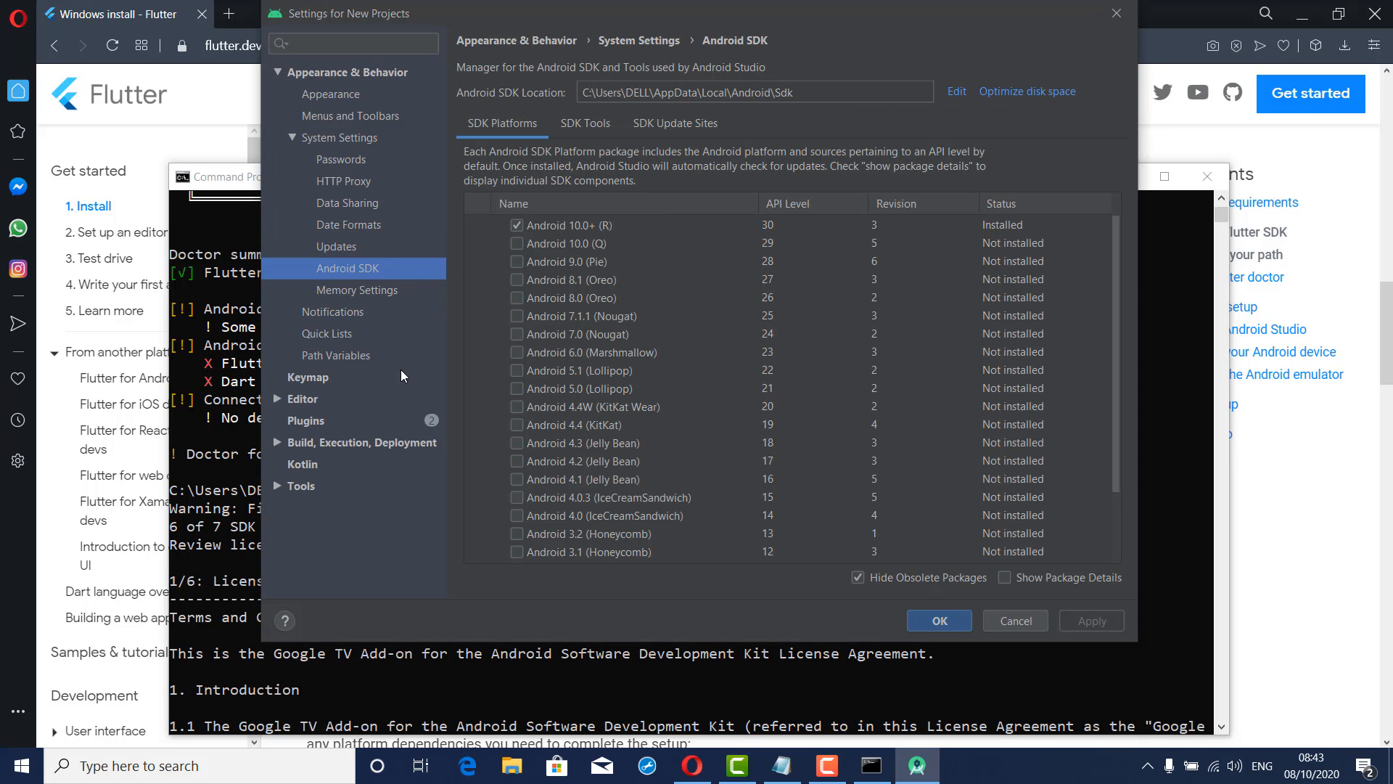
click(347, 418)
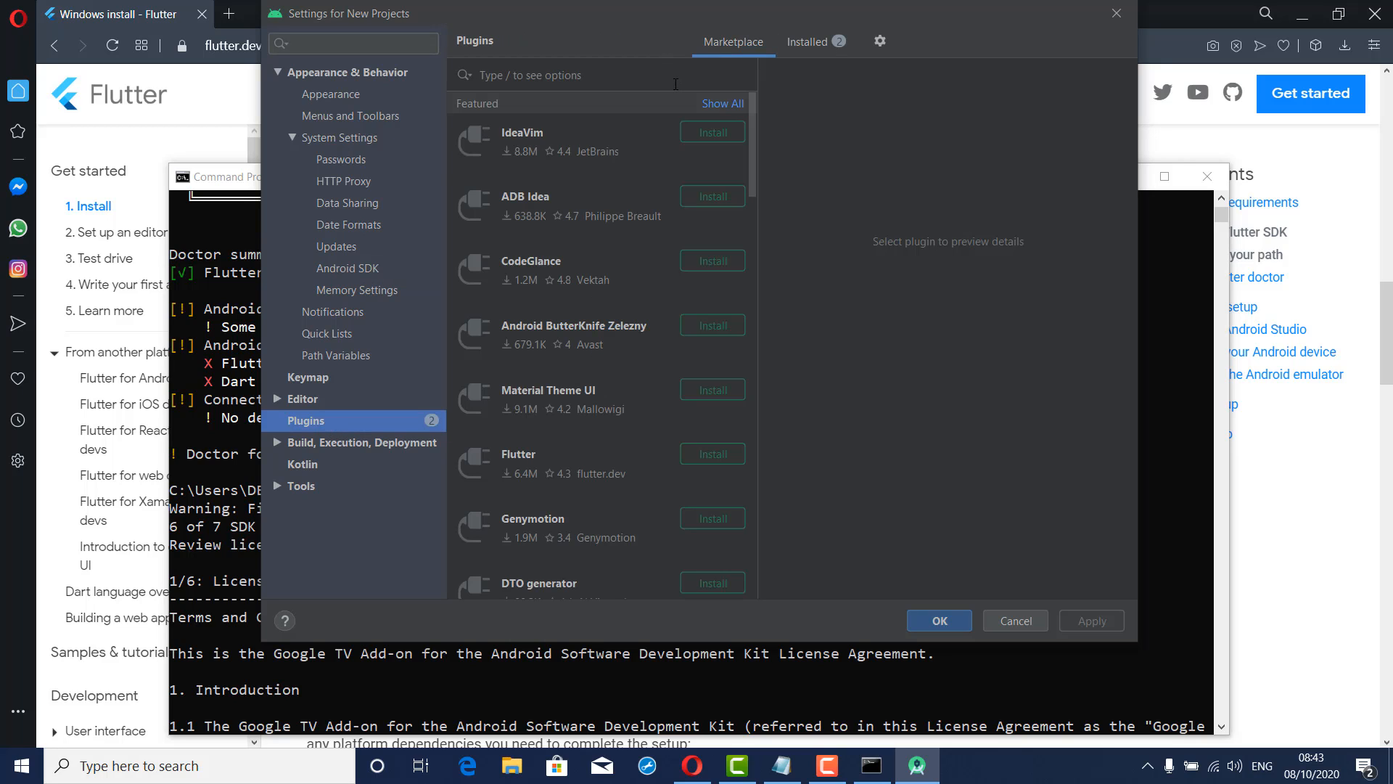
Search the plugin marketplace for flutter and install the Flutter plugin, accepting the third-party privacy note and including the required Dart plugin
text(flutter)
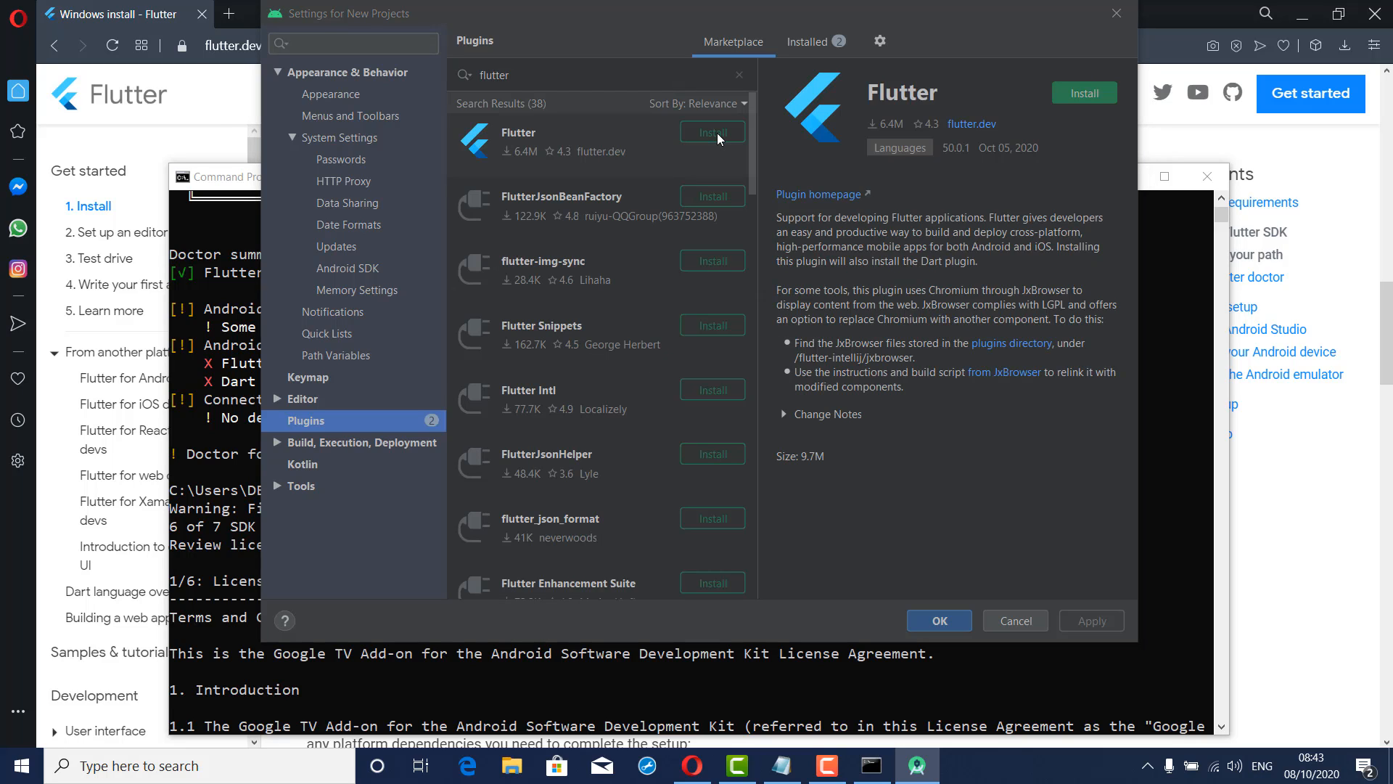
click(717, 133)
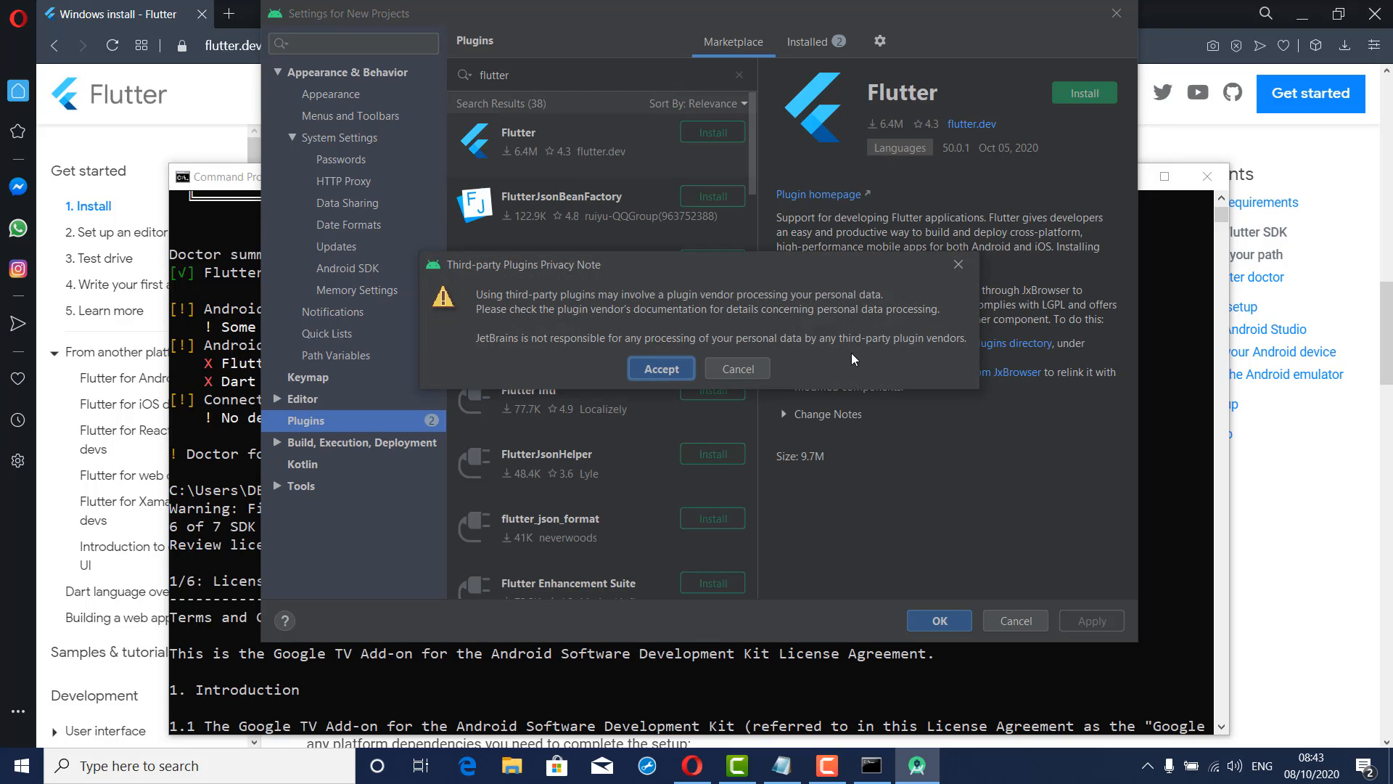
click(754, 376)
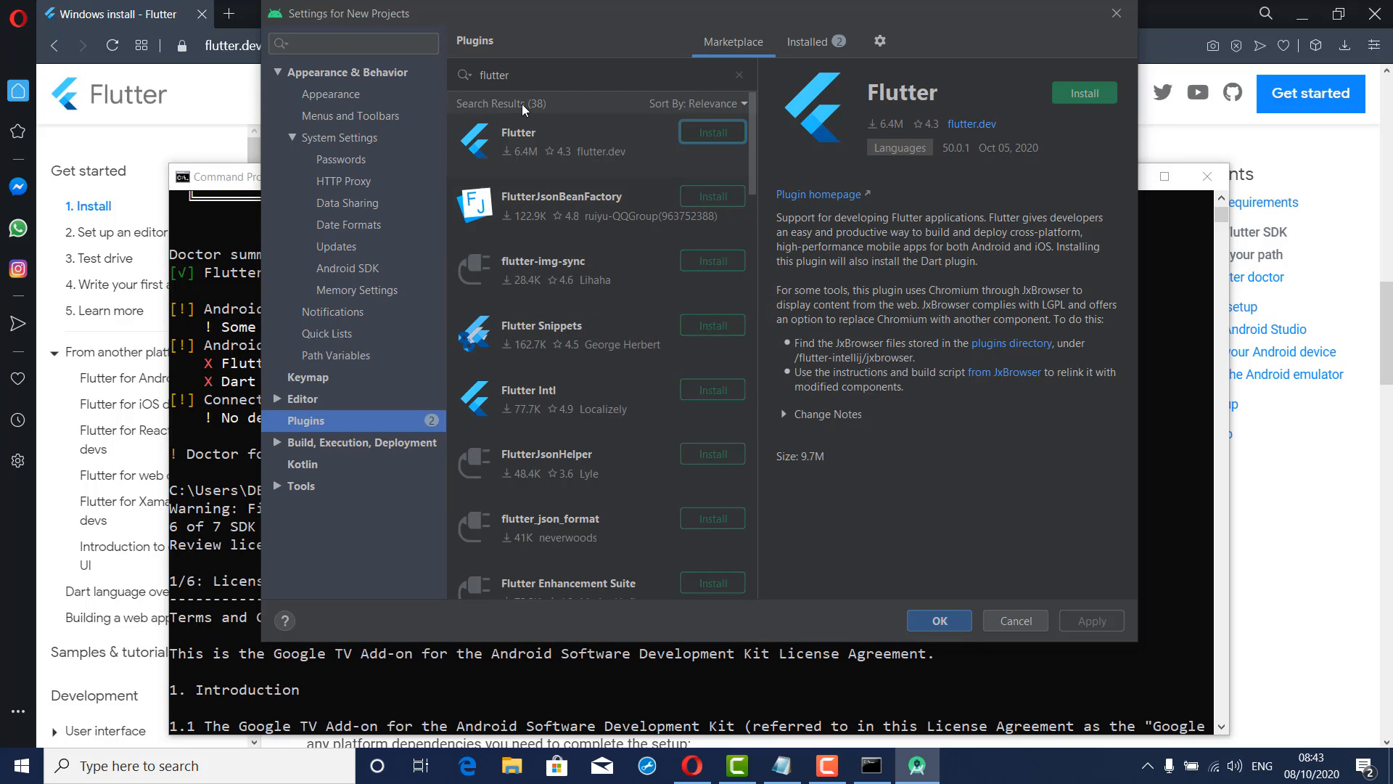
click(518, 76)
click(699, 128)
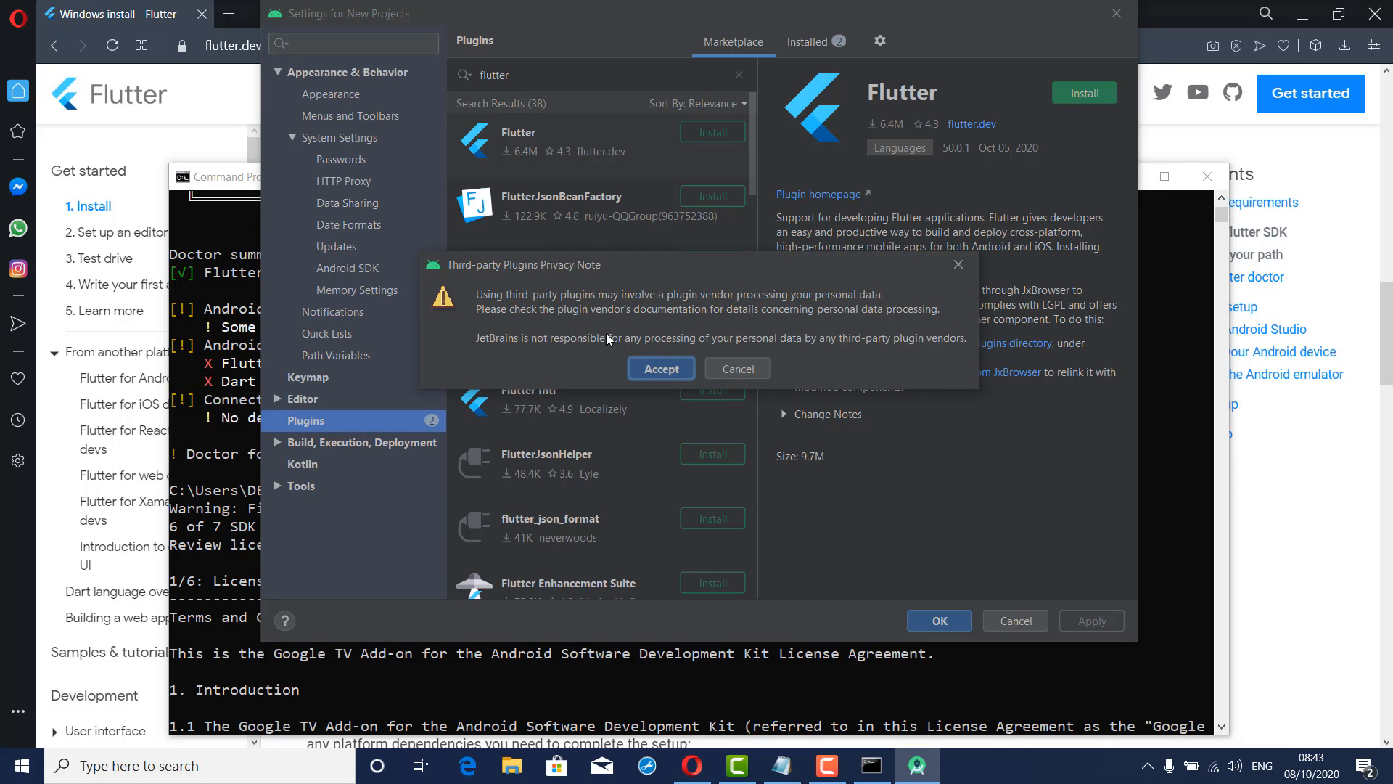
click(663, 370)
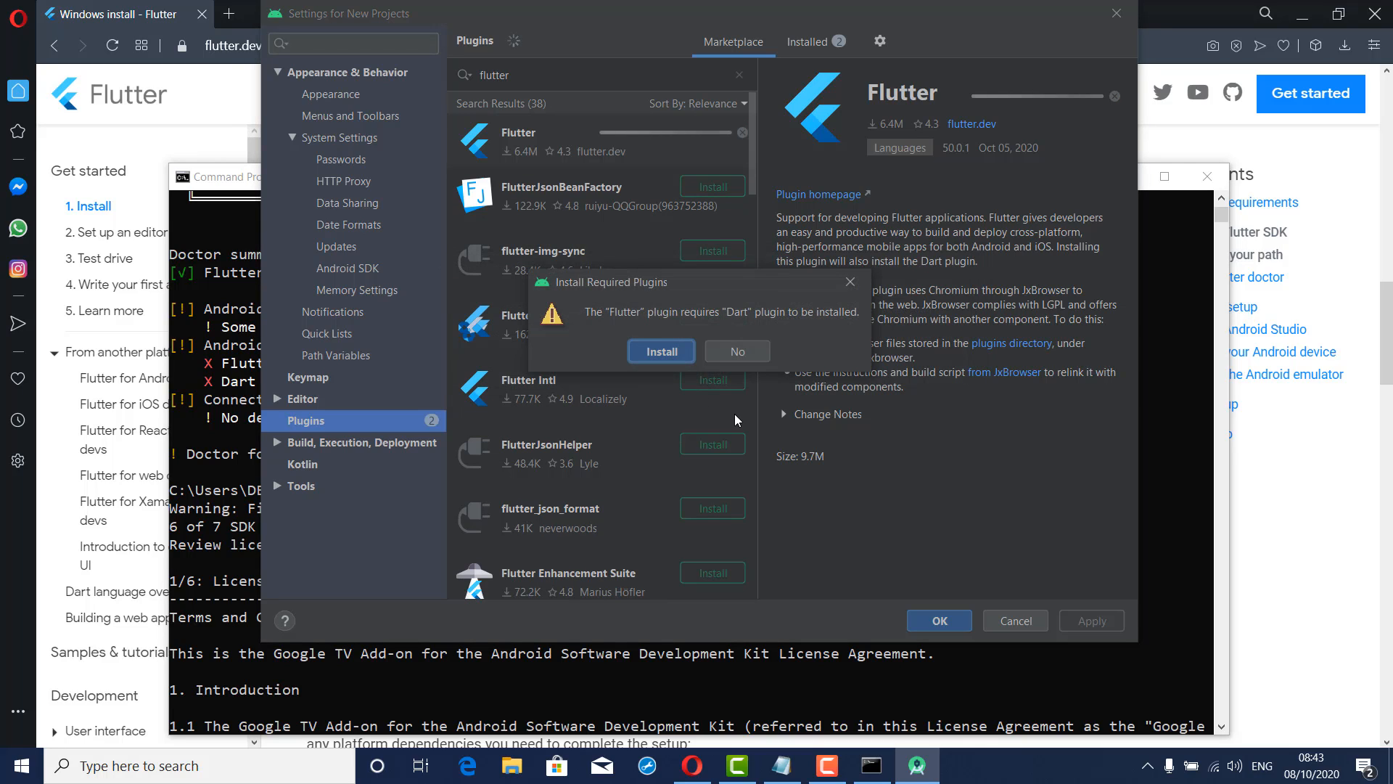
click(673, 357)
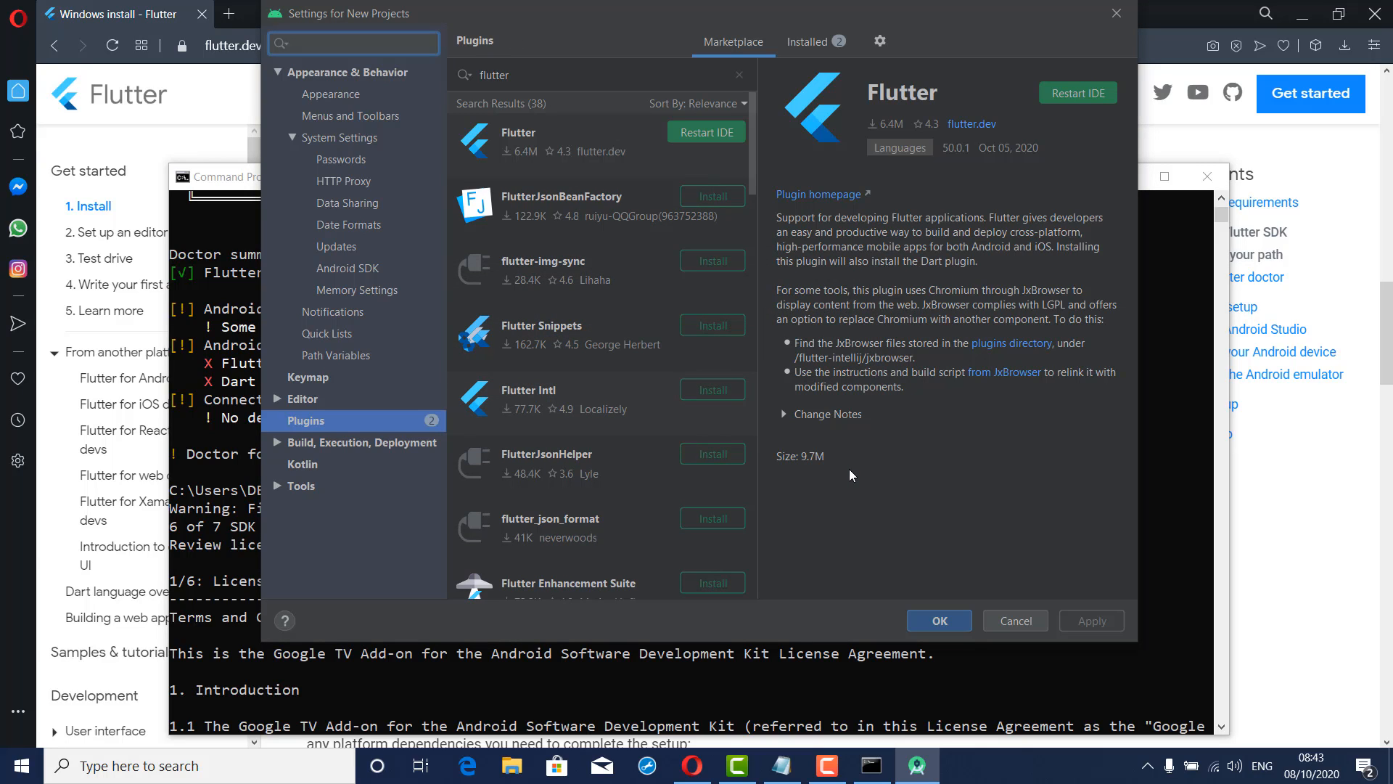
Restart Android Studio to apply the plugin changes and close its welcome window
click(708, 133)
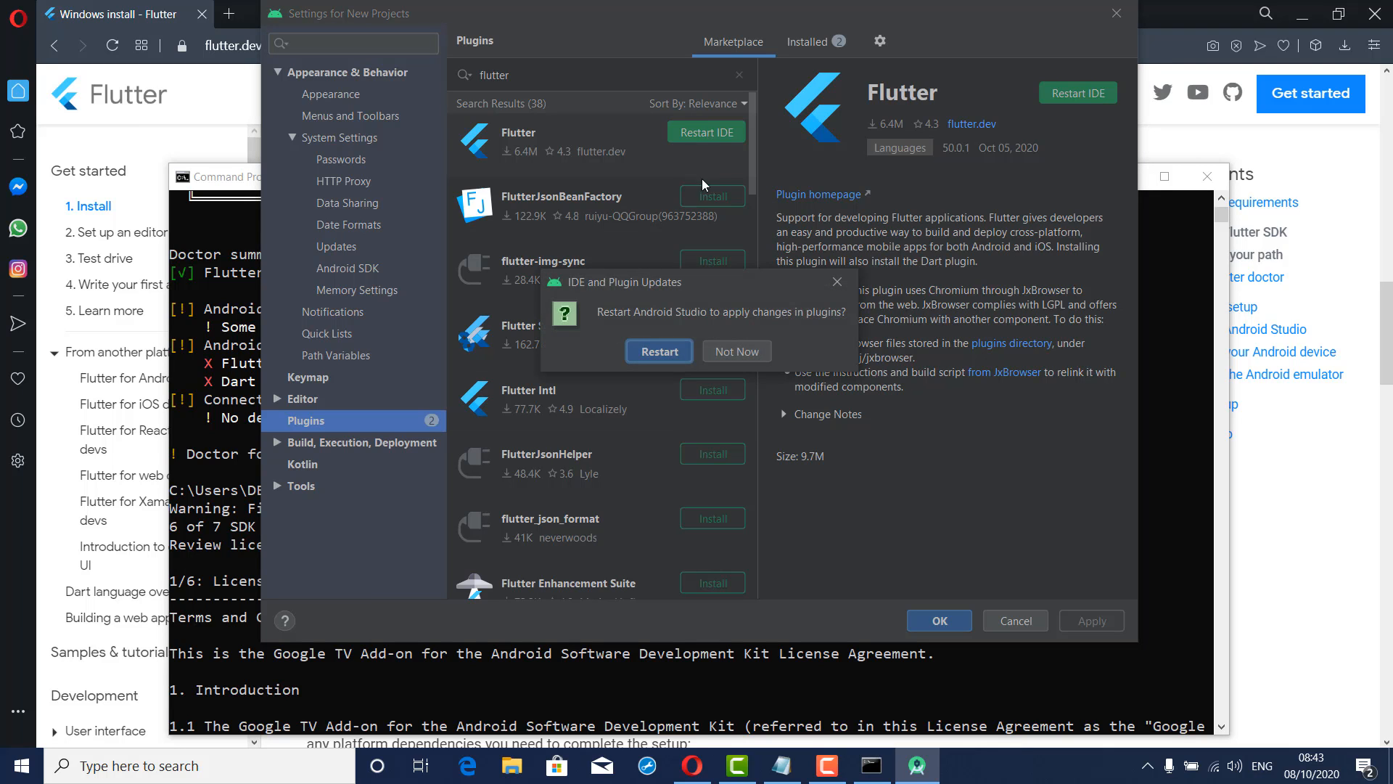
click(664, 355)
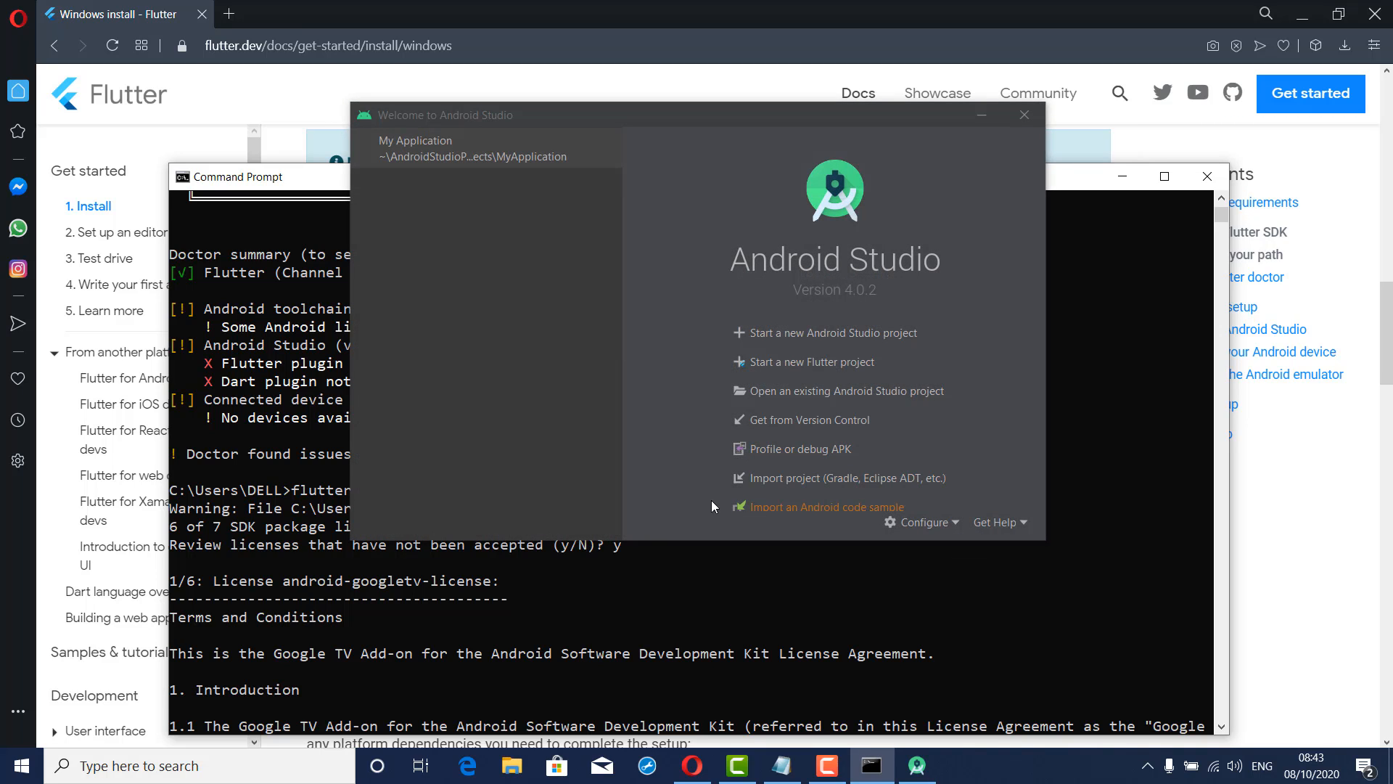
click(1024, 114)
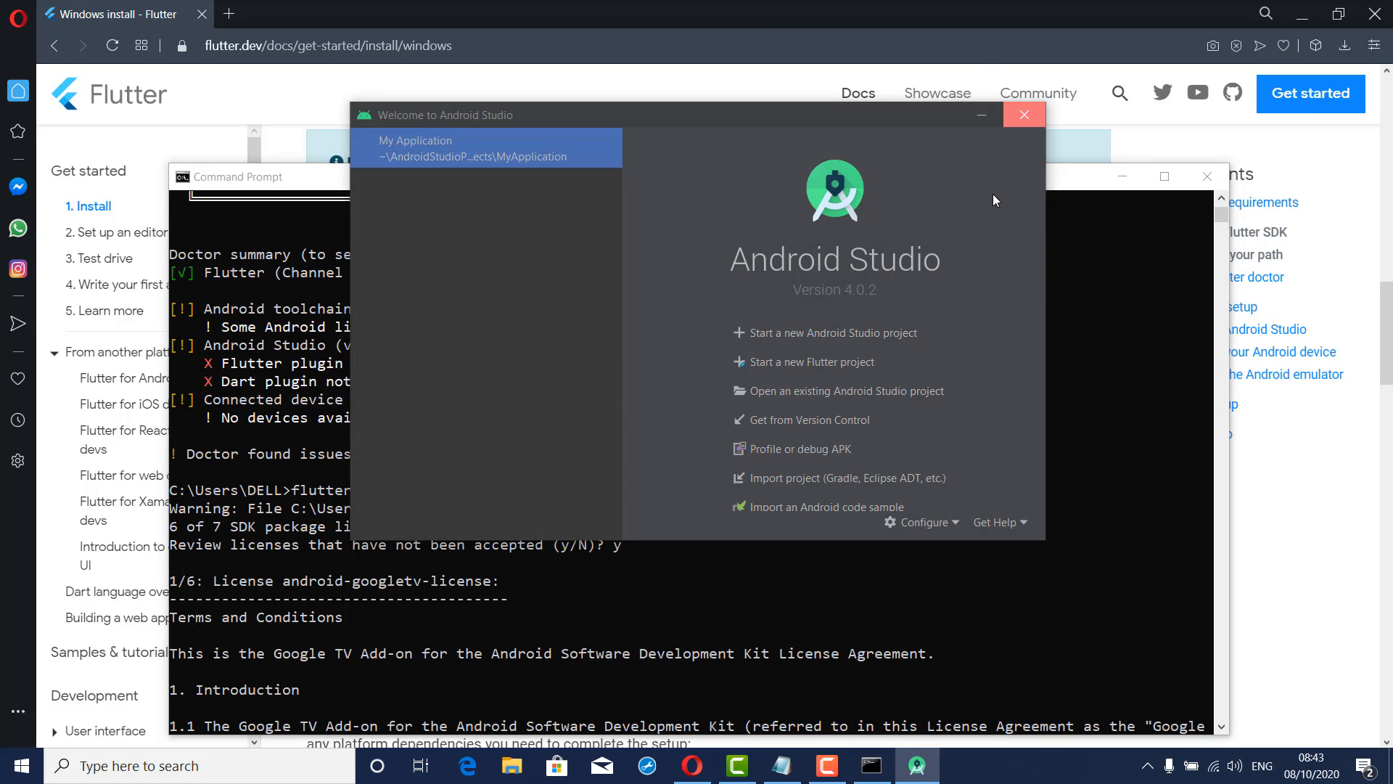
Run flutter doctor again in Command Prompt, leaving the --android-licenses option off the recalled command
click(827, 490)
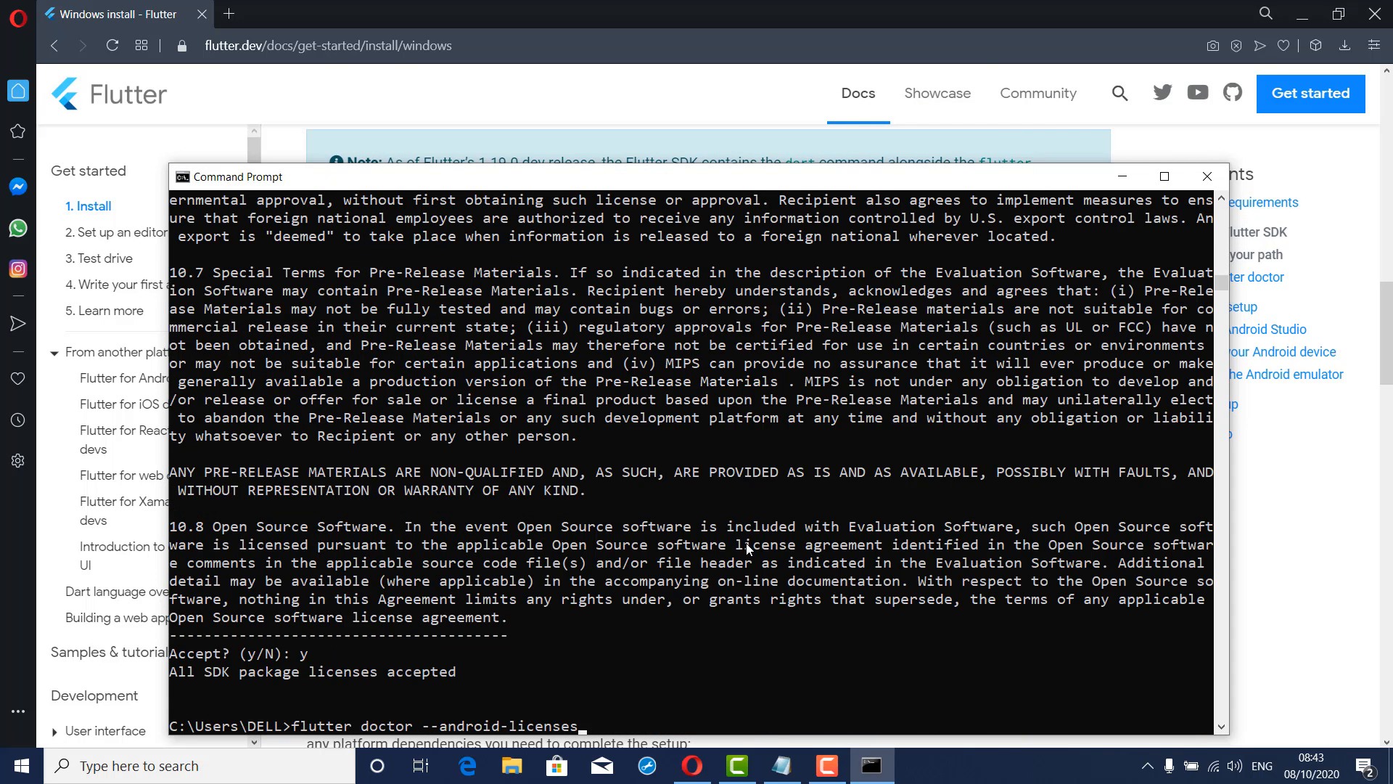
key(BackSpace)
key(BackSpace)
key(BackSpace)
key(BackSpace)
key(BackSpace)
key(BackSpace)
key(BackSpace)
key(BackSpace)
key(BackSpace)
key(BackSpace)
key(BackSpace)
key(BackSpace)
key(BackSpace)
key(BackSpace)
key(BackSpace)
key(BackSpace)
key(BackSpace)
key(BackSpace)
key(BackSpace)
key(Return)
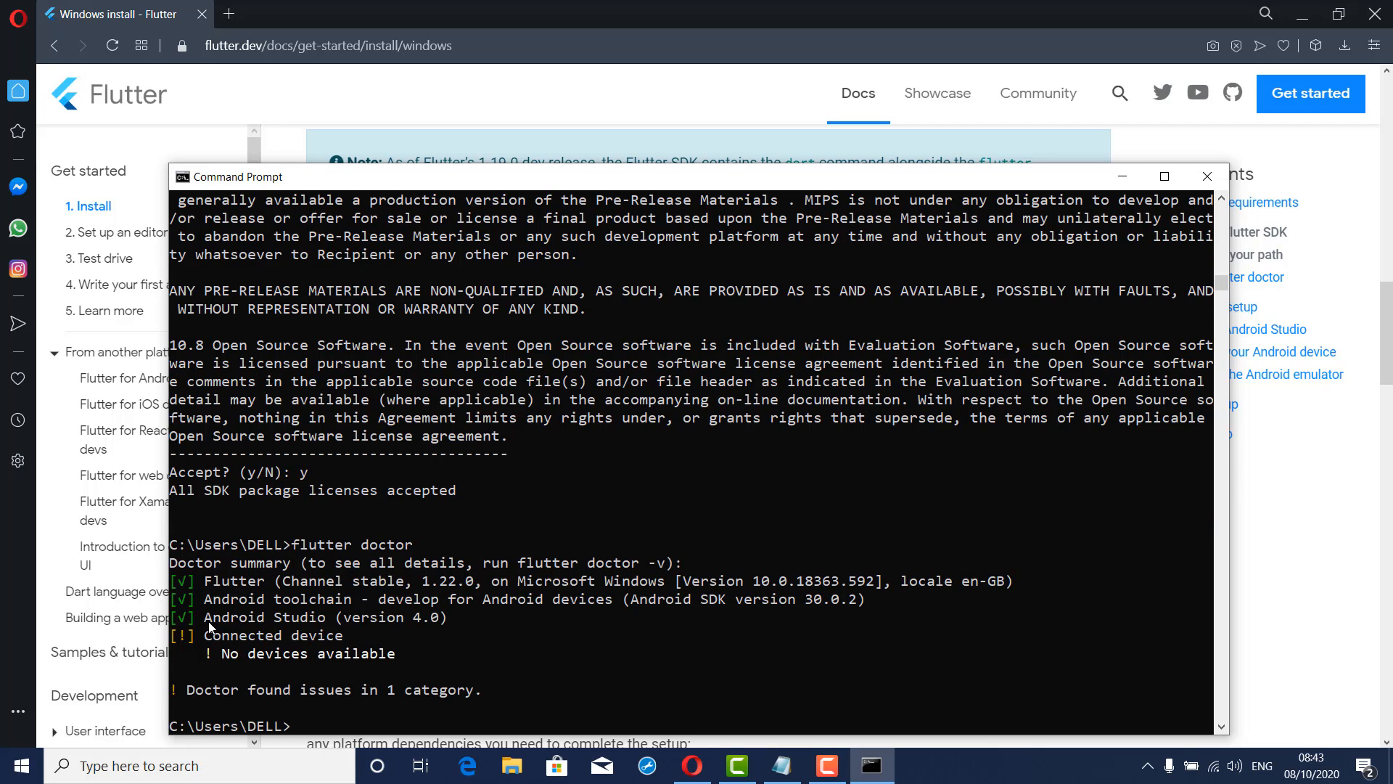
Check the Android Studio and Connected device entries in the doctor summary and close Command Prompt
drag(205, 618, 447, 628)
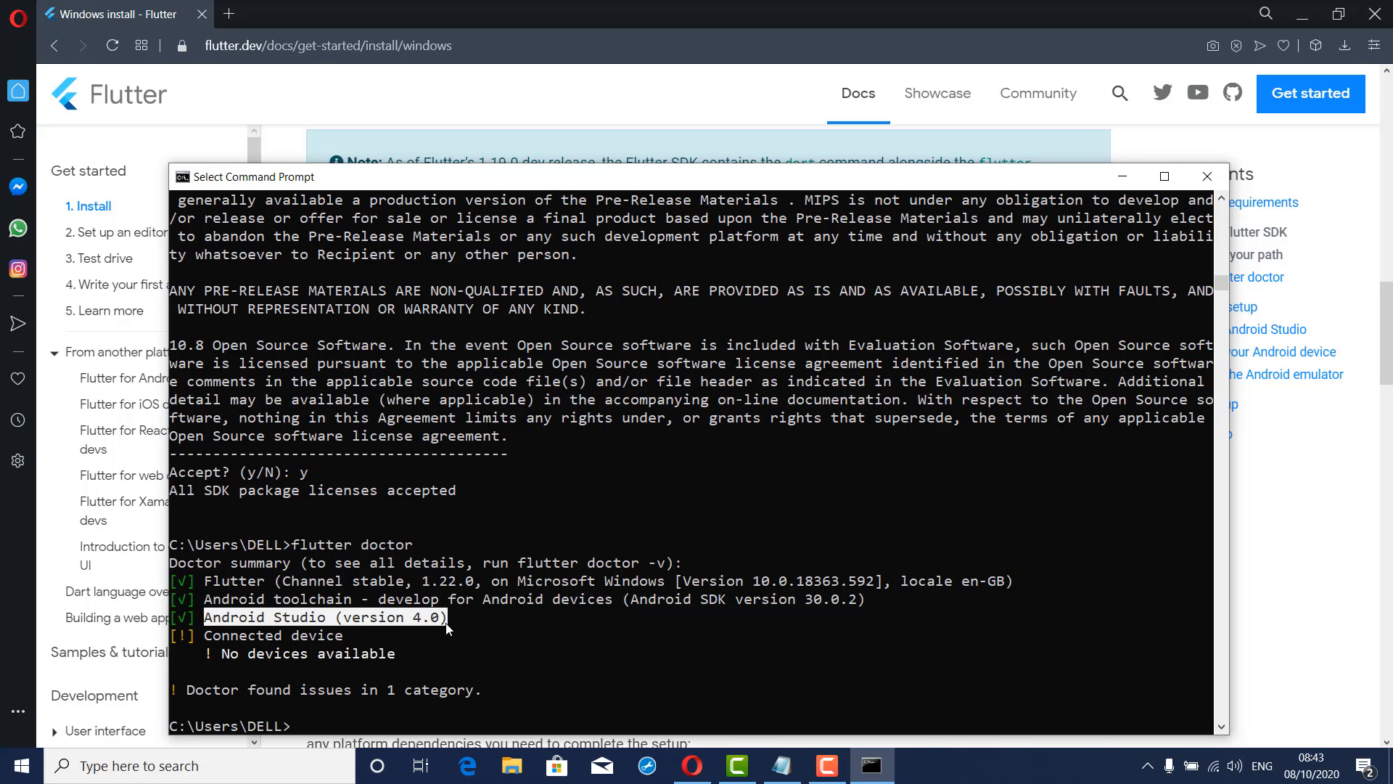
drag(454, 622, 341, 639)
click(371, 634)
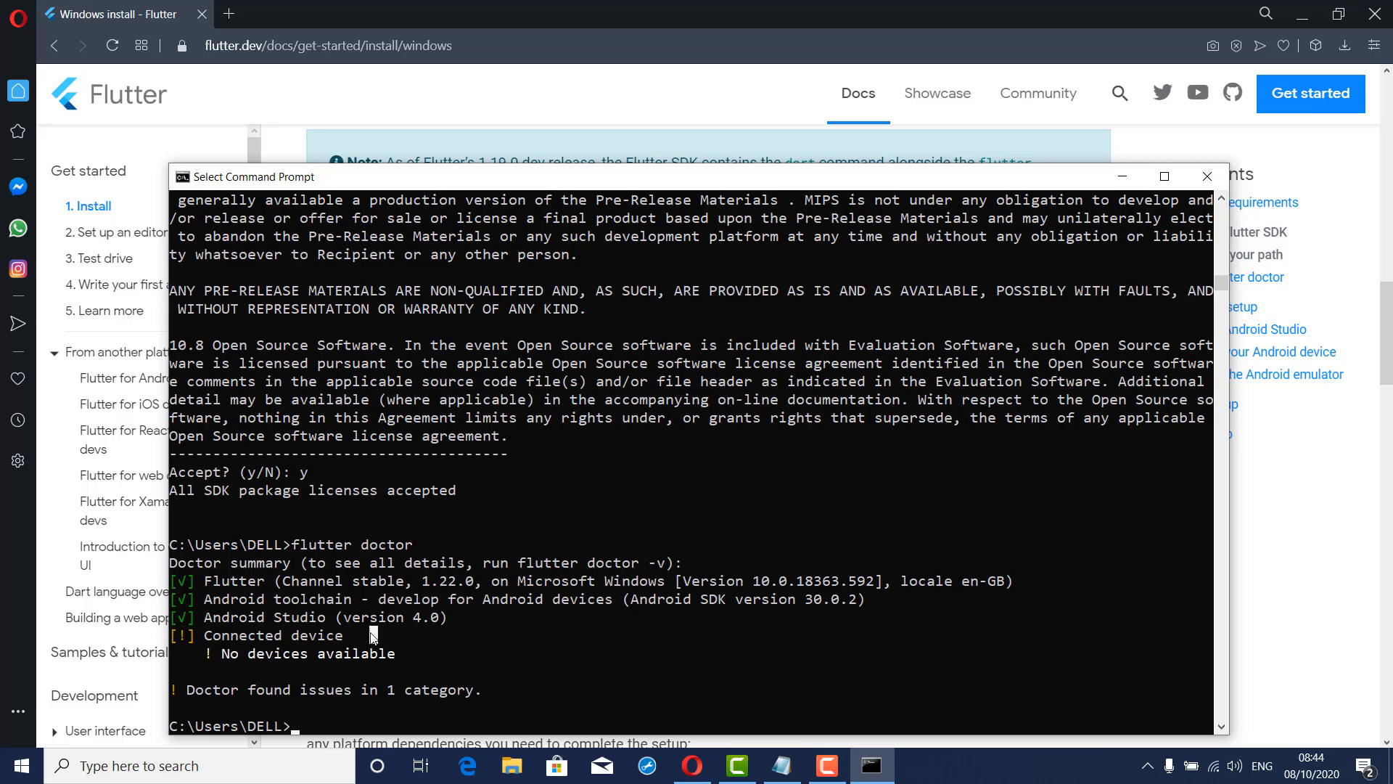
click(337, 636)
click(1208, 176)
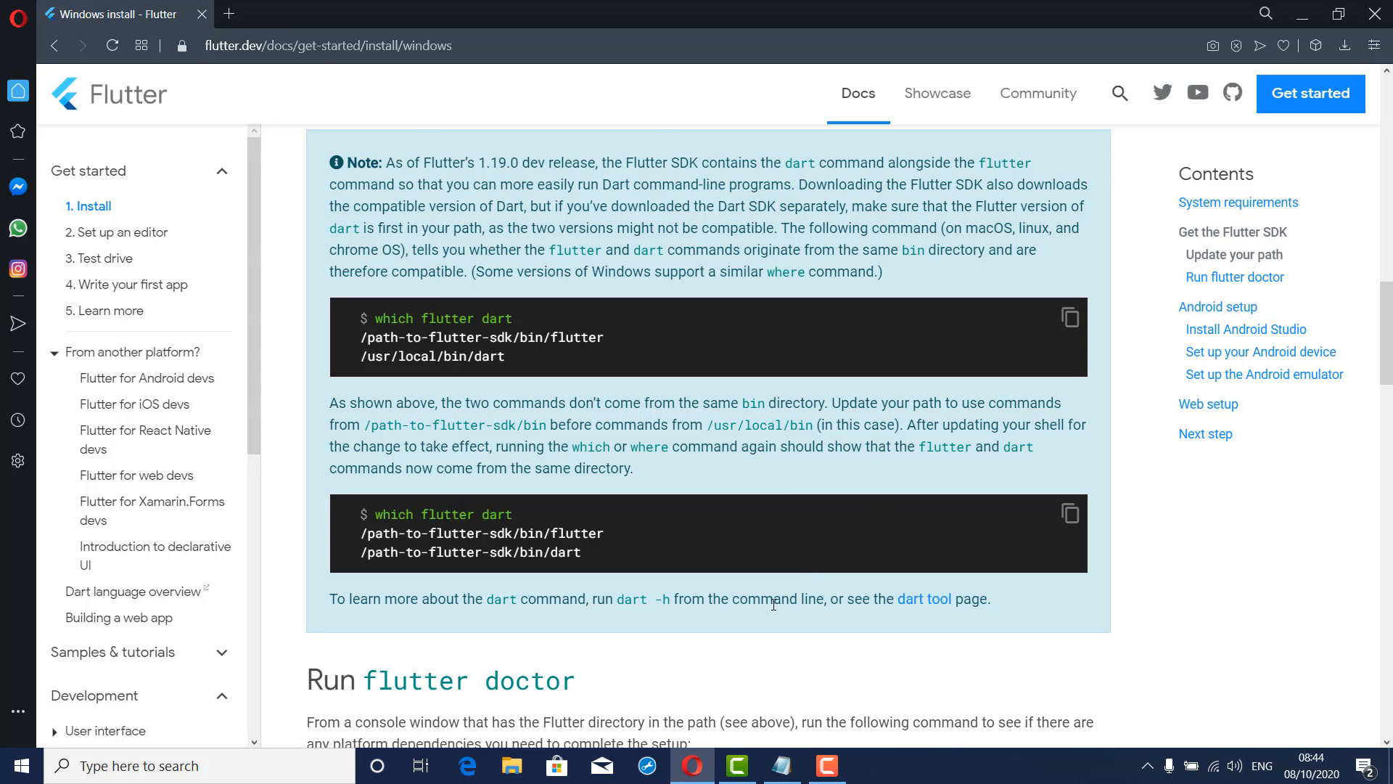
Switch to the Notepad checklist and highlight item 3, Install Visual Studio Code
click(781, 766)
double_click(482, 128)
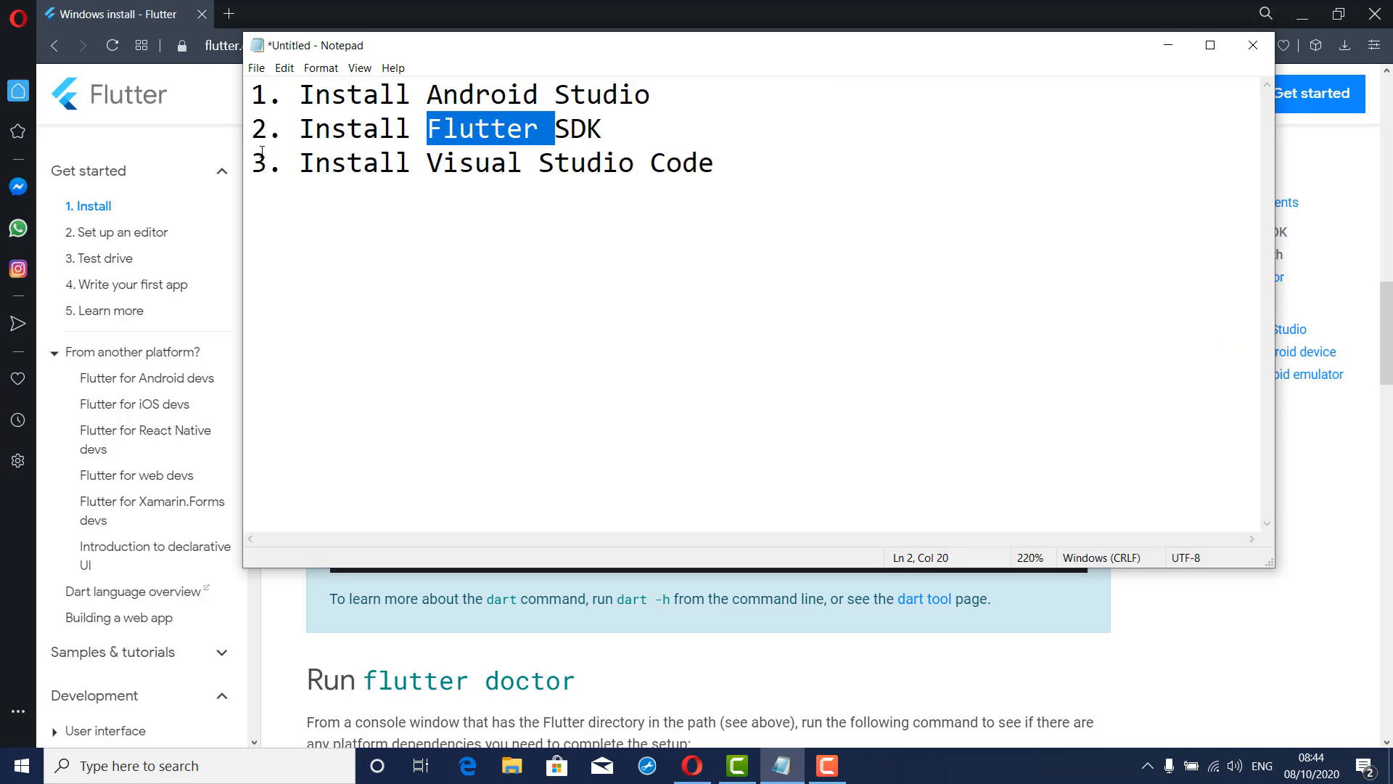
drag(254, 162, 766, 162)
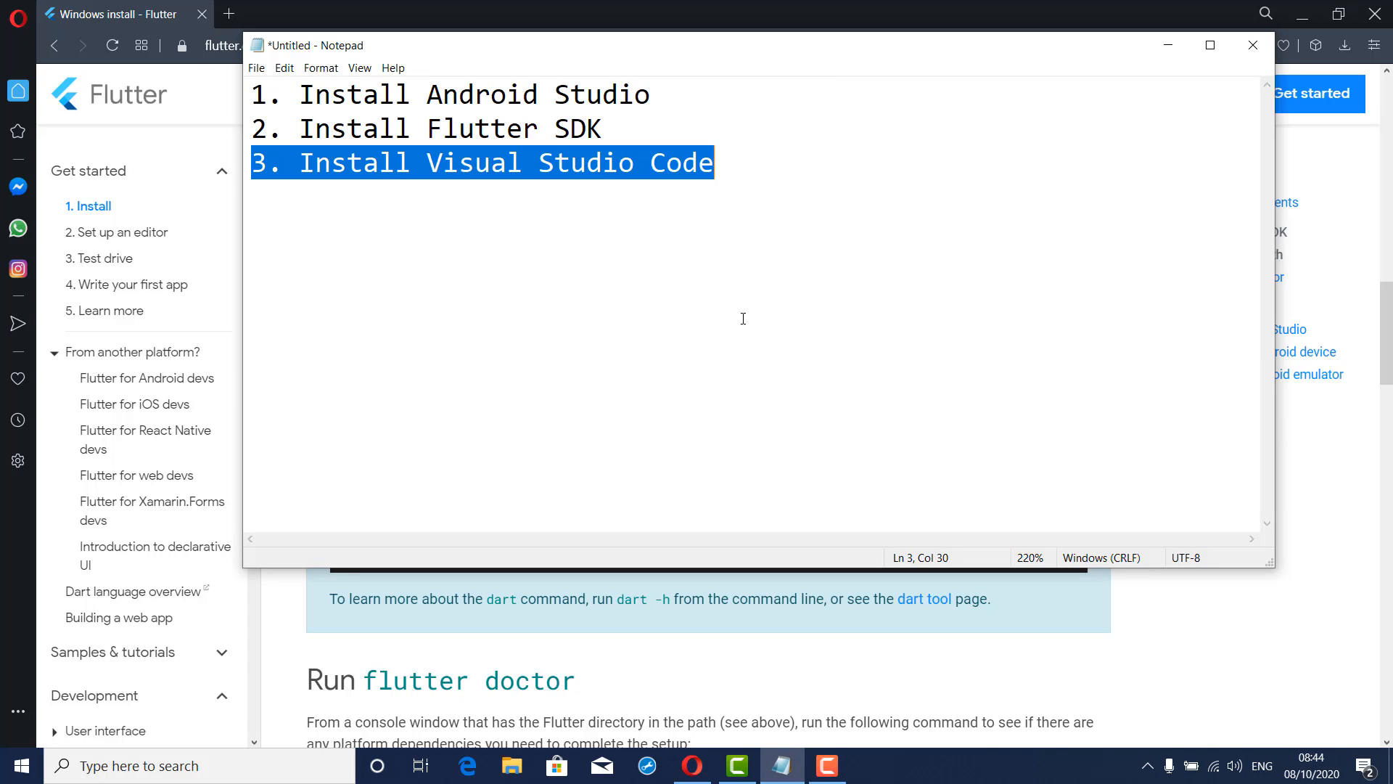
Return to the Opera browser, search the web for visual studio code and open its Download page from the results
click(138, 20)
click(291, 44)
text(visual)
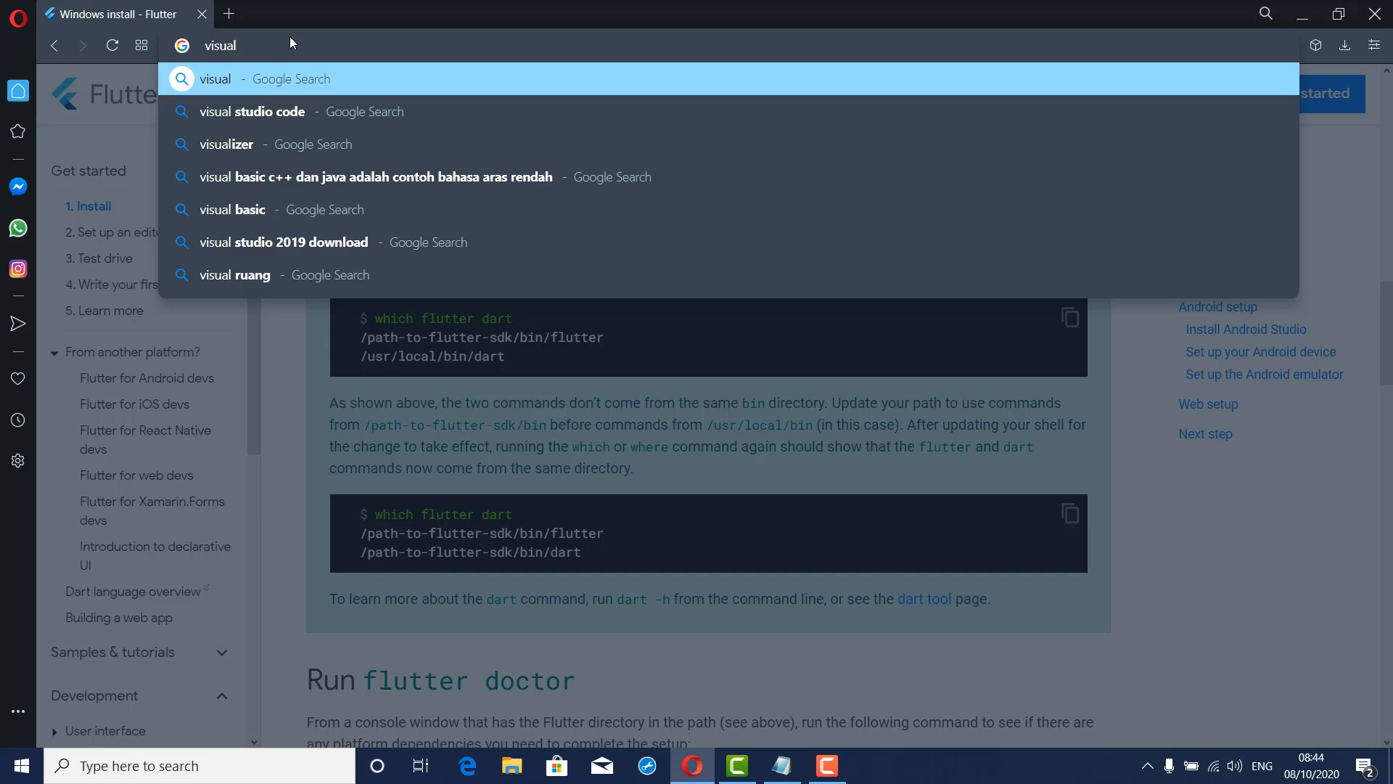
key(Down)
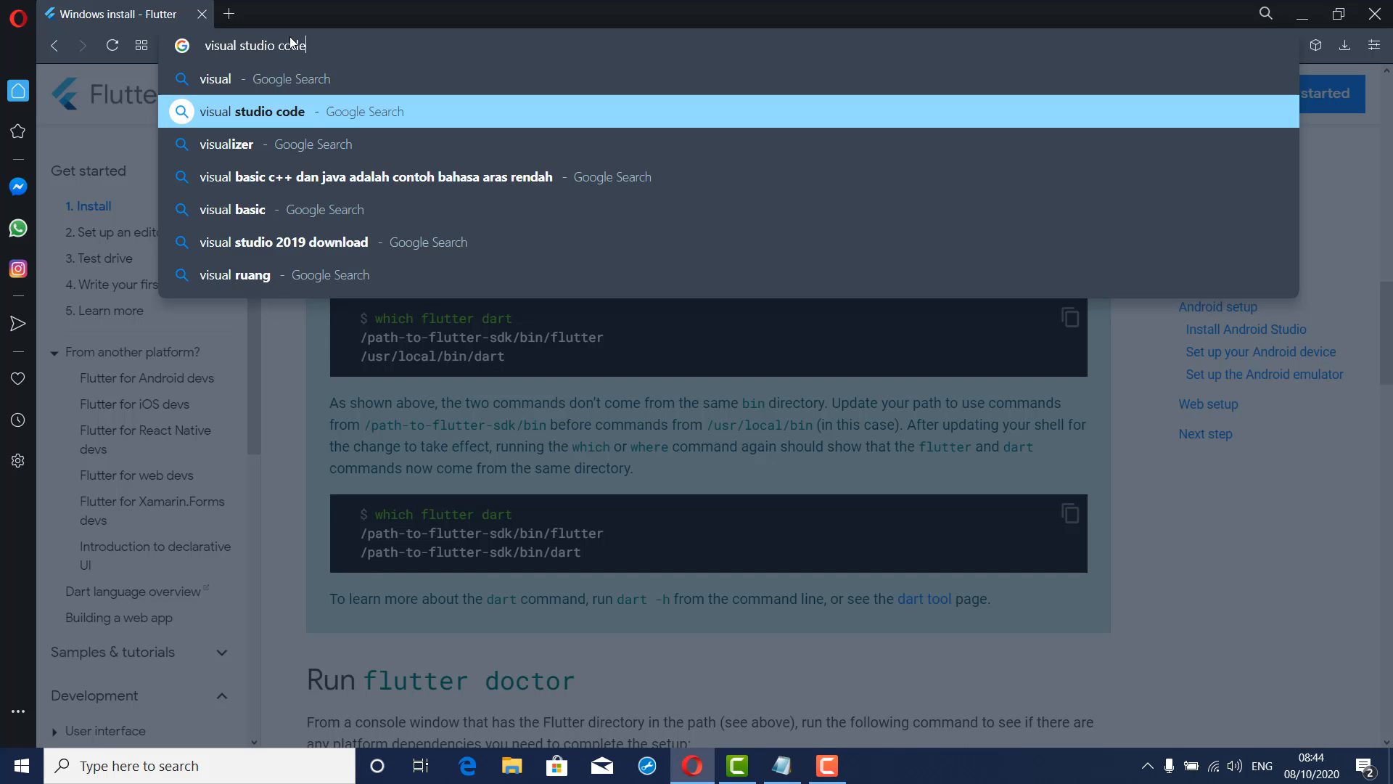
key(Return)
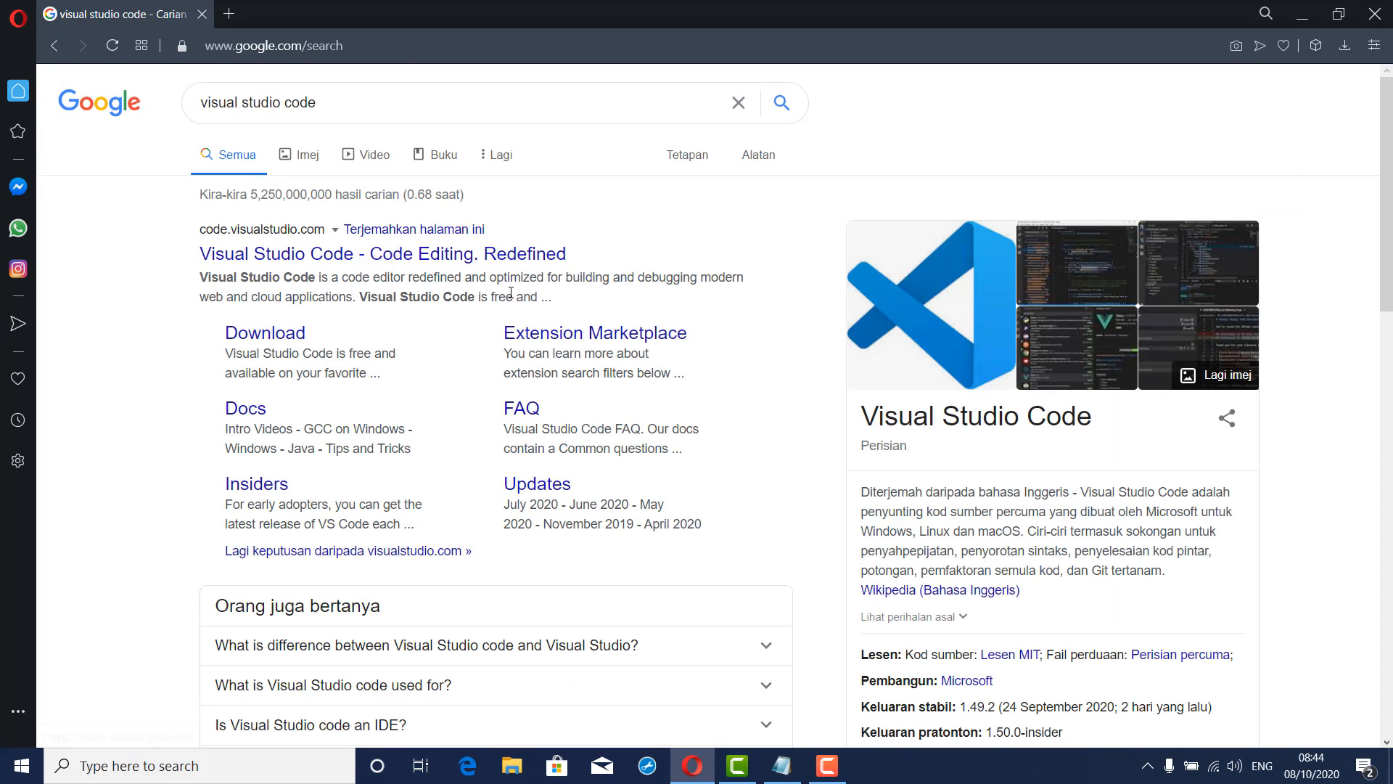
click(281, 334)
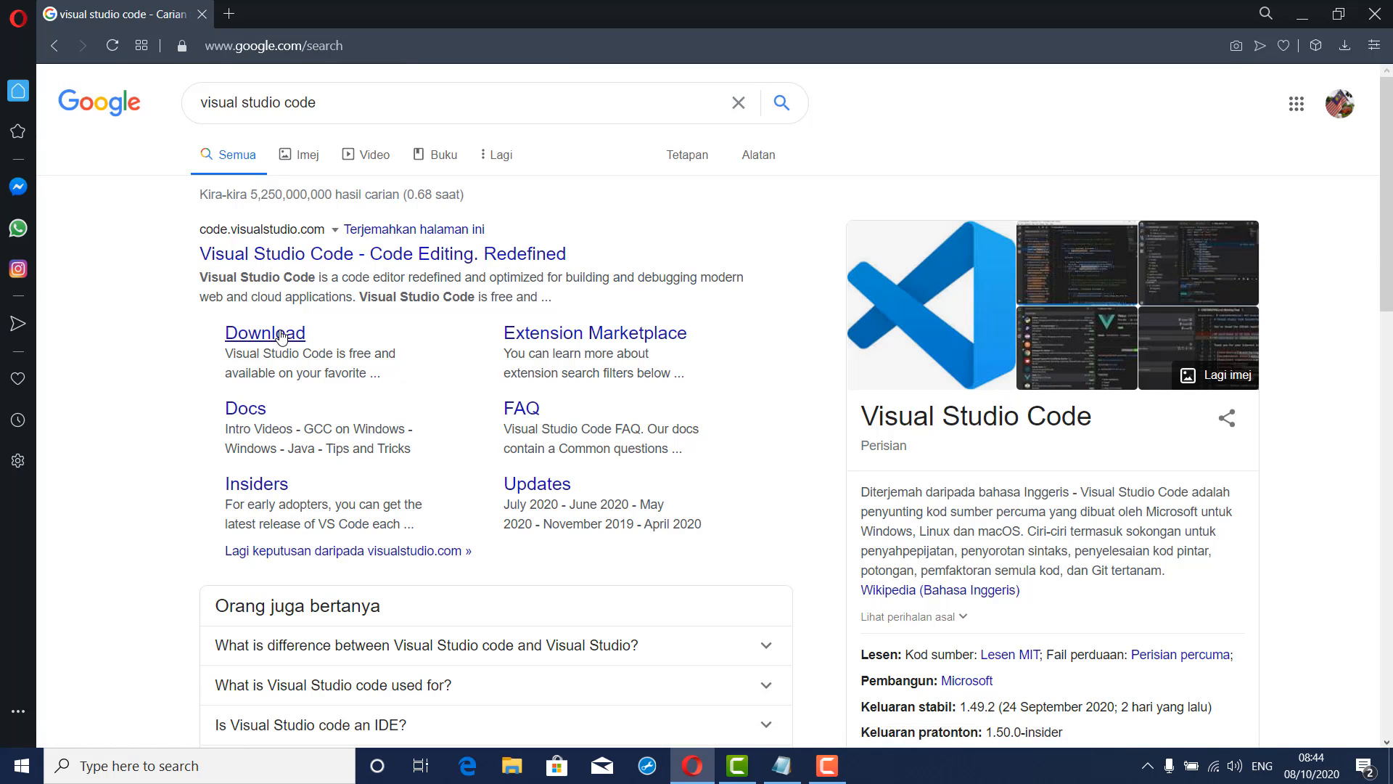
Download the Windows version of Visual Studio Code and save the installer VSCodeUserSetup-x64-1.49.3 in the Downloads folder
scroll(494, 494, down, 3)
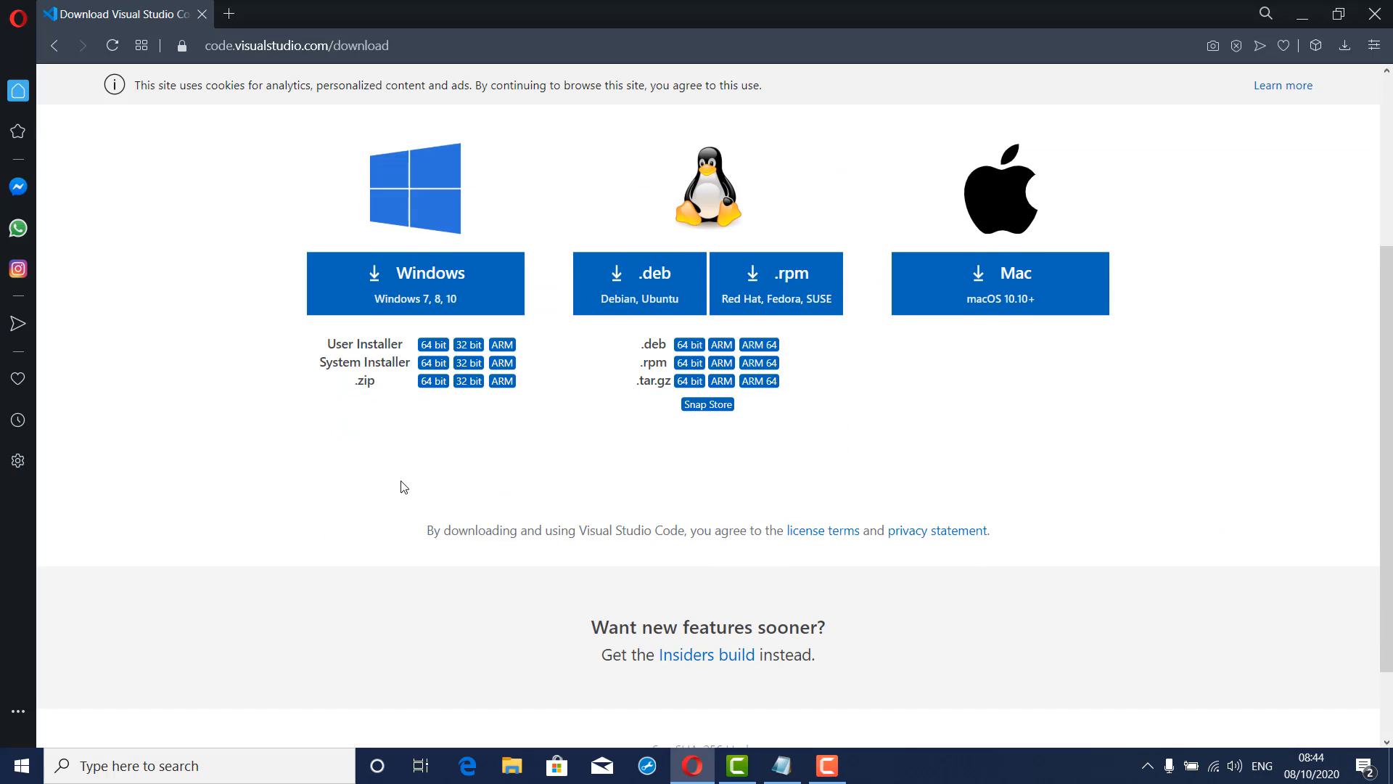
click(410, 286)
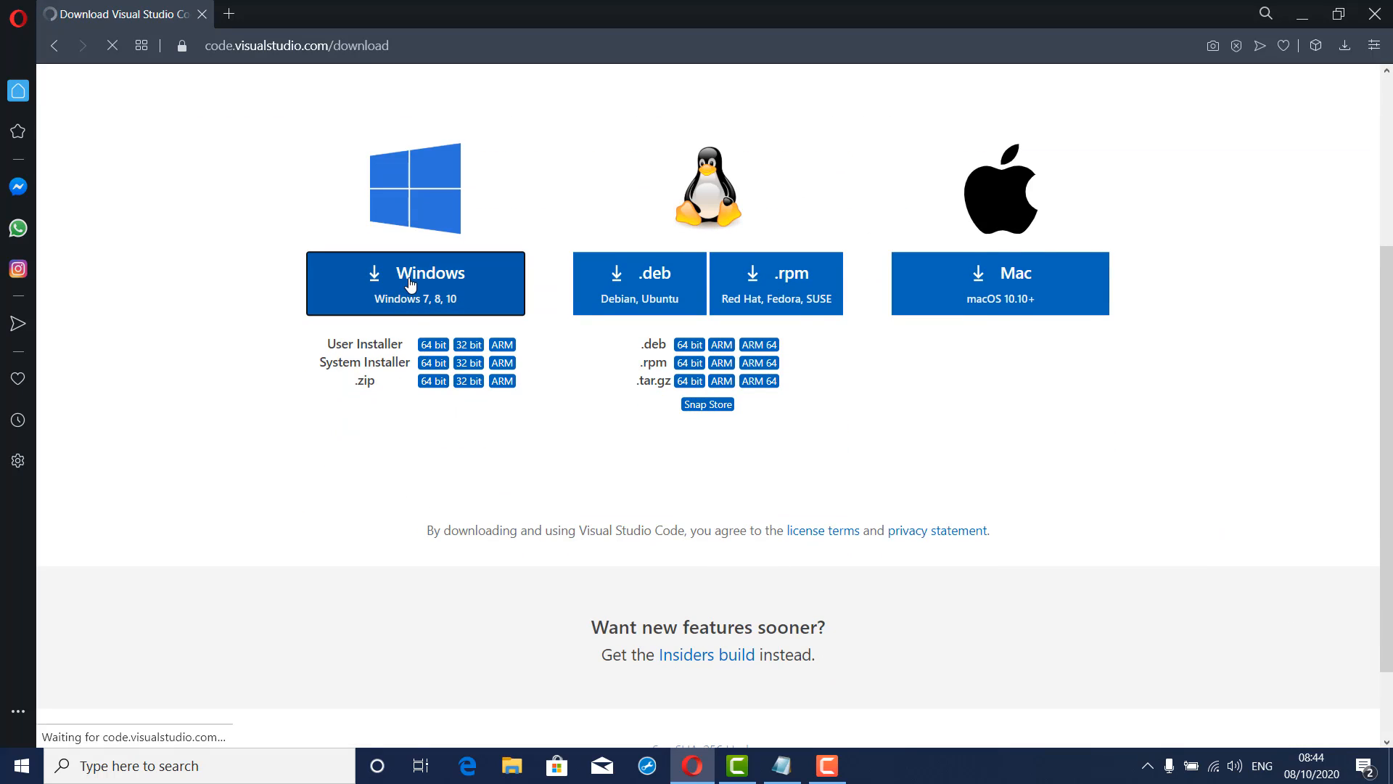
scroll(466, 564, down, 4)
scroll(466, 565, down, 20)
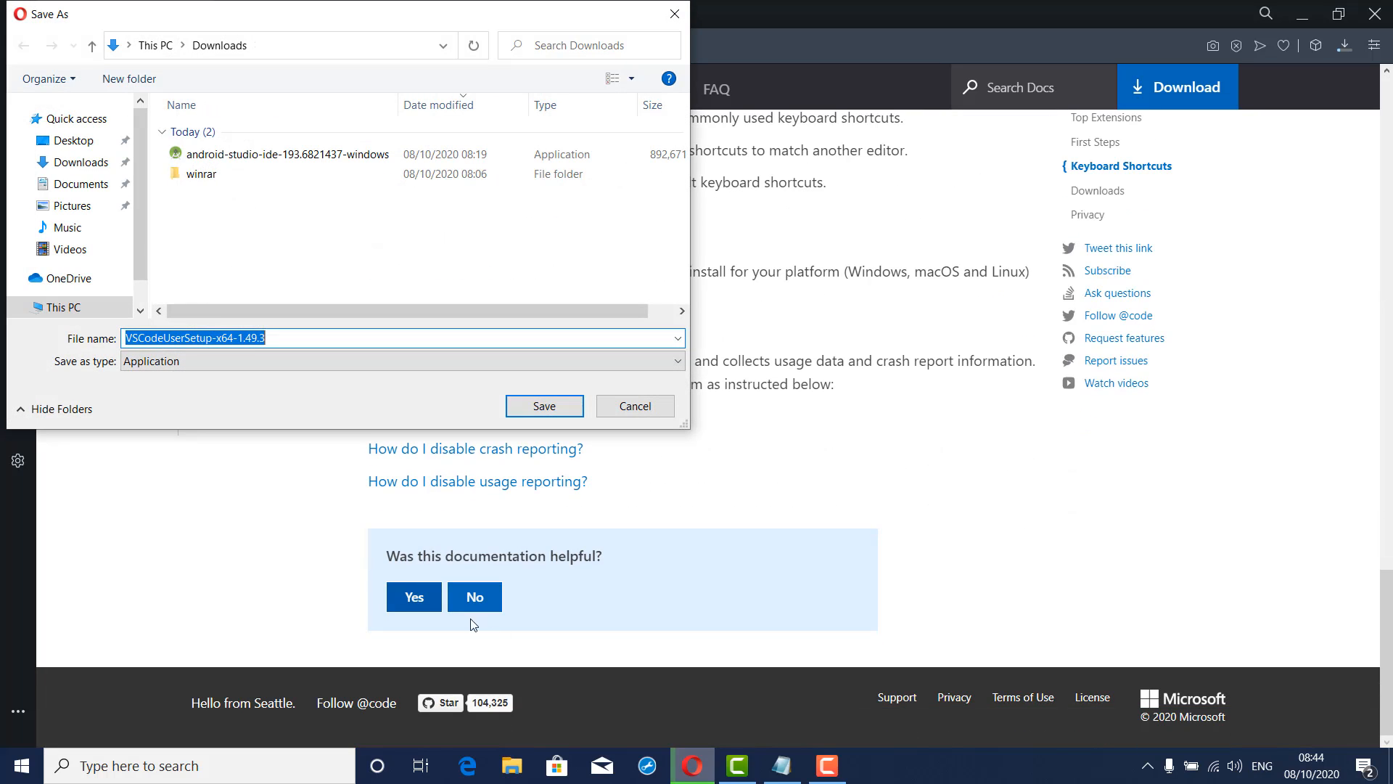
click(555, 419)
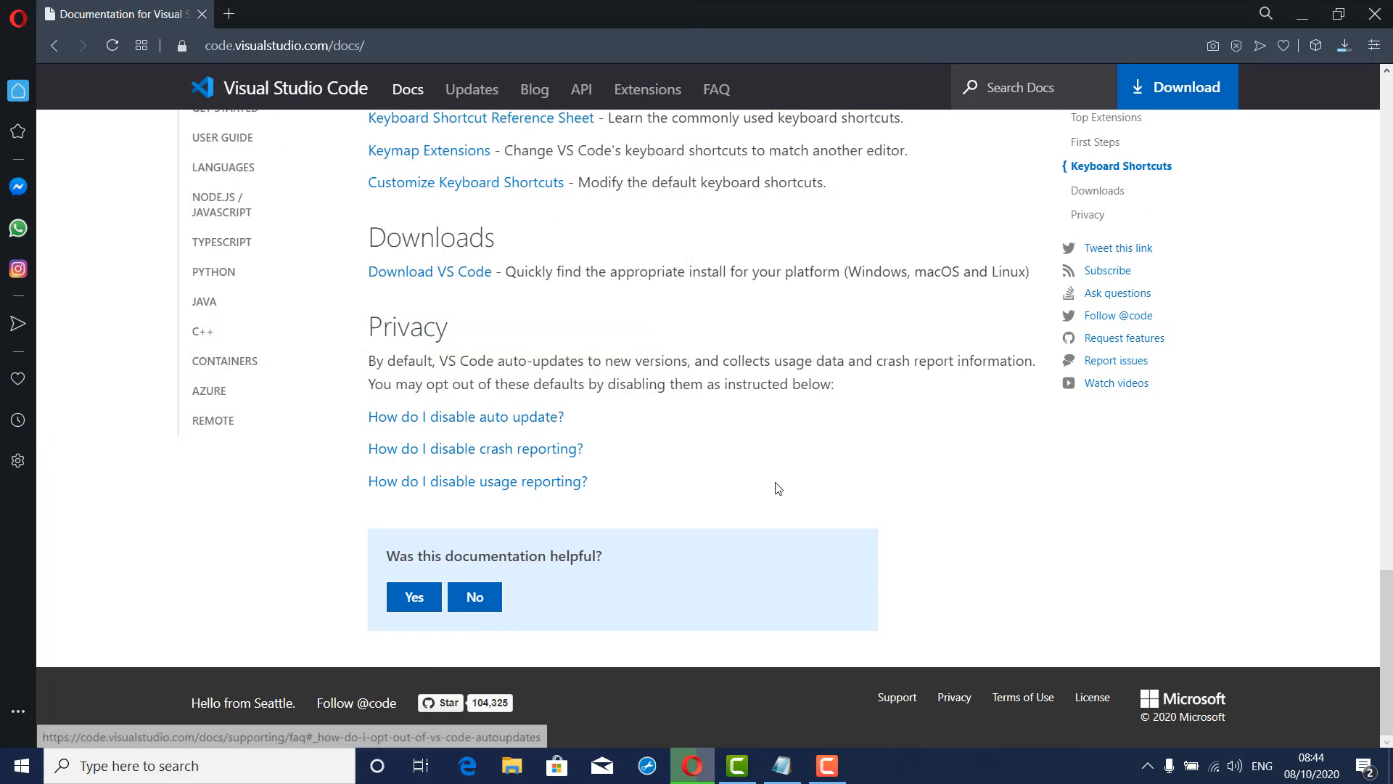
Launch the downloaded VSCodeUserSetup-x64-1.49.3.exe and minimize the browser, Notepad and Camtasia windows
click(1339, 47)
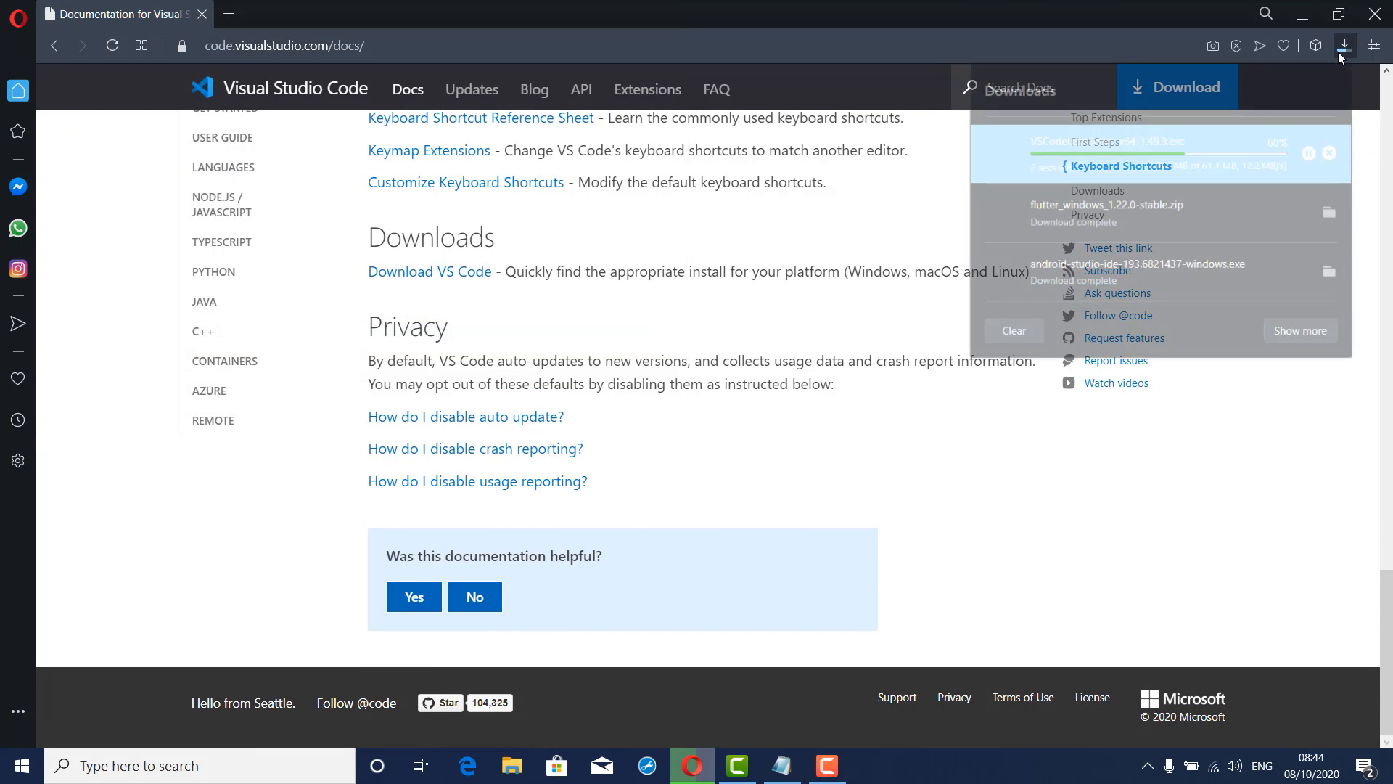
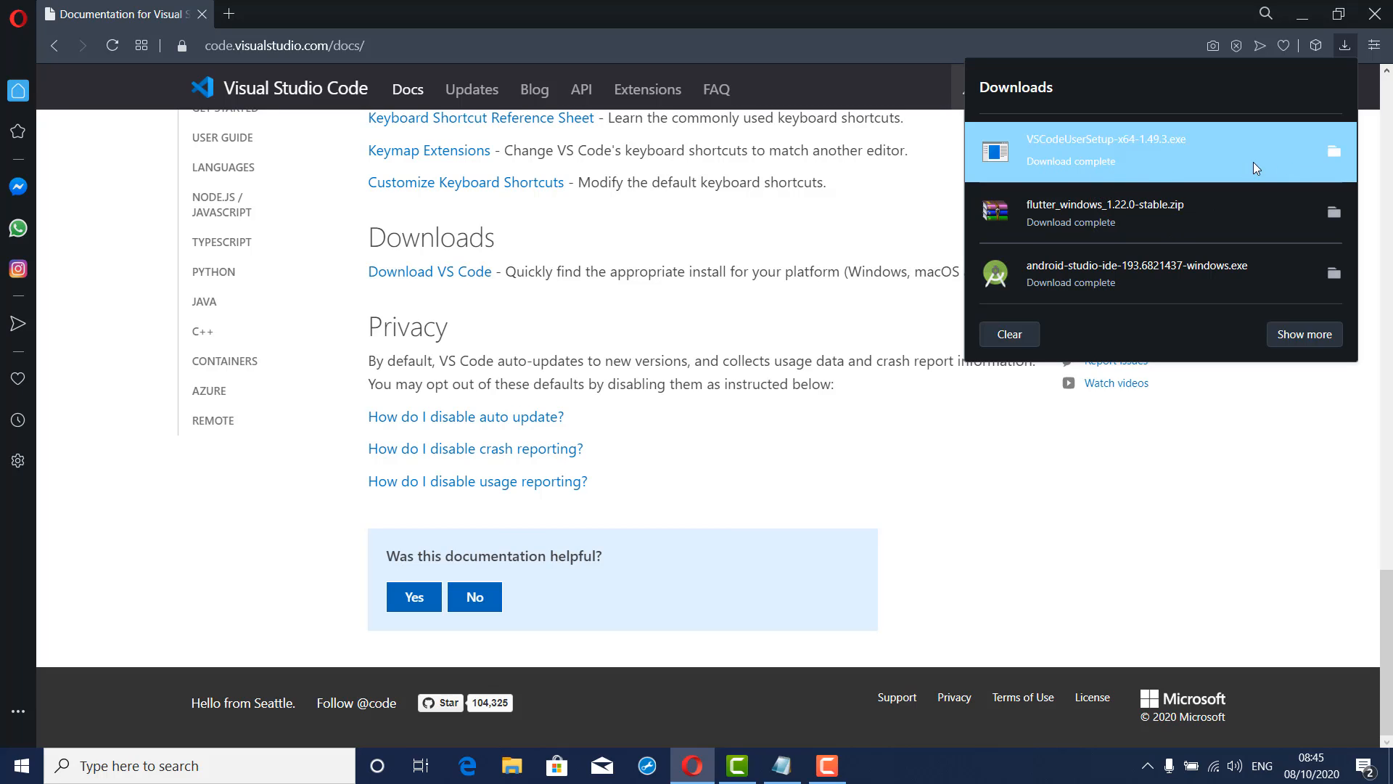
click(1211, 165)
click(1300, 13)
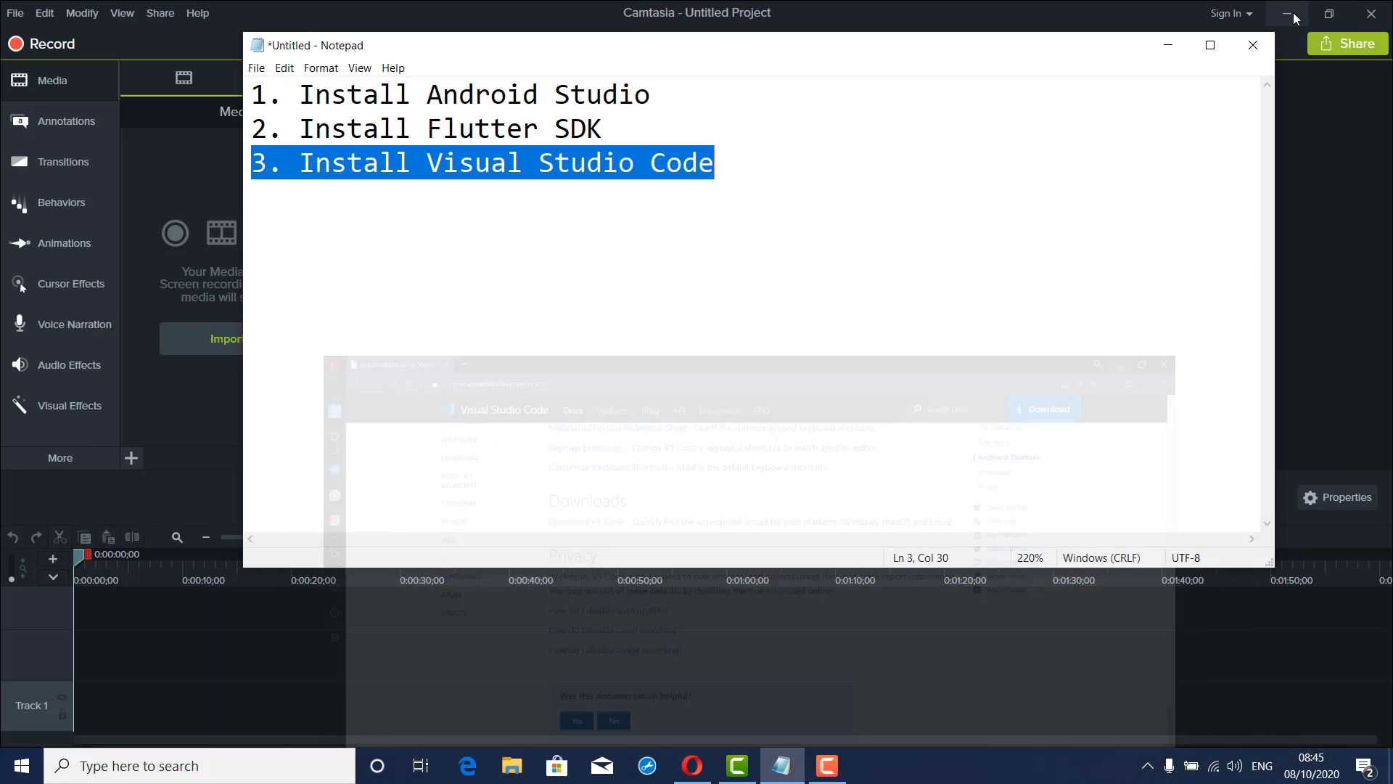
click(1174, 47)
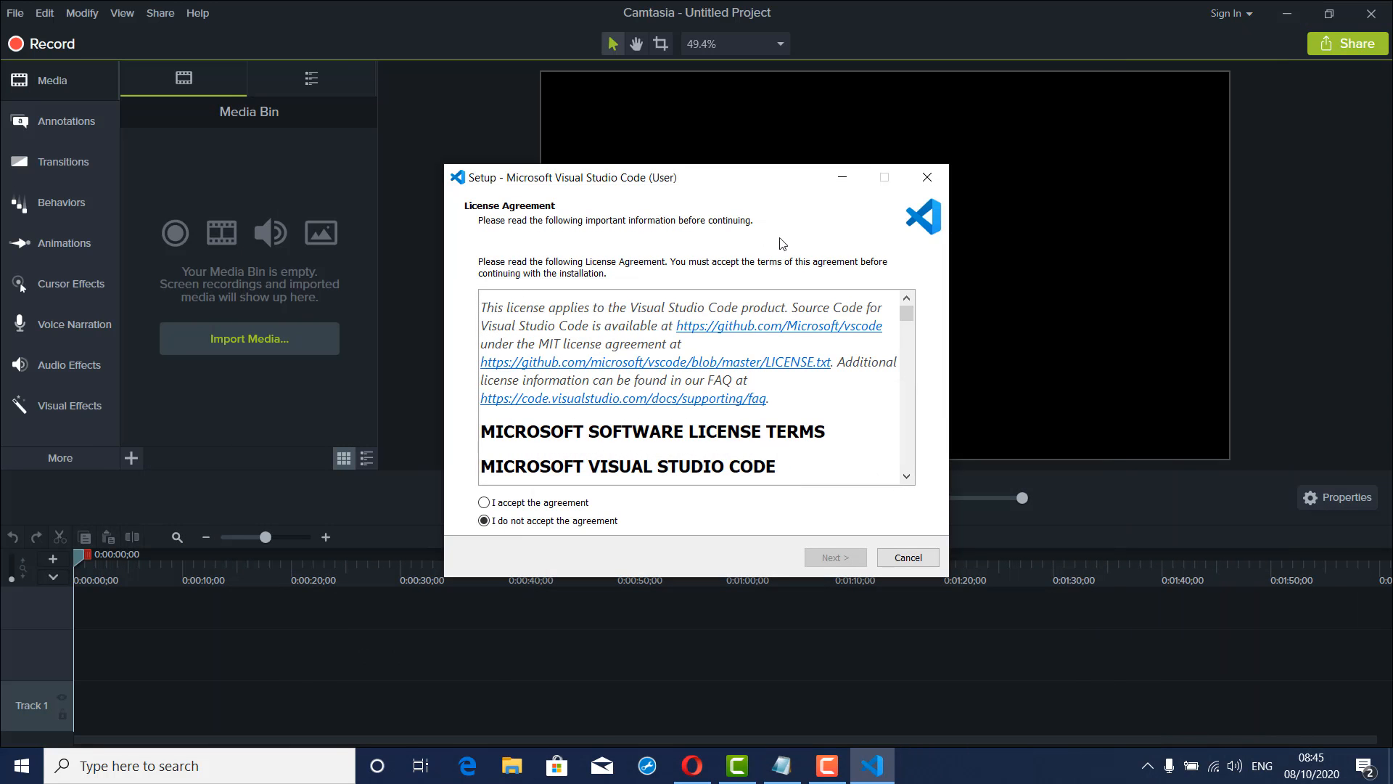
click(1286, 14)
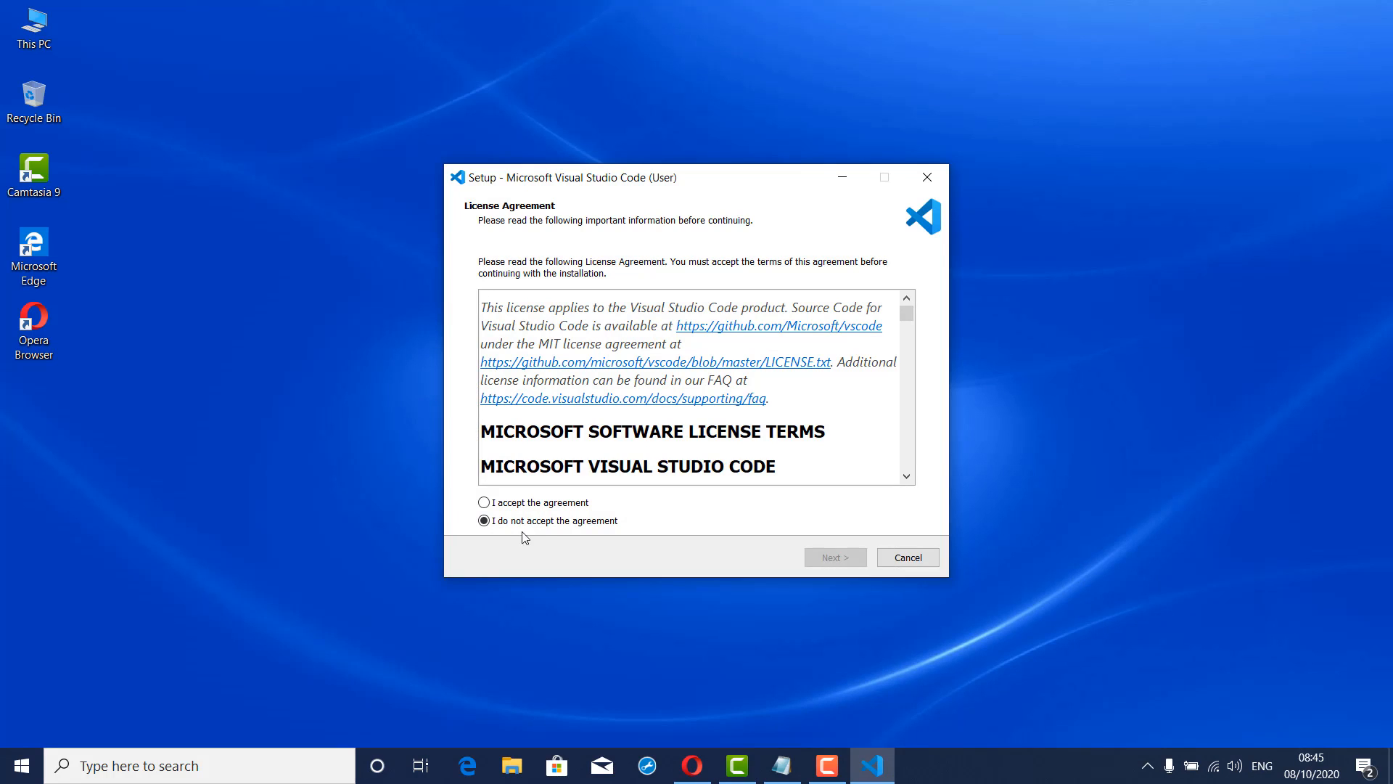
Accept the license agreement, install Visual Studio Code with the default folders and Add to PATH, and finish setup with the editor launching
click(526, 503)
click(835, 560)
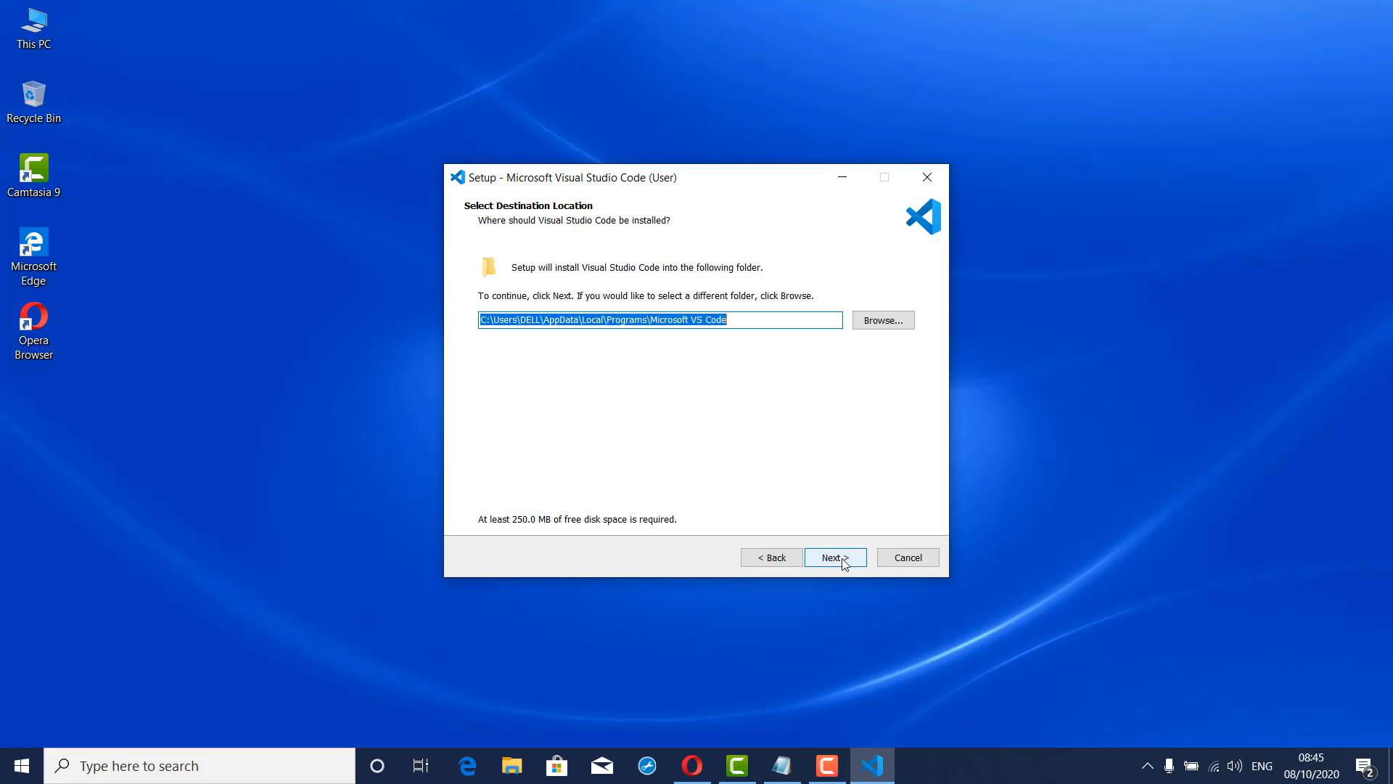
click(844, 560)
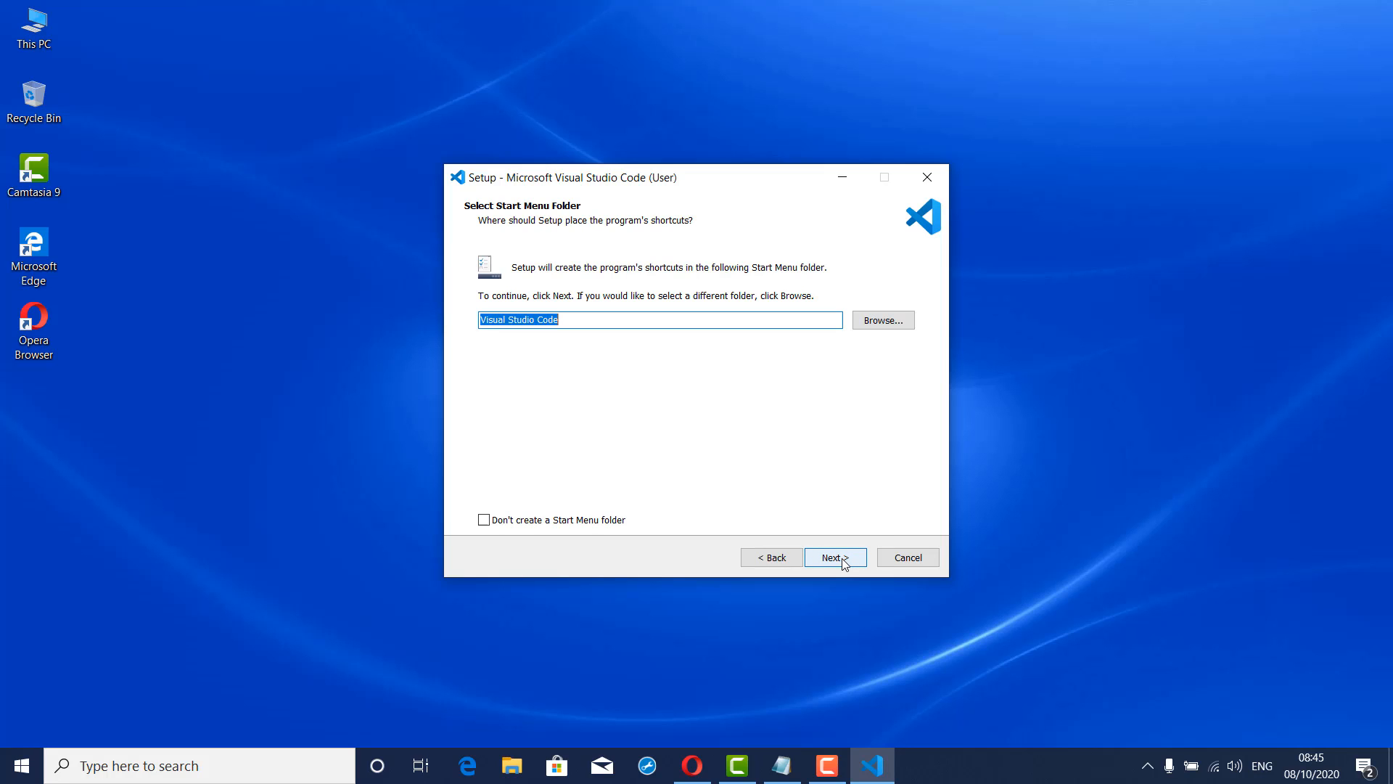
click(844, 560)
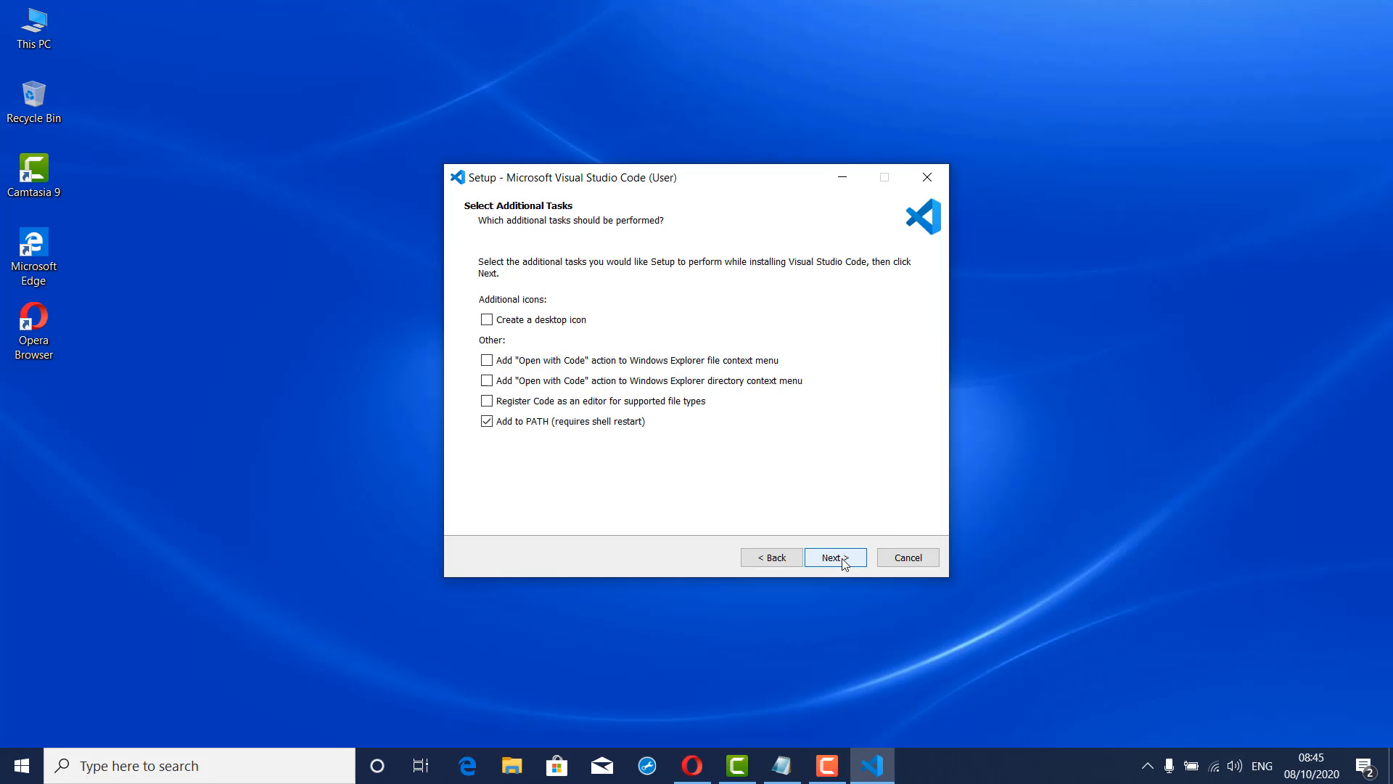
click(844, 563)
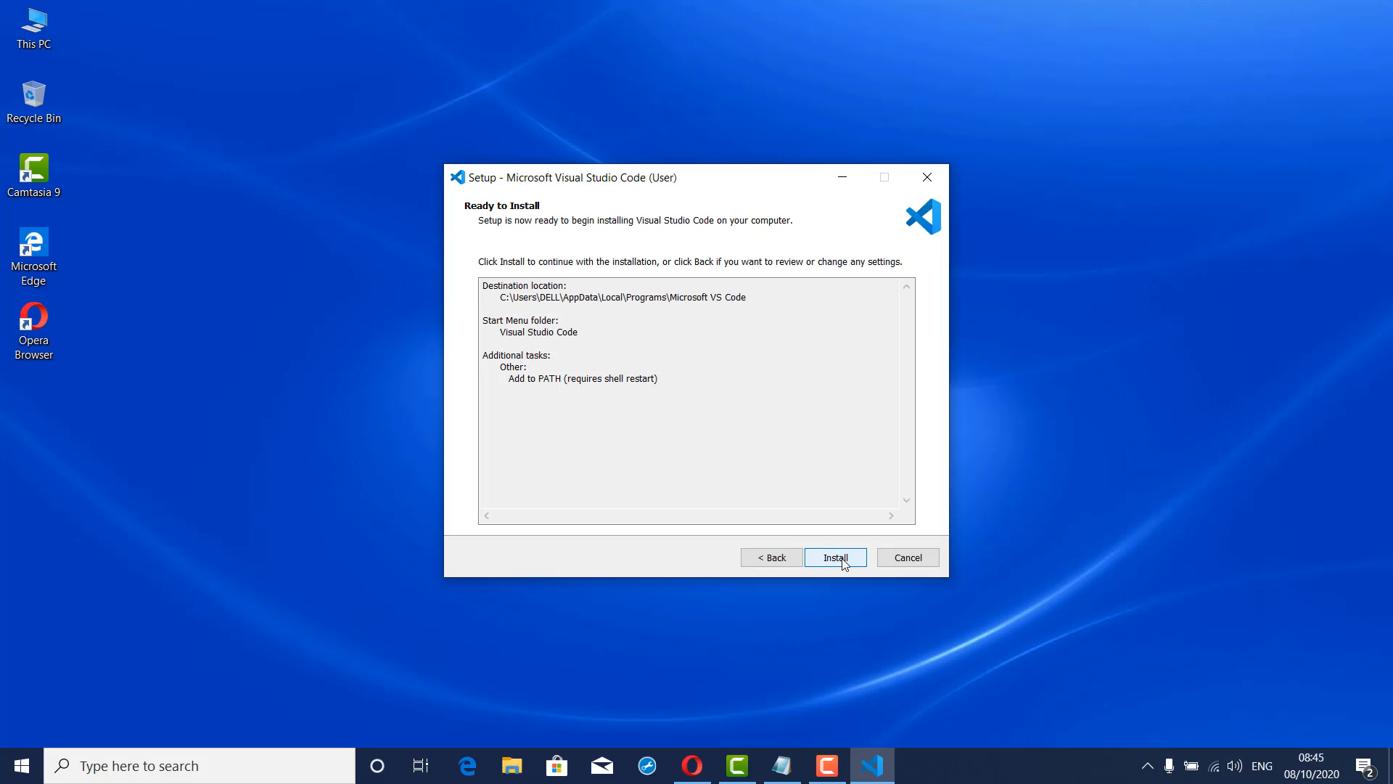
click(842, 563)
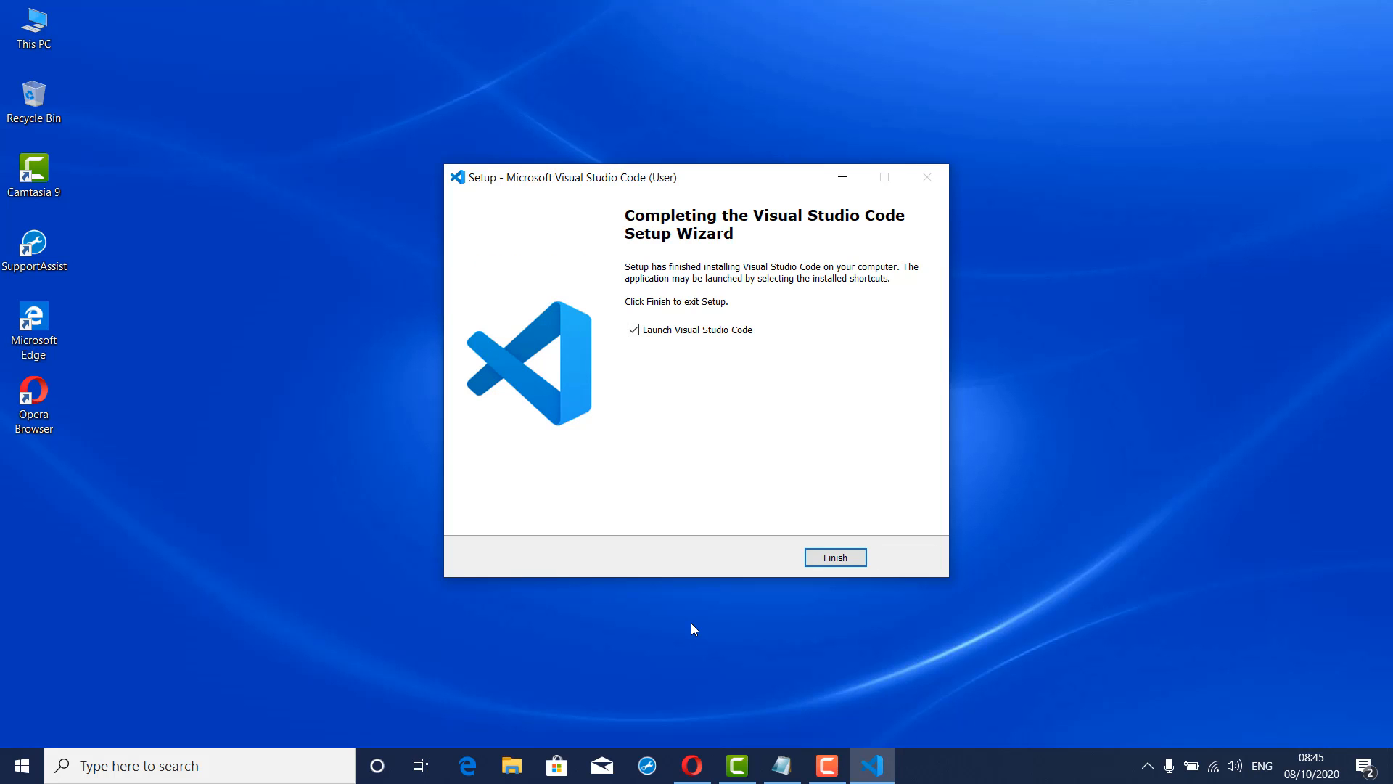
click(836, 557)
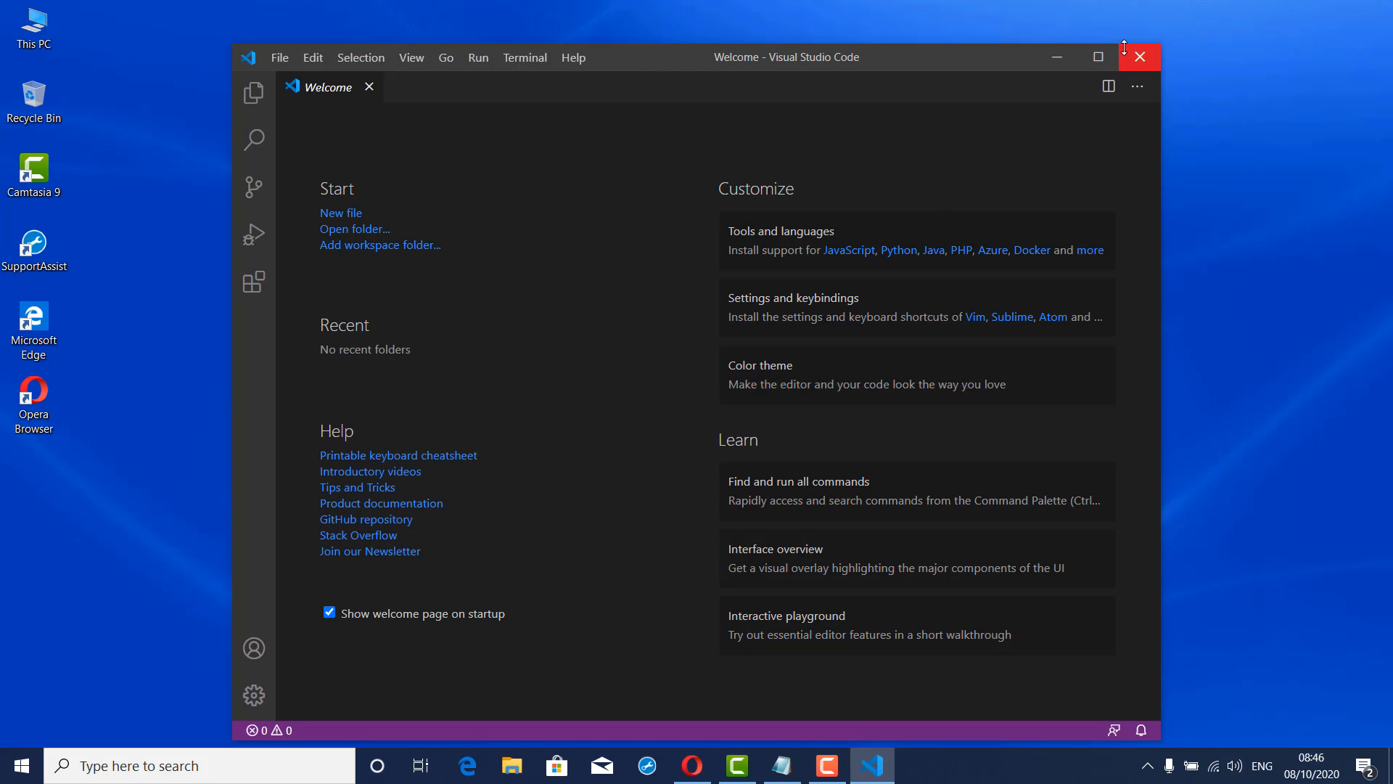
Maximize the Visual Studio Code window and dismiss the usage-data notification
click(1099, 57)
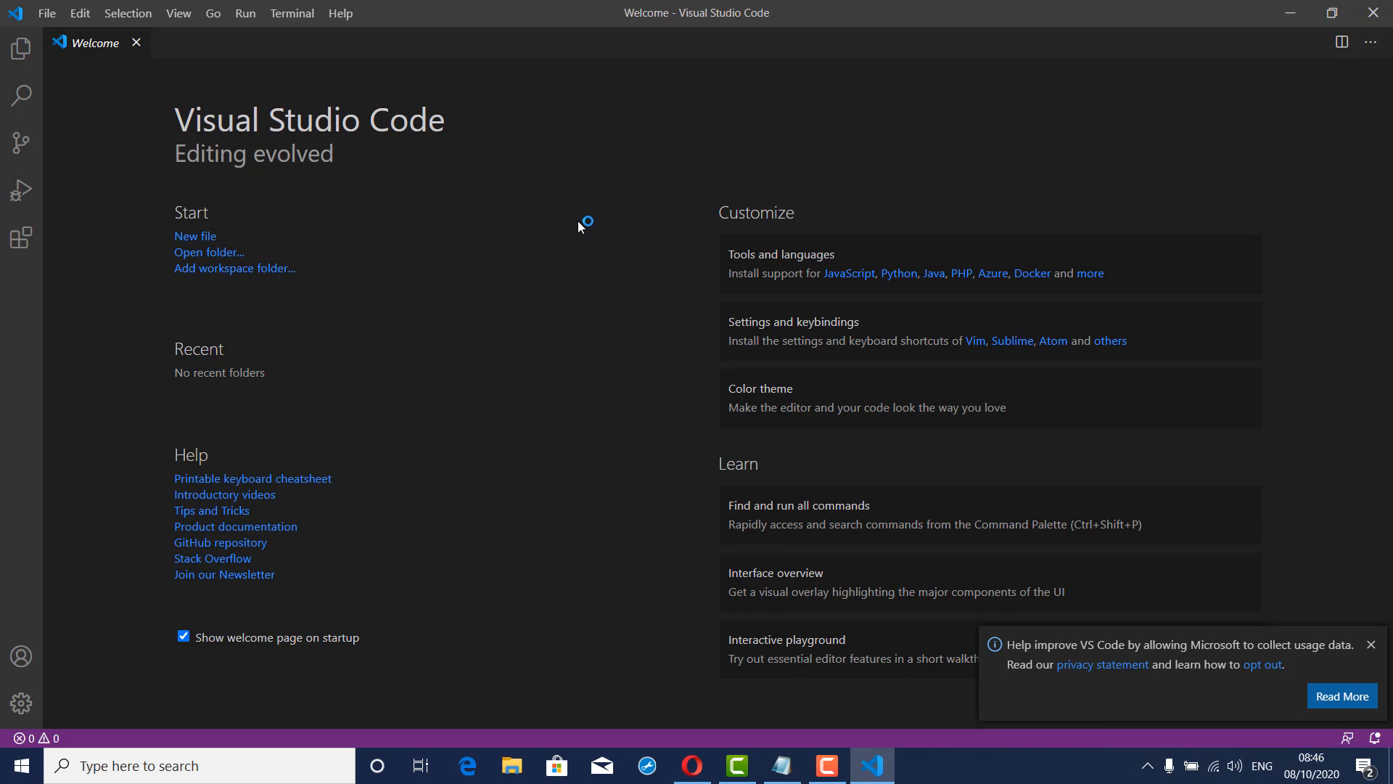
click(1372, 648)
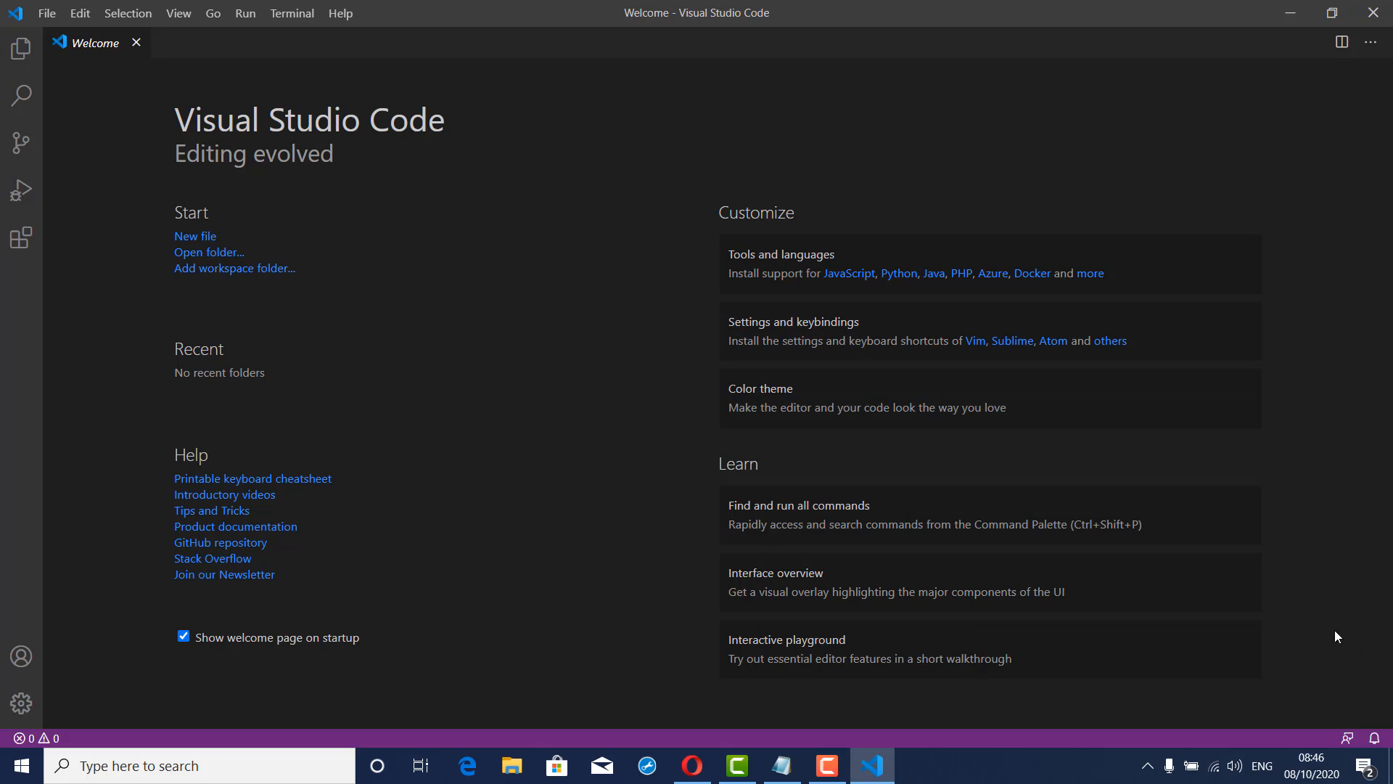
Run the Extensions: Install Extensions command from the Command Palette, finding it with the search term install
click(142, 19)
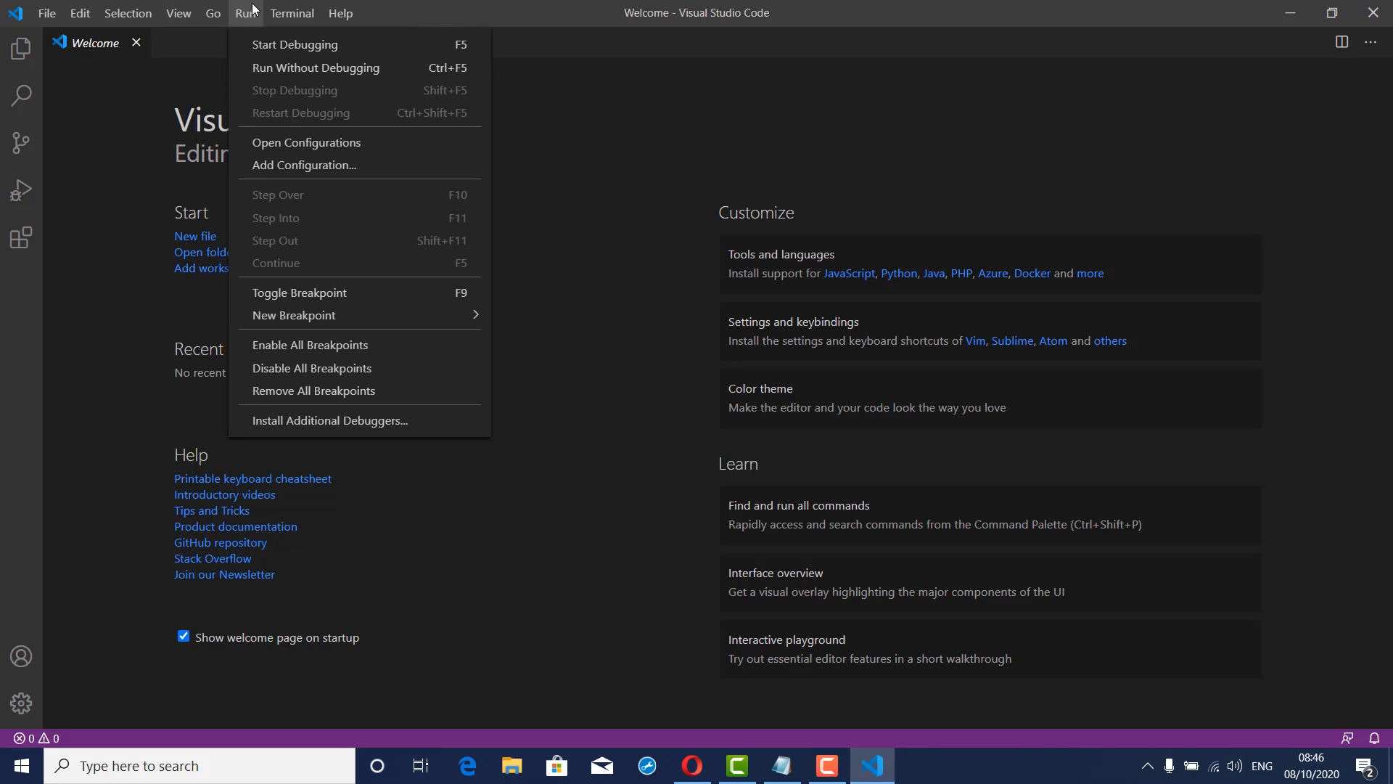
mouse_move(181, 16)
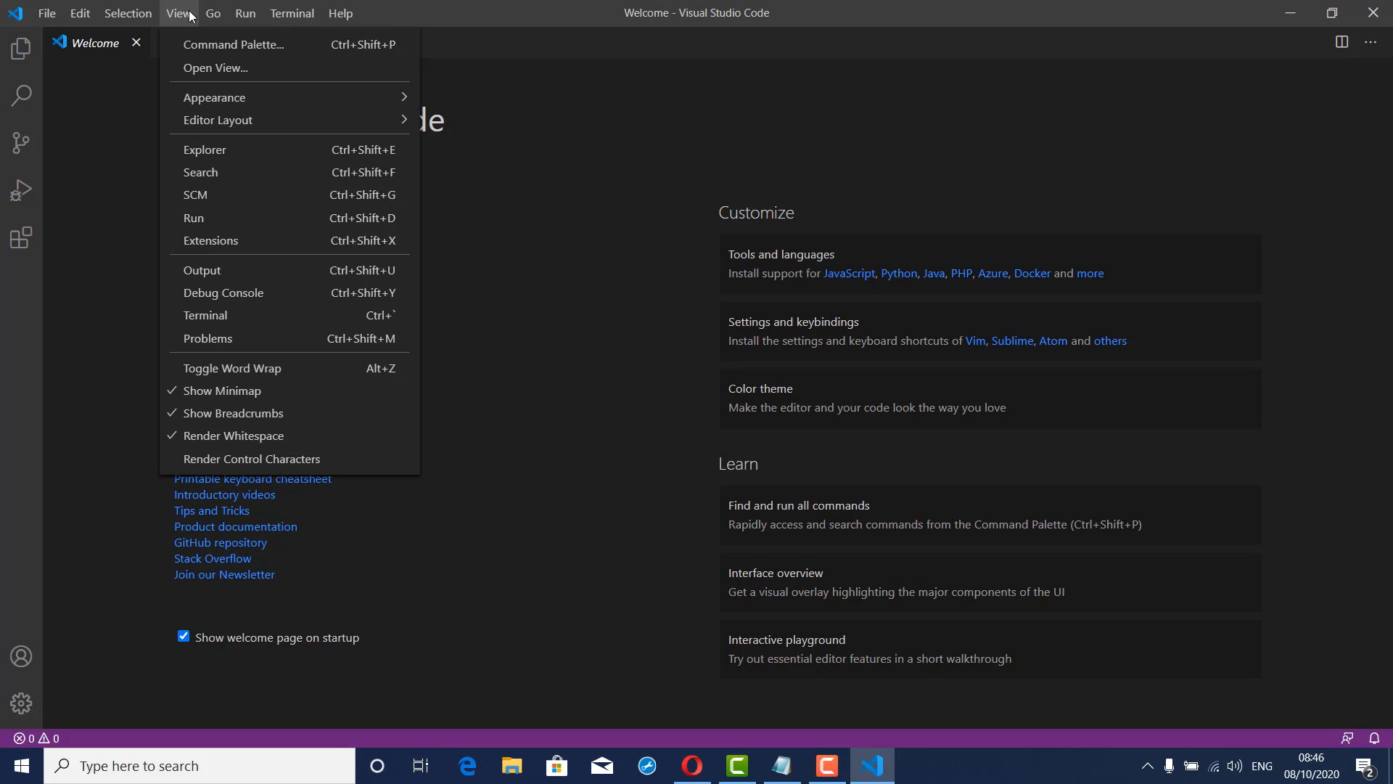
click(203, 44)
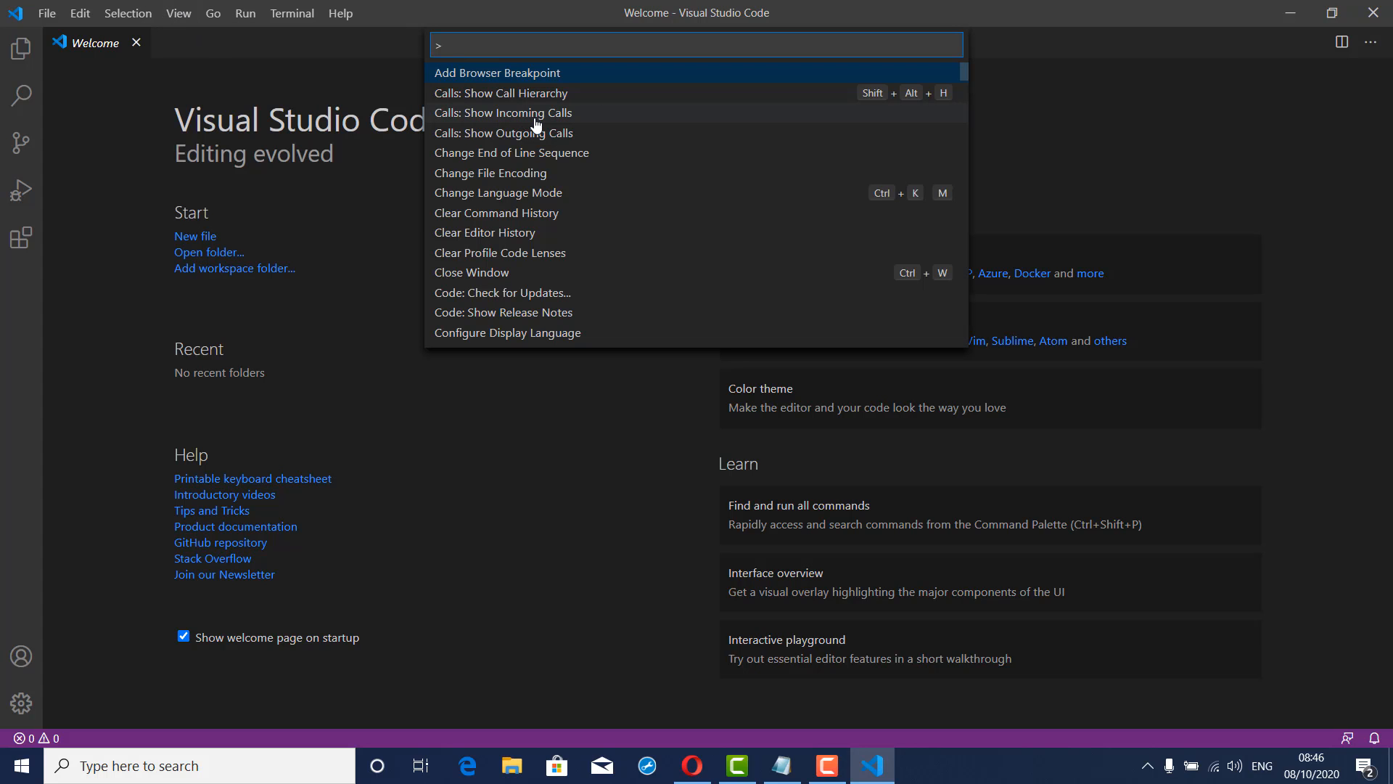
text(exte)
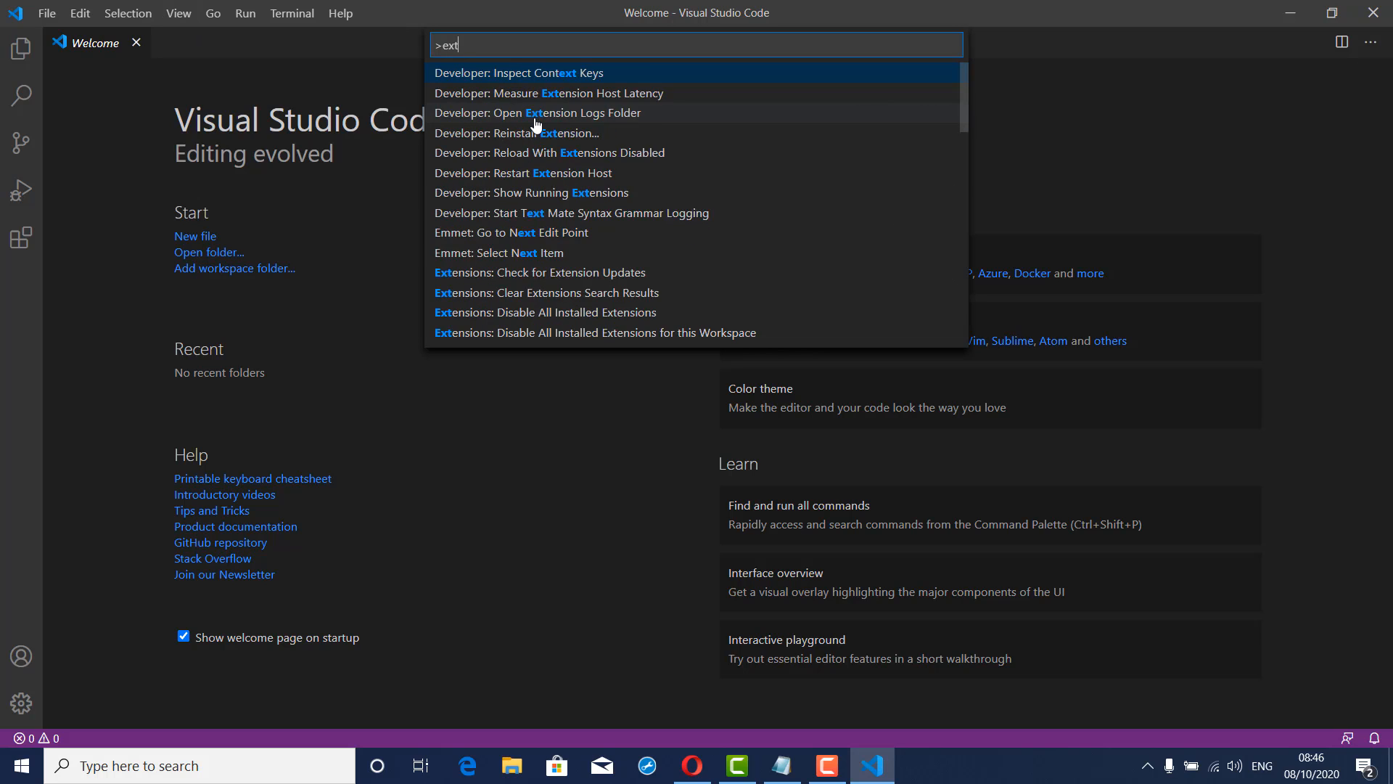
key(BackSpace)
key(BackSpace)
key(BackSpace)
key(BackSpace)
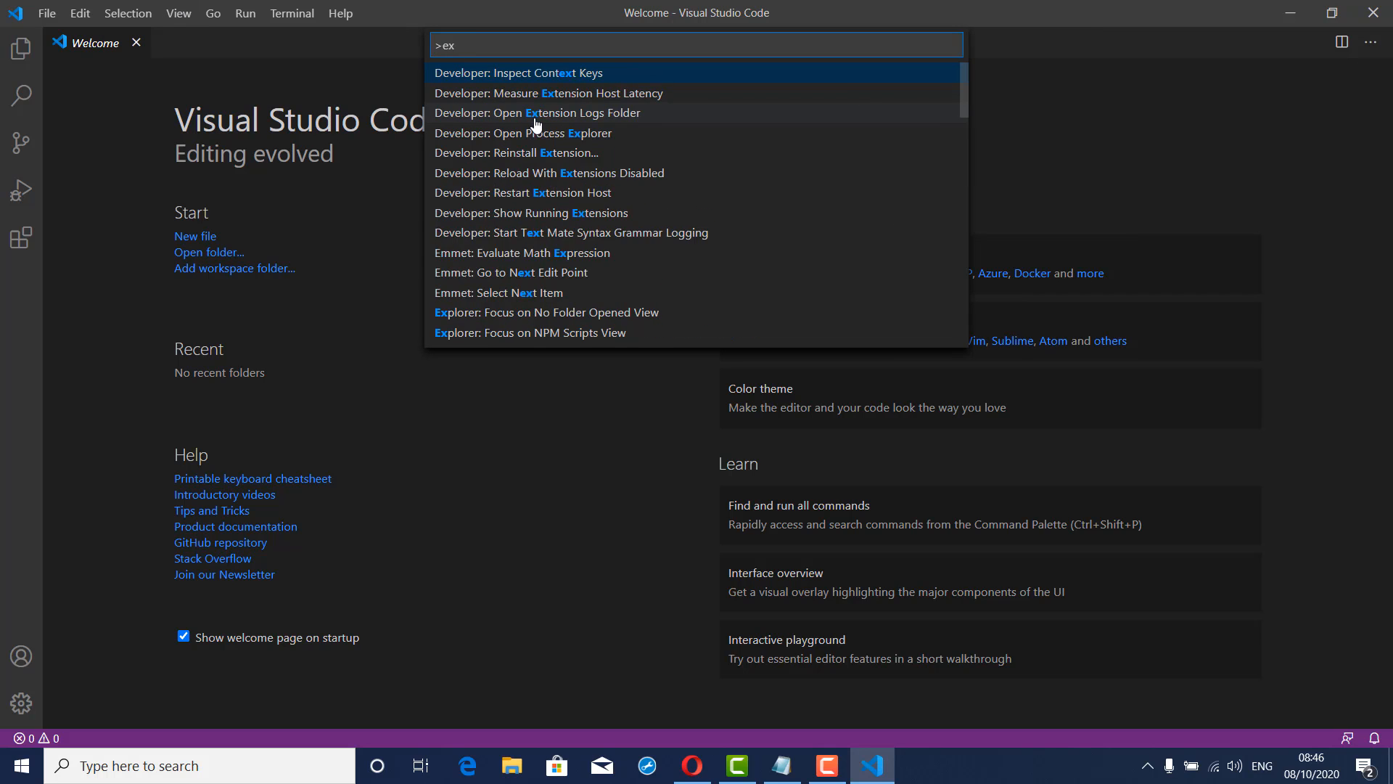
text(install)
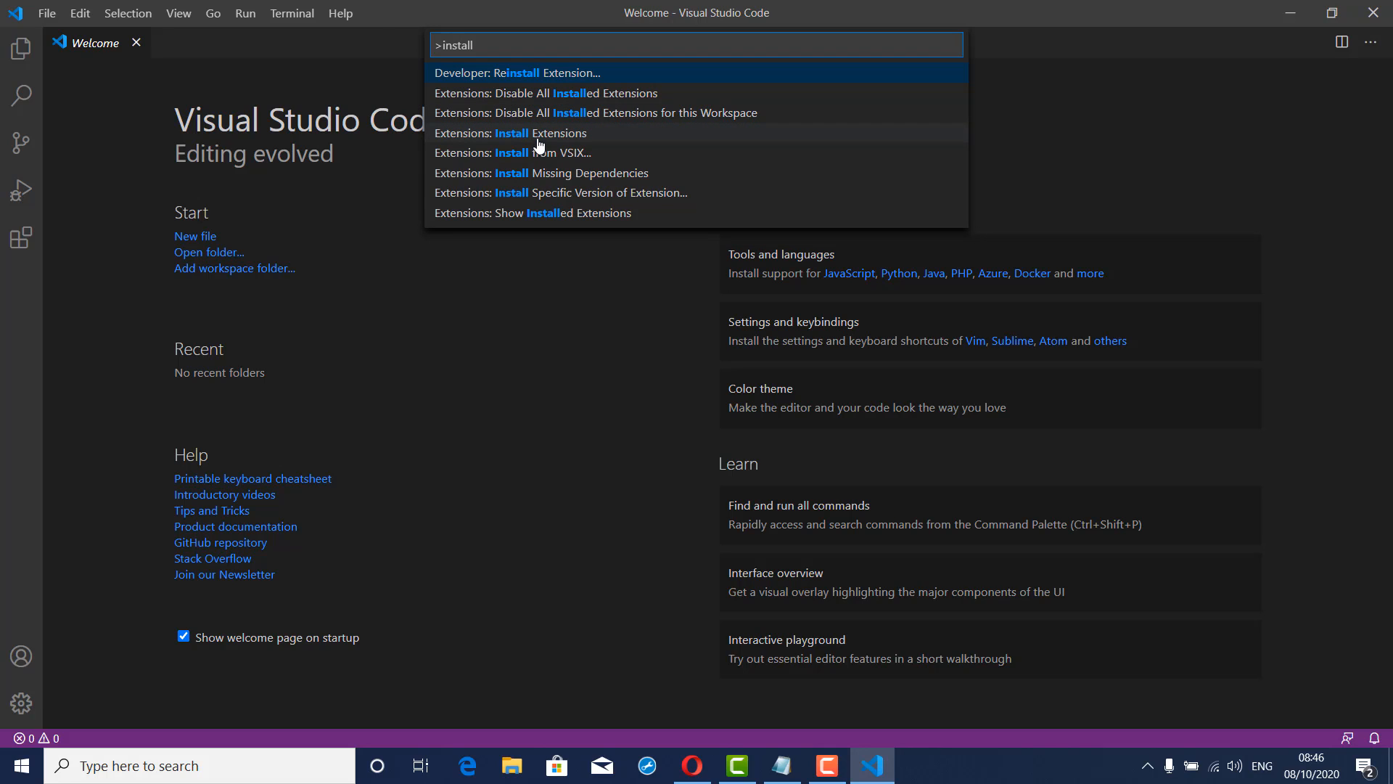
click(538, 136)
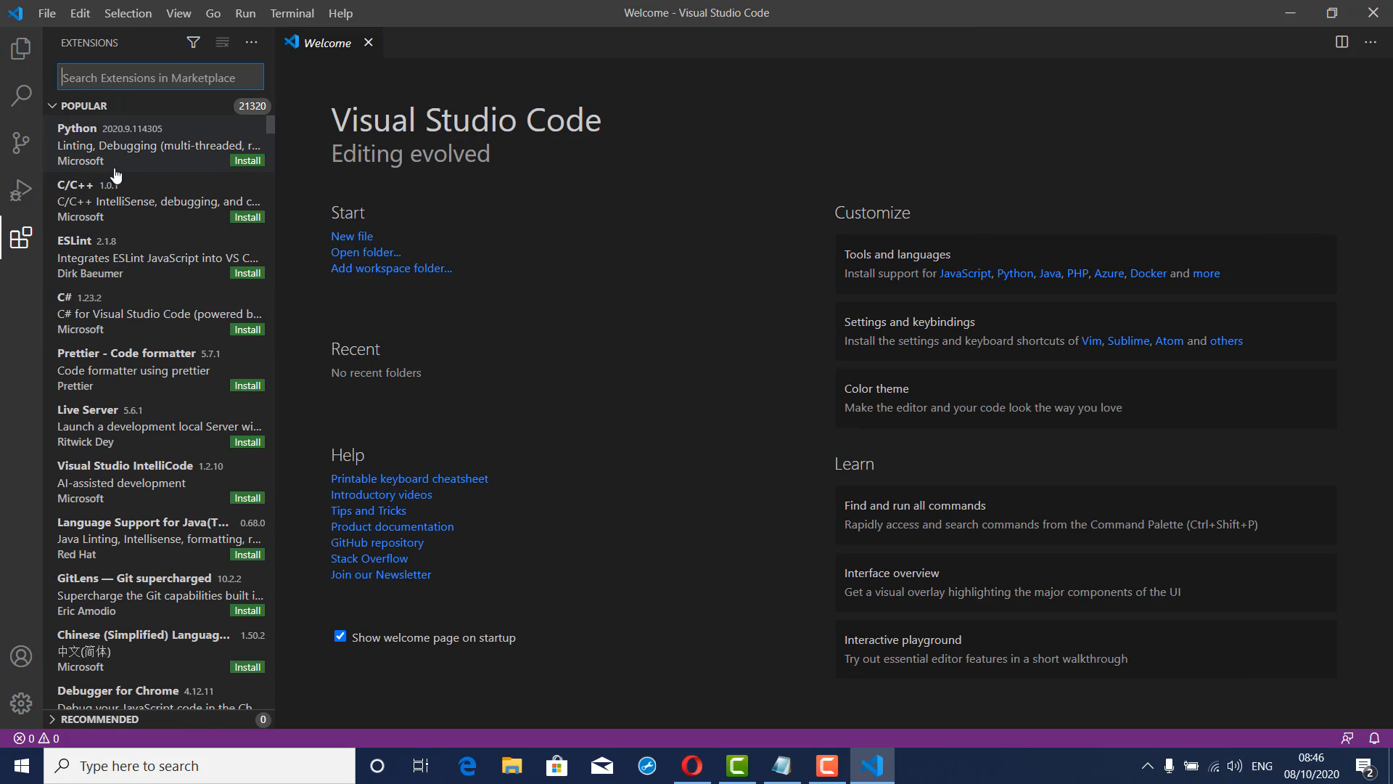
Search the extension marketplace for flutter and install the Flutter and Awesome Flutter Snippets extensions
text(flutter)
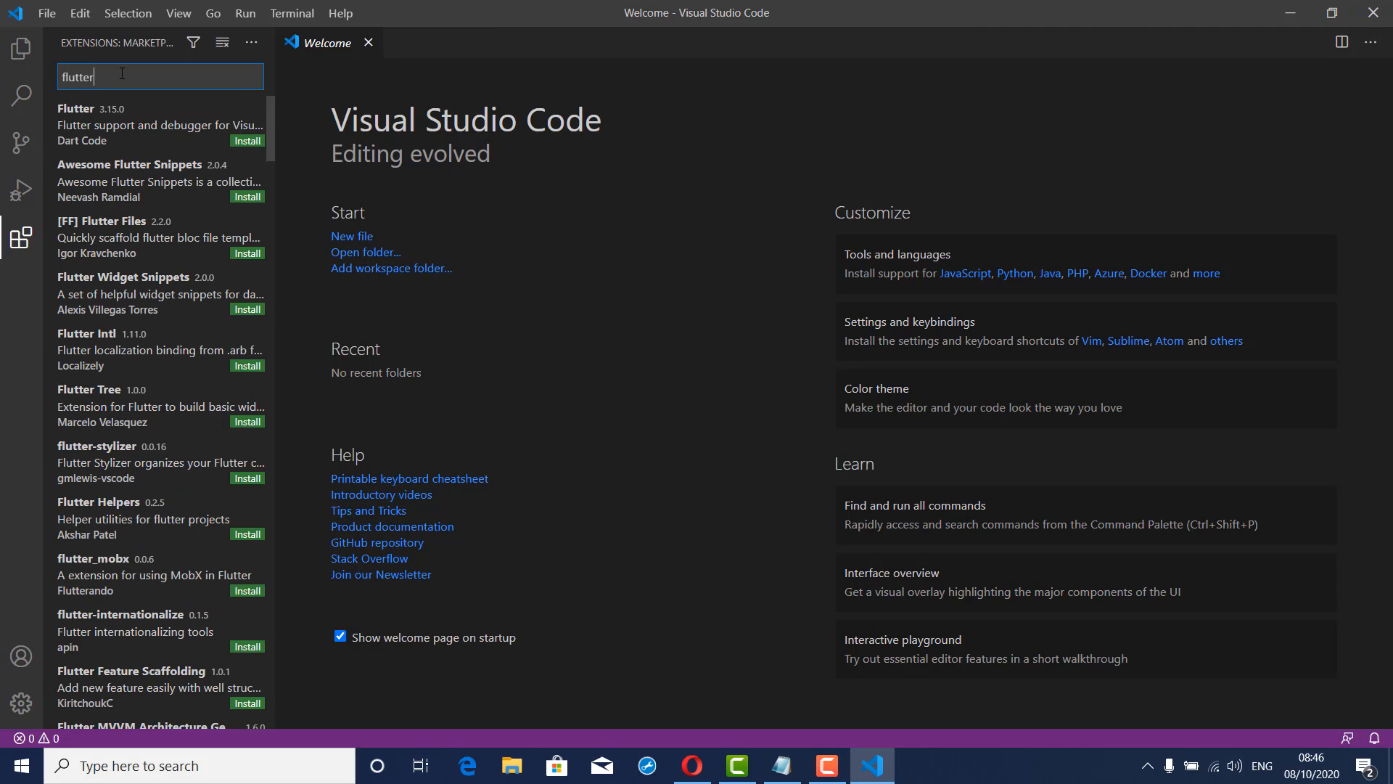
click(247, 142)
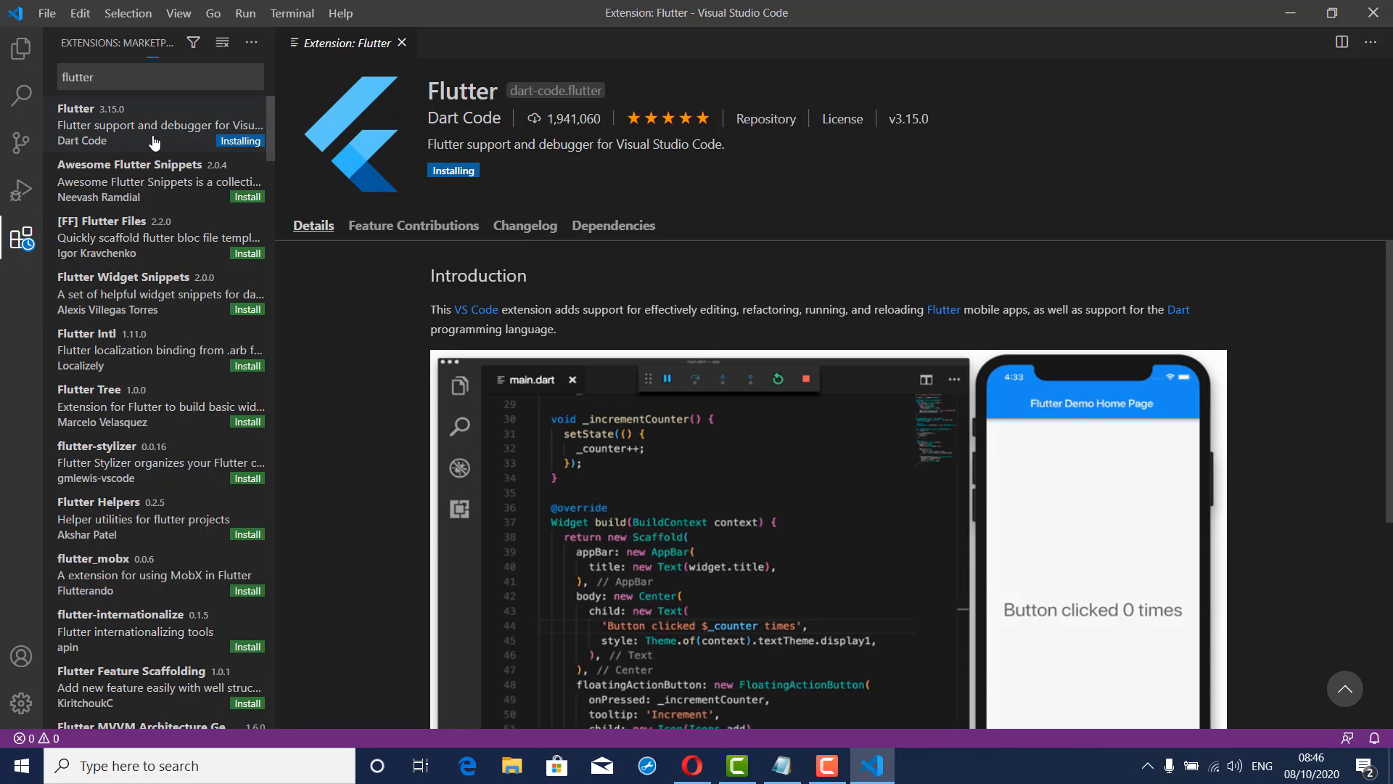
click(158, 196)
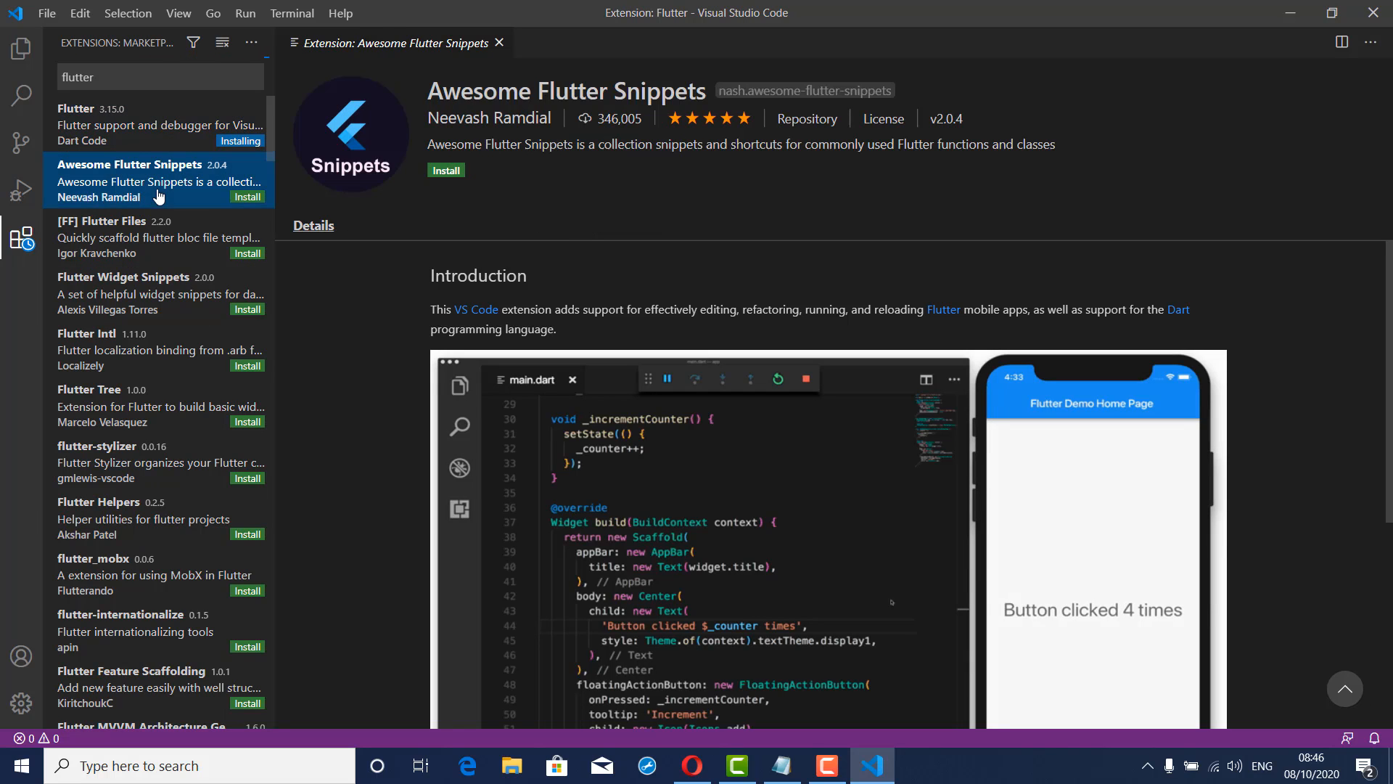
click(247, 198)
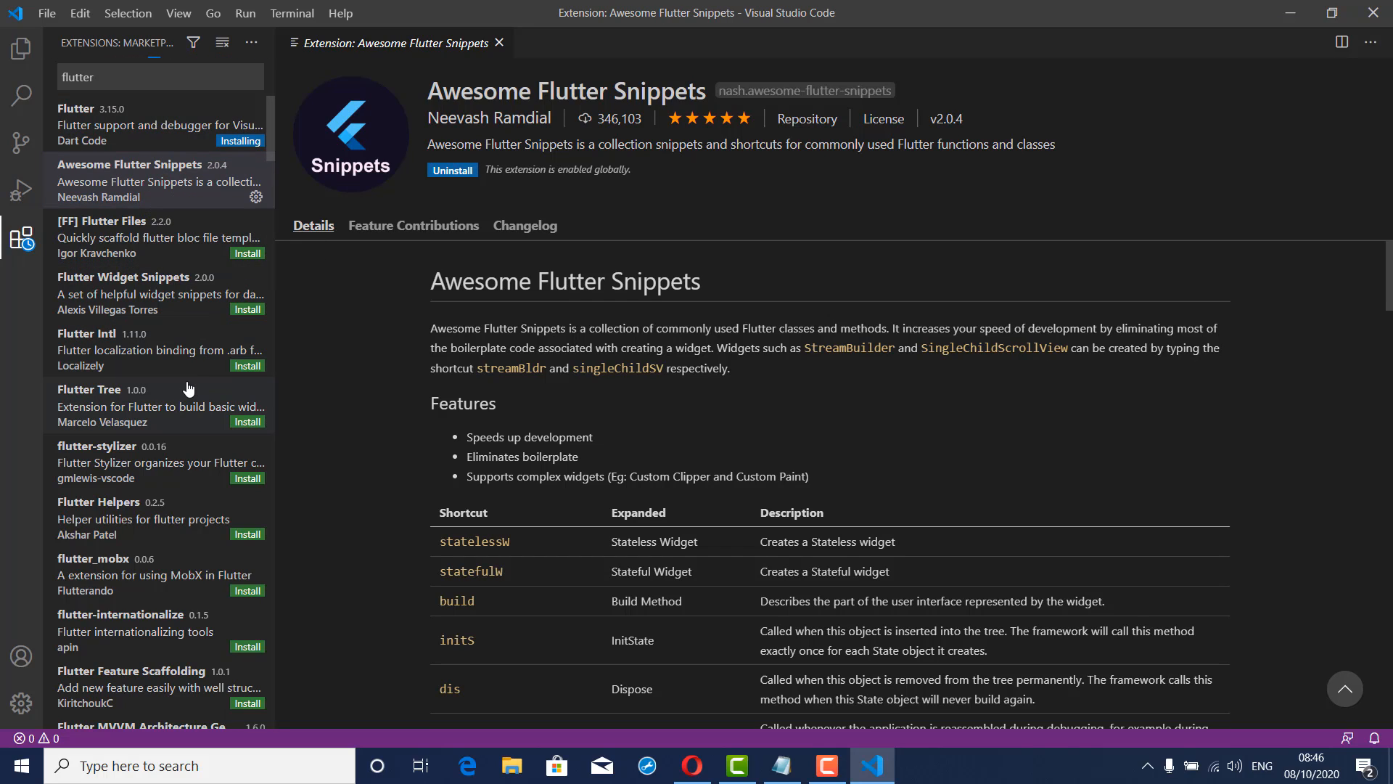
scroll(192, 435, down, 1)
scroll(166, 479, up, 1)
click(149, 141)
click(152, 170)
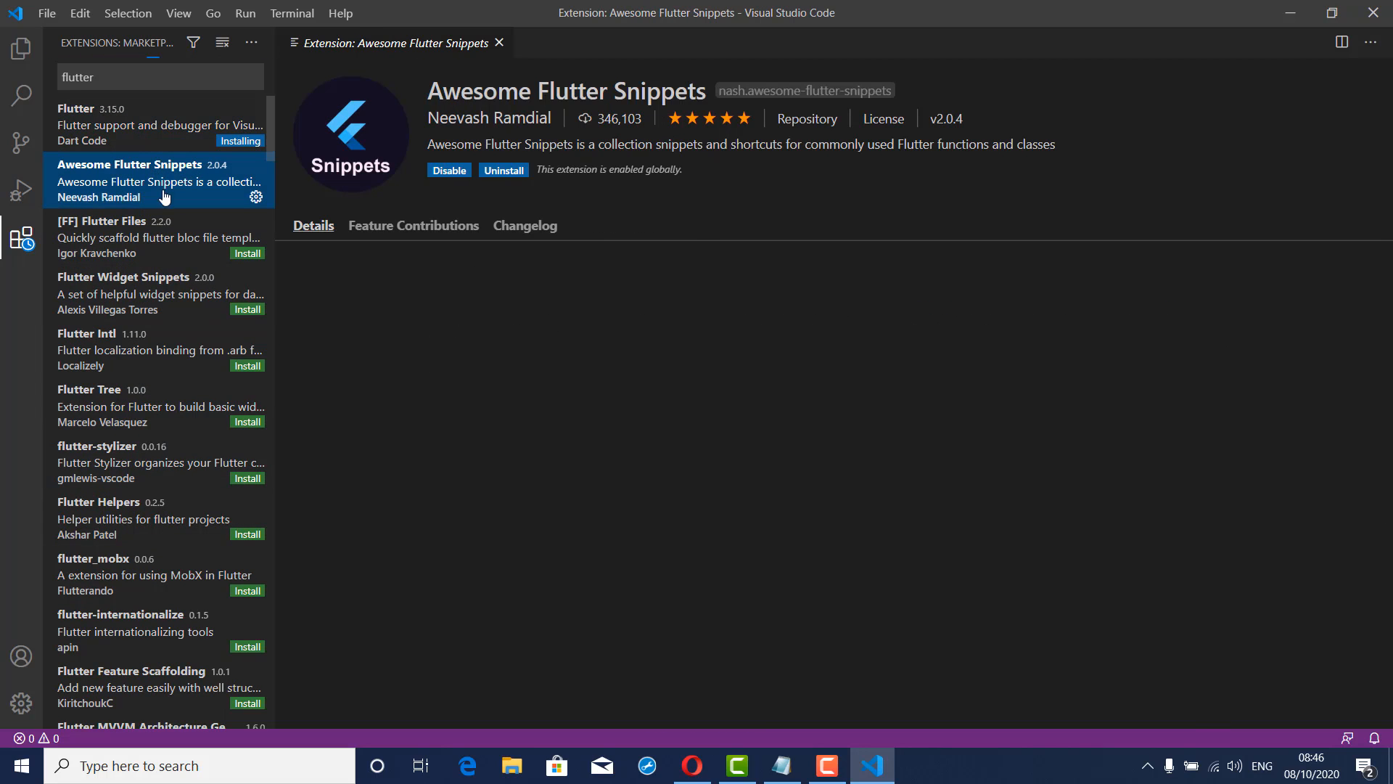
scroll(175, 585, down, 1)
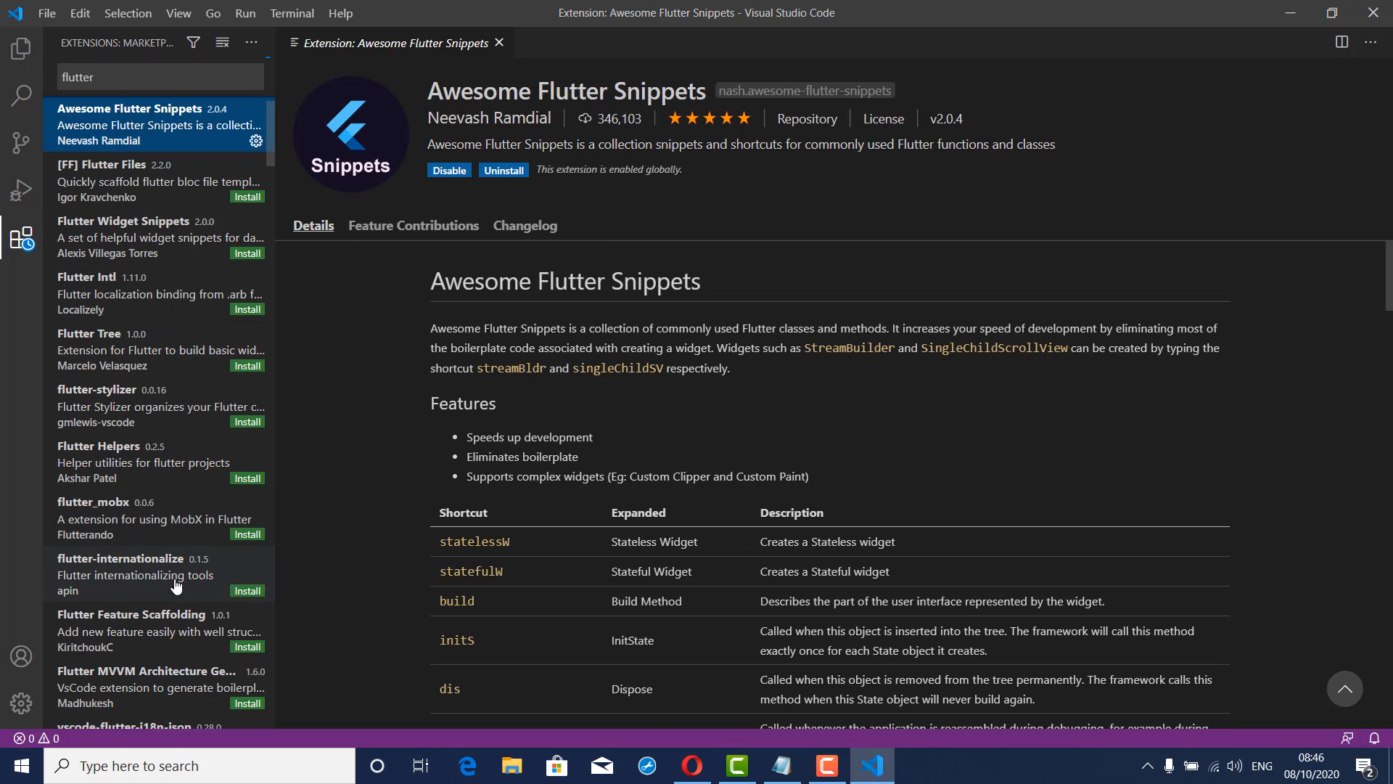
scroll(145, 501, up, 1)
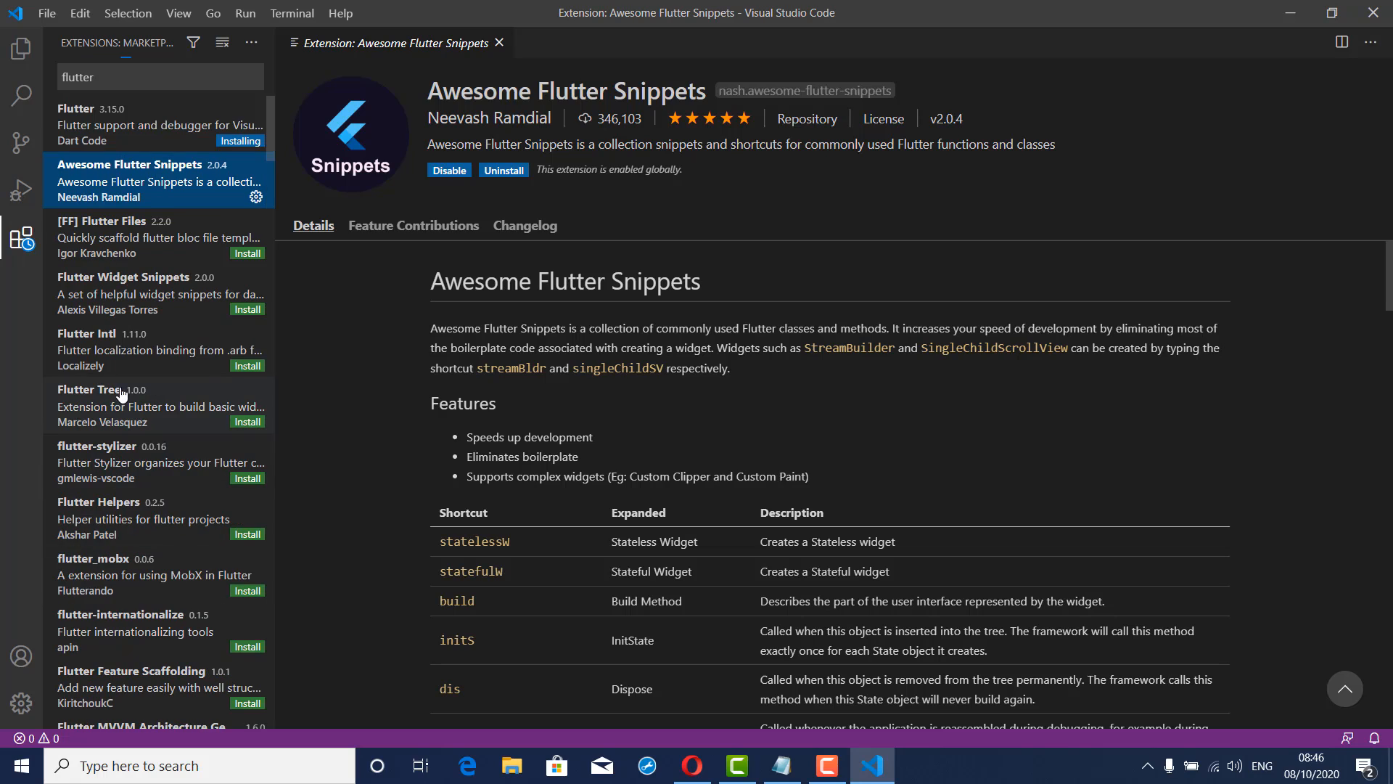
Search the marketplace for completion and for tabnine, install the TabNine extension and clear the search
double_click(128, 85)
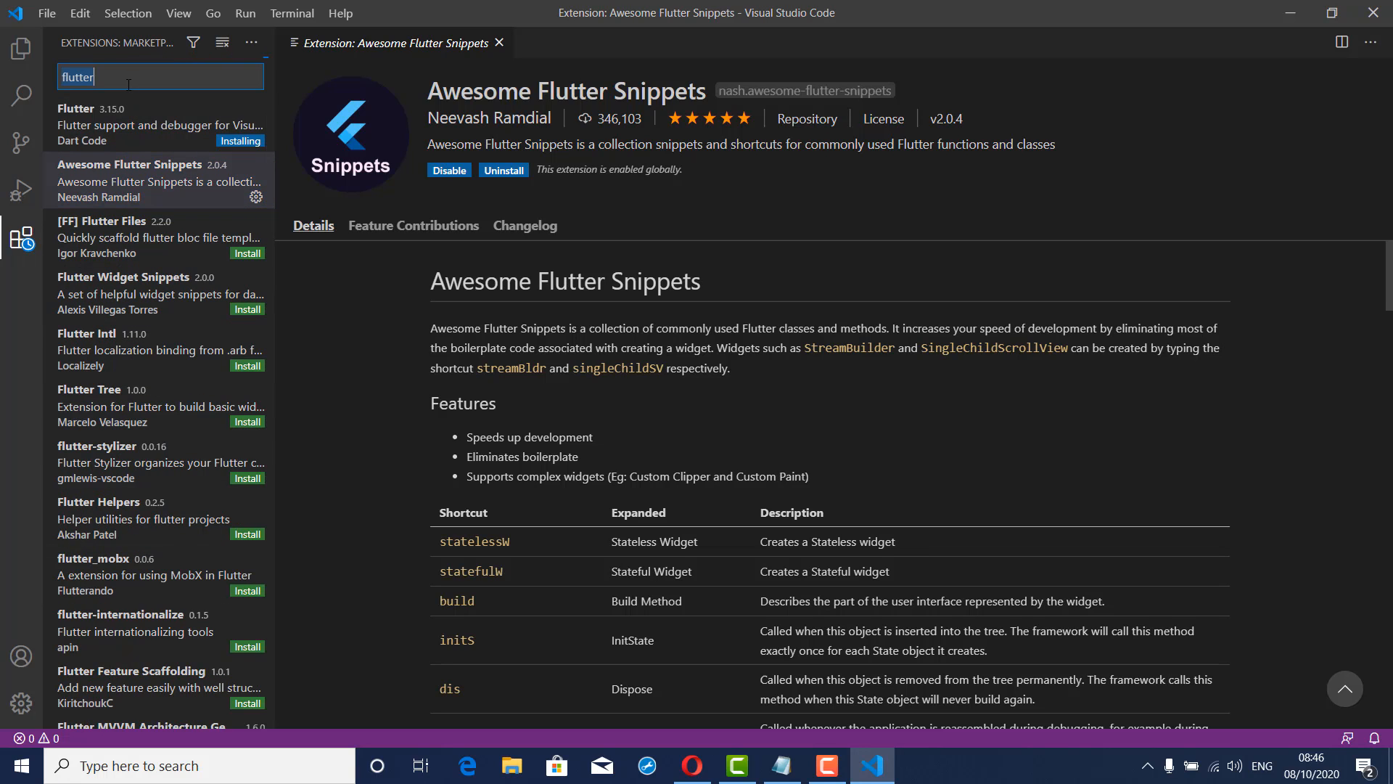
text(completion)
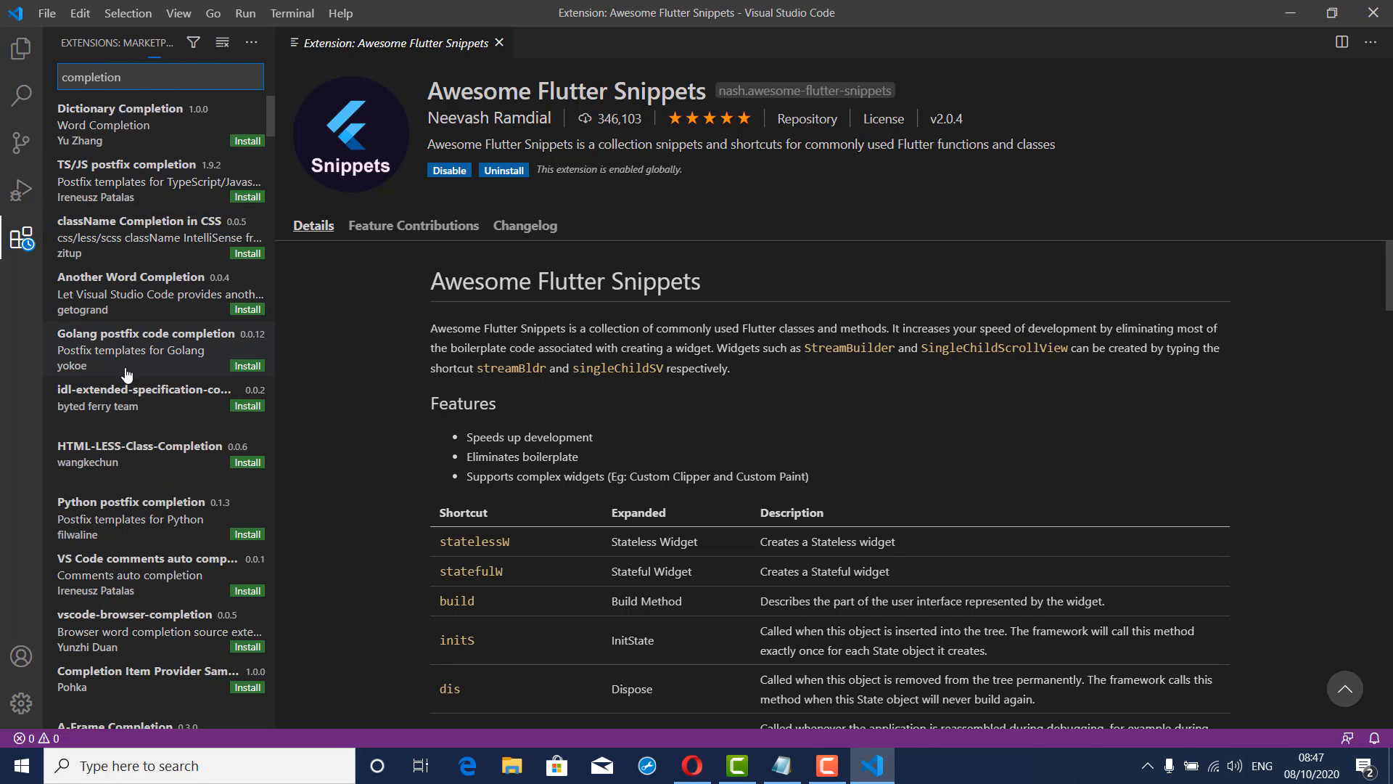
double_click(168, 84)
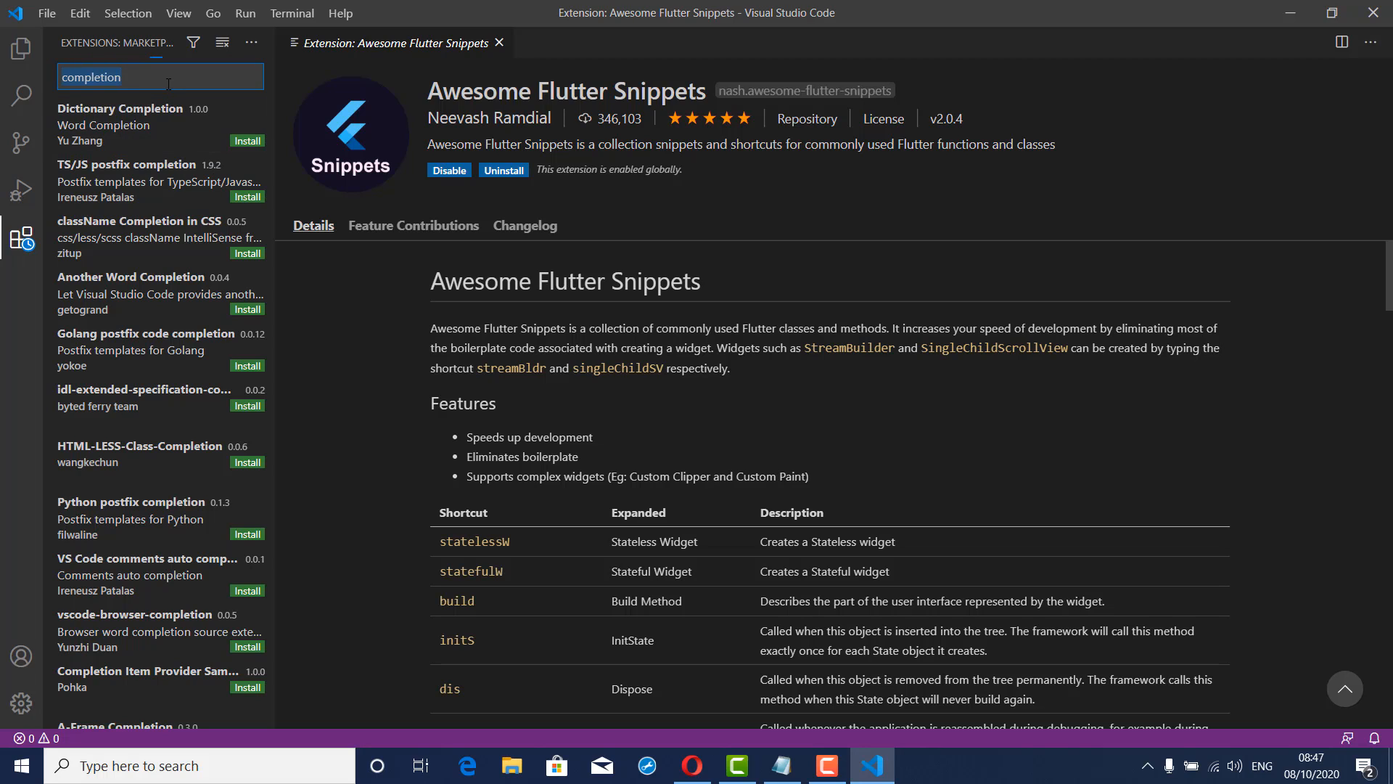
key(BackSpace)
text(tabnn)
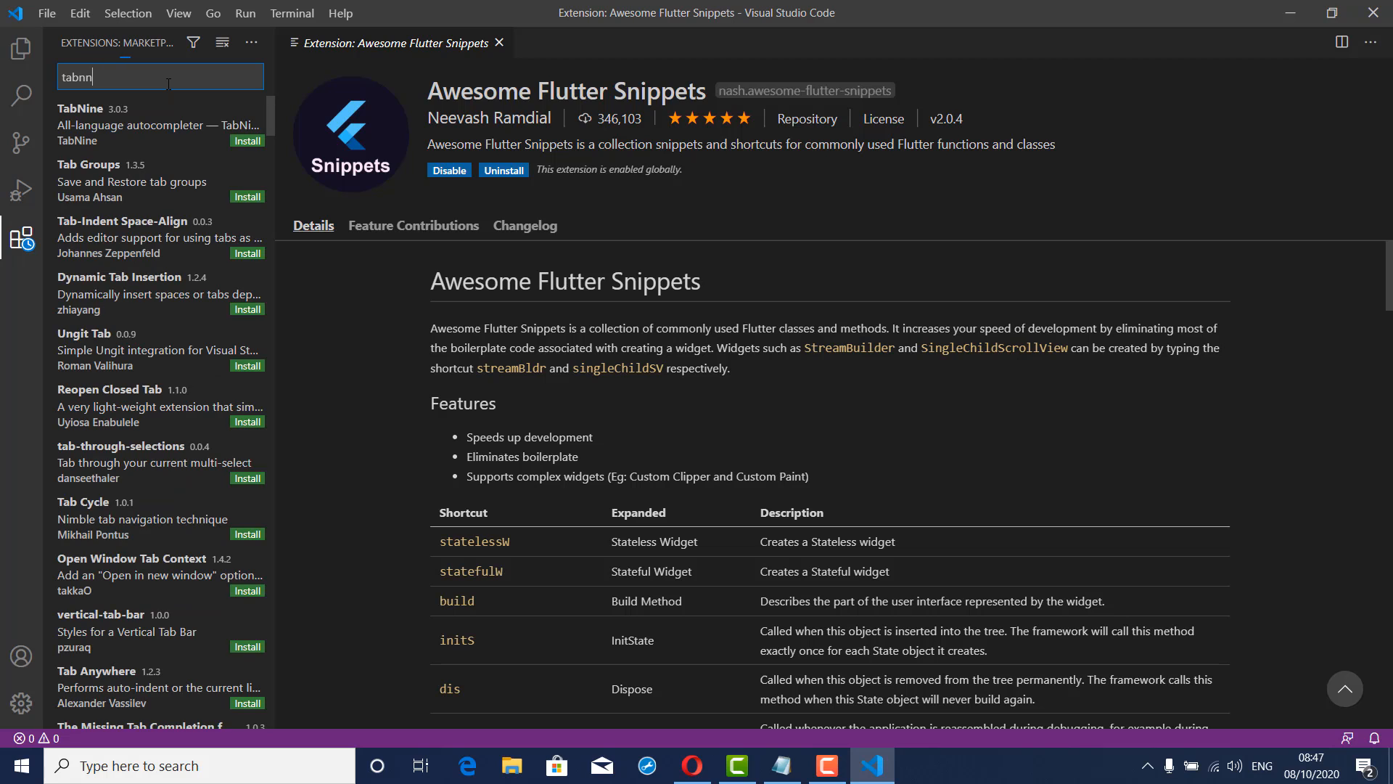
key(BackSpace)
text(ine)
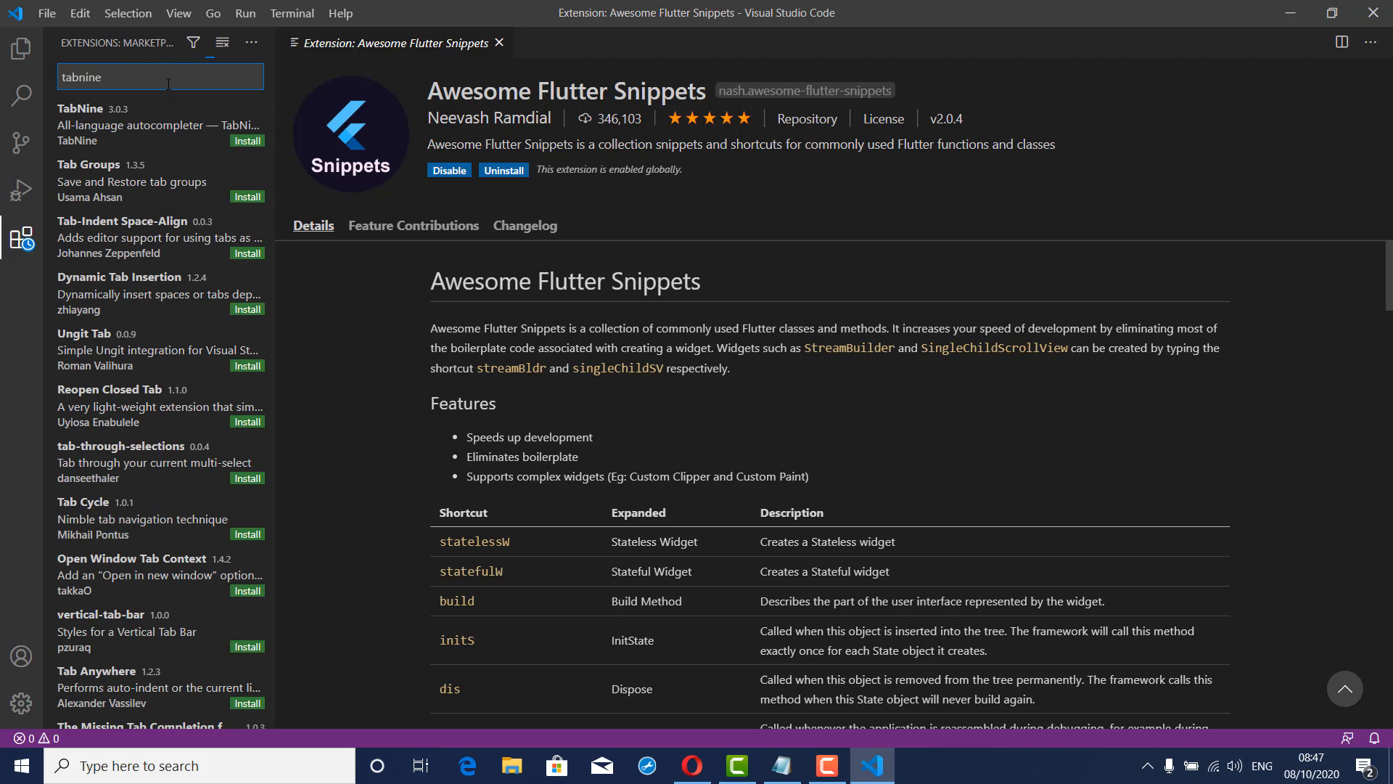
click(248, 140)
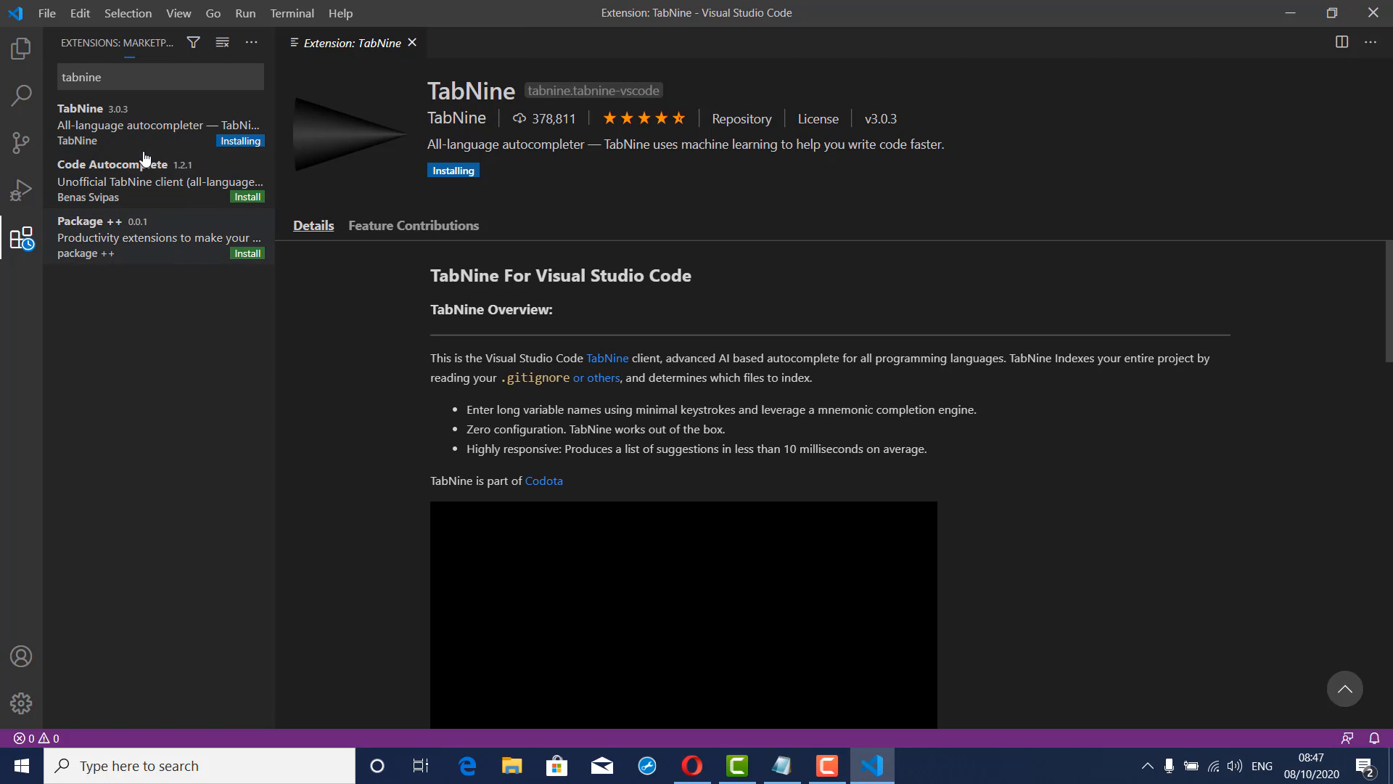
click(144, 149)
double_click(139, 76)
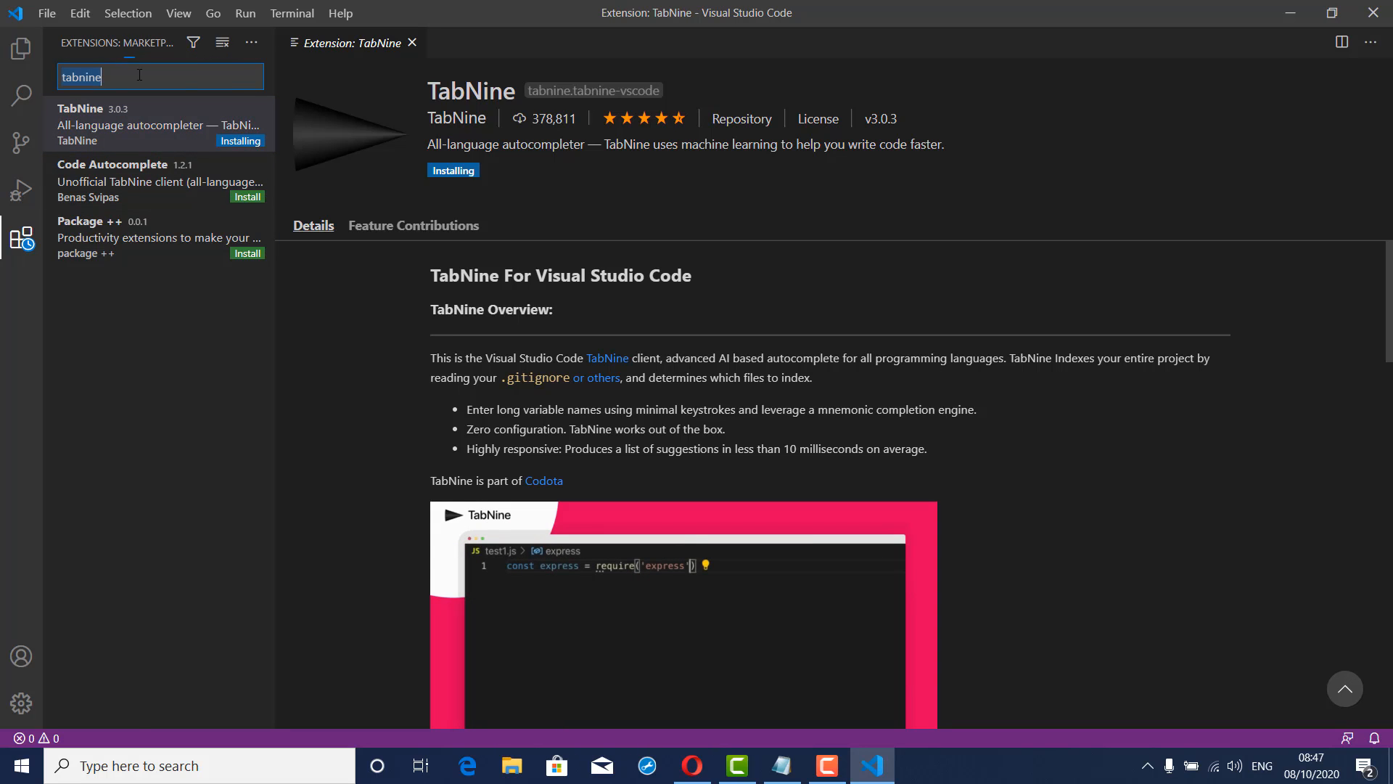
key(BackSpace)
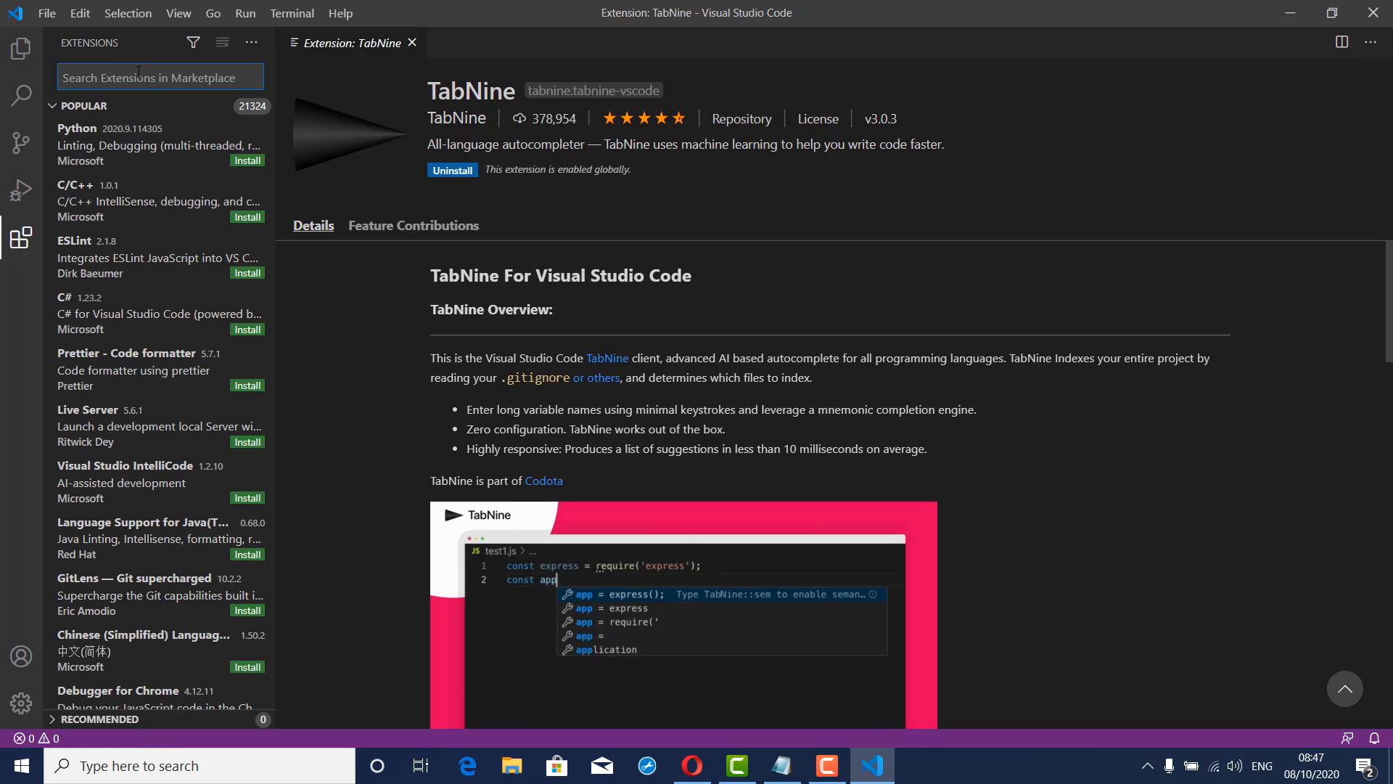
Close the tabnine.com welcome page in the Opera browser and minimize the browser to return to Visual Studio Code
key(alt+Tab)
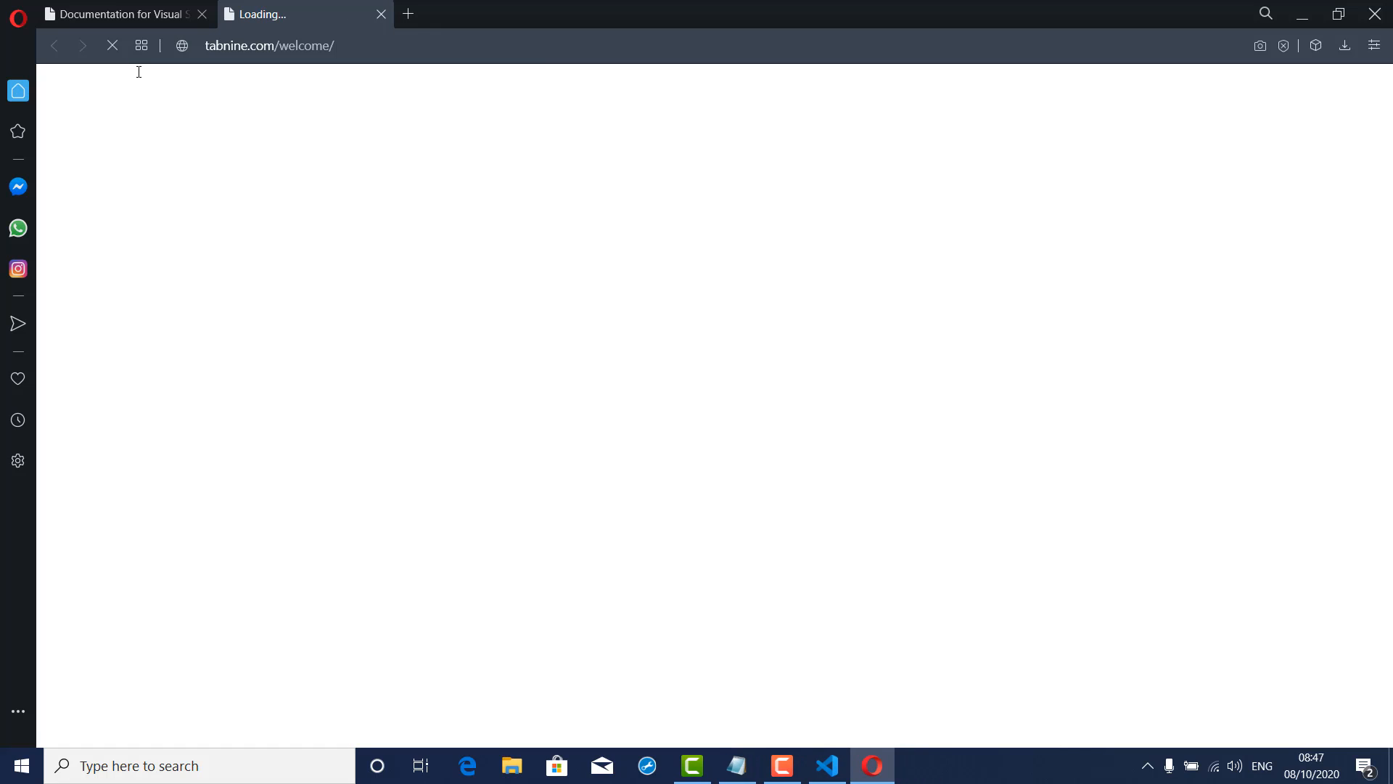
click(381, 14)
click(1303, 14)
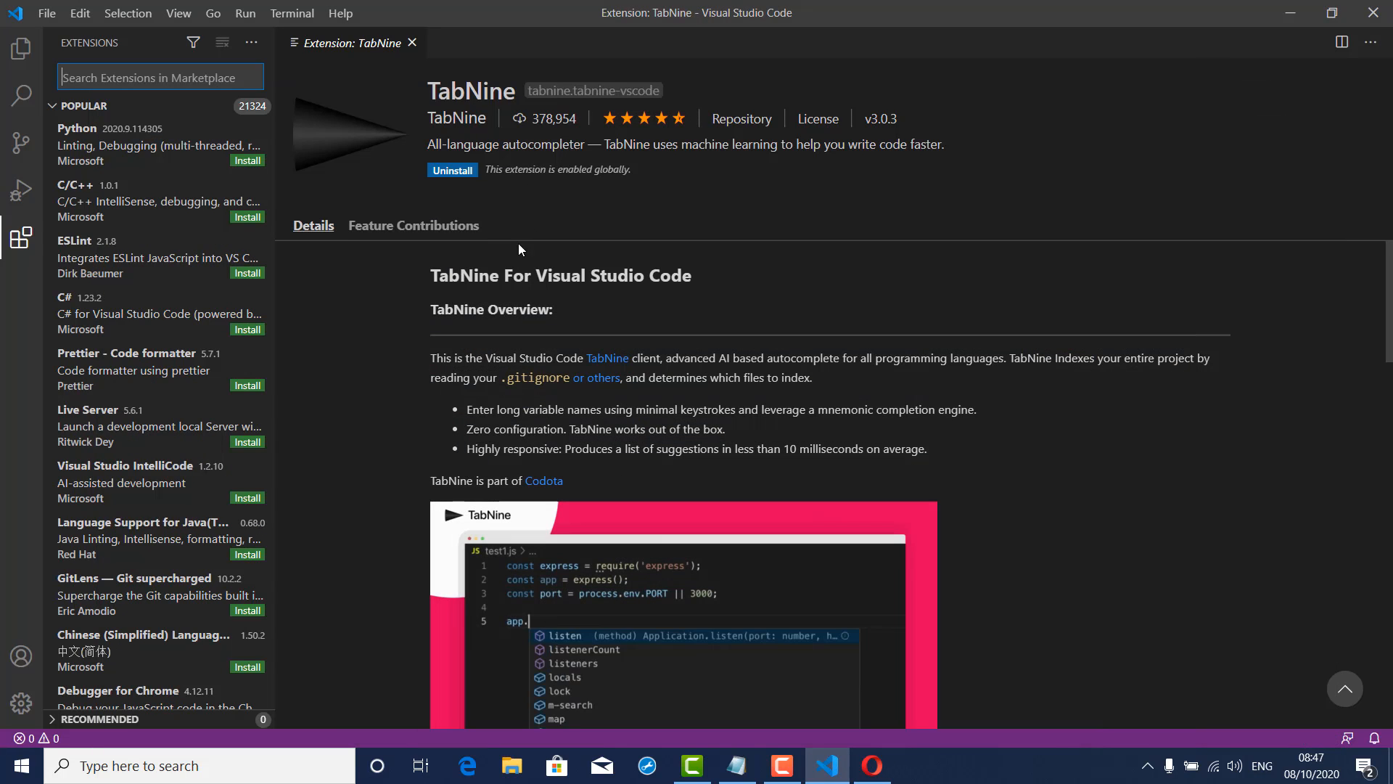
Search the marketplace for flutter and for dart, opening the Flutter and Dart extension pages to check their installation status
click(168, 77)
text(f)
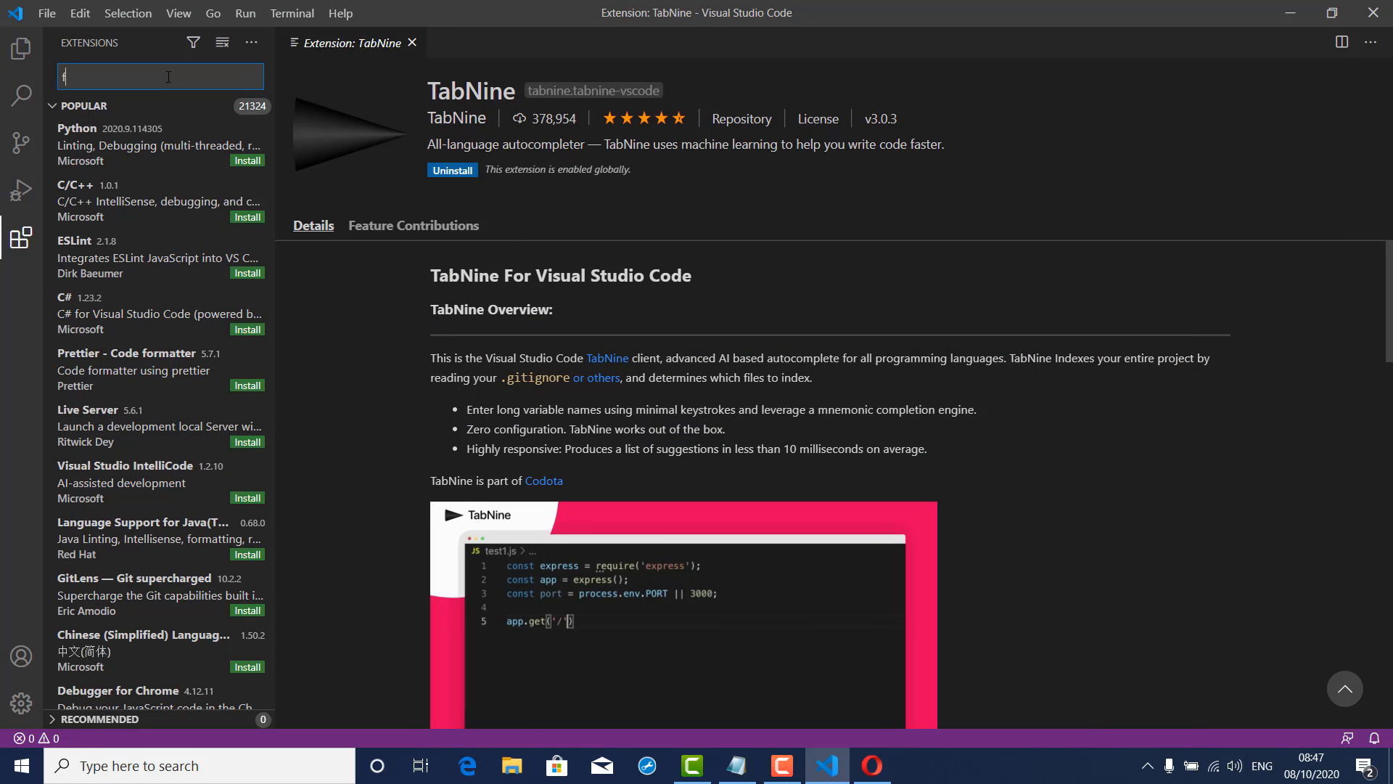
text(lutter)
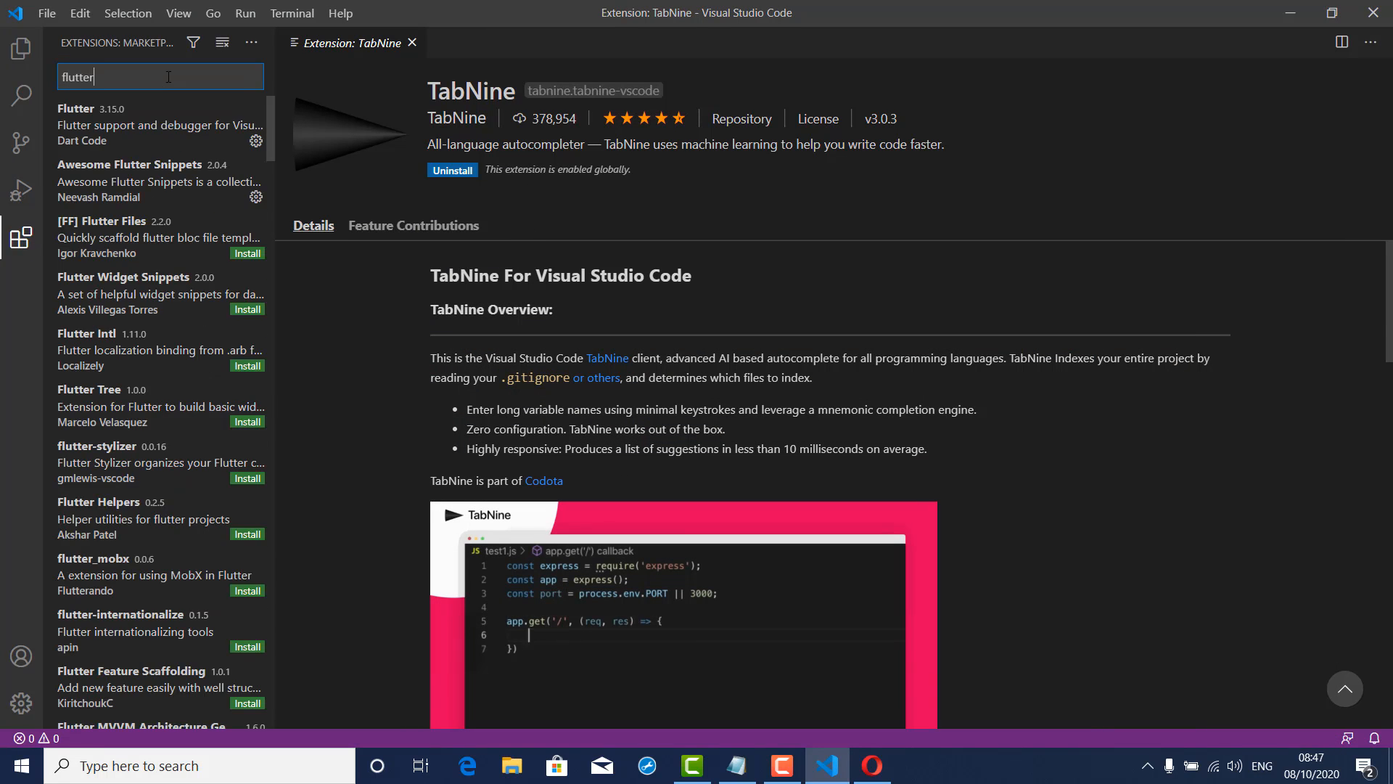
click(138, 123)
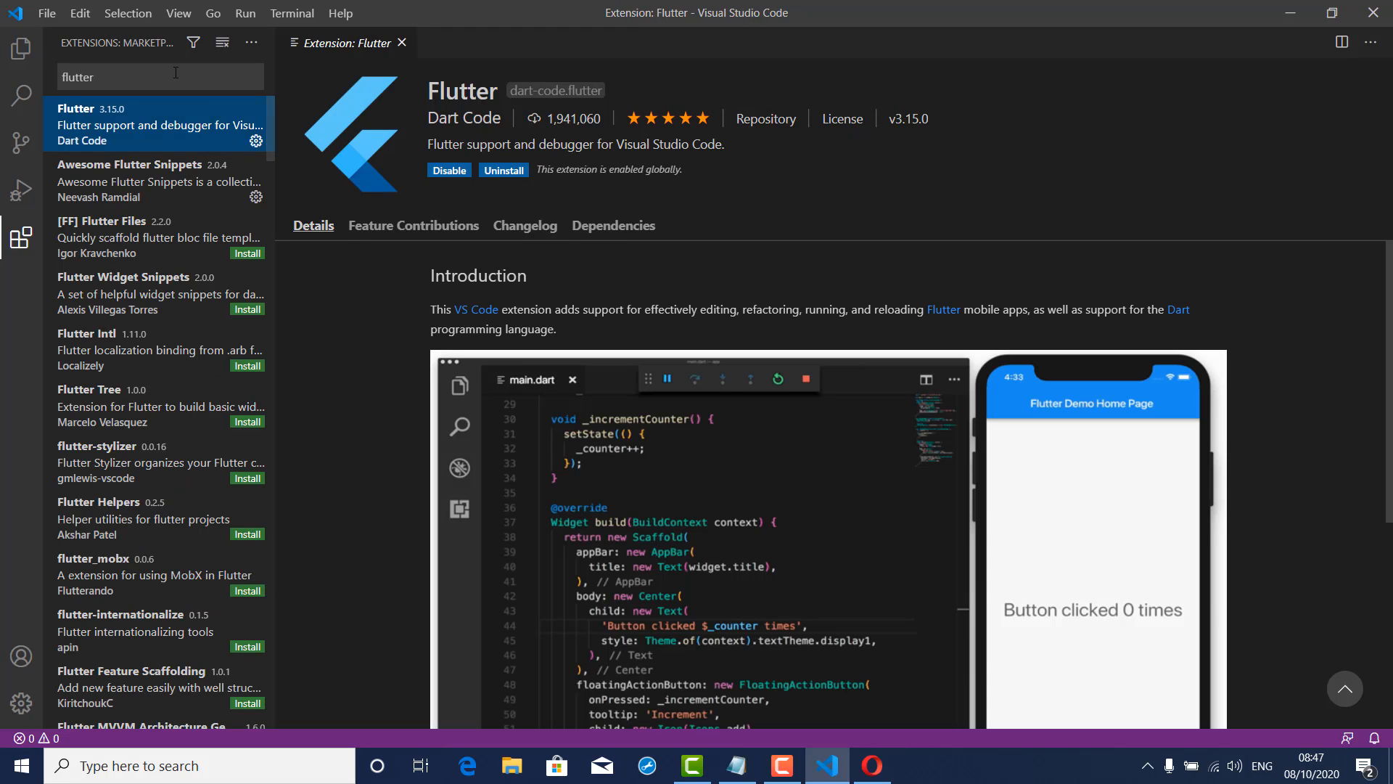
double_click(175, 72)
text(dart)
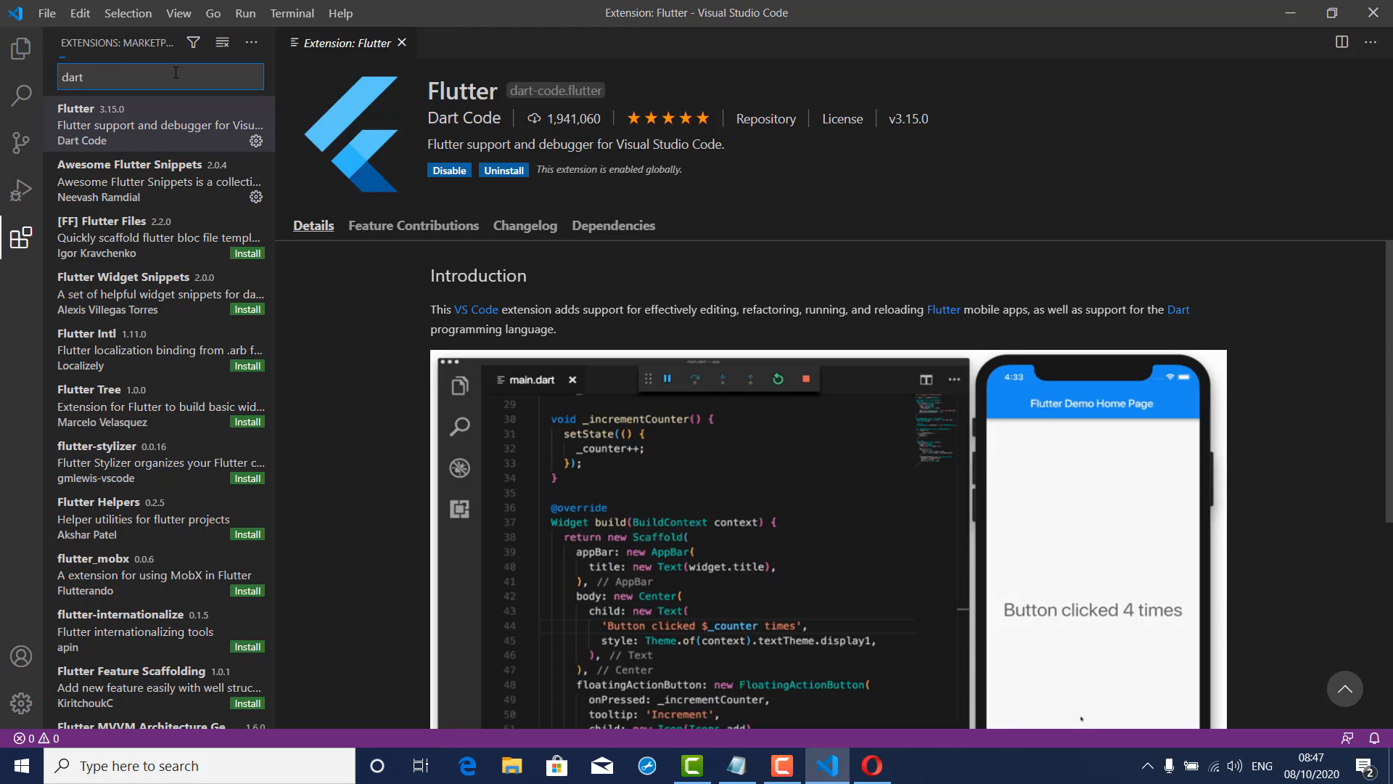
click(159, 120)
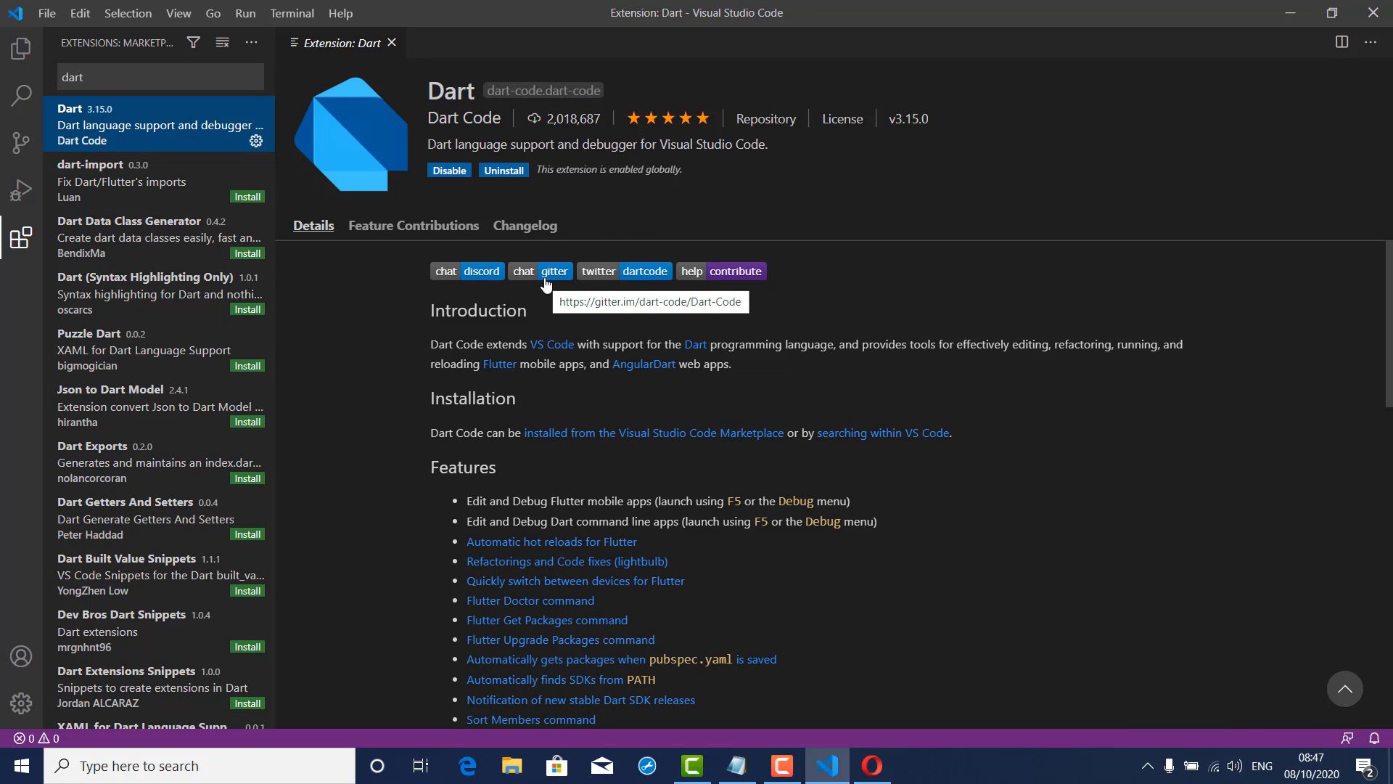
Close Visual Studio Code and relaunch it through the Windows search
click(1374, 12)
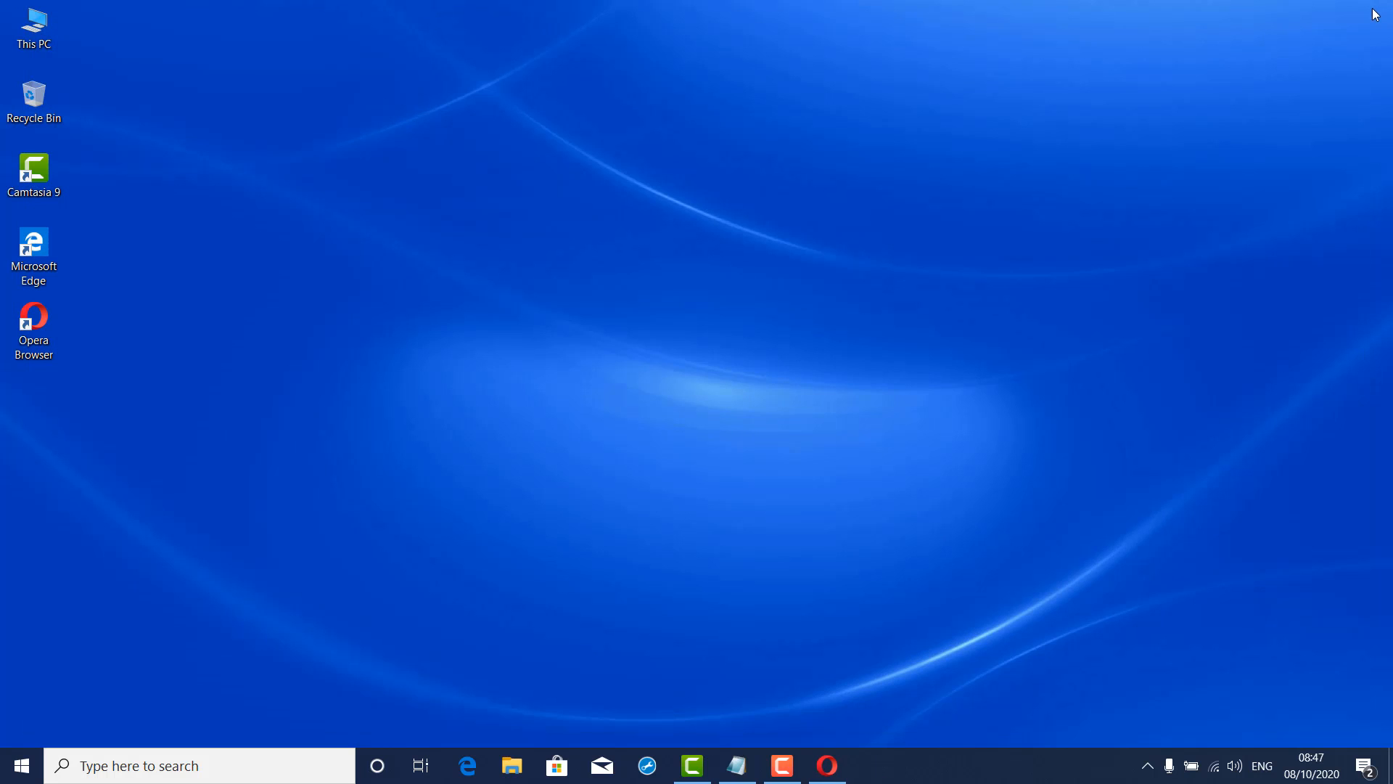
key(super)
text(vir)
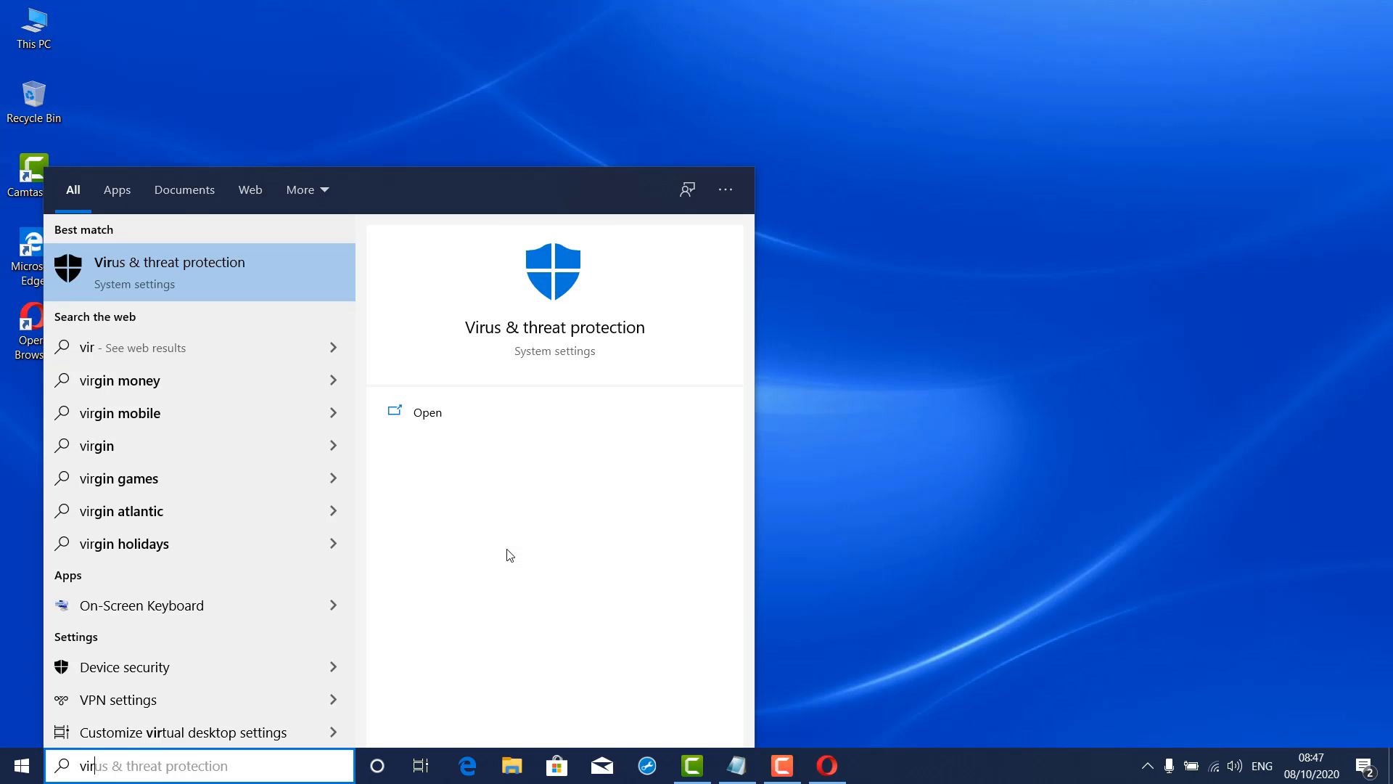
key(BackSpace)
text(sual)
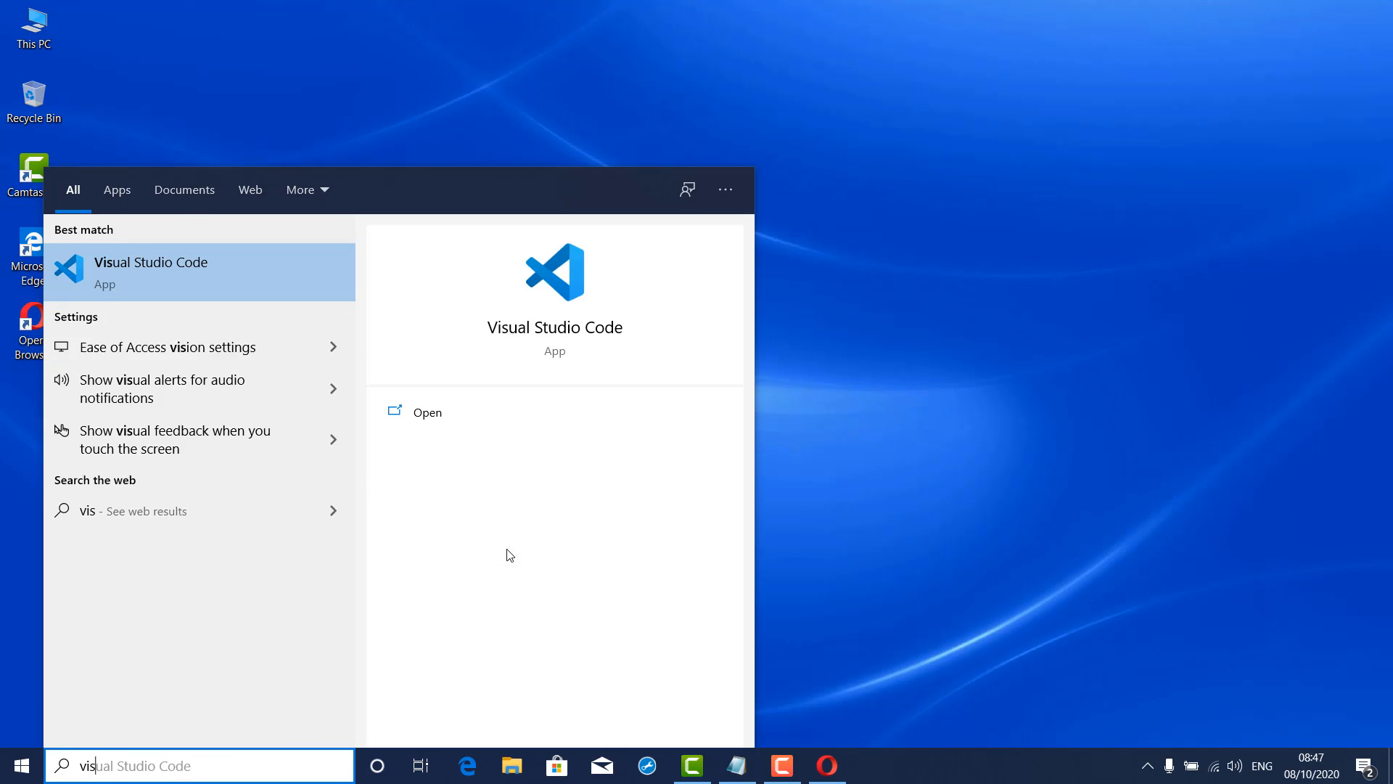
key(Return)
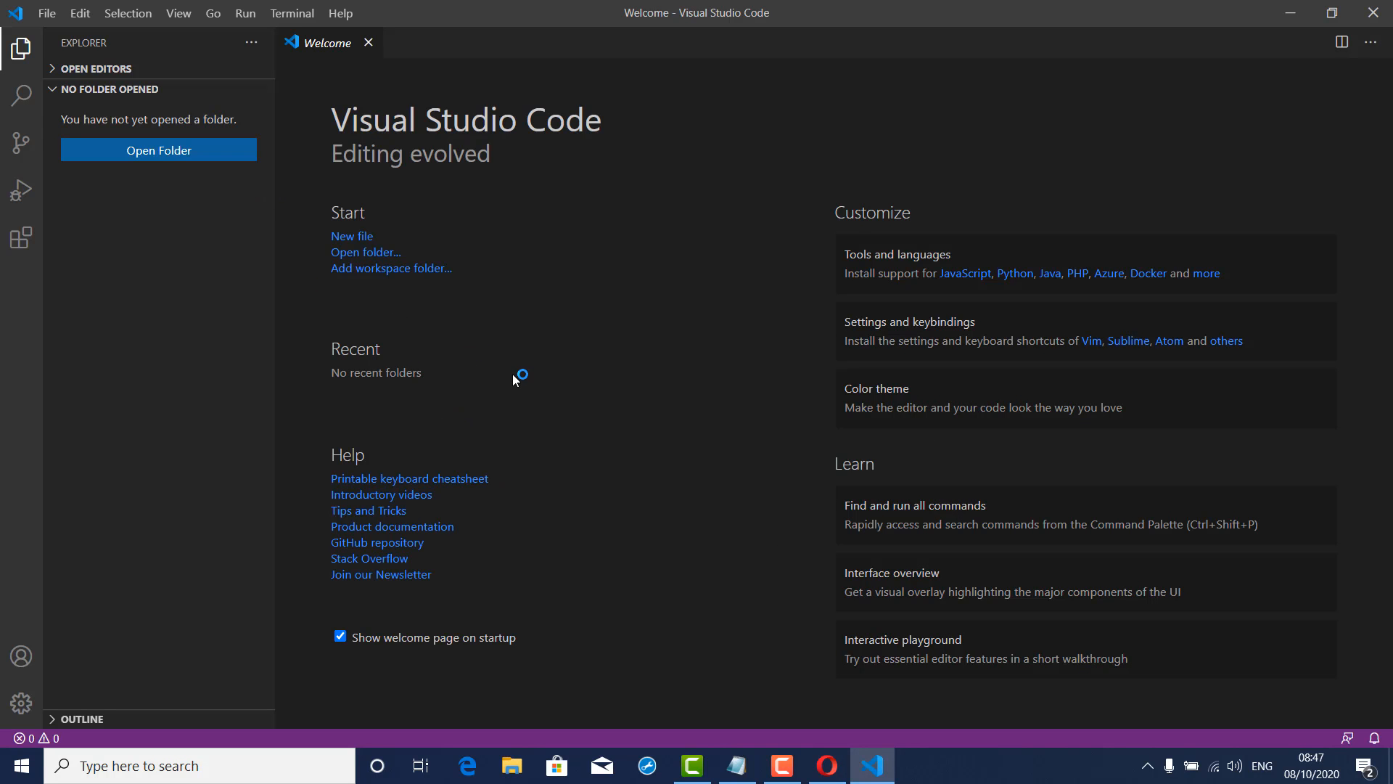
Search the command palette for new, start a new Flutter project and name it hello_world
click(296, 14)
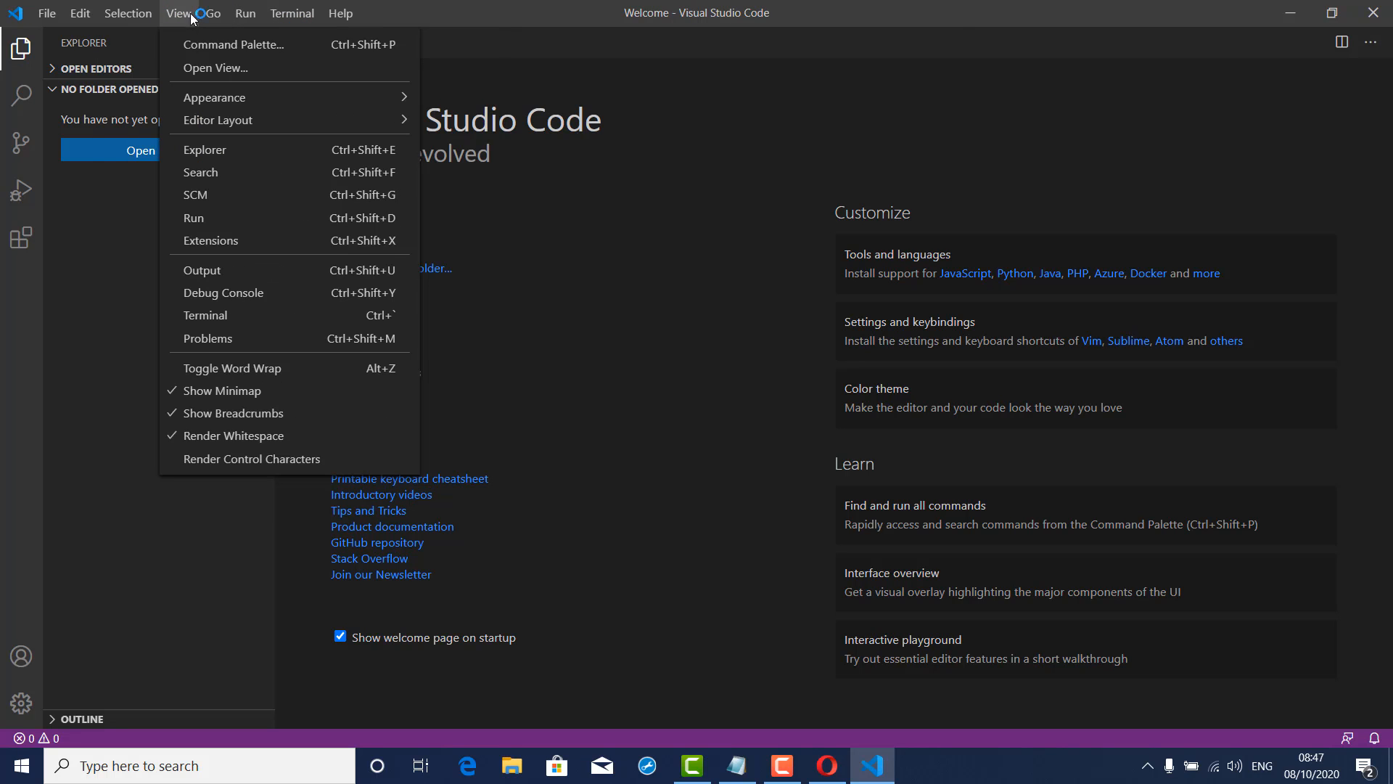
click(203, 45)
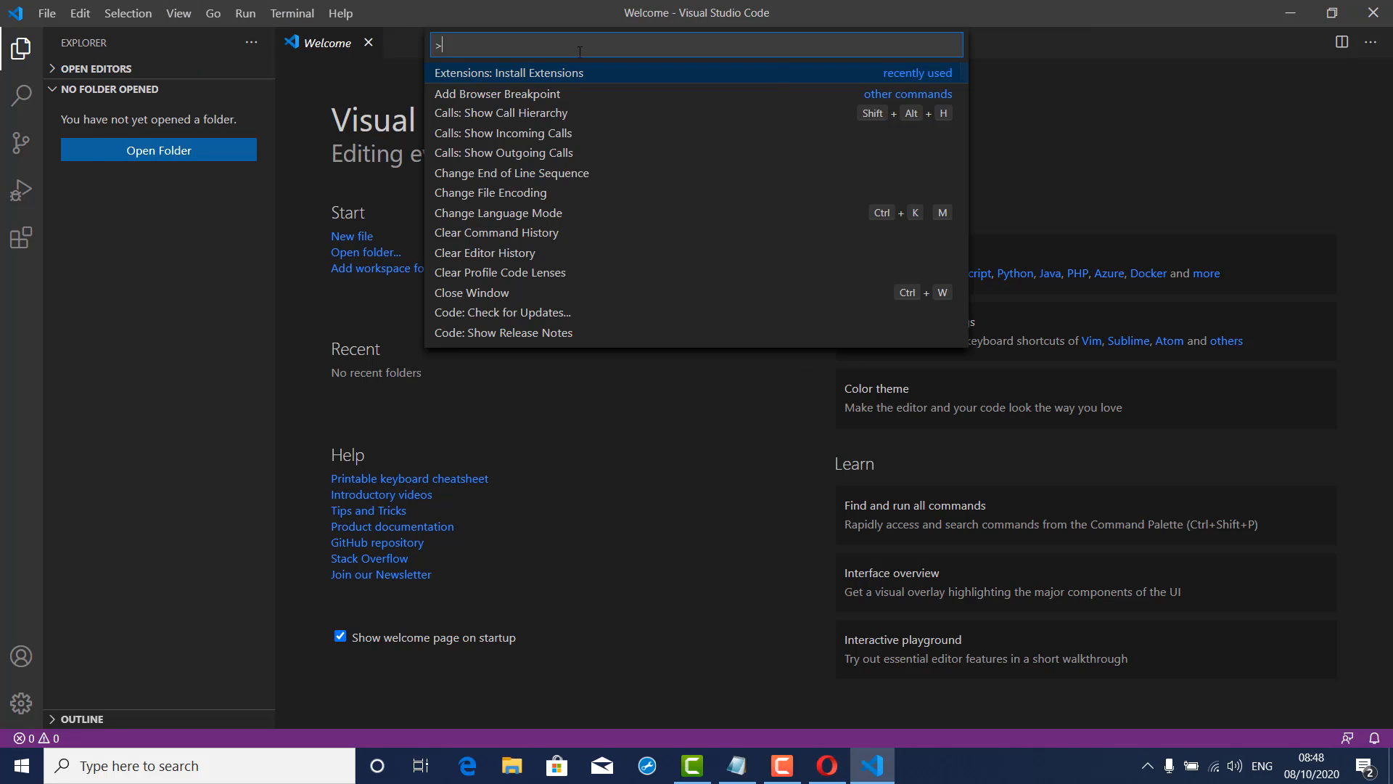
text(new)
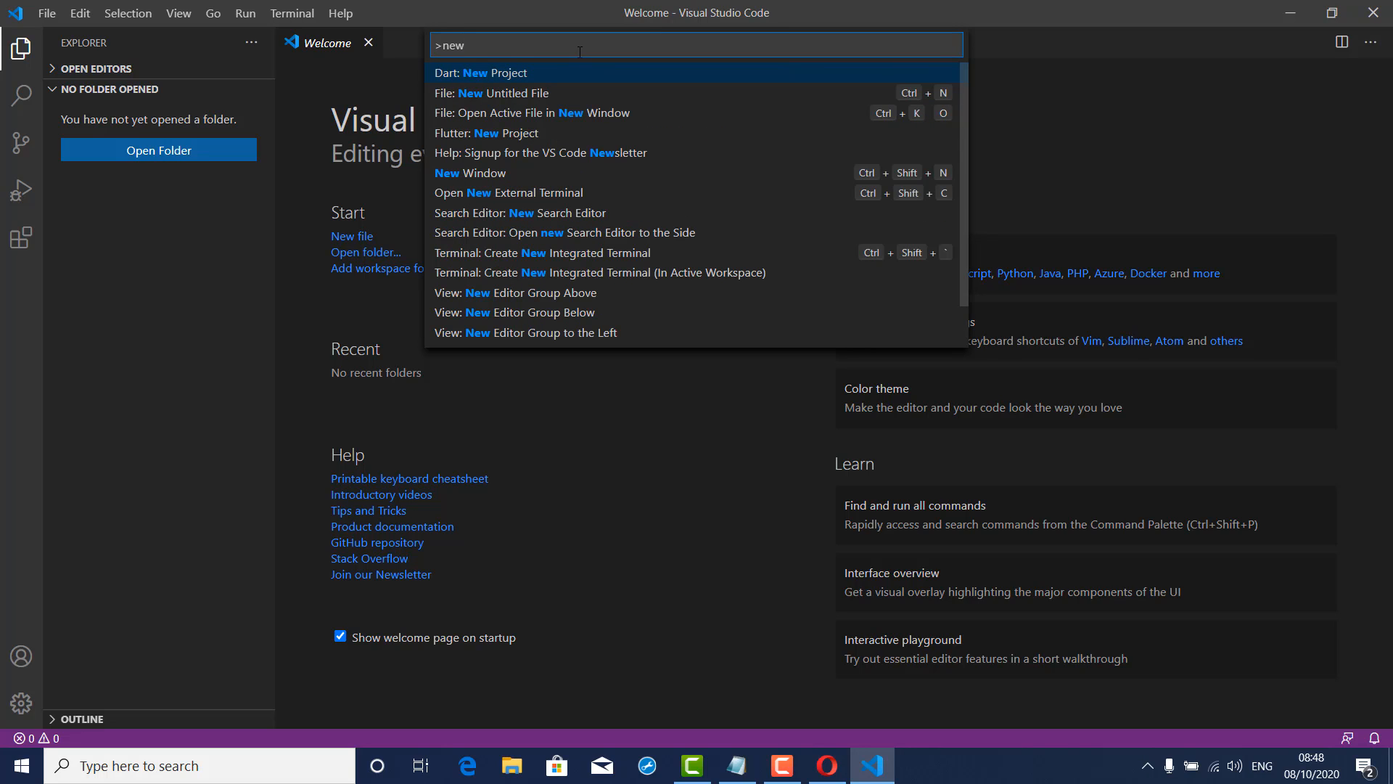
click(524, 138)
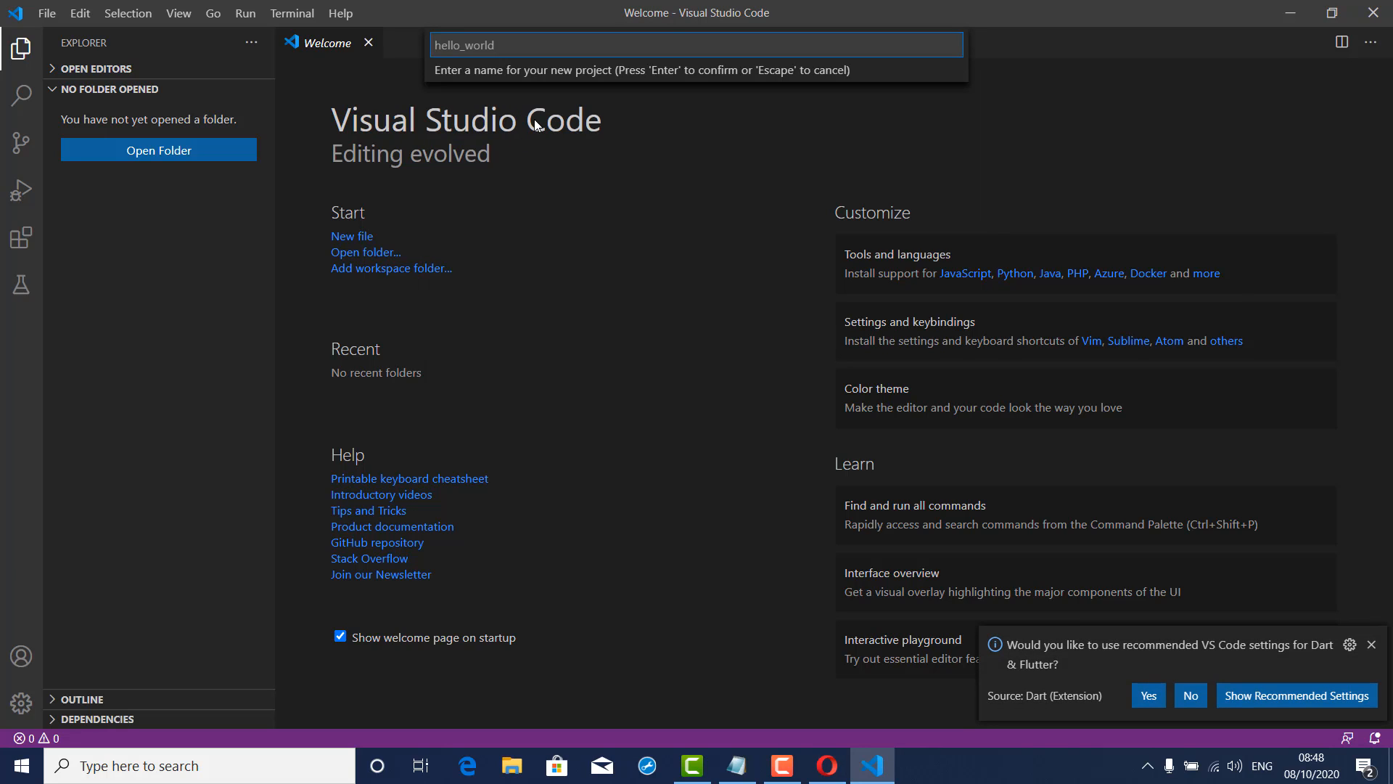
text(hello_world)
key(Return)
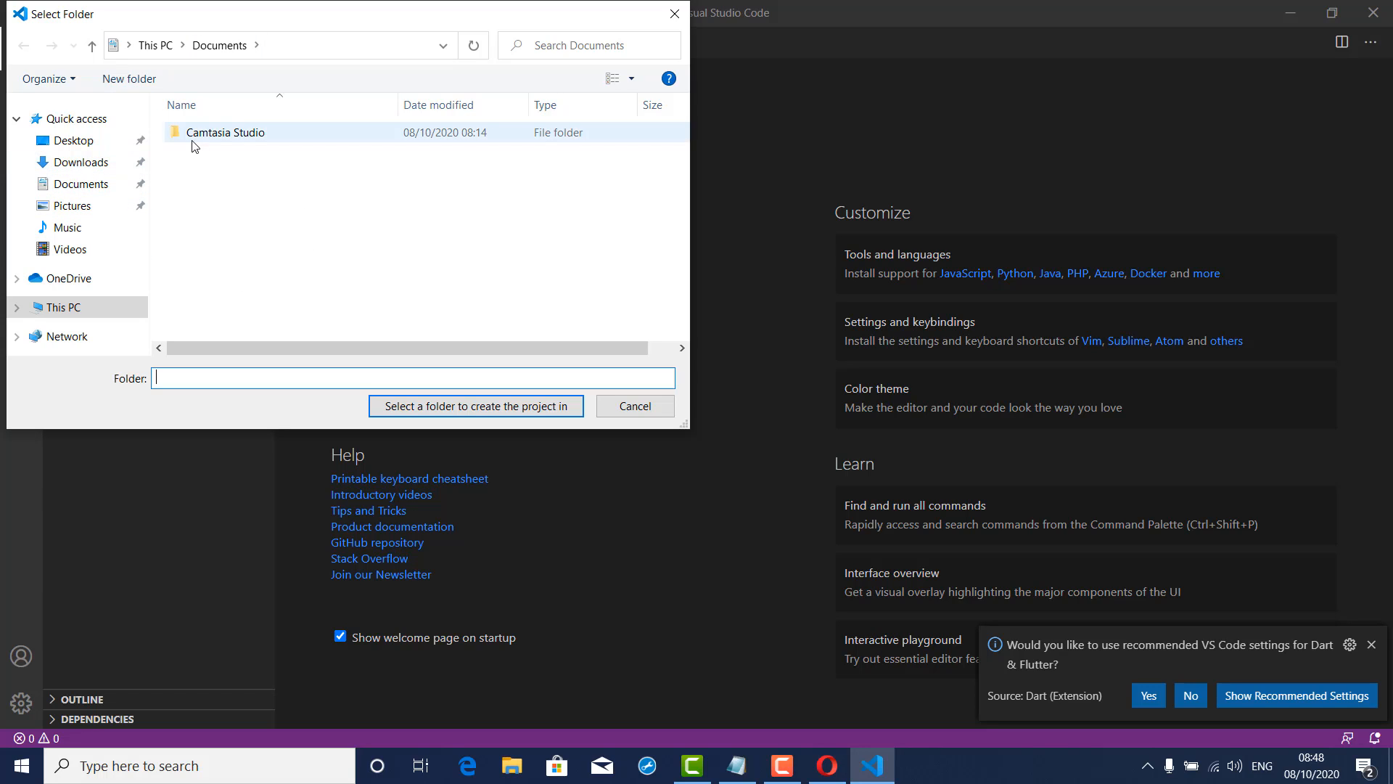
Create a folder named FlutterWS in Documents and select it as the location for the new project
right_click(301, 202)
mouse_move(378, 381)
click(513, 378)
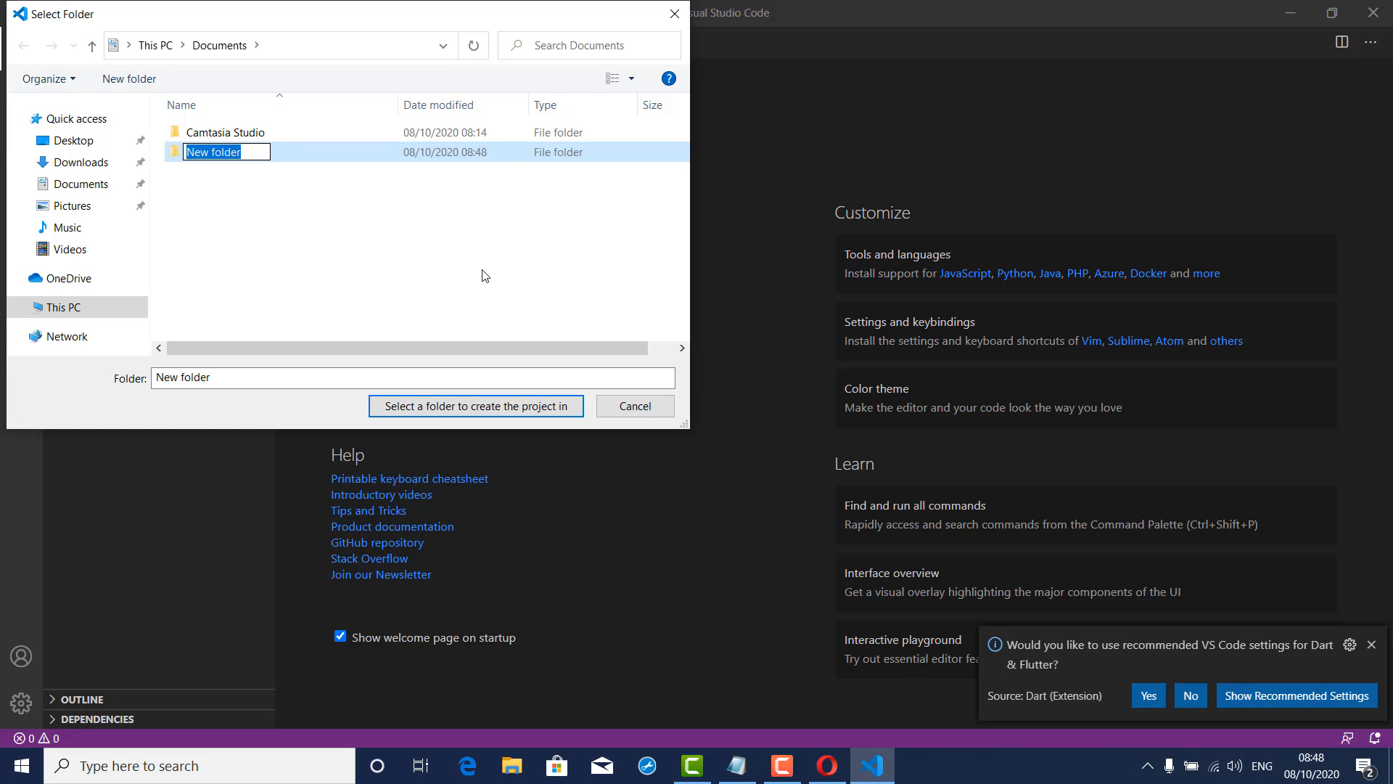
text(Flutter)
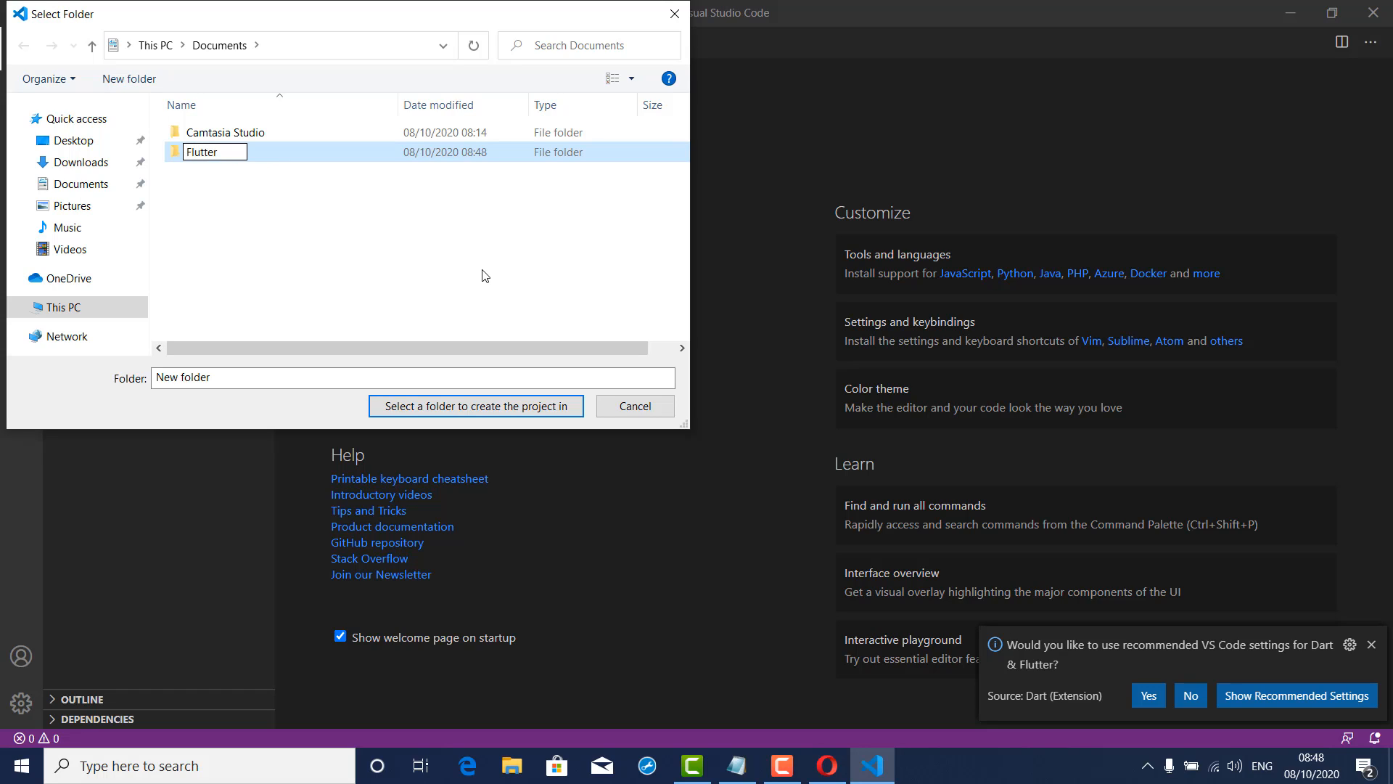
text(WS)
key(Return)
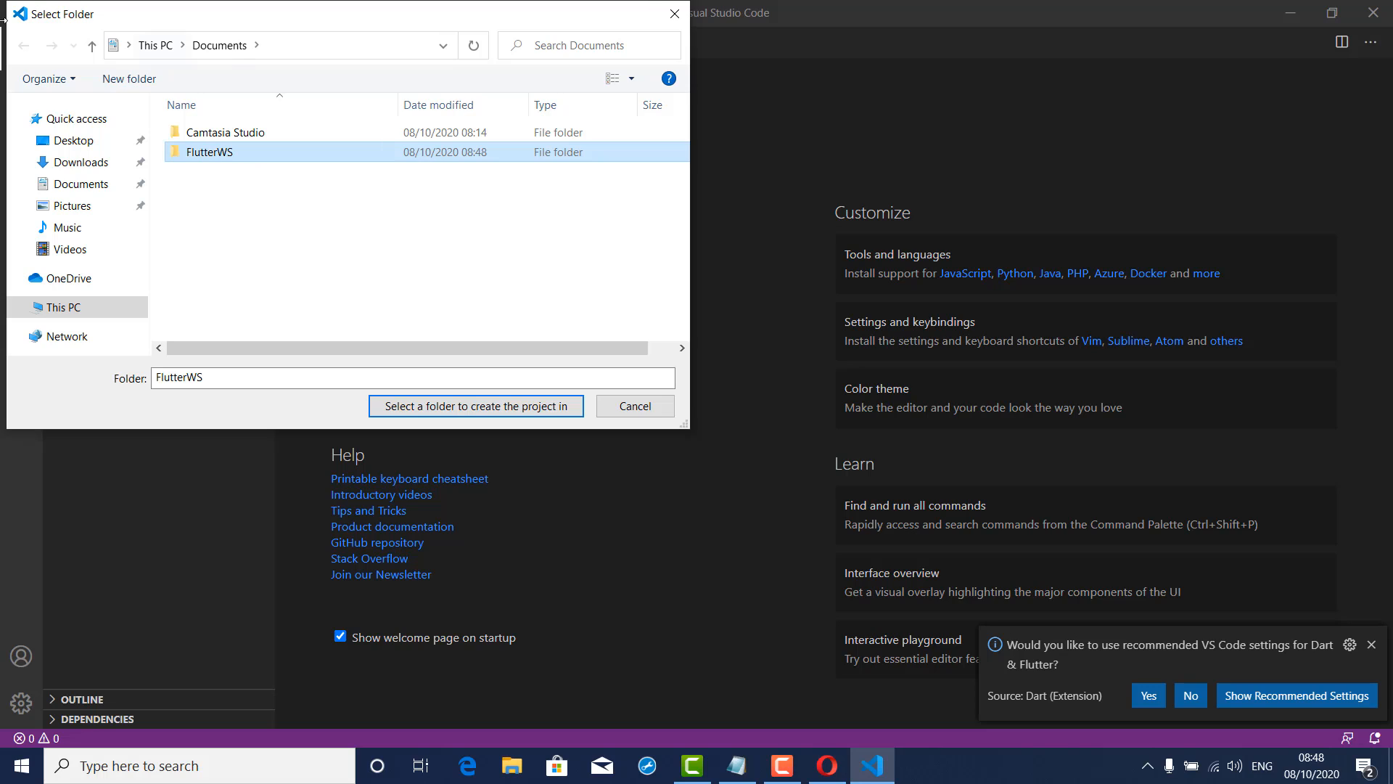
double_click(214, 154)
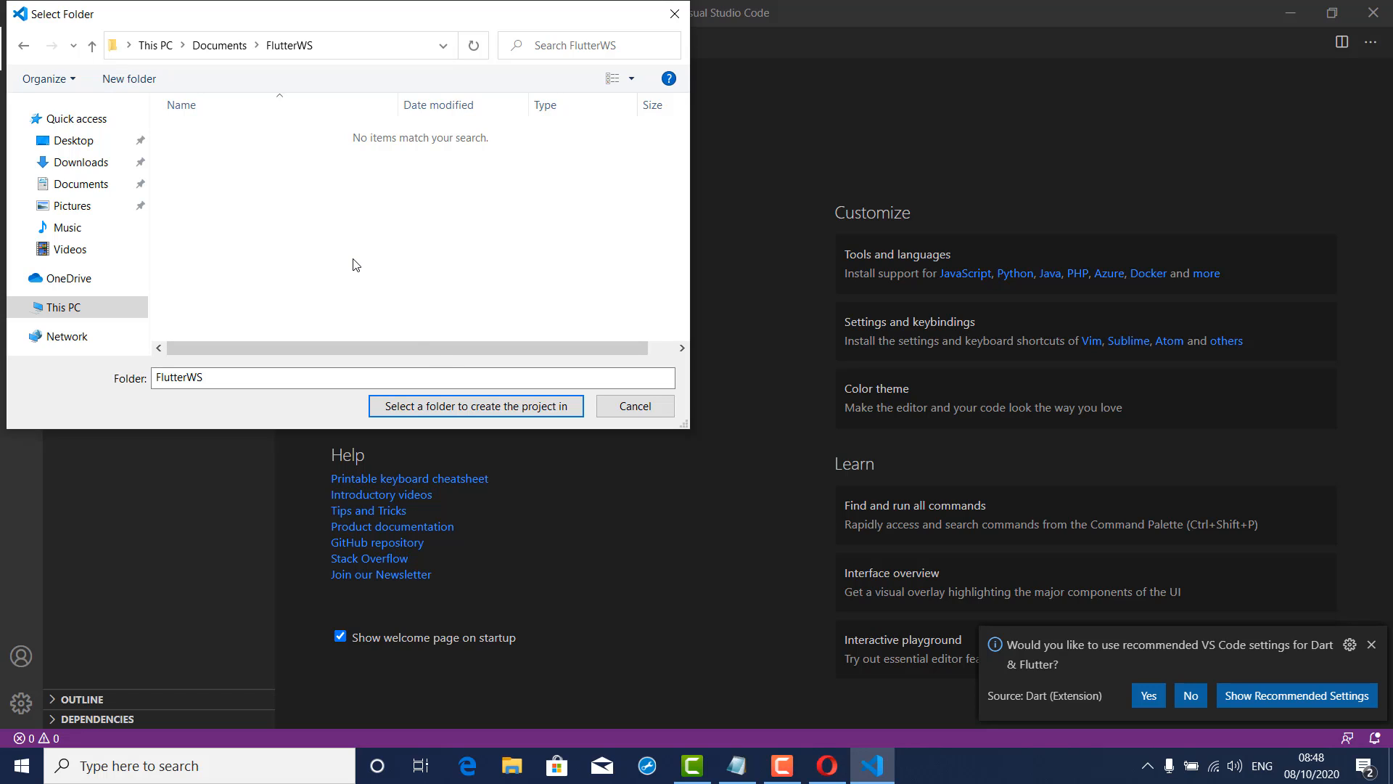
click(483, 406)
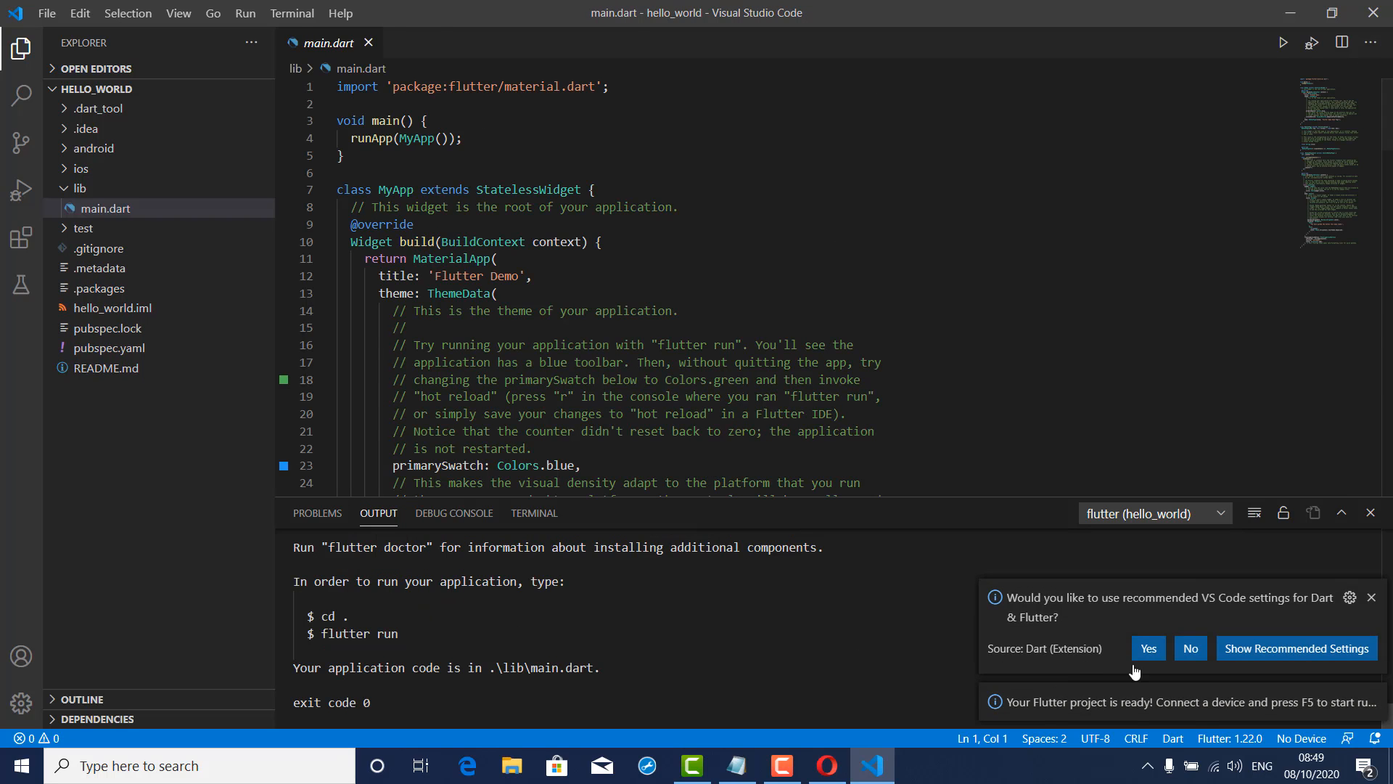
Dismiss the recommended Dart and Flutter settings suggestion, then open main.dart from the lib folder permanently and skim its code
click(1371, 597)
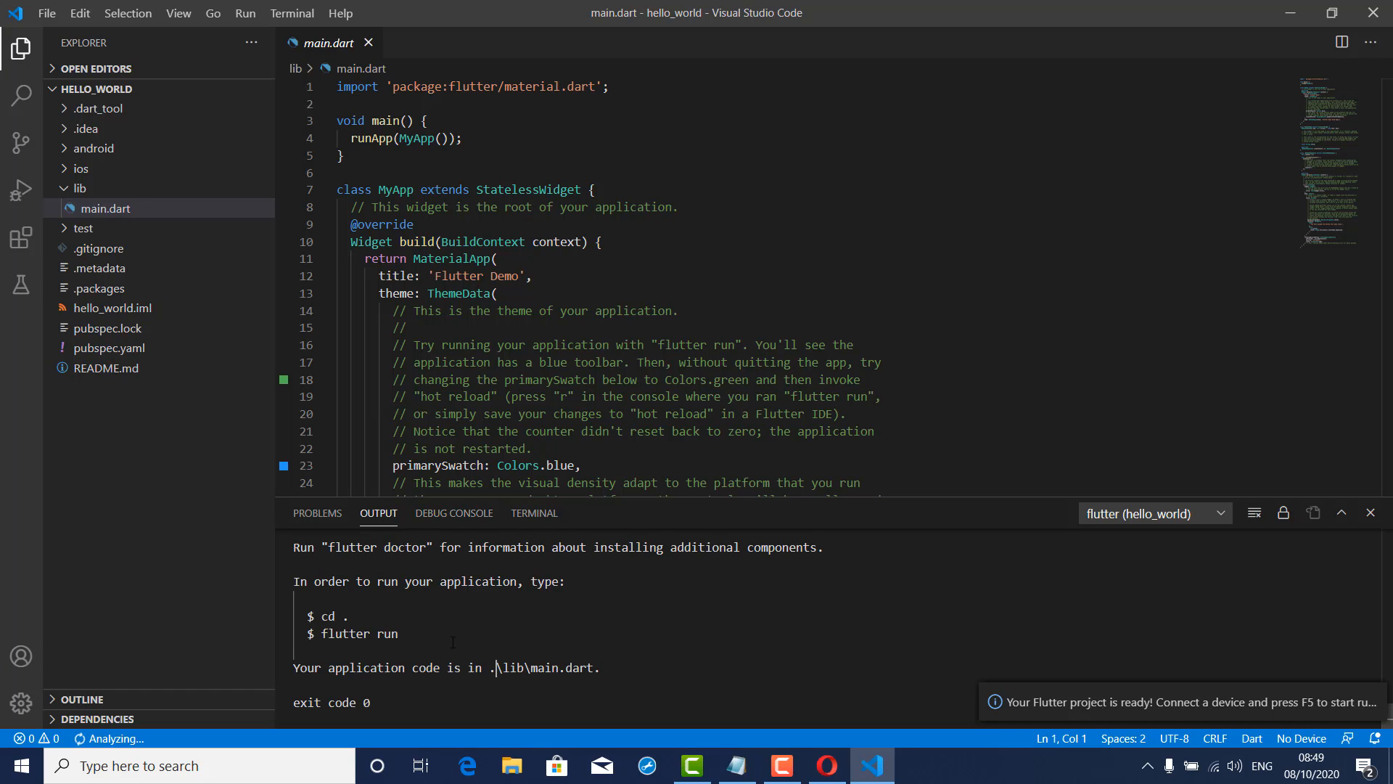
click(490, 415)
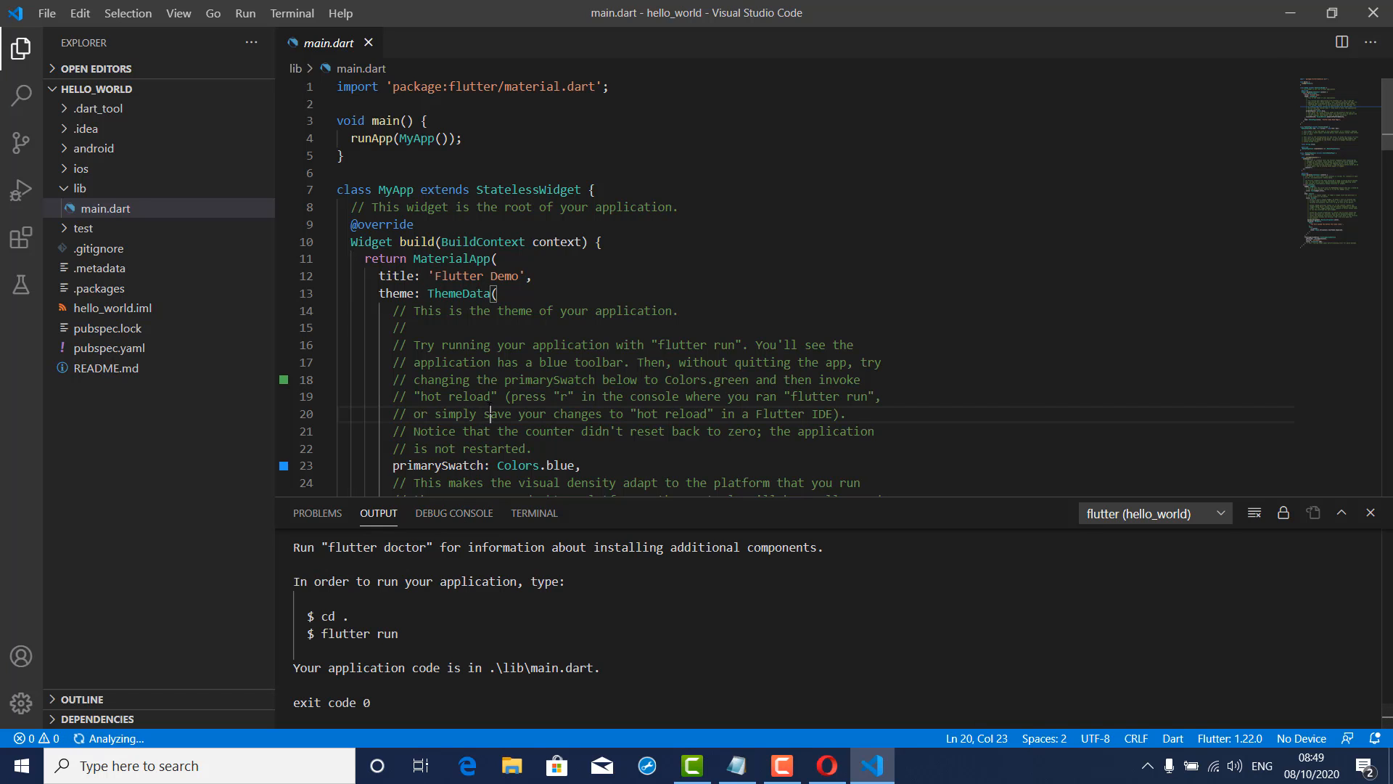
scroll(497, 414, down, 3)
scroll(502, 412, up, 2)
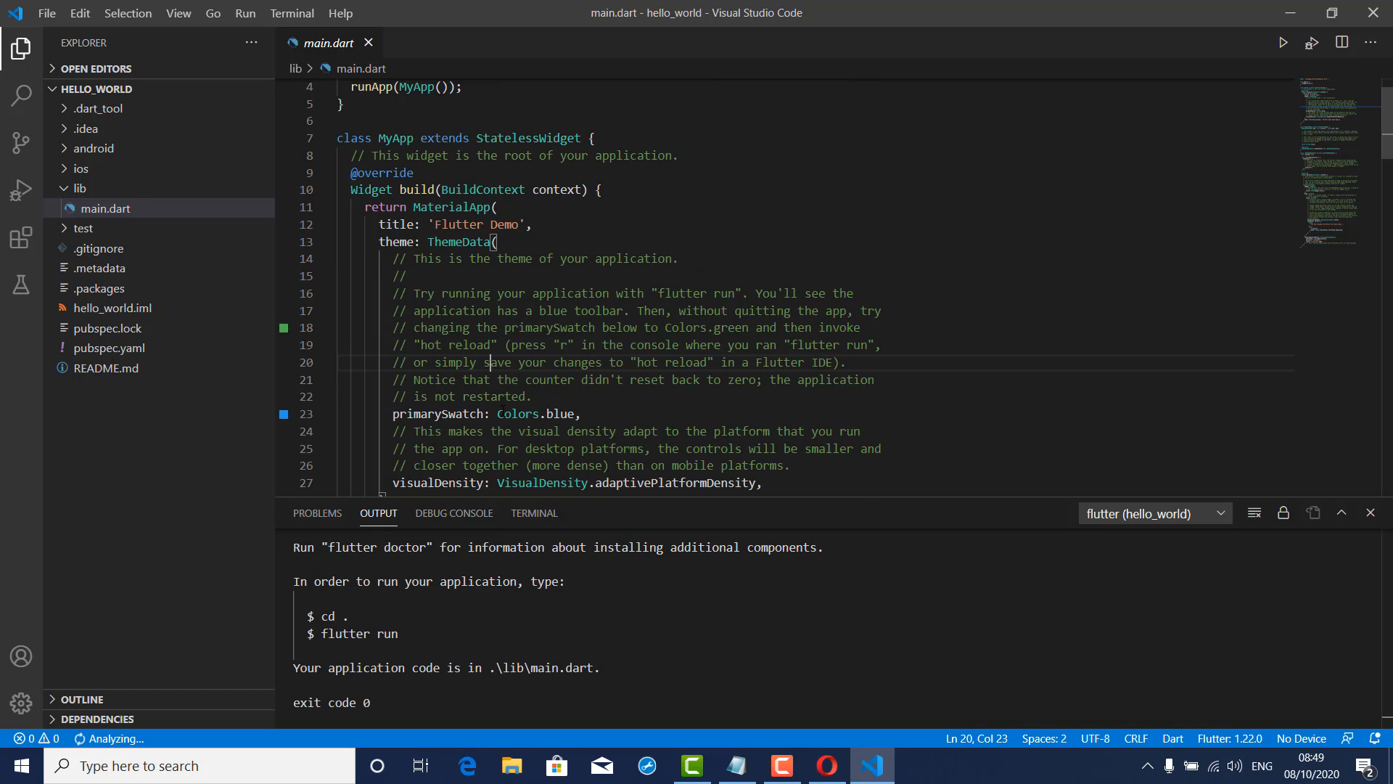
double_click(105, 208)
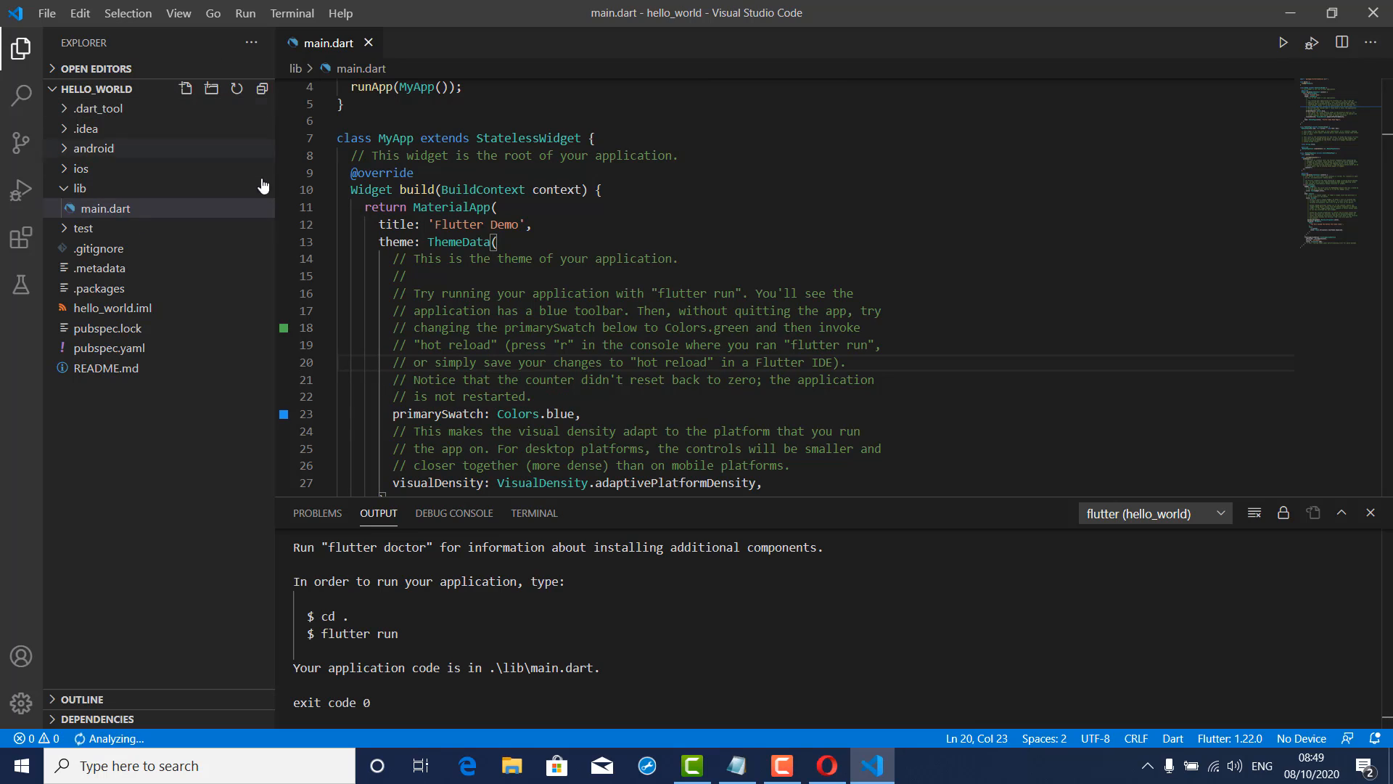
click(519, 155)
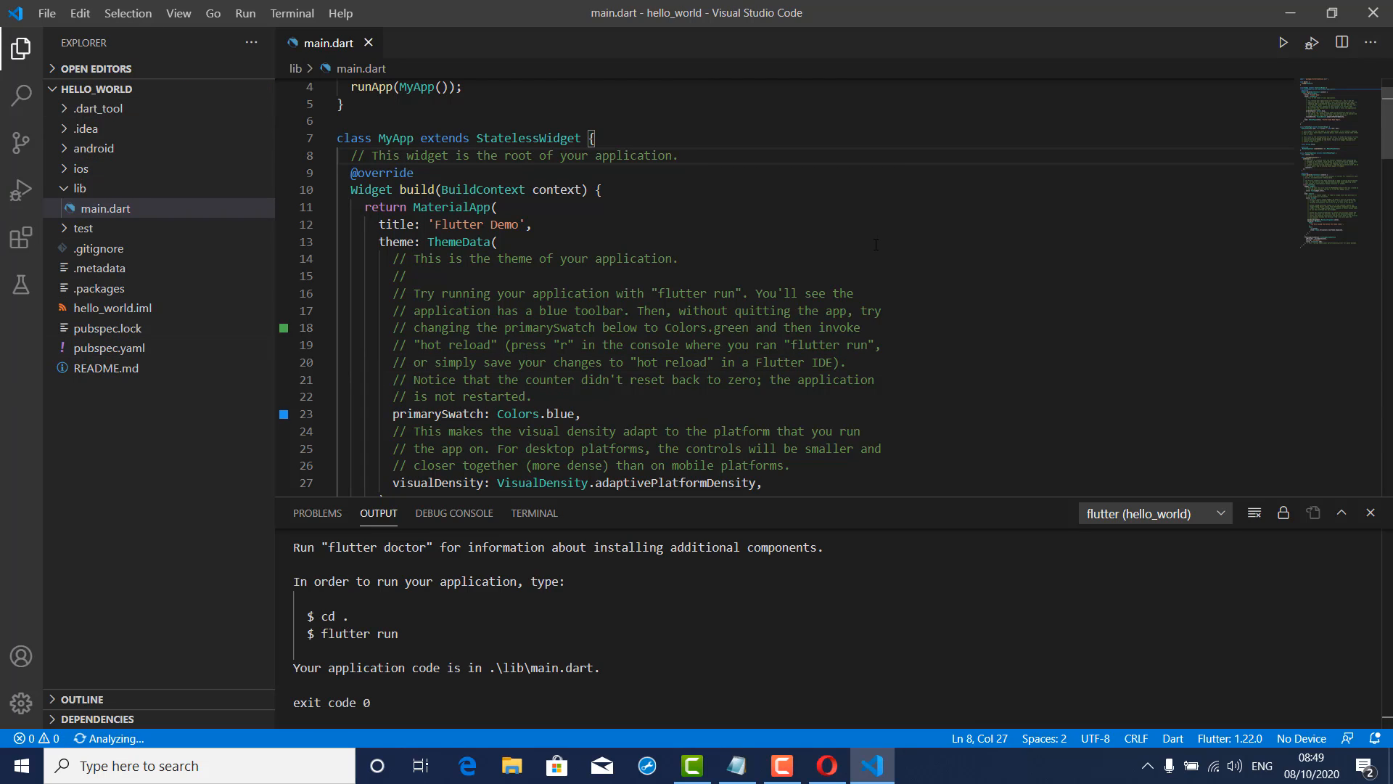
scroll(726, 327, down, 3)
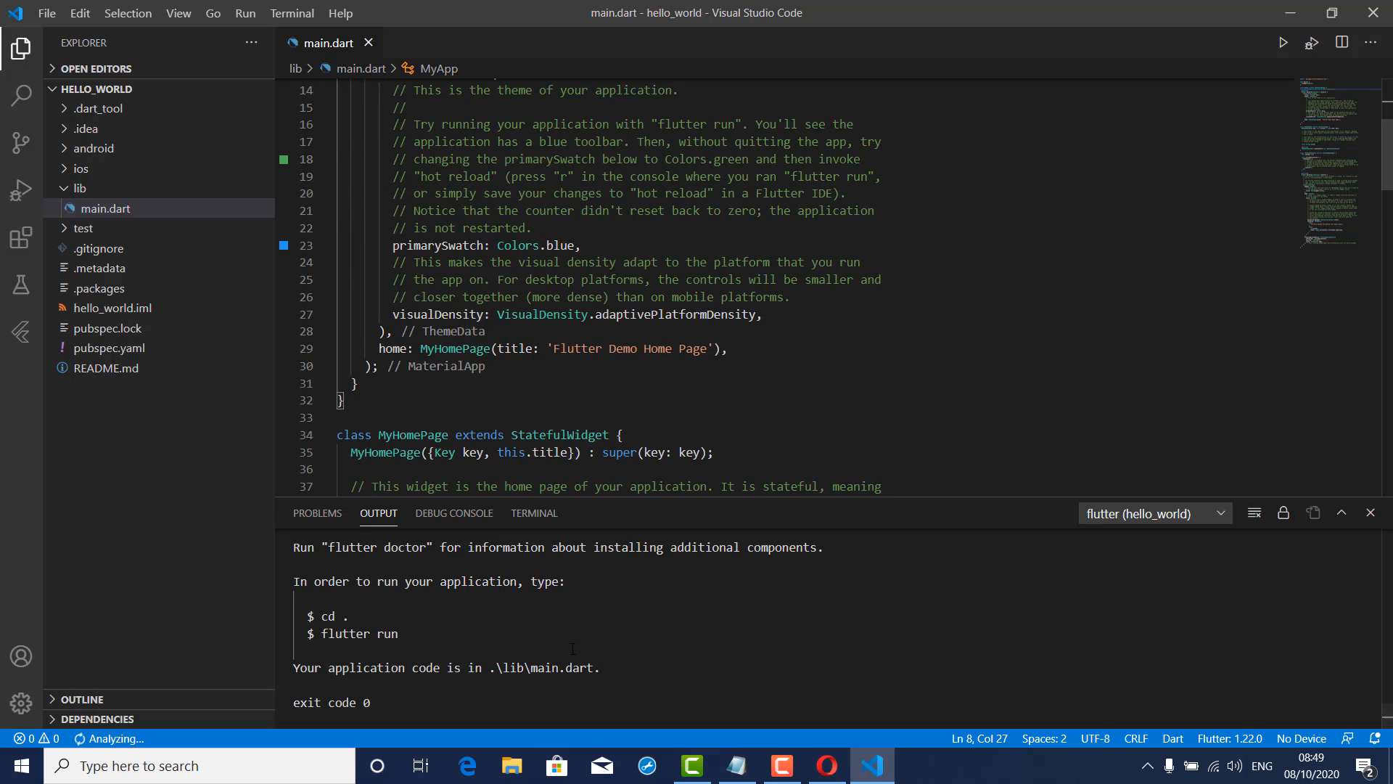
Examine the project creation output, the debug console, the terminal and the opening code of main.dart
click(399, 633)
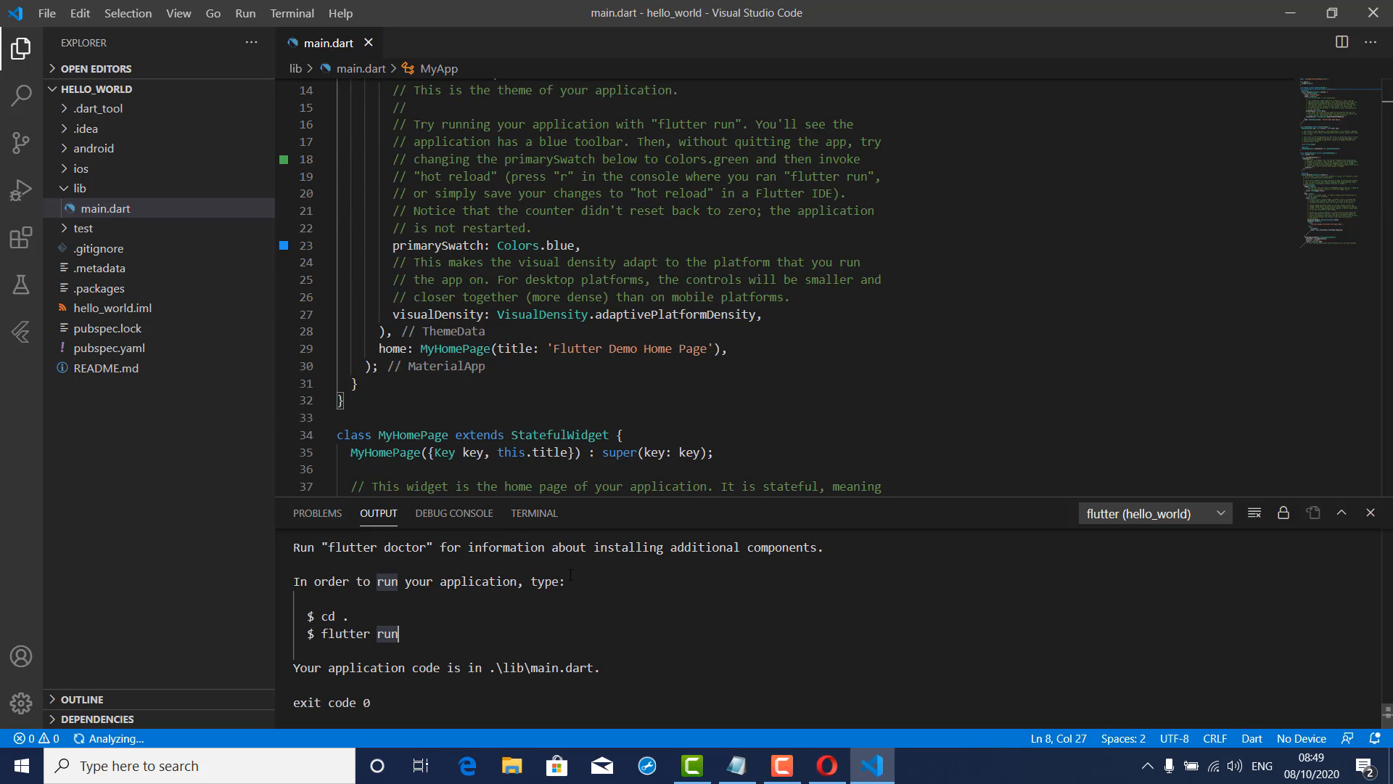
click(454, 513)
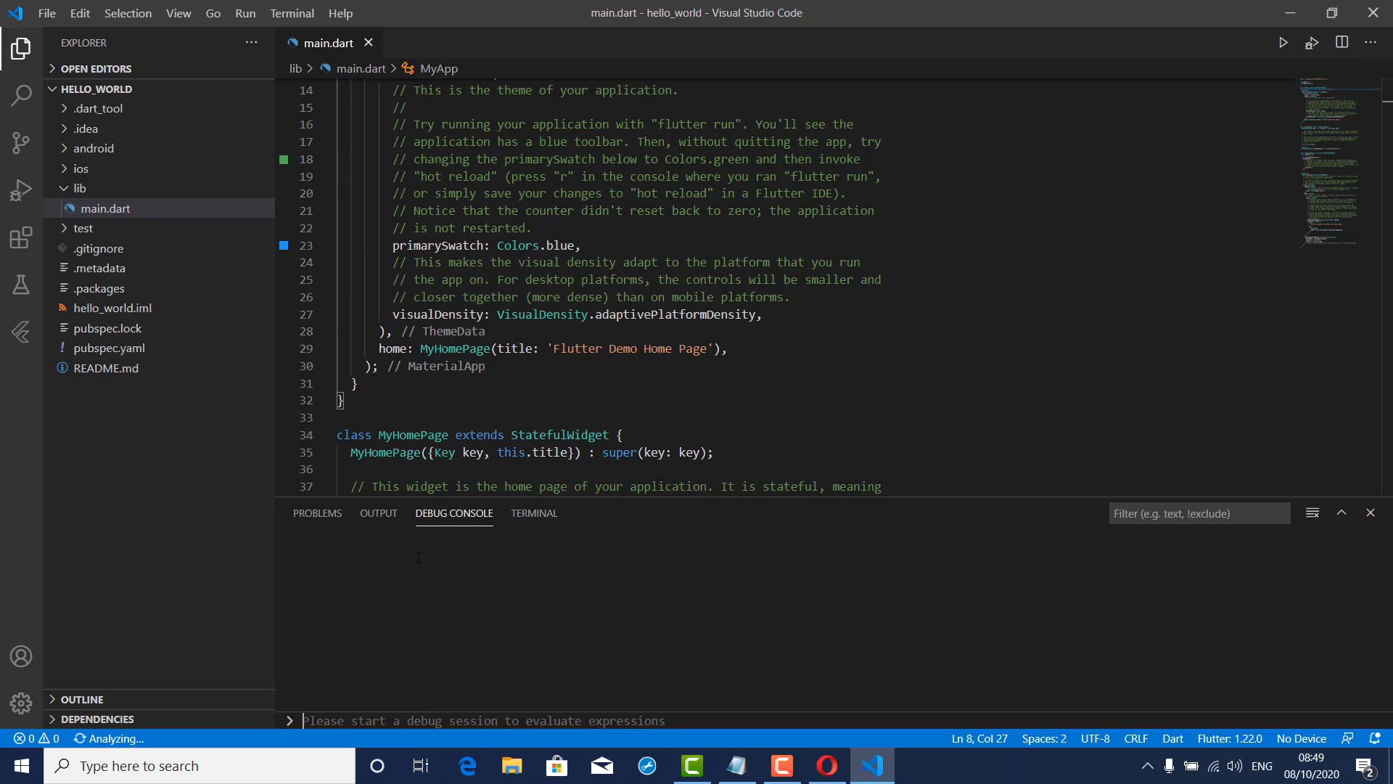
click(378, 513)
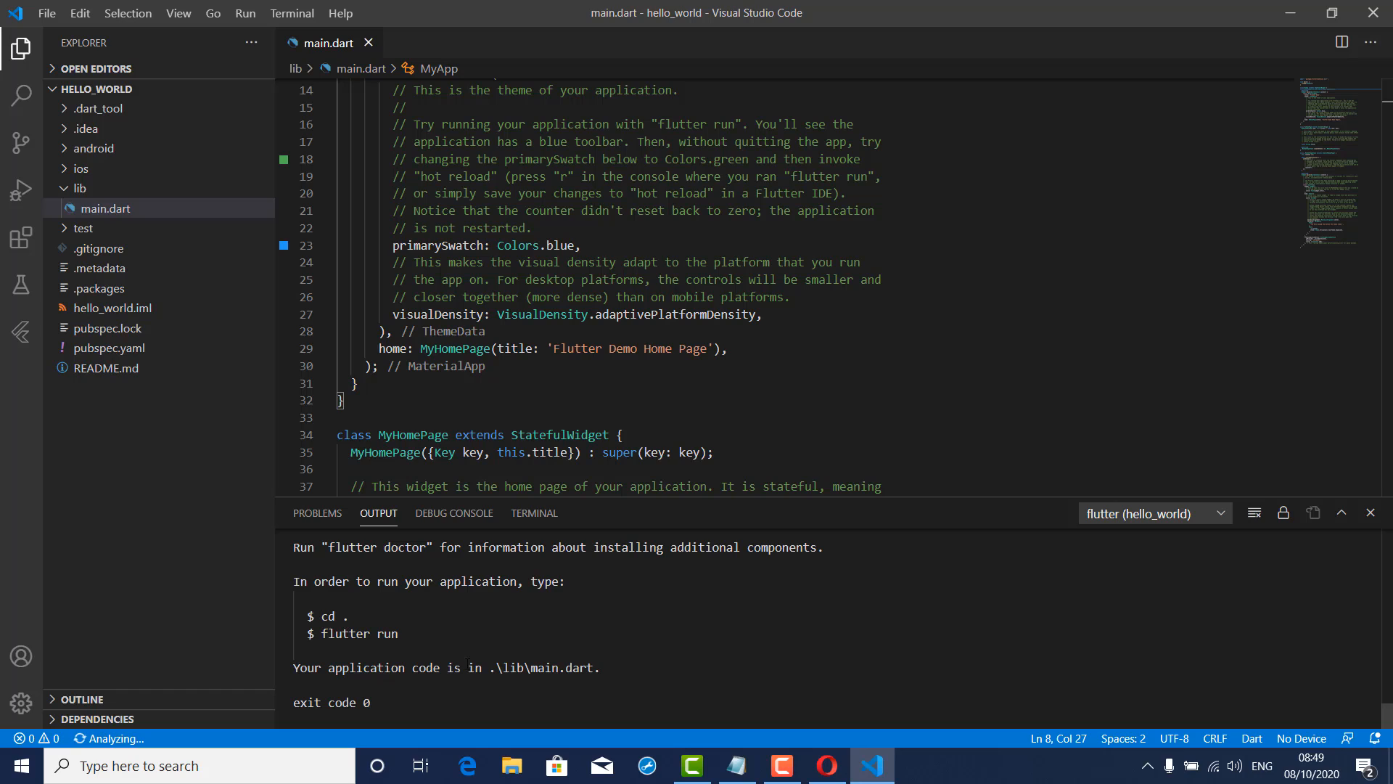
click(534, 513)
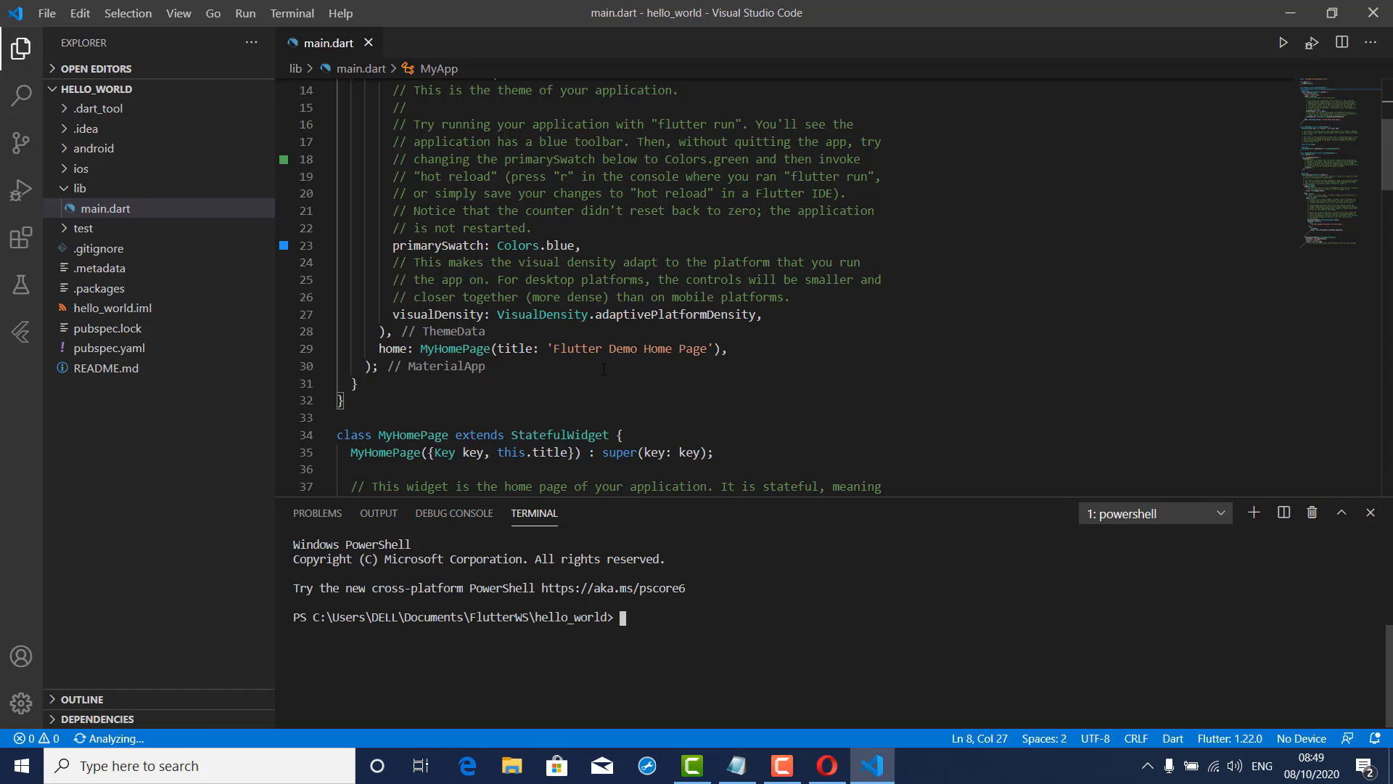
click(588, 349)
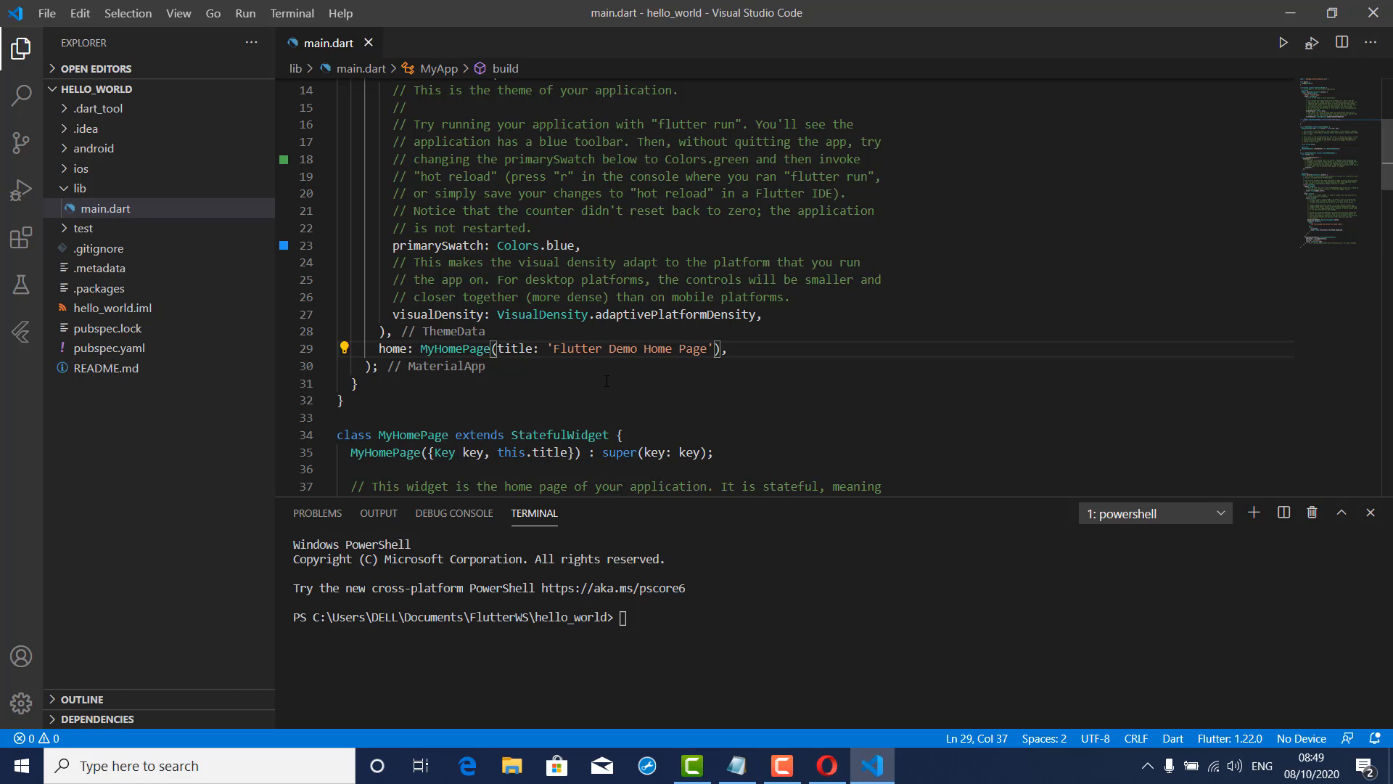
click(586, 278)
scroll(586, 276, up, 5)
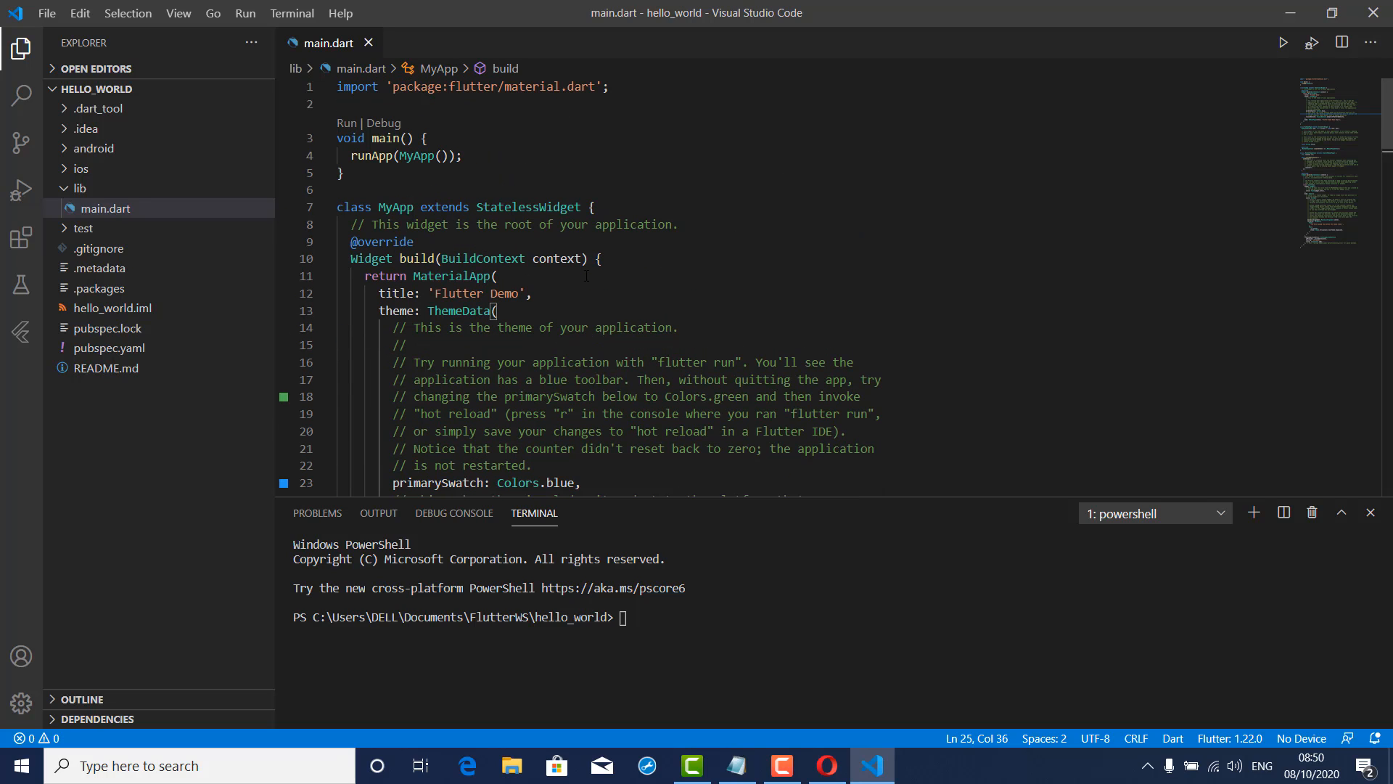
click(577, 347)
Start debugging the app on the Nexus S API 27 Small emulator and allow OpenJDK Platform binary through the firewall on public networks
click(242, 13)
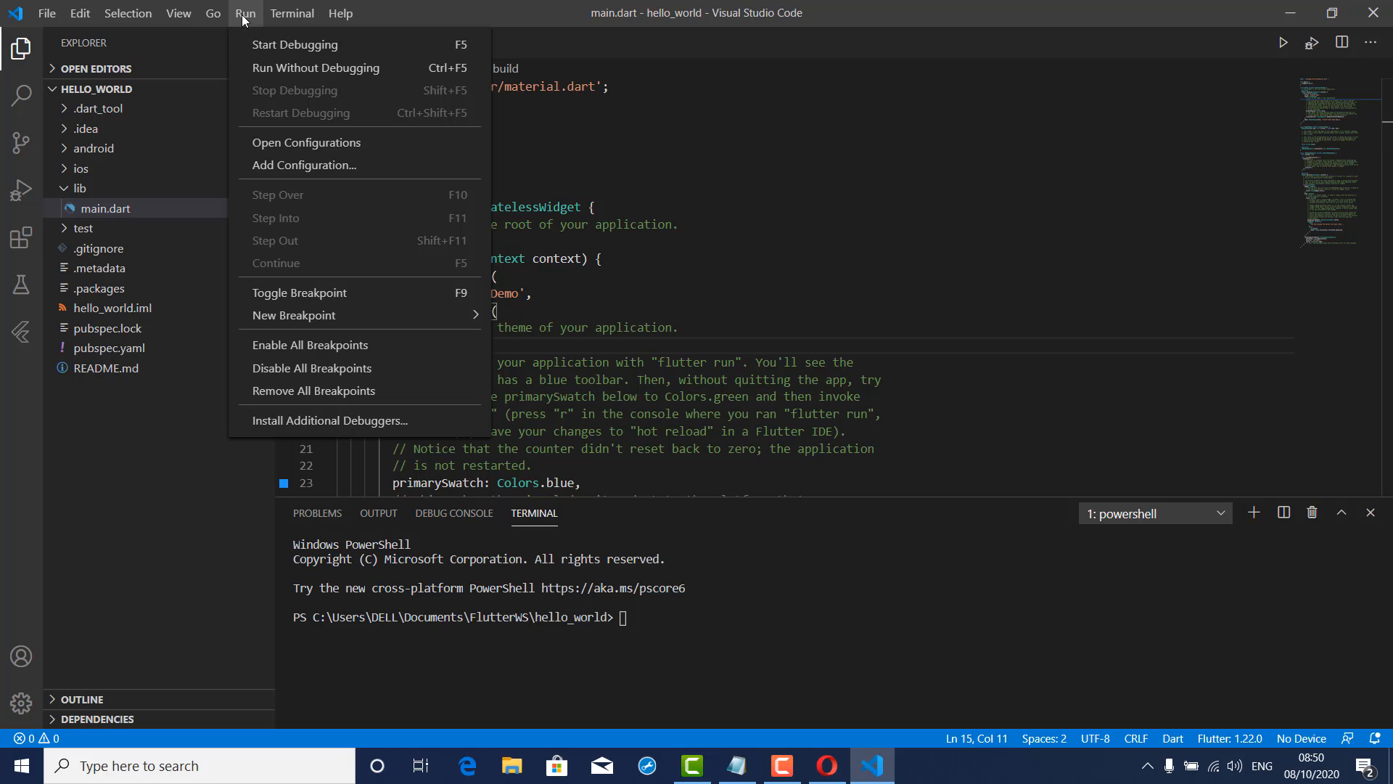
click(266, 48)
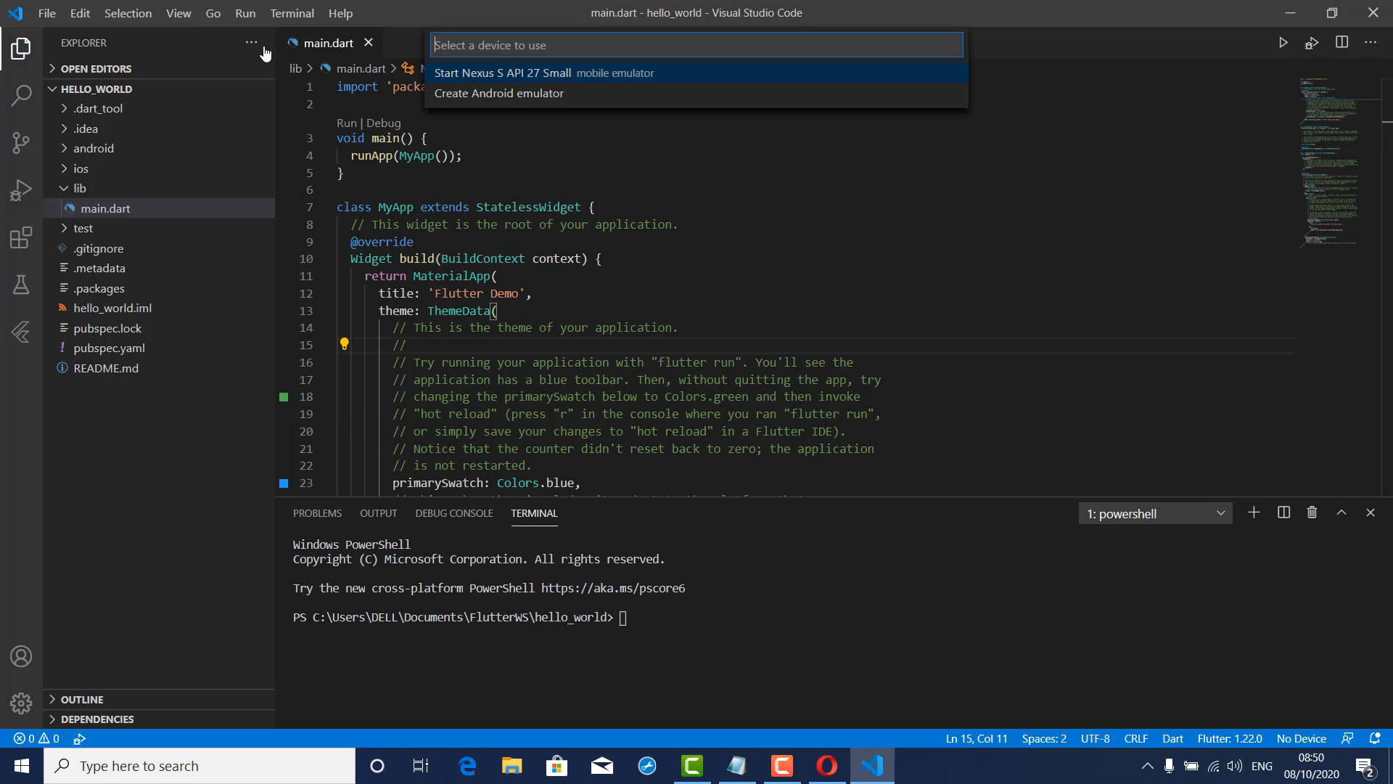
click(491, 74)
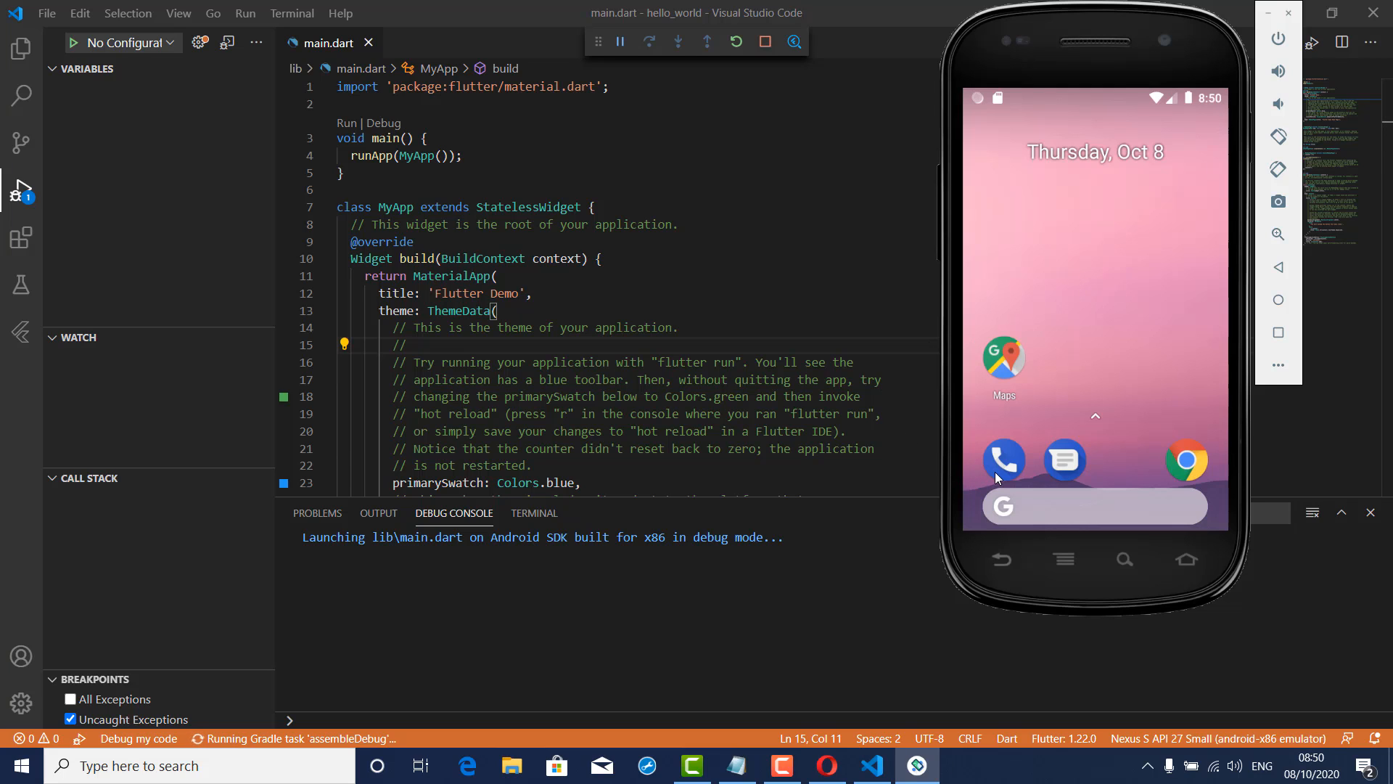
click(807, 549)
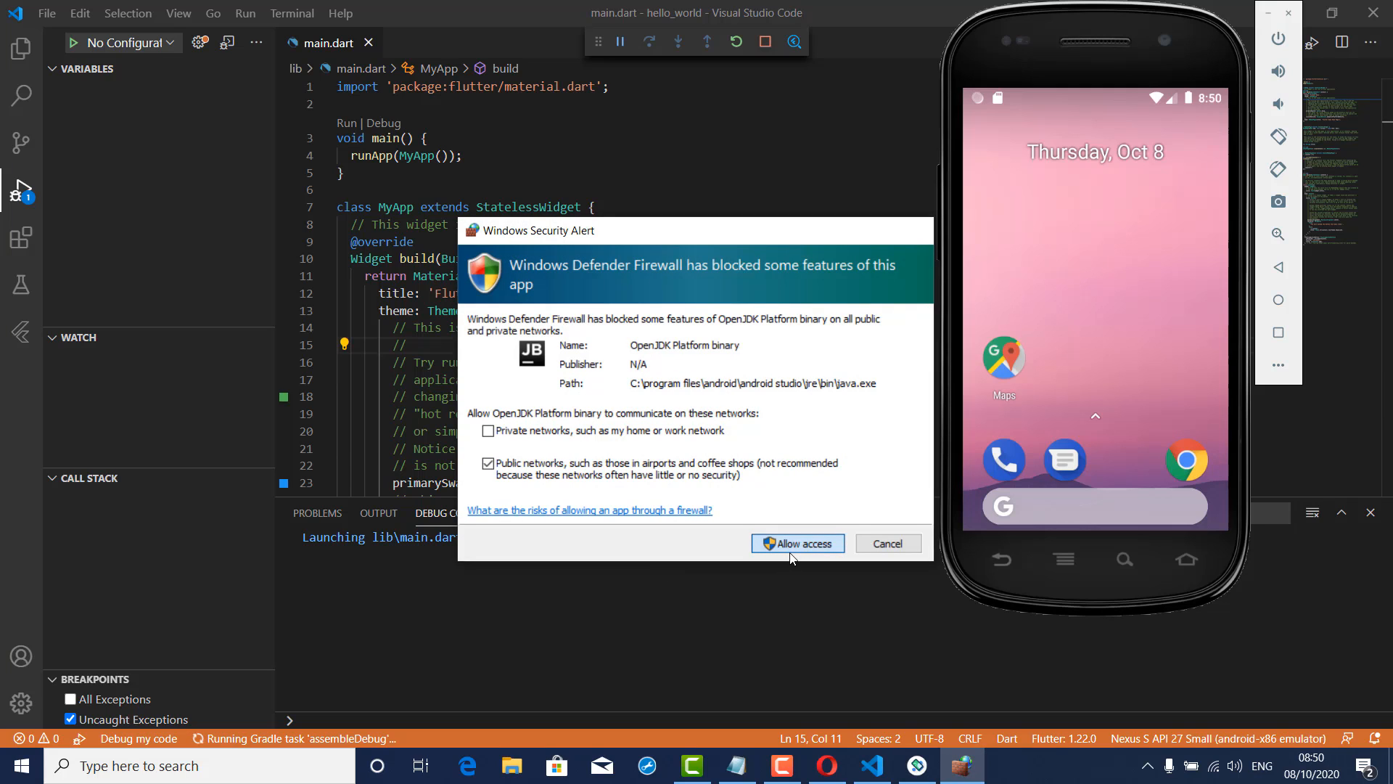
click(789, 552)
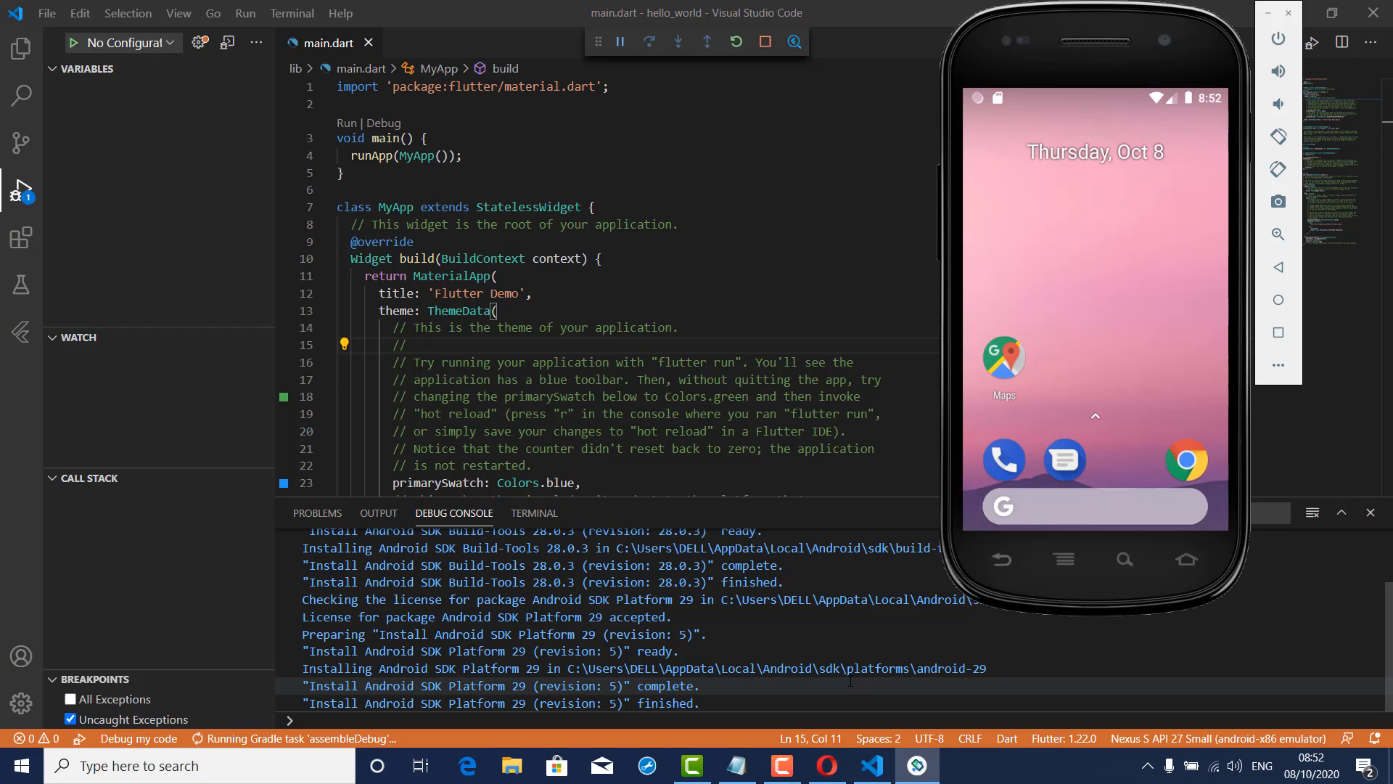
Review the build messages in the debug console and move the emulator window clear of the code, bringing it back to the front
scroll(669, 659, up, 2)
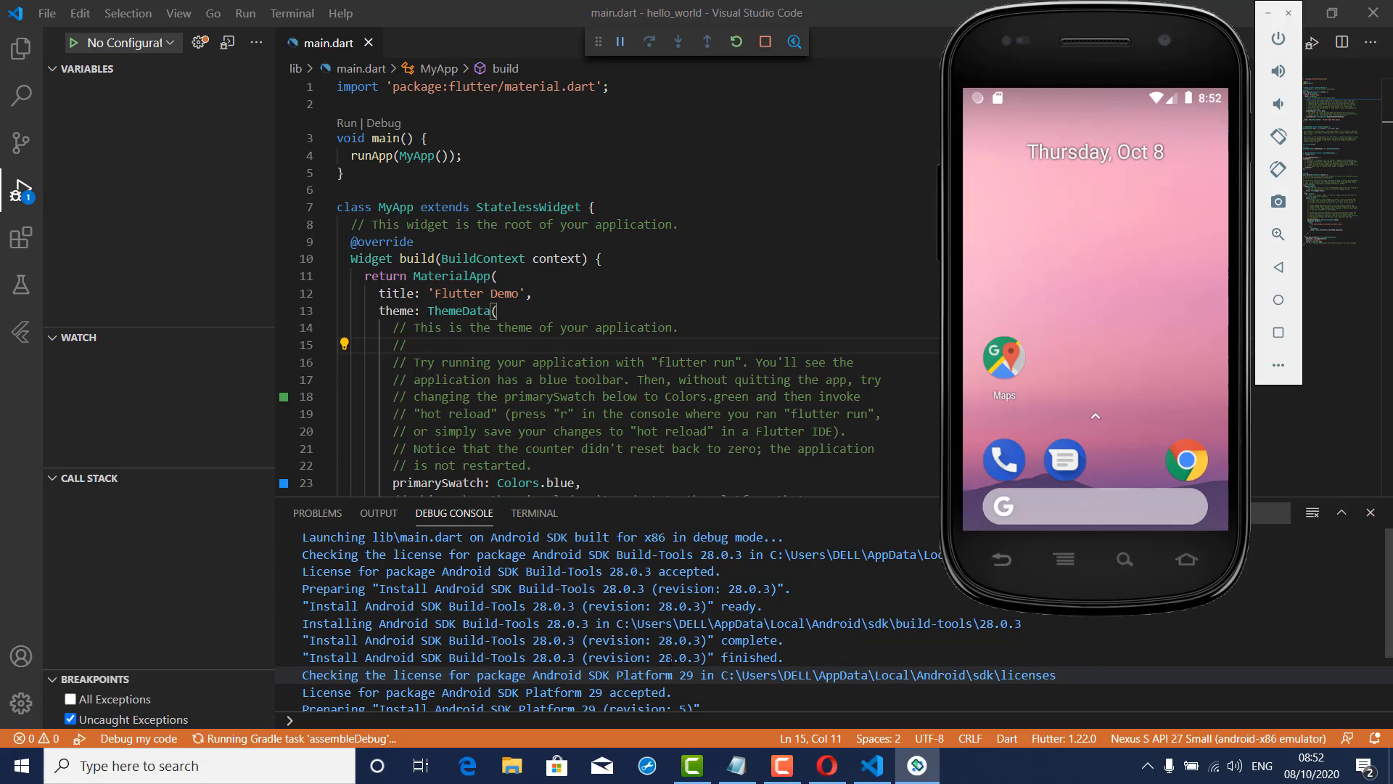
scroll(668, 657, down, 2)
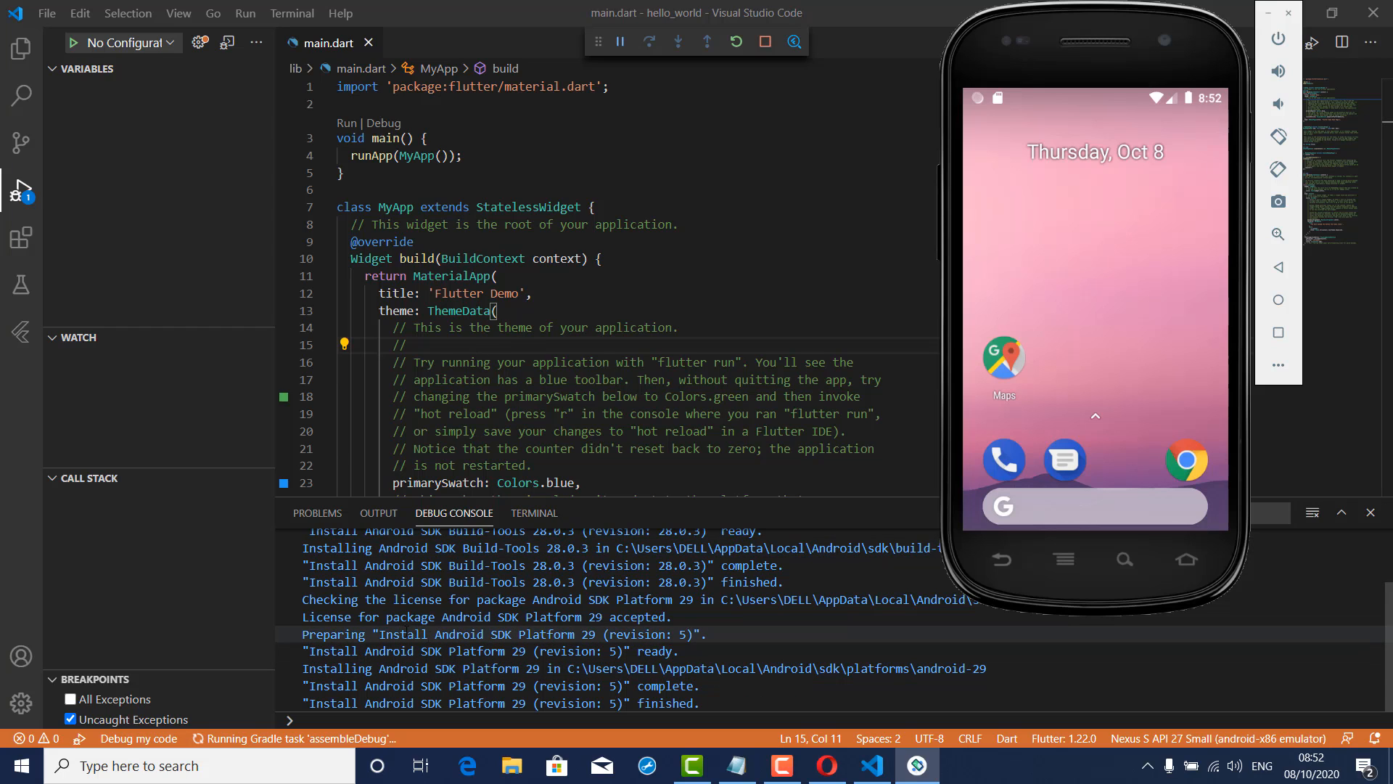
drag(1072, 77, 1108, 135)
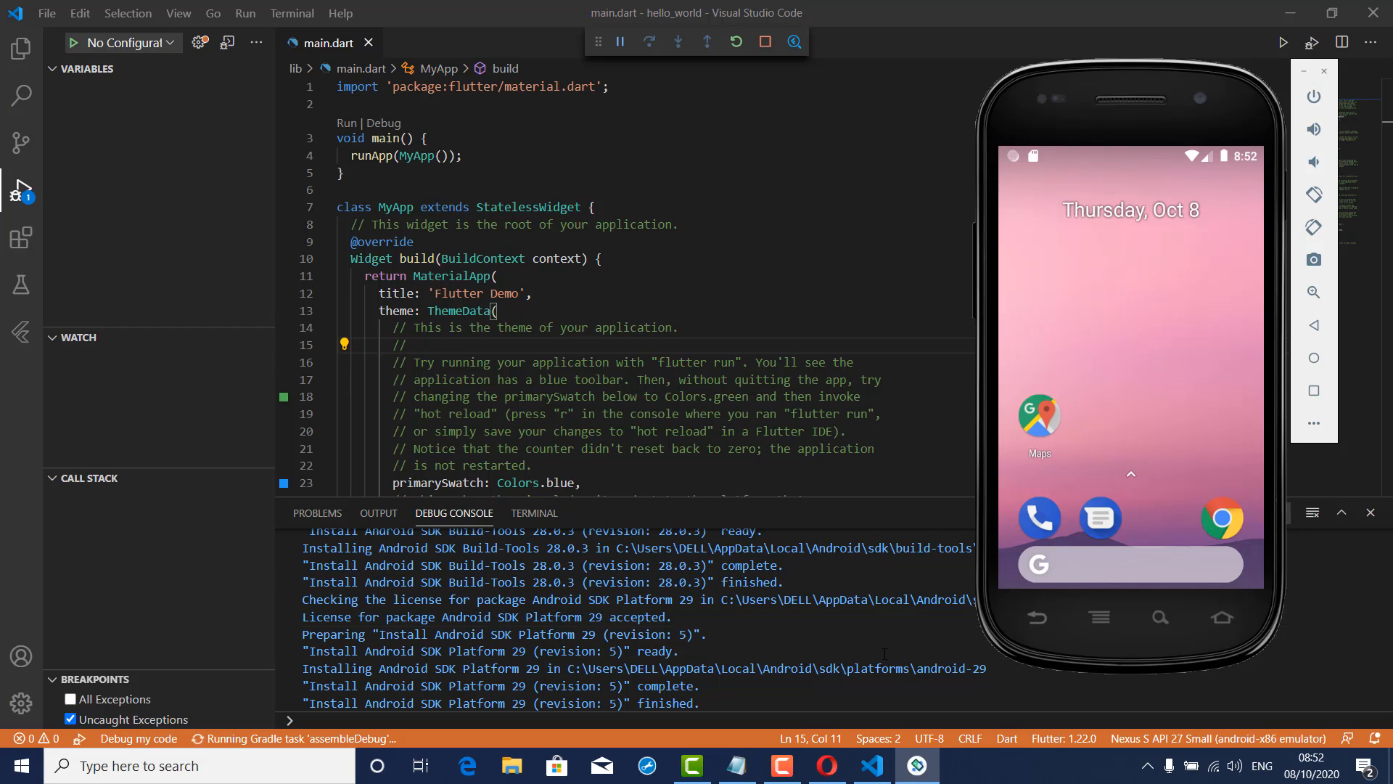
click(671, 658)
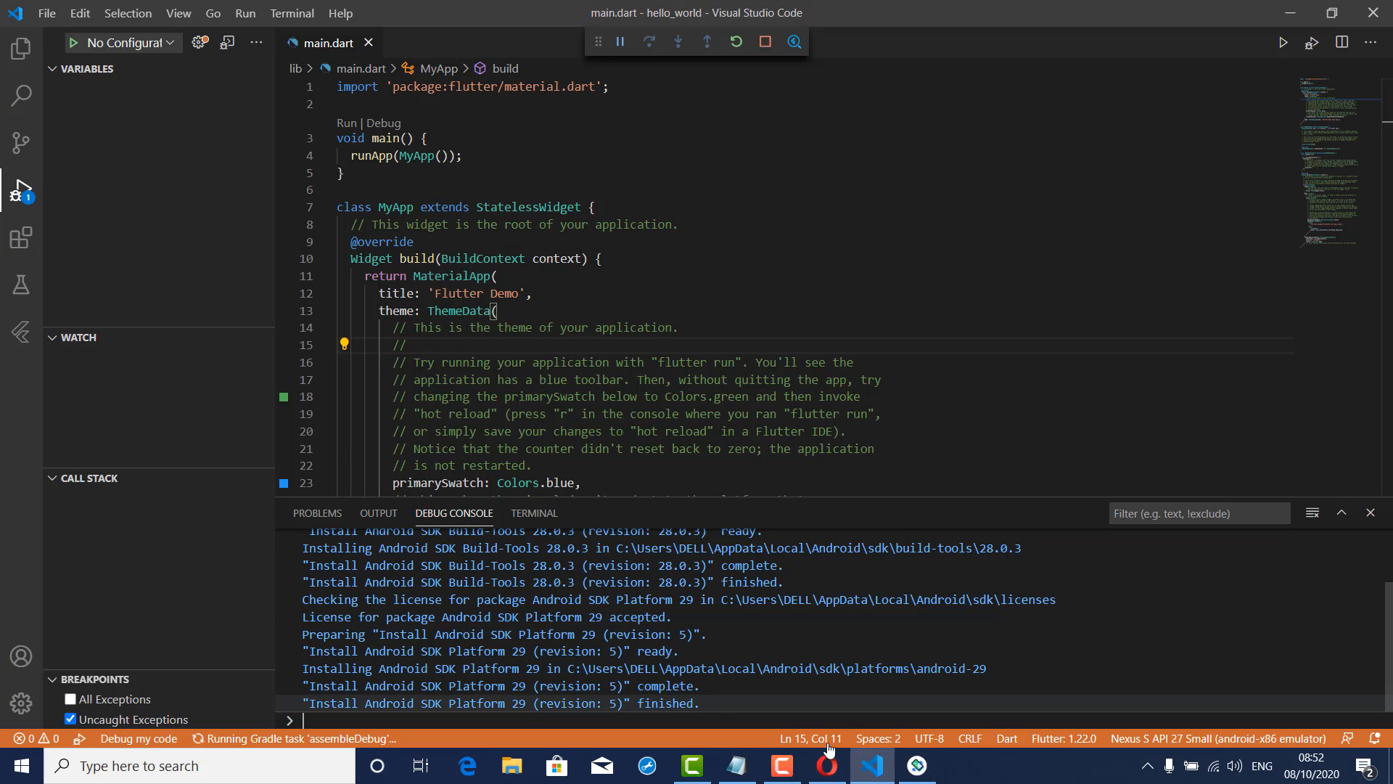
click(917, 766)
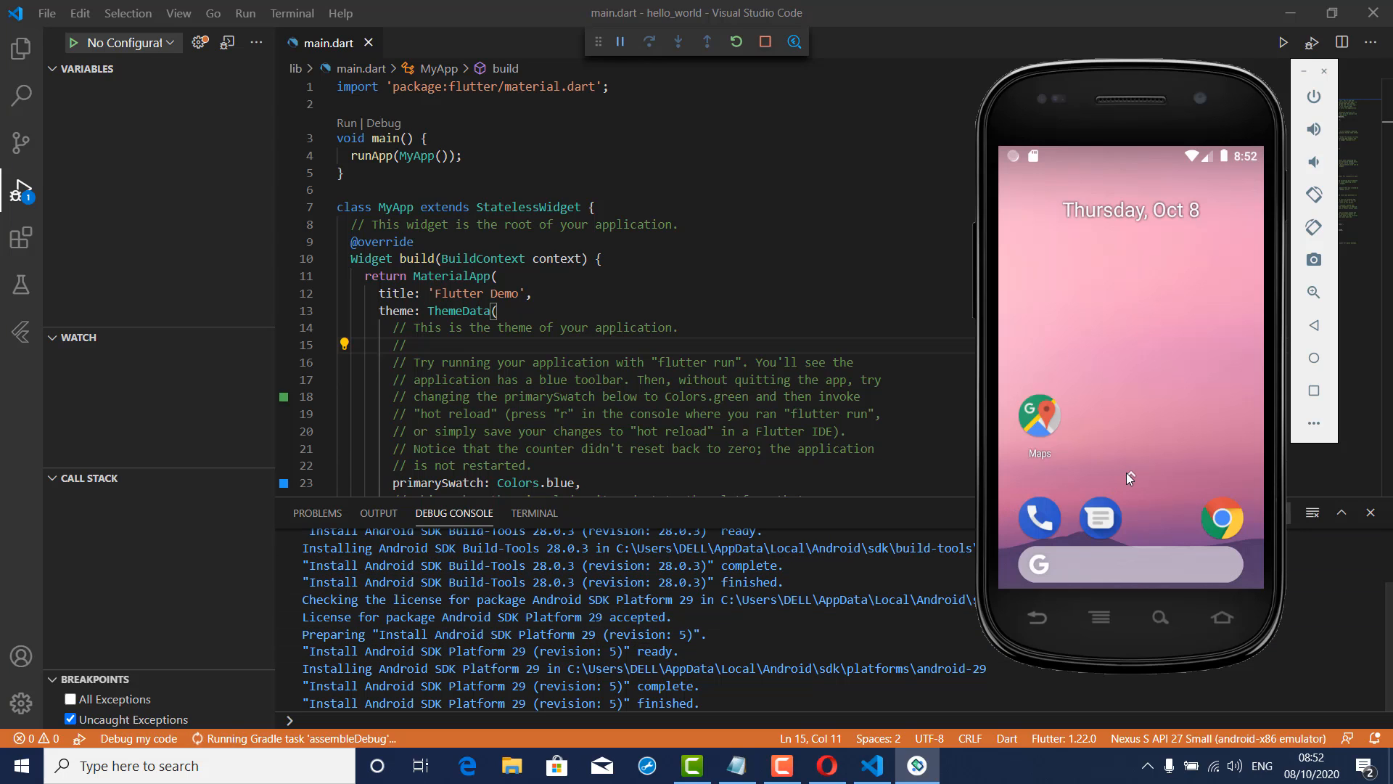
Swipe up and down on the emulator's home screen, then check the debug console messages and the terminal
drag(1126, 472, 1167, 185)
drag(1149, 279, 1123, 573)
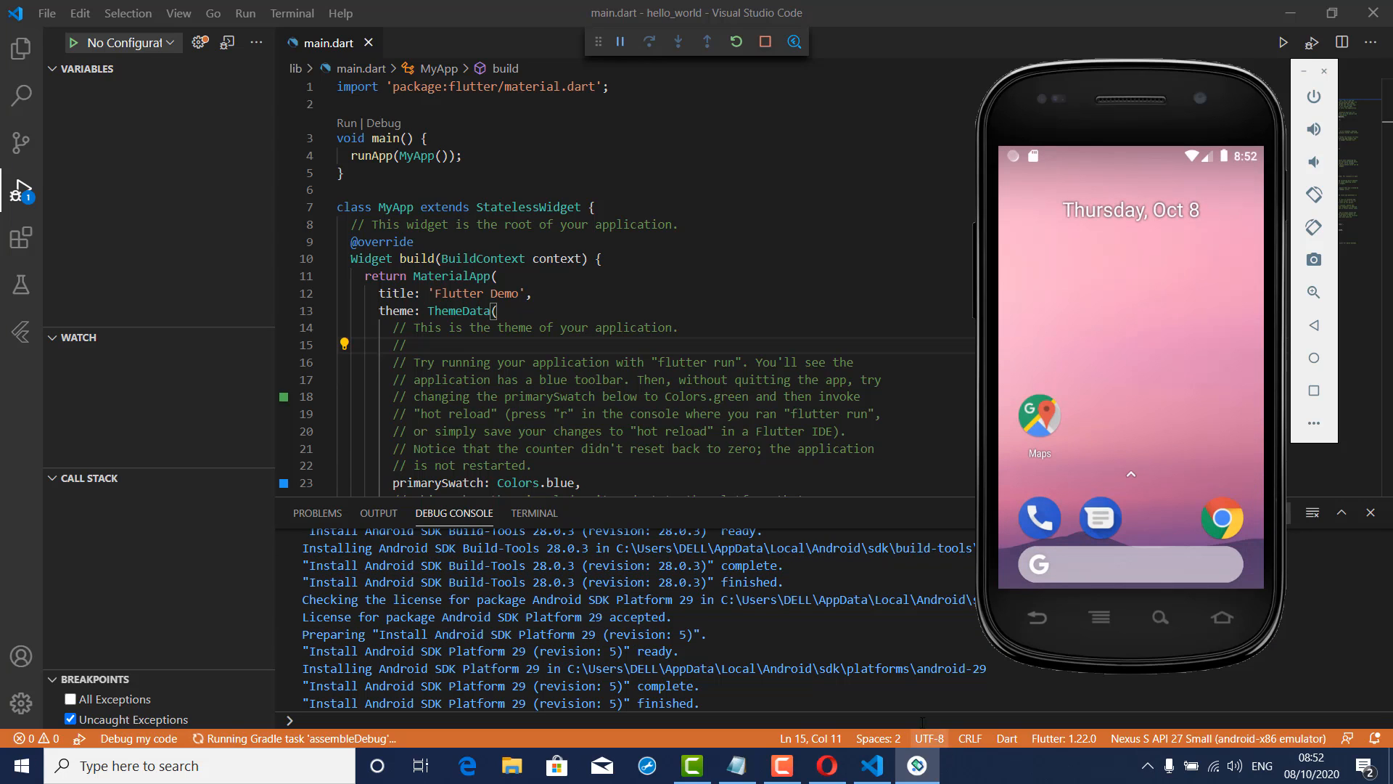
click(870, 687)
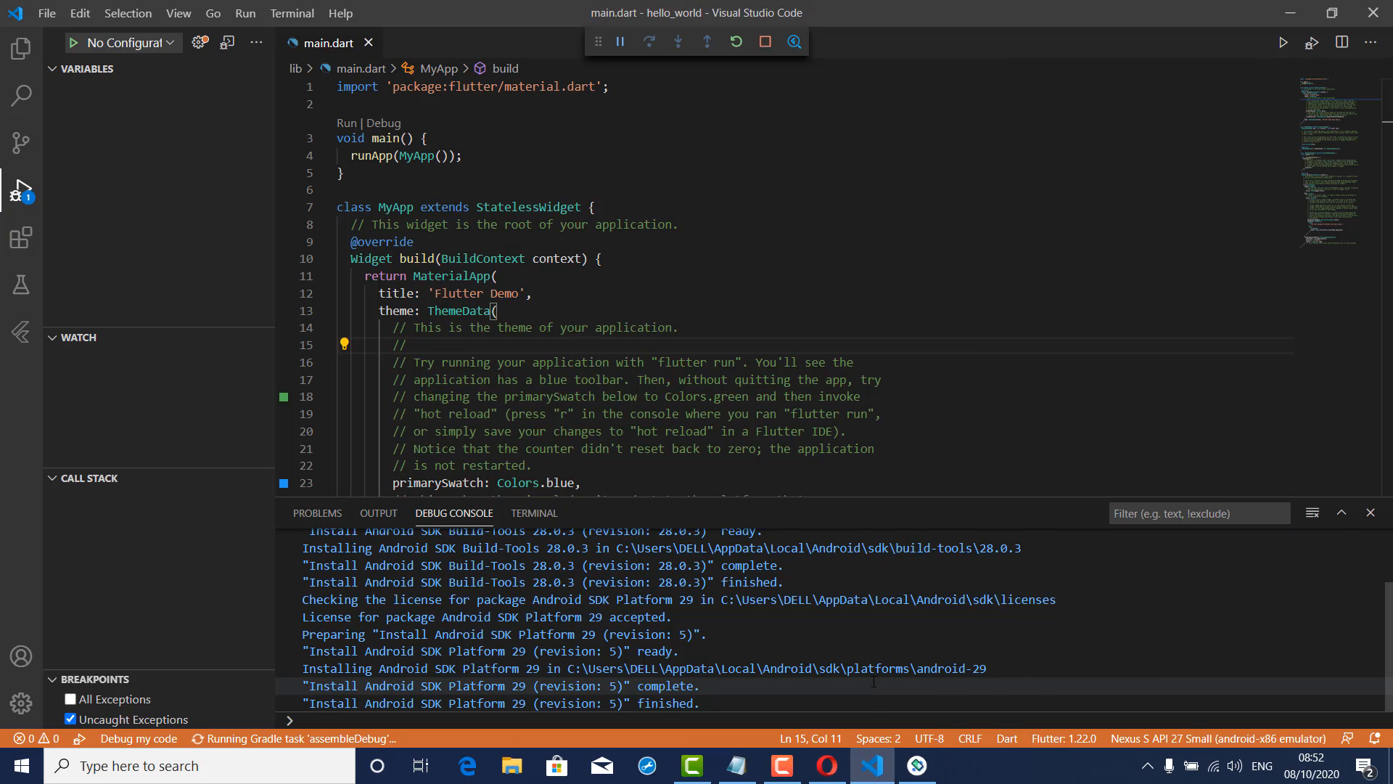
scroll(580, 617, up, 2)
click(541, 524)
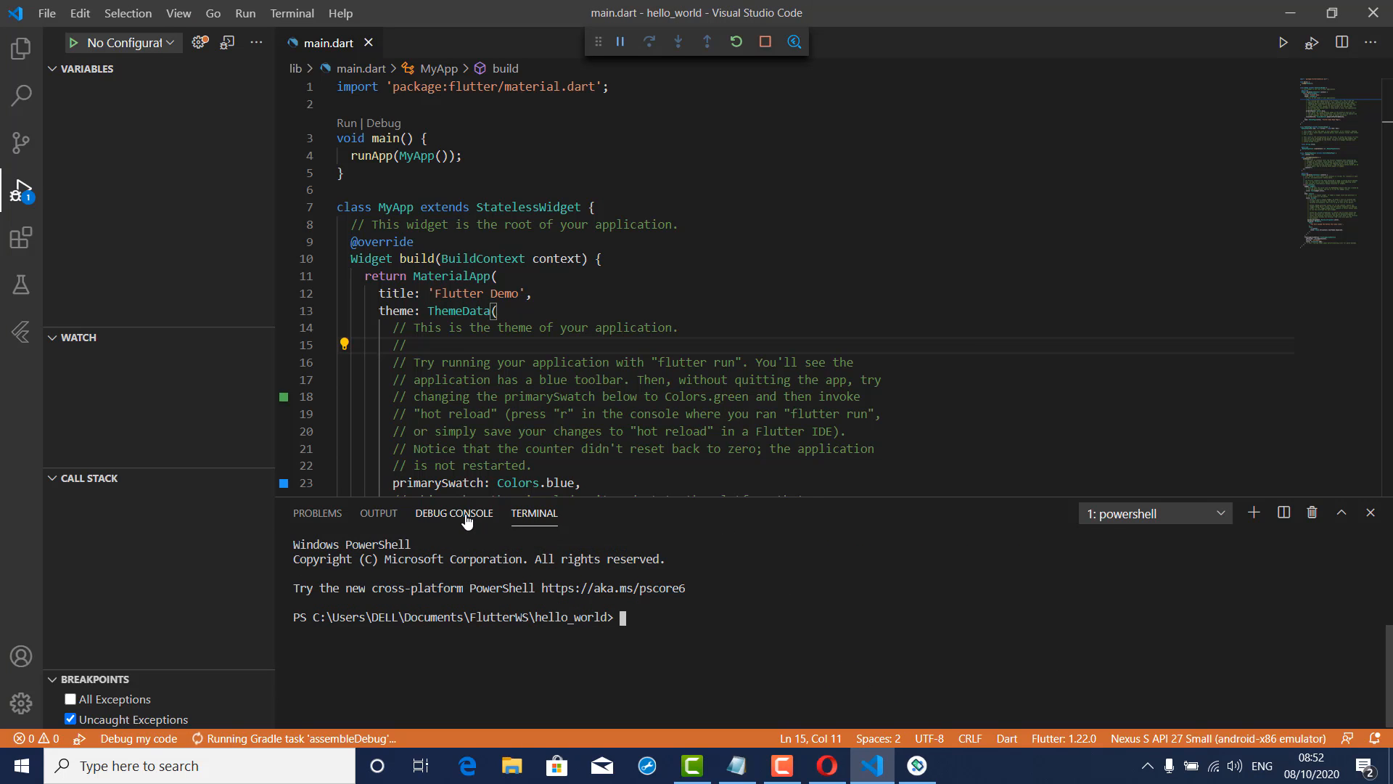
Check the build messages in the debug console and open and close the app drawer on the emulator
click(469, 521)
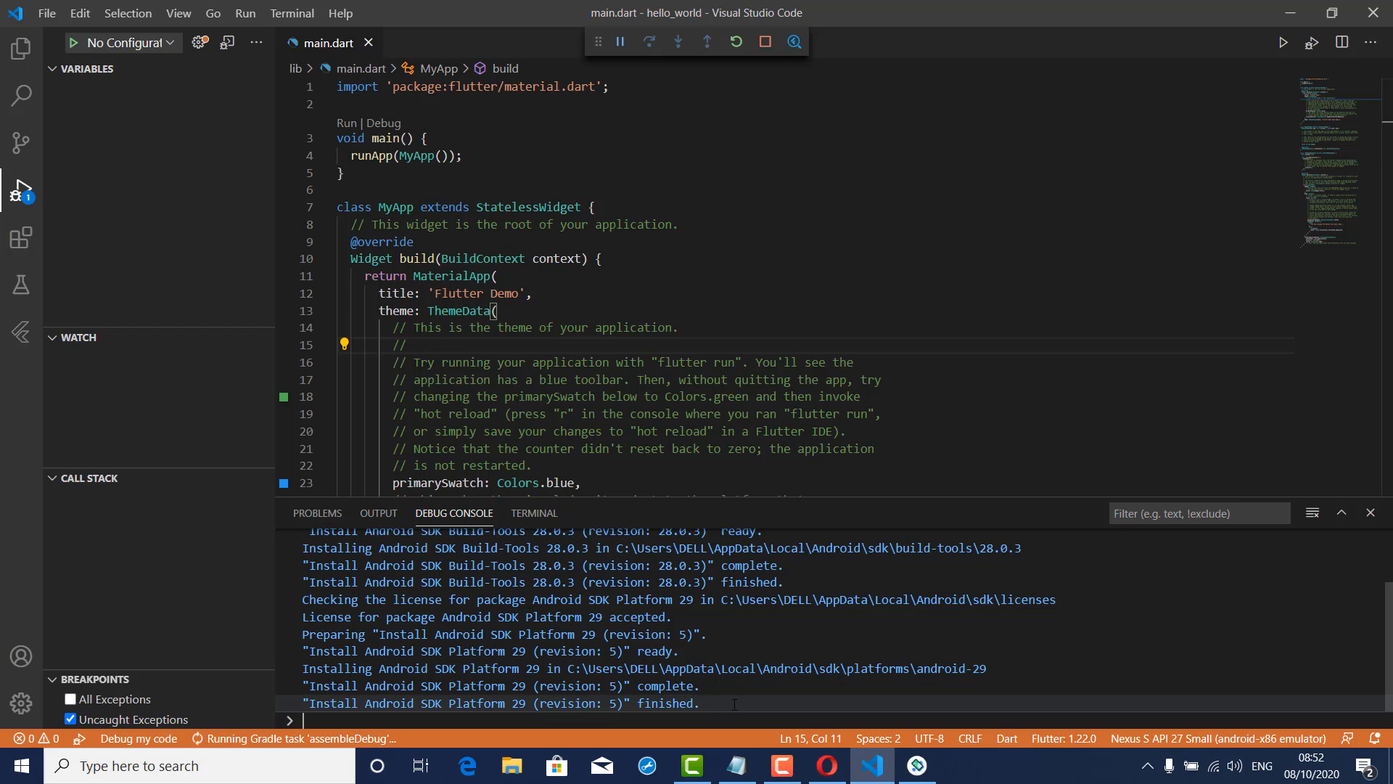
key(Return)
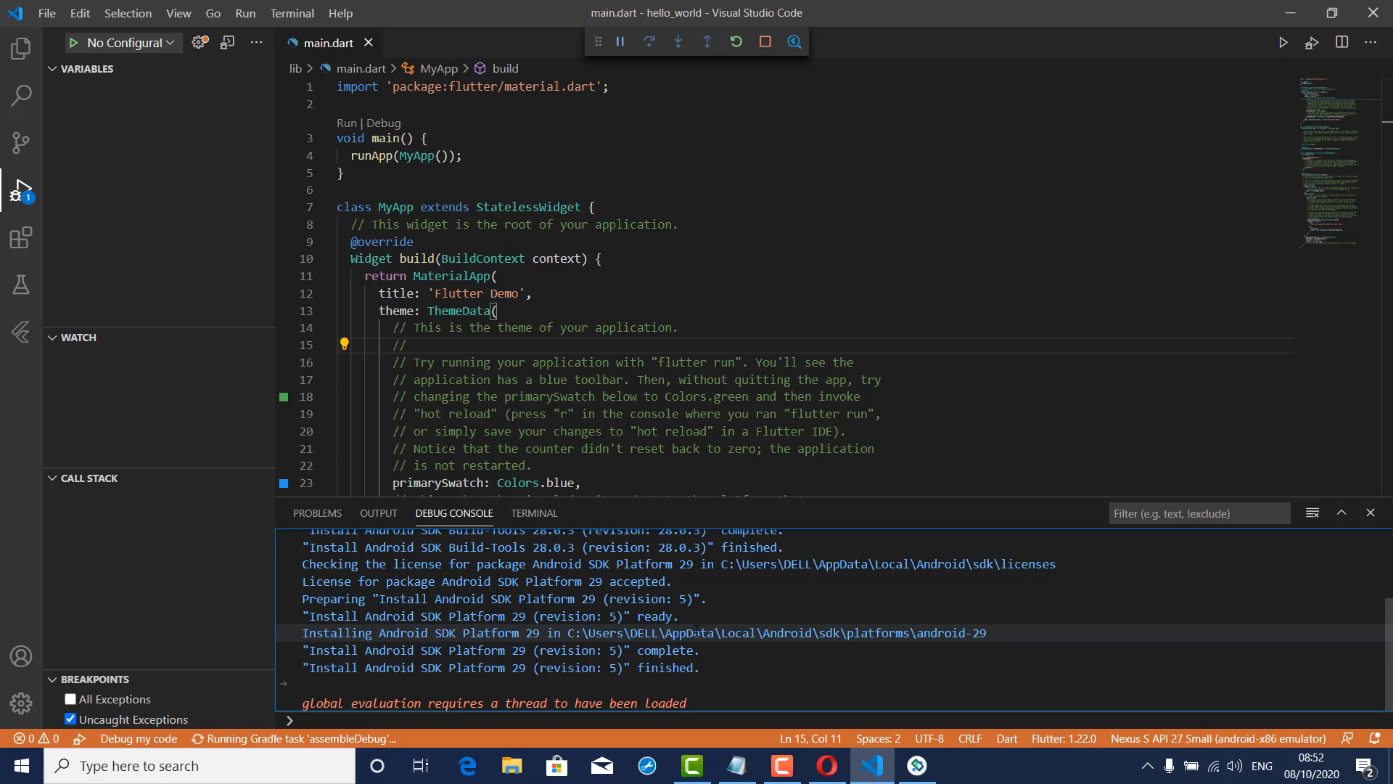
click(918, 771)
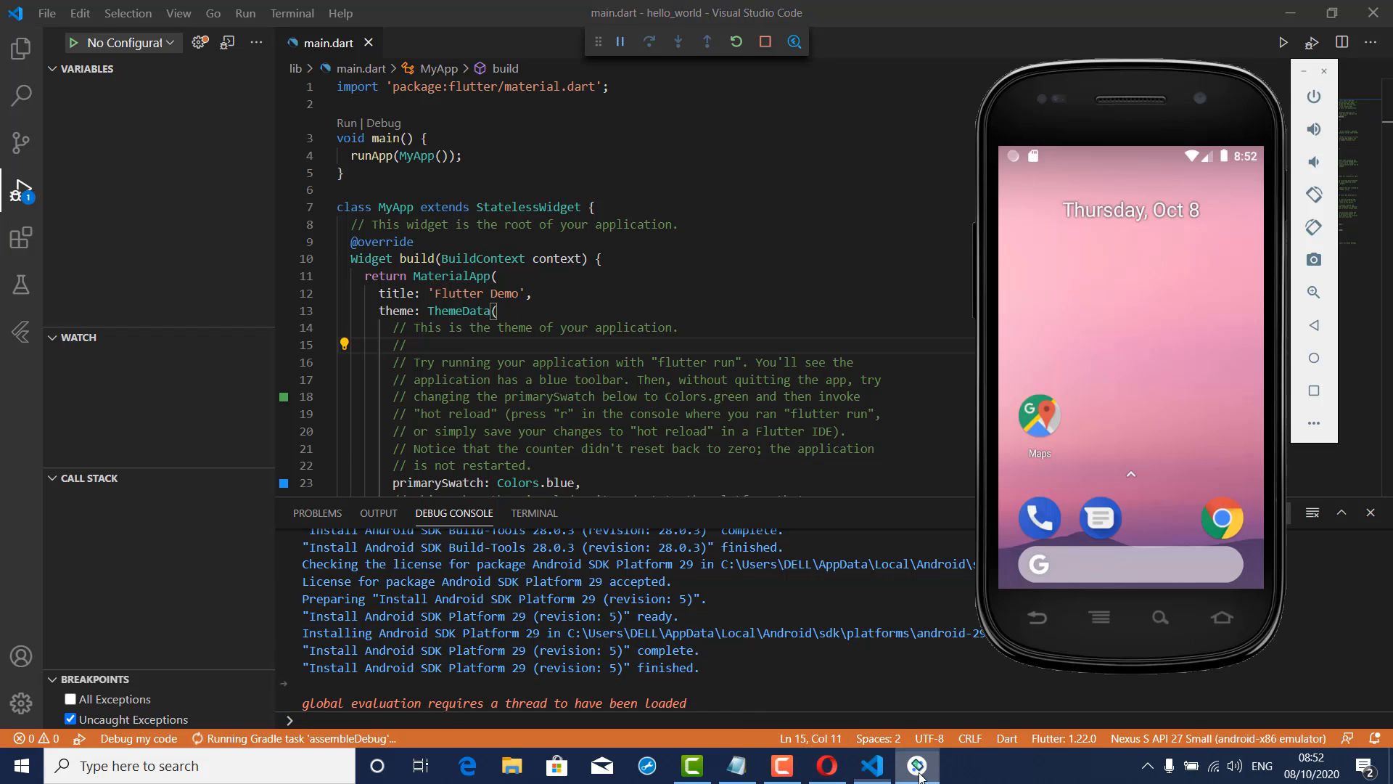
click(1130, 474)
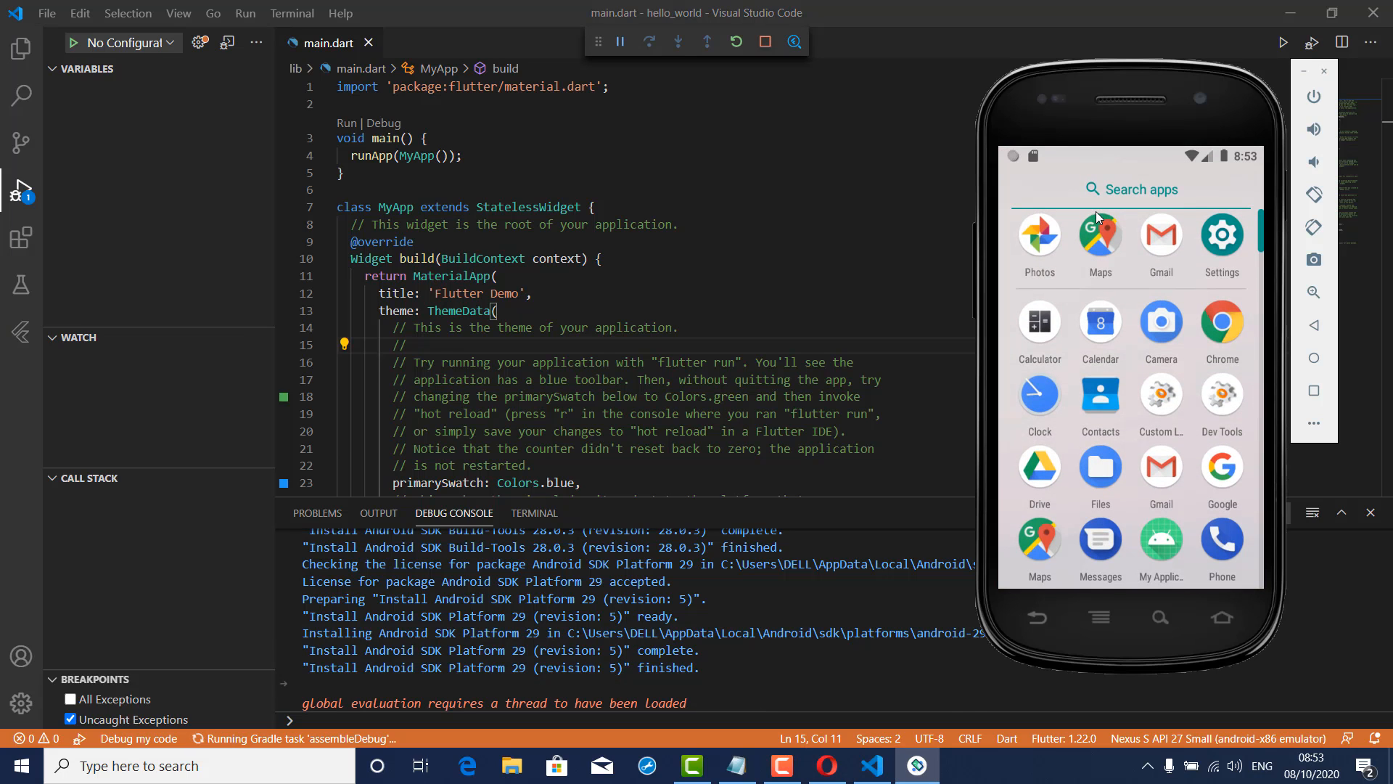
drag(1122, 510, 1103, 600)
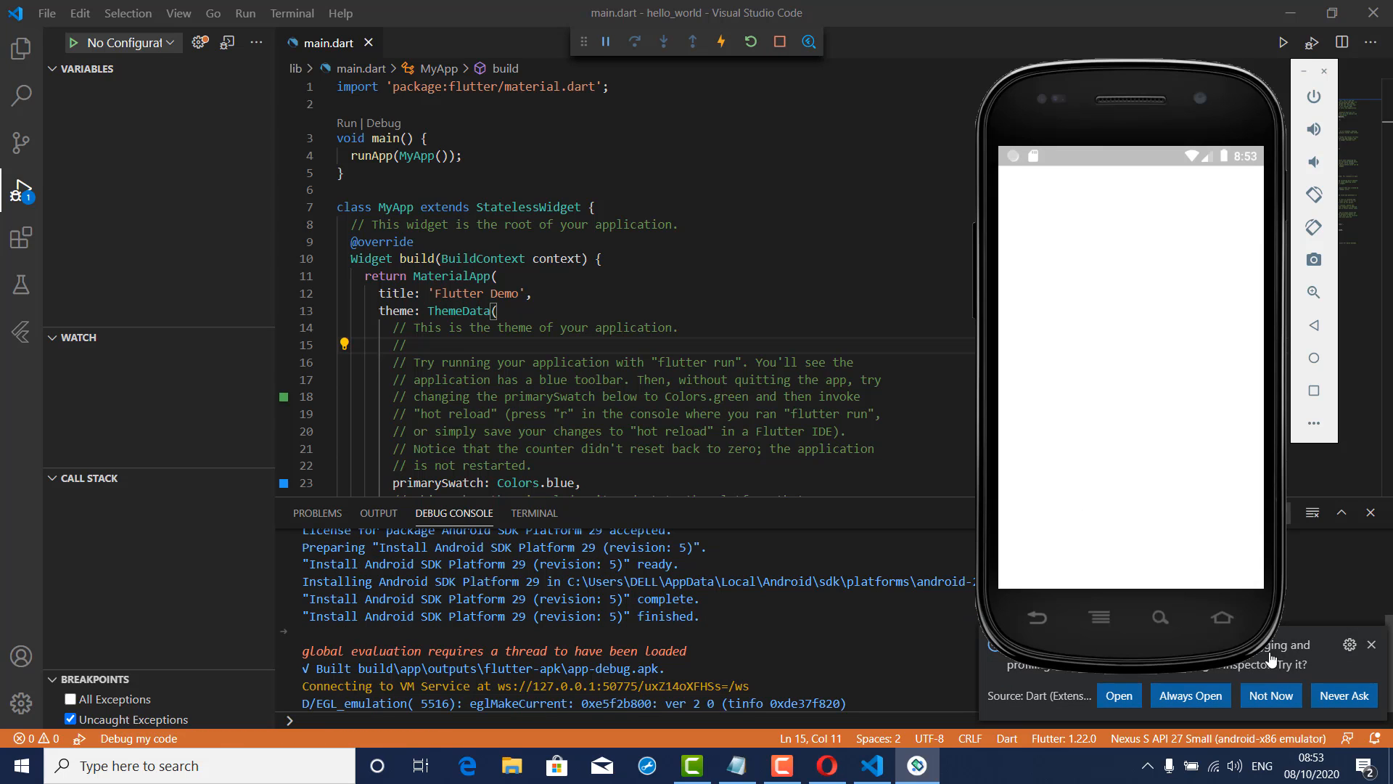
Dismiss the Dart extension's inspector notification and increment the Flutter demo app's counter to 23 on the emulator
click(1372, 644)
click(915, 771)
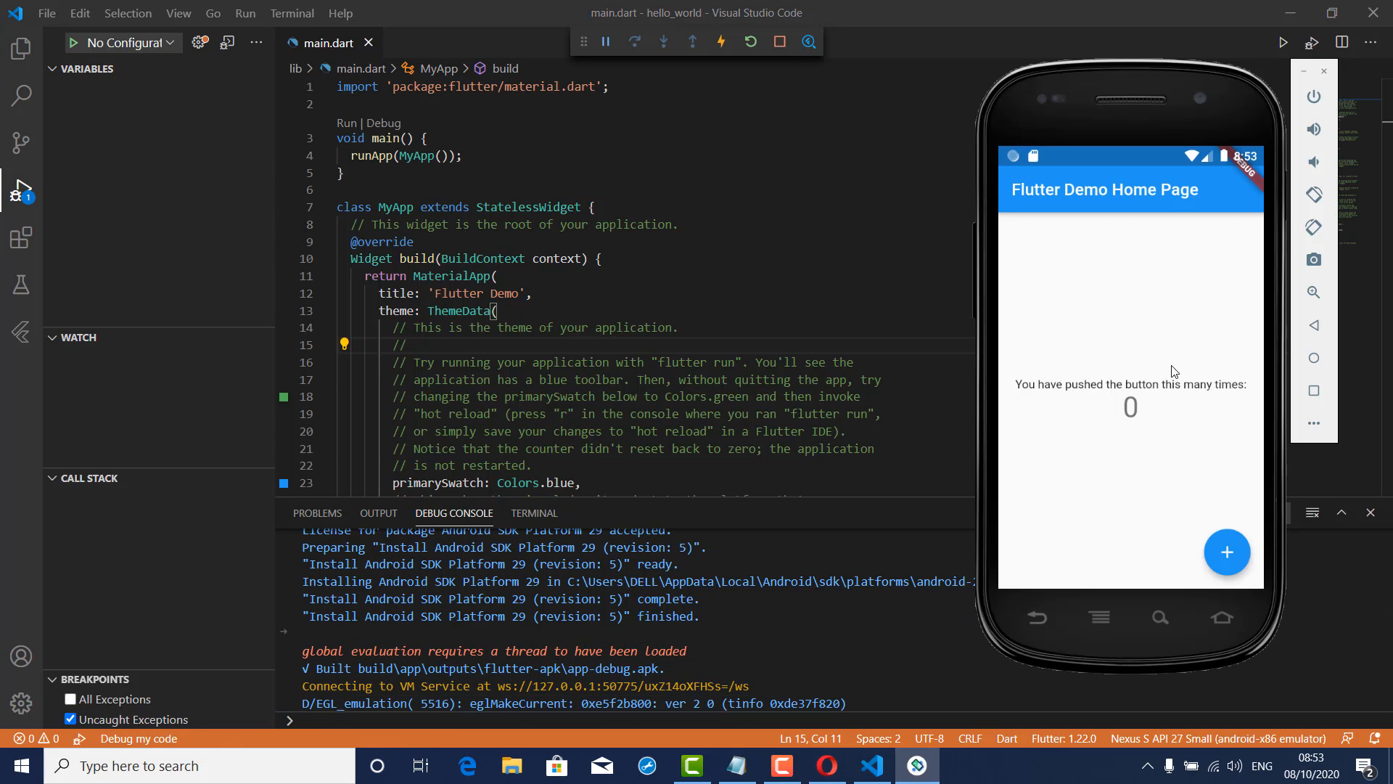
click(1225, 552)
click(1225, 553)
click(1224, 553)
click(1225, 552)
click(1225, 553)
click(1224, 552)
click(1225, 553)
click(1225, 553)
click(1225, 553)
click(1225, 553)
click(1225, 553)
click(1225, 553)
click(1224, 553)
click(1224, 553)
click(1225, 553)
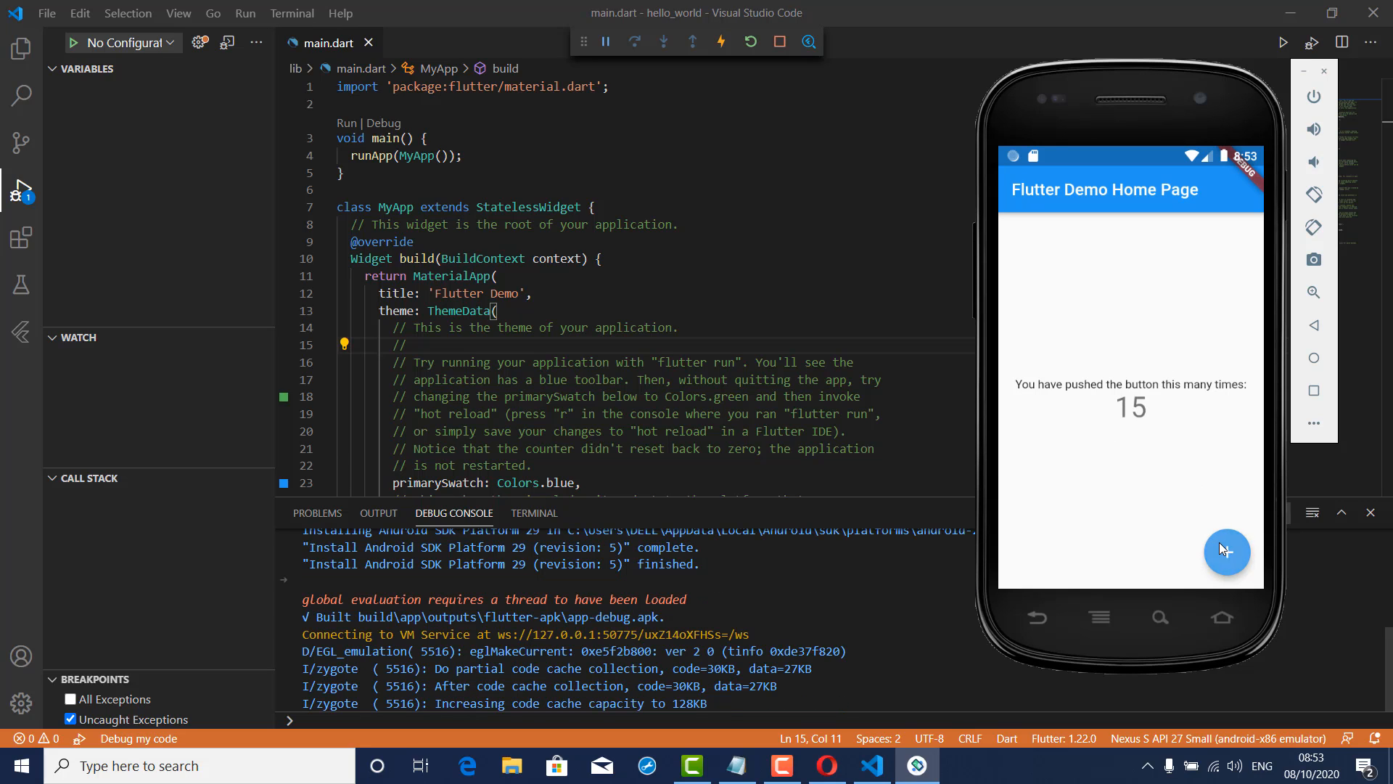
click(1225, 552)
click(1236, 561)
click(1237, 560)
click(1237, 561)
click(1236, 561)
click(1236, 560)
click(1231, 563)
click(1224, 565)
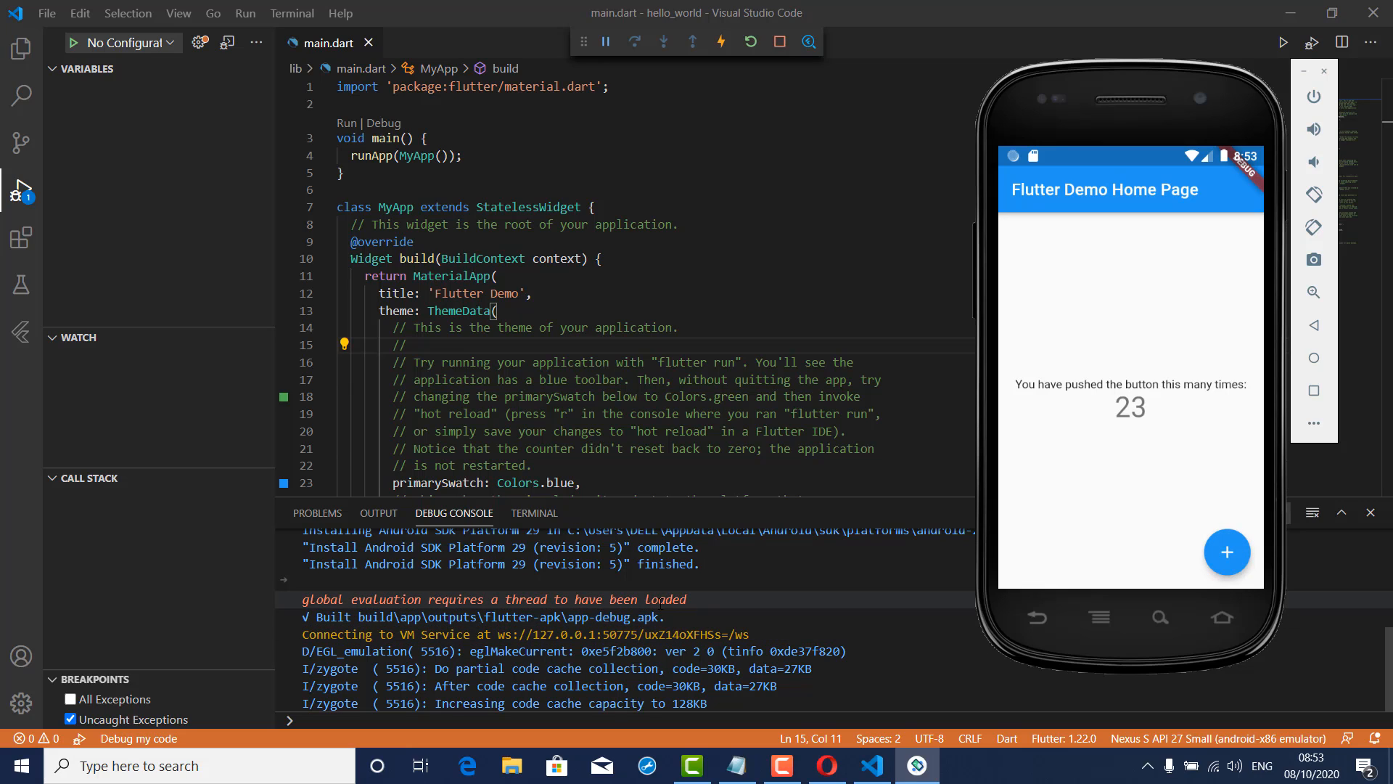